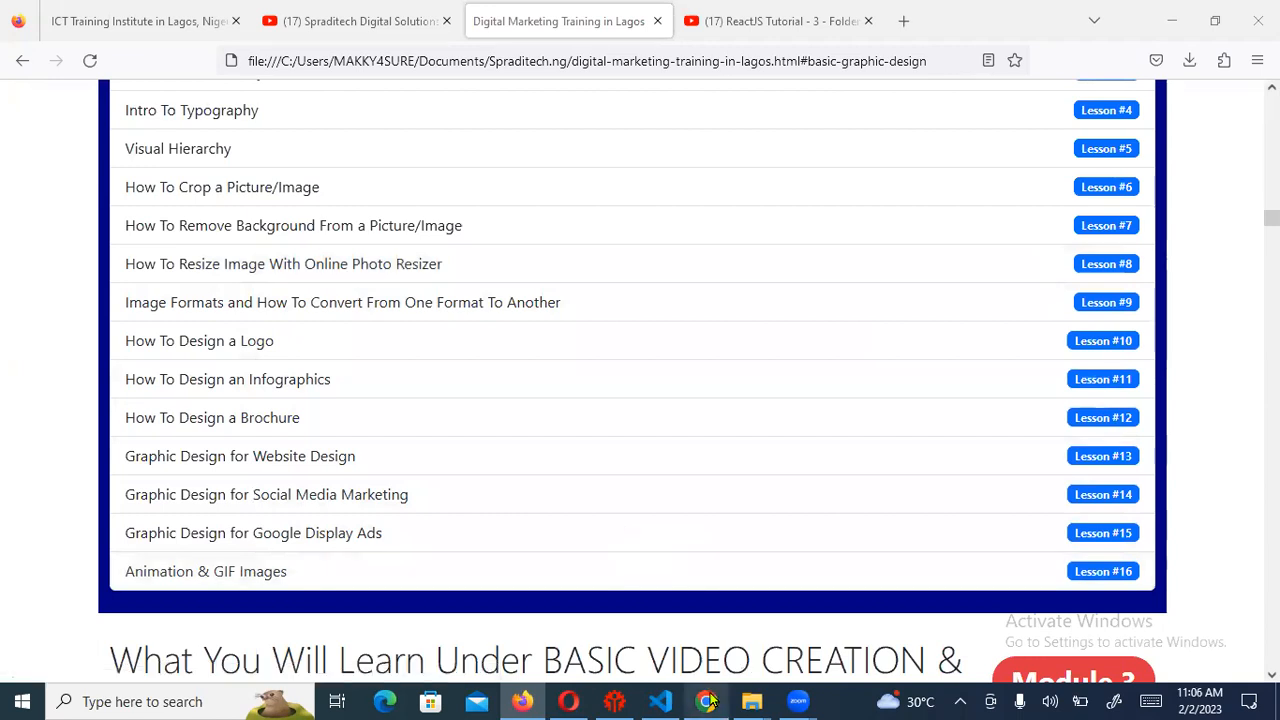
Bring the Chrome window showing the Truehost Cloud login page to the front
mouse_move(708, 702)
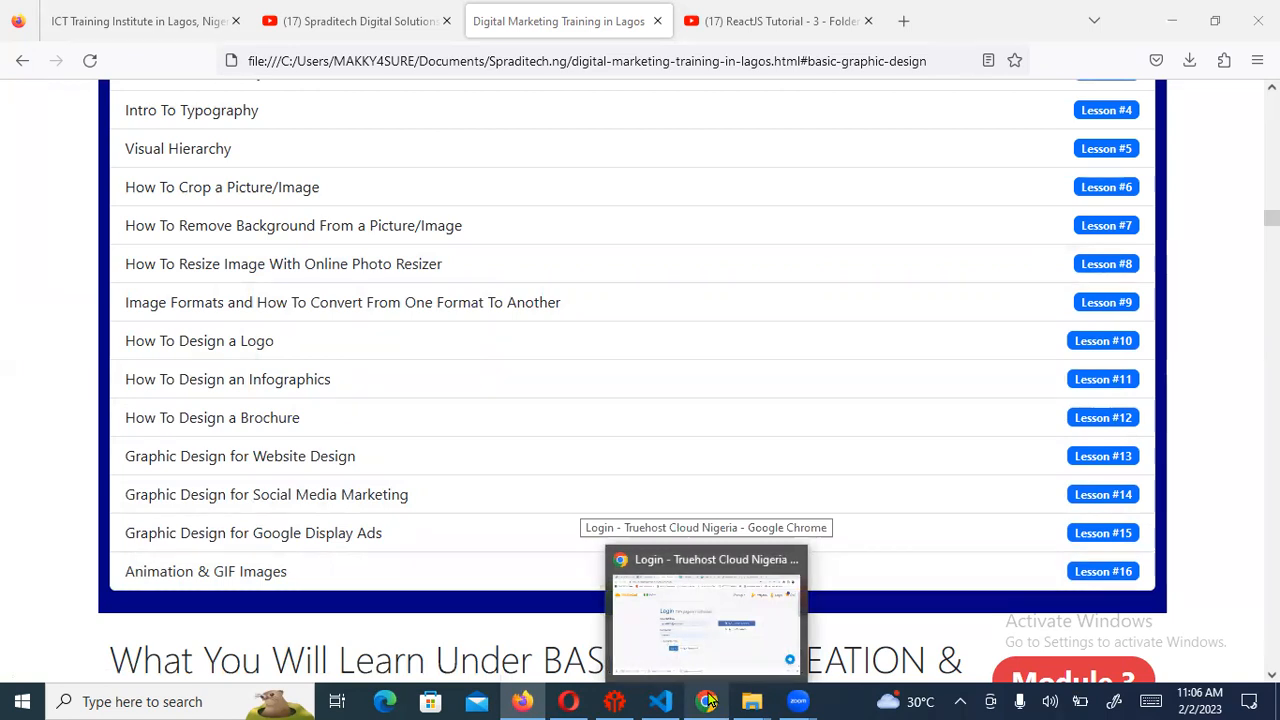
left_click(708, 702)
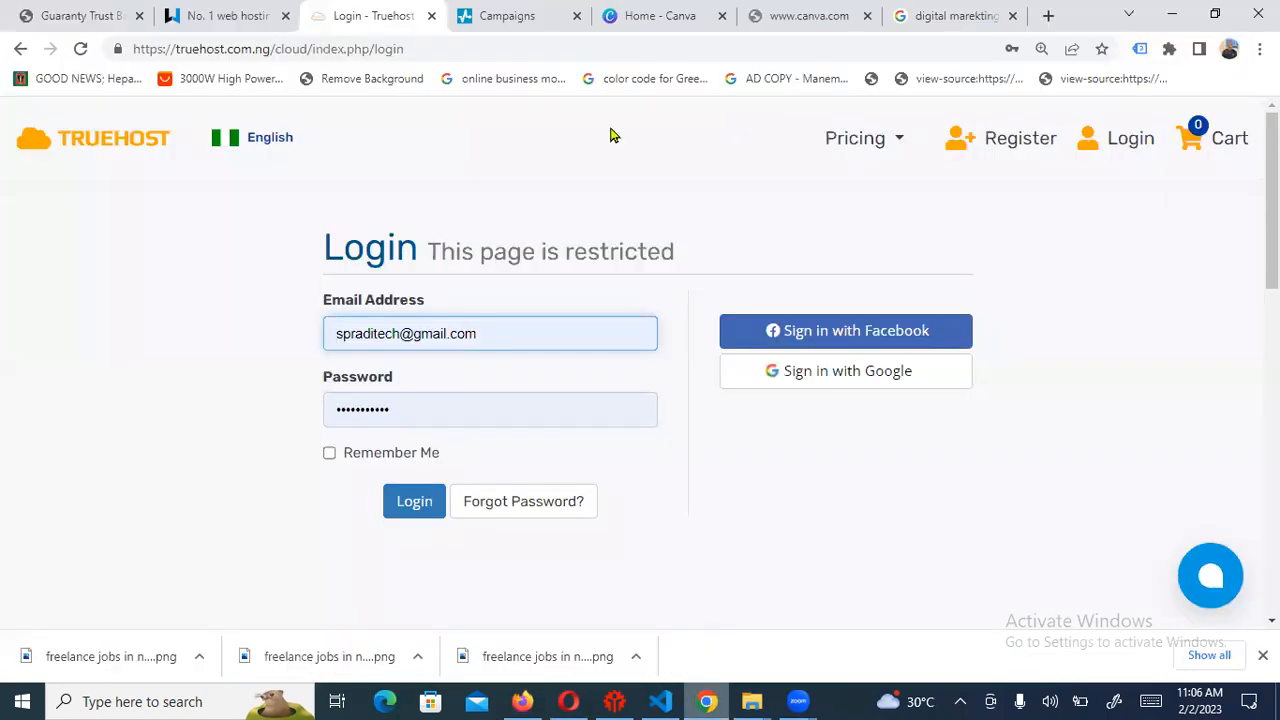
Switch to the Home - Canva tab, scroll to the top, and reload the page
left_click(765, 17)
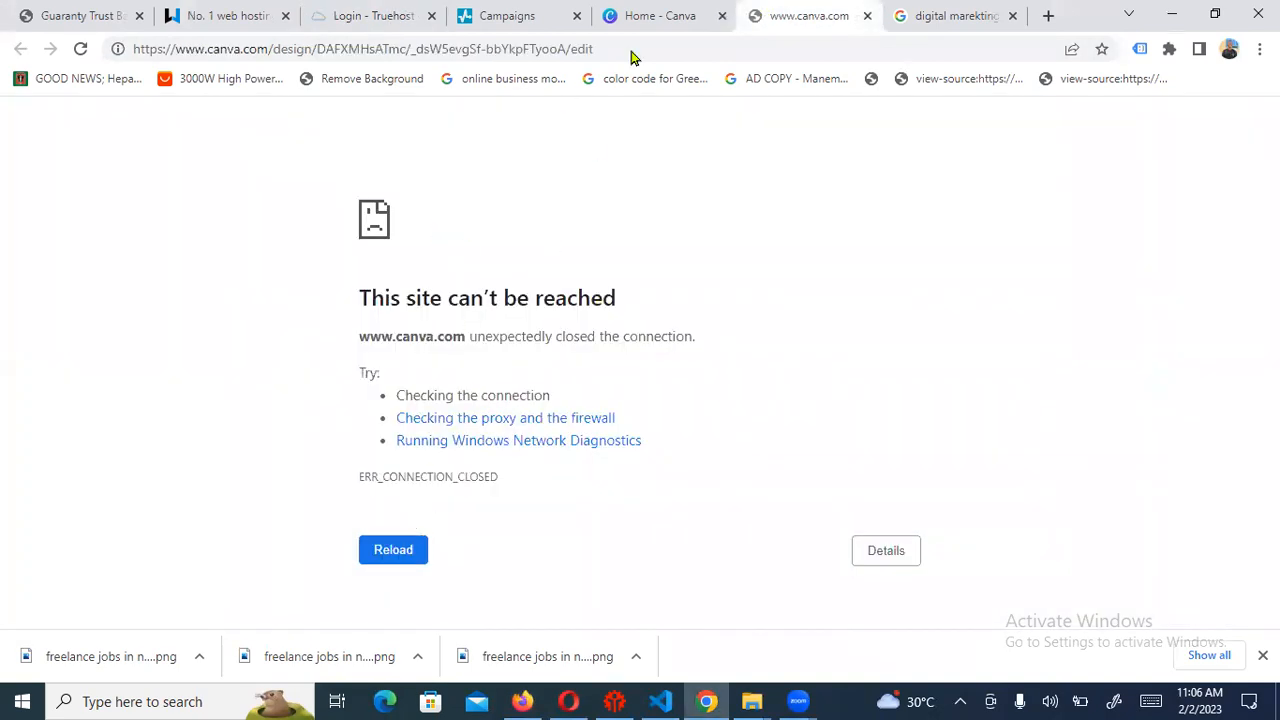
left_click(659, 17)
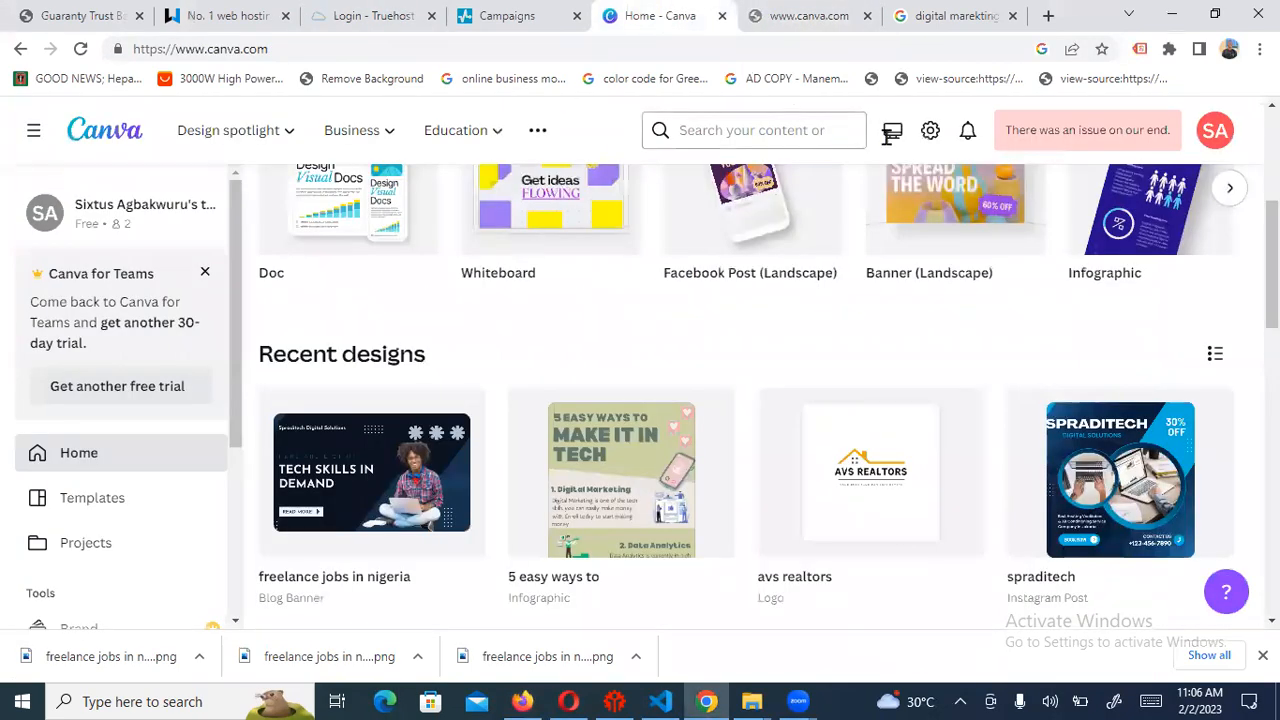
left_click_drag(1271, 252, 1271, 154)
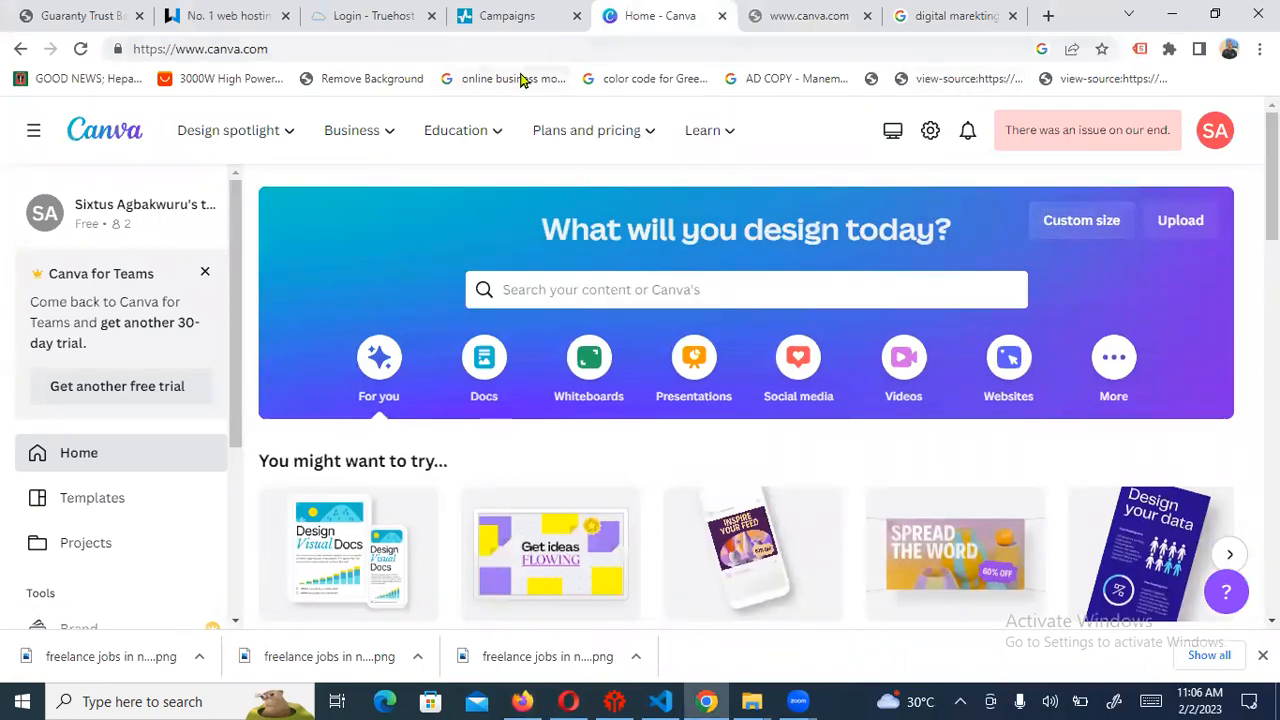
left_click(78, 50)
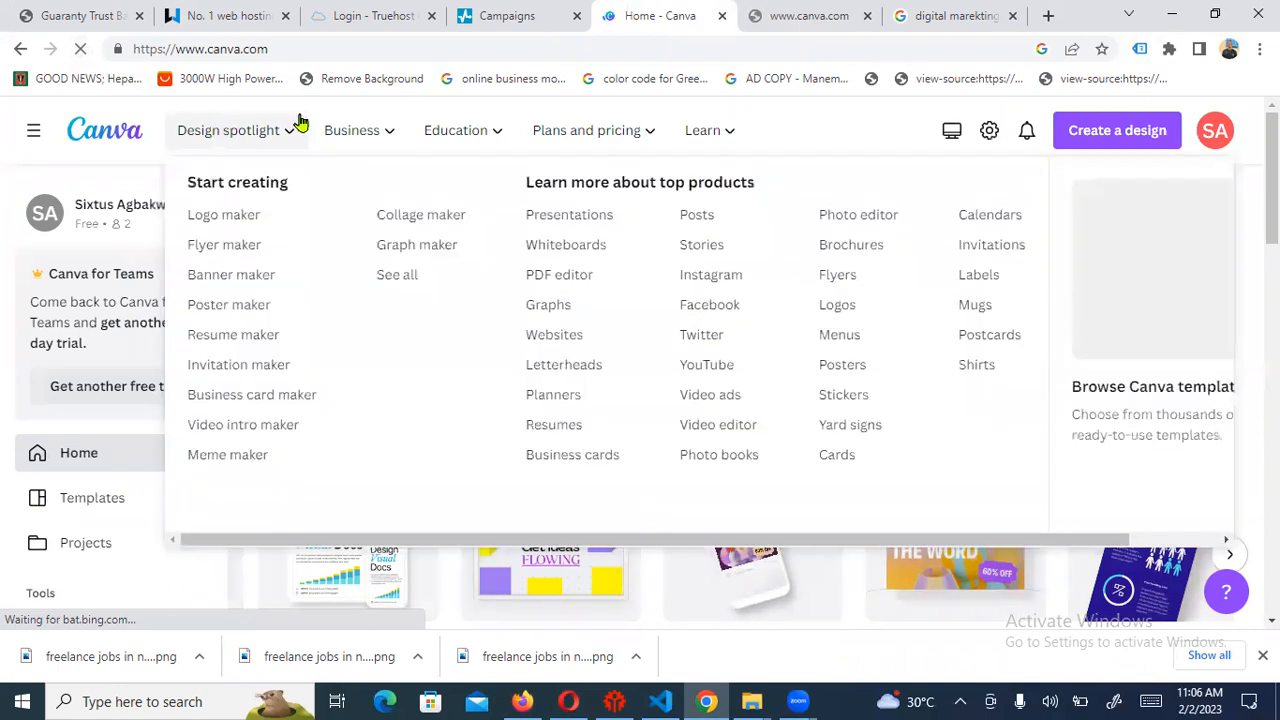
mouse_move(407, 130)
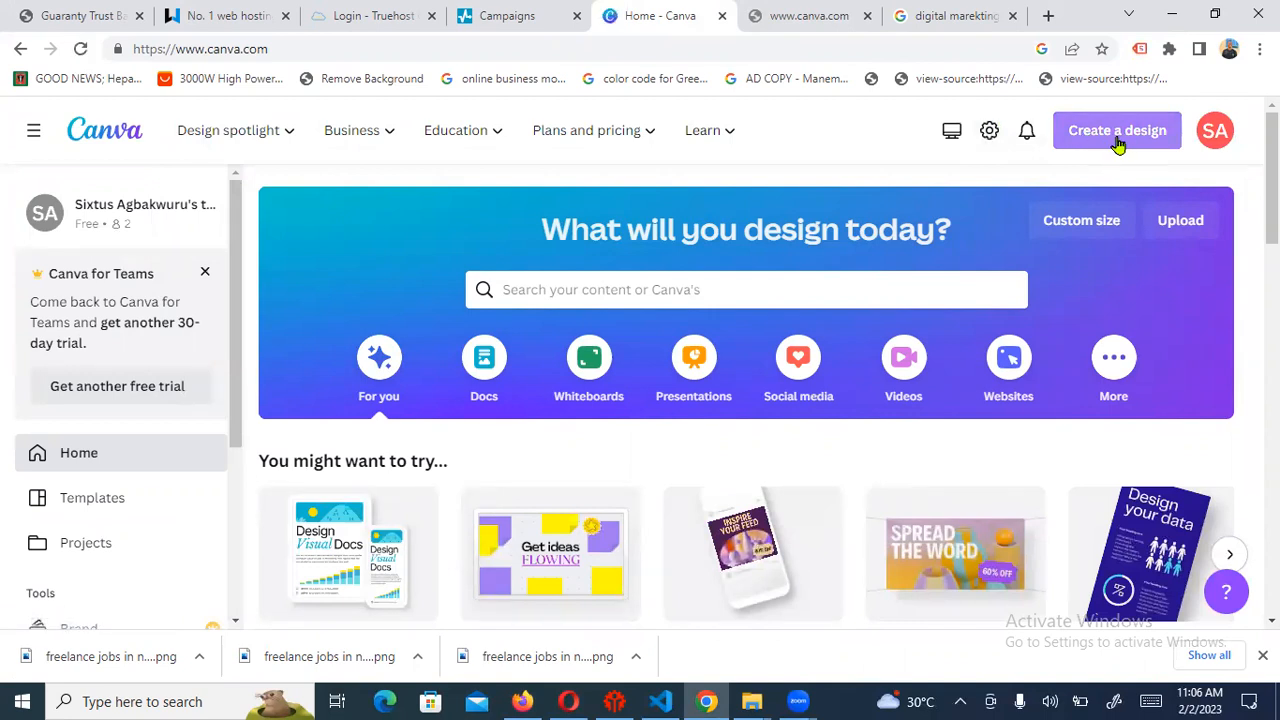
Create a new Brochure design at 11 × 8.5 in
left_click(1117, 136)
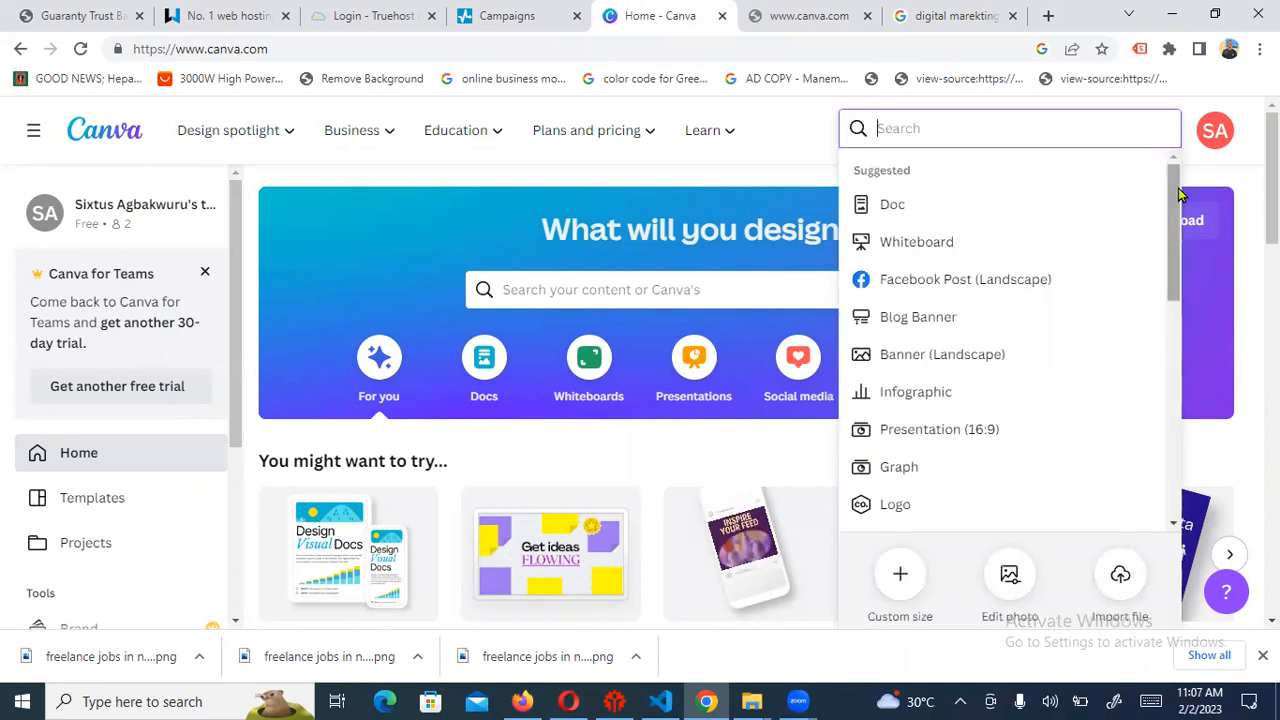
left_click_drag(1178, 188, 1146, 329)
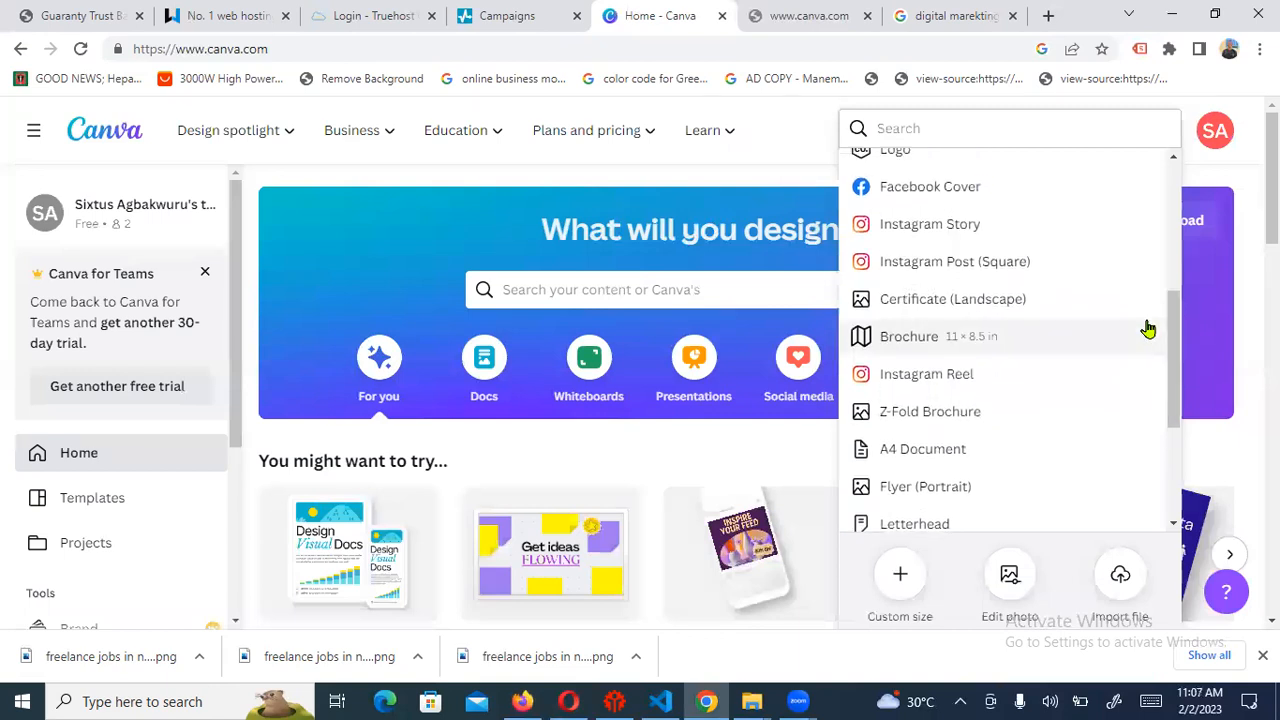
left_click(941, 347)
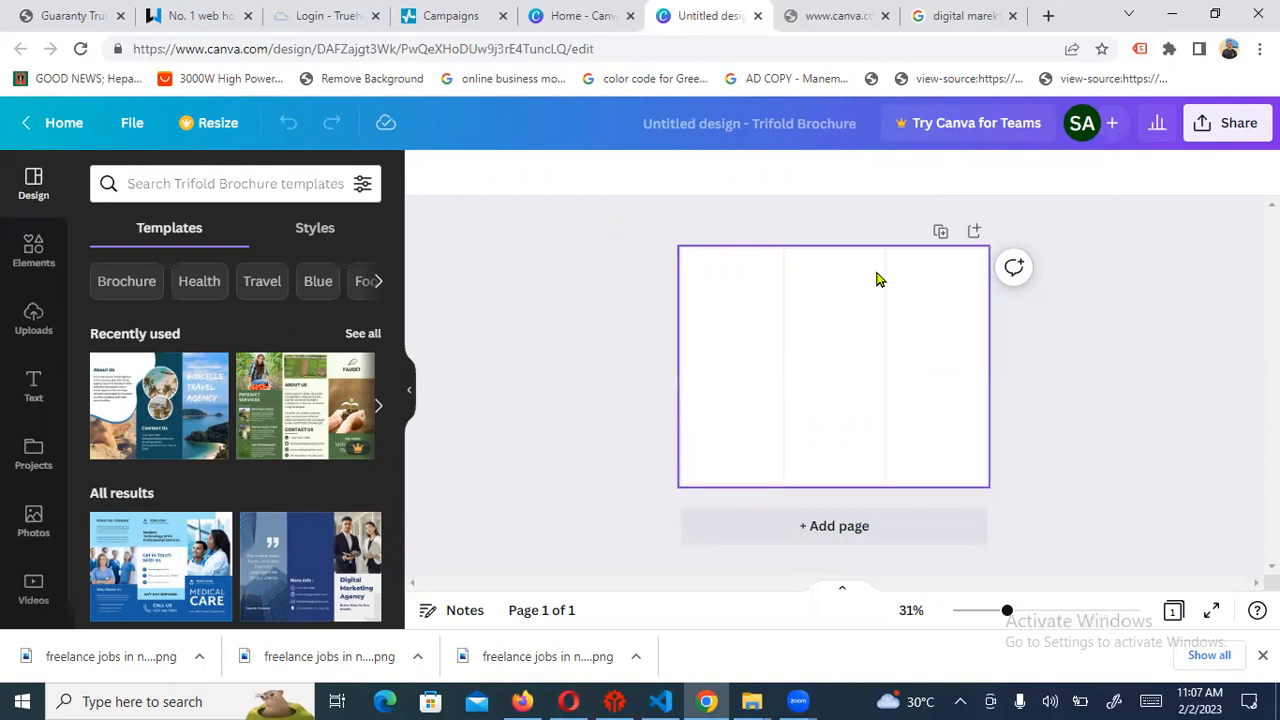
Browse the brochure templates and preview the Blue Professional Dental Care Trifold Brochure
left_click(870, 316)
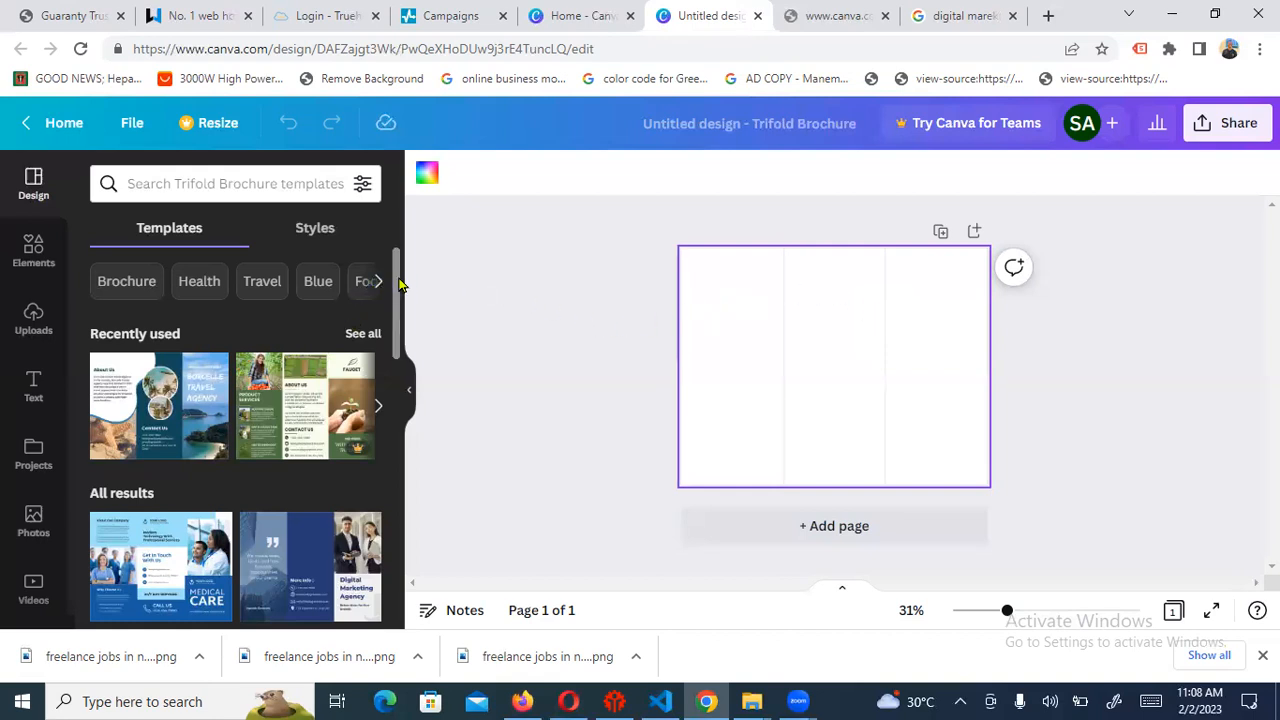
left_click_drag(398, 285, 377, 356)
scroll(374, 380, "down", 3)
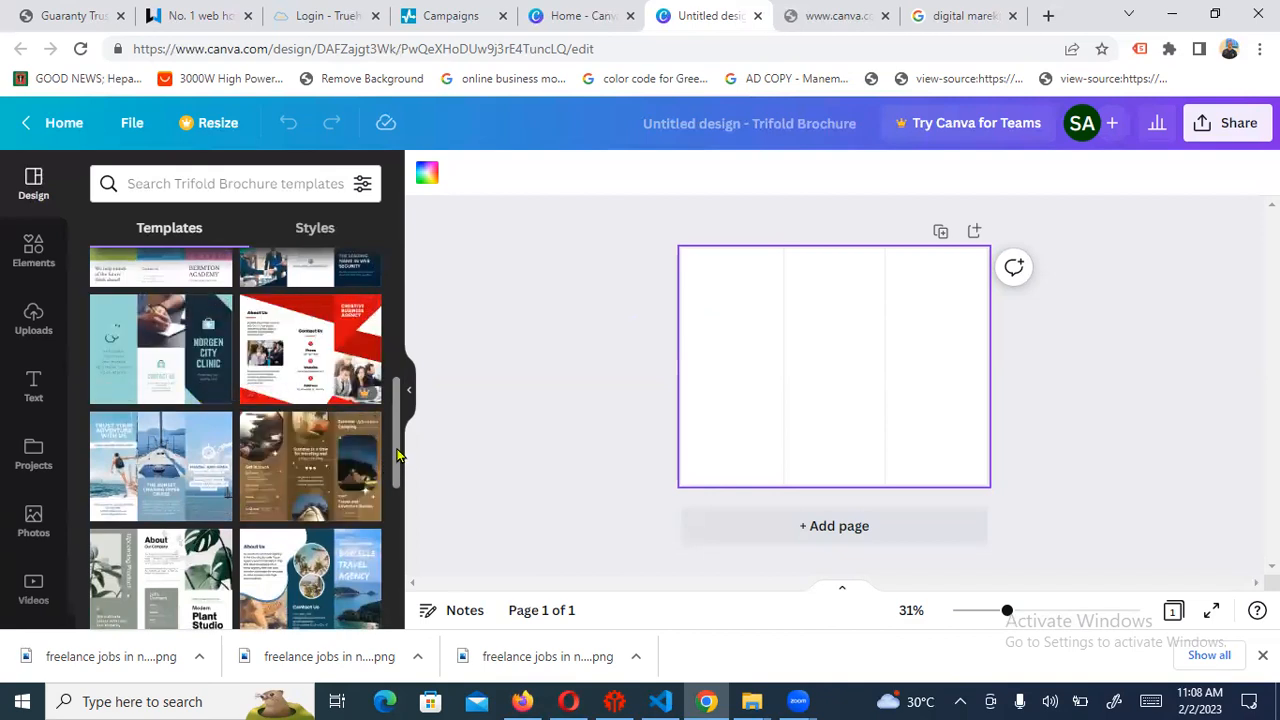
left_click_drag(397, 445, 383, 540)
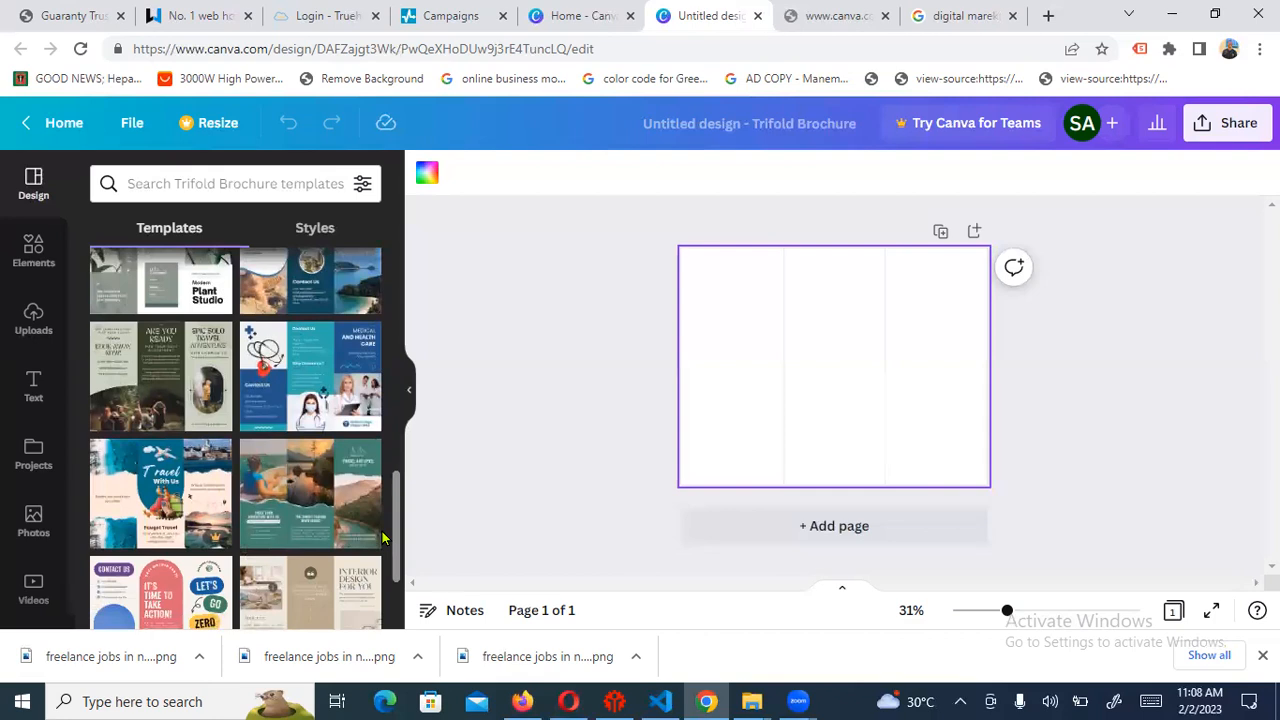
scroll(383, 540, "down", 3)
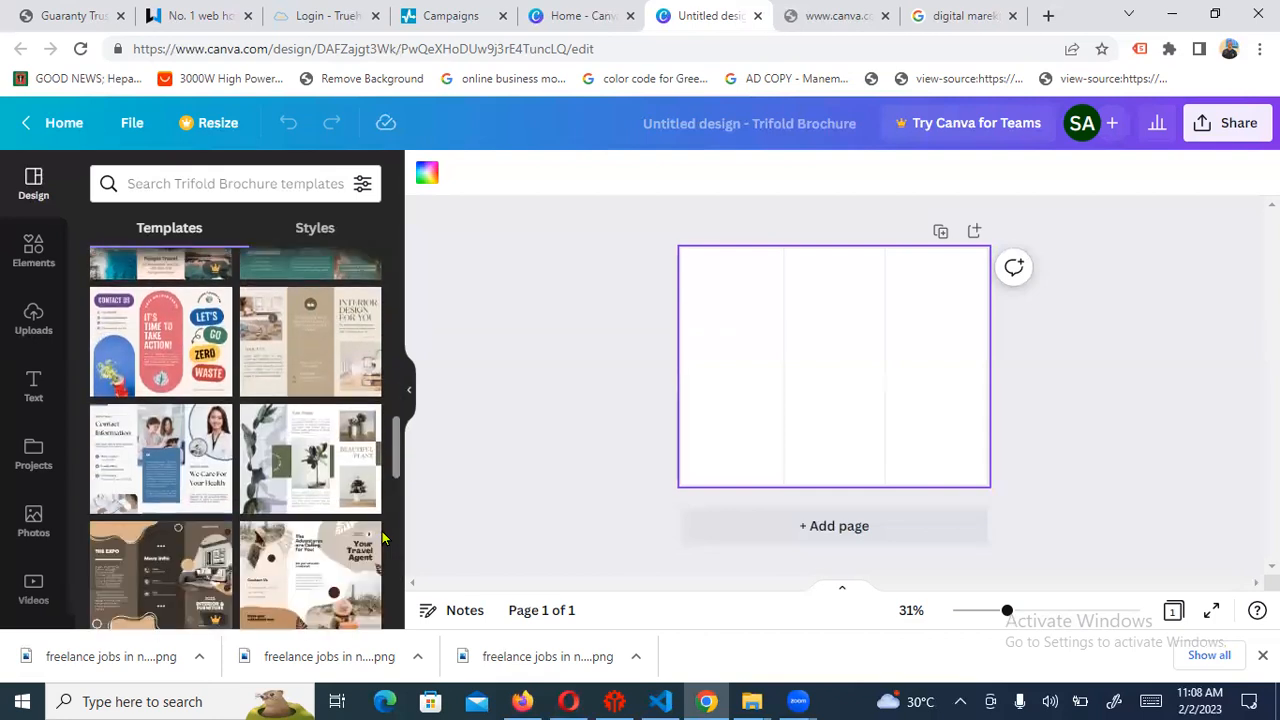
scroll(383, 540, "down", 1)
scroll(381, 537, "up", 5)
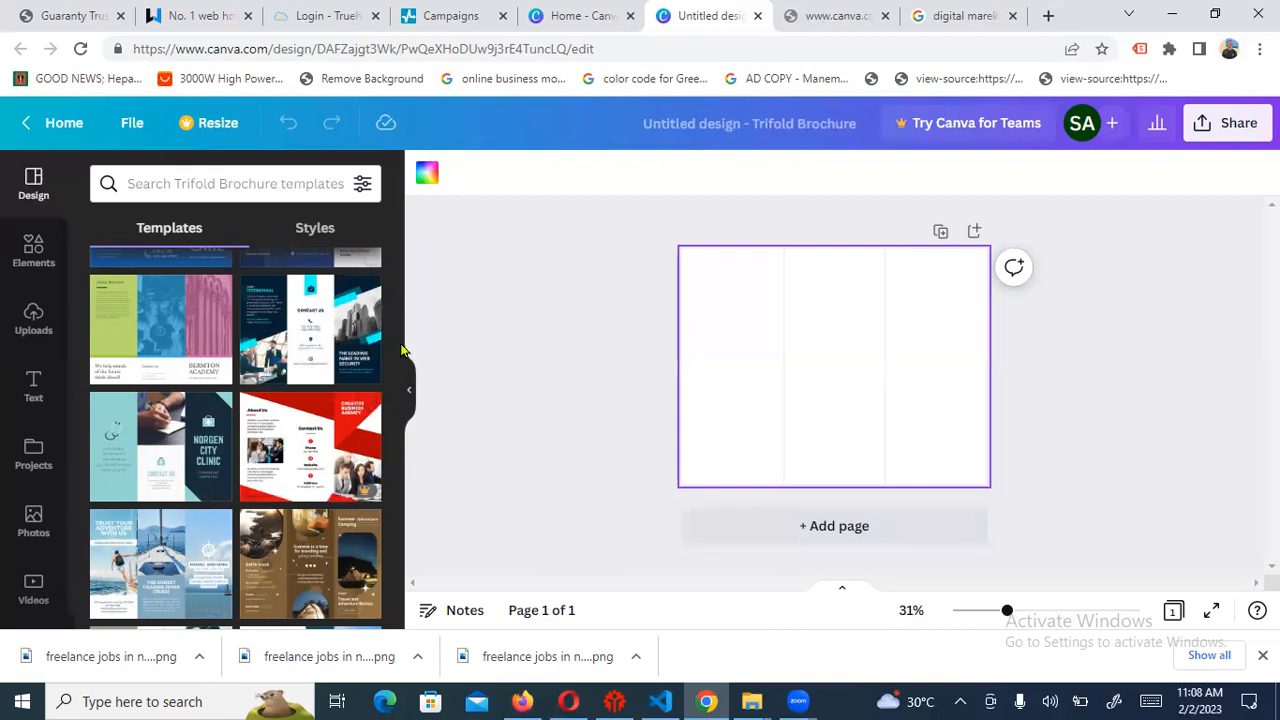
left_click_drag(400, 350, 411, 270)
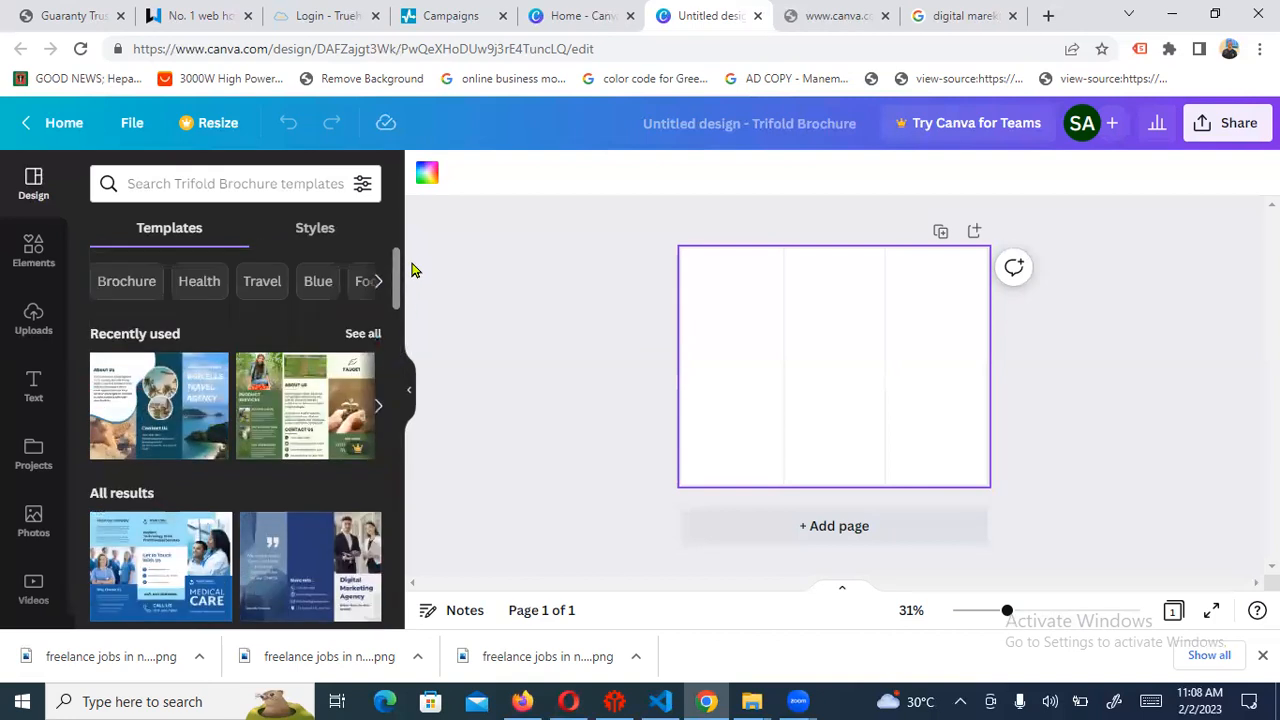
left_click(146, 562)
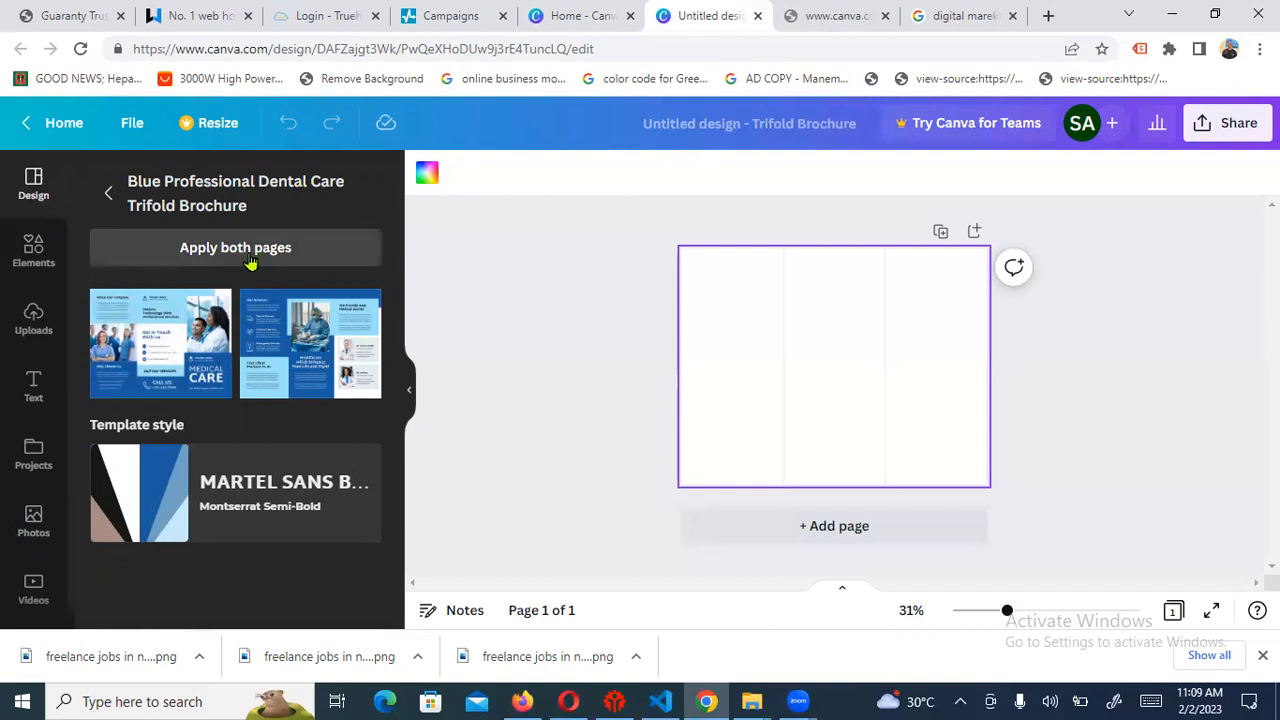
Apply the Blue Professional Dental Care template to both brochure pages
right_click(274, 291)
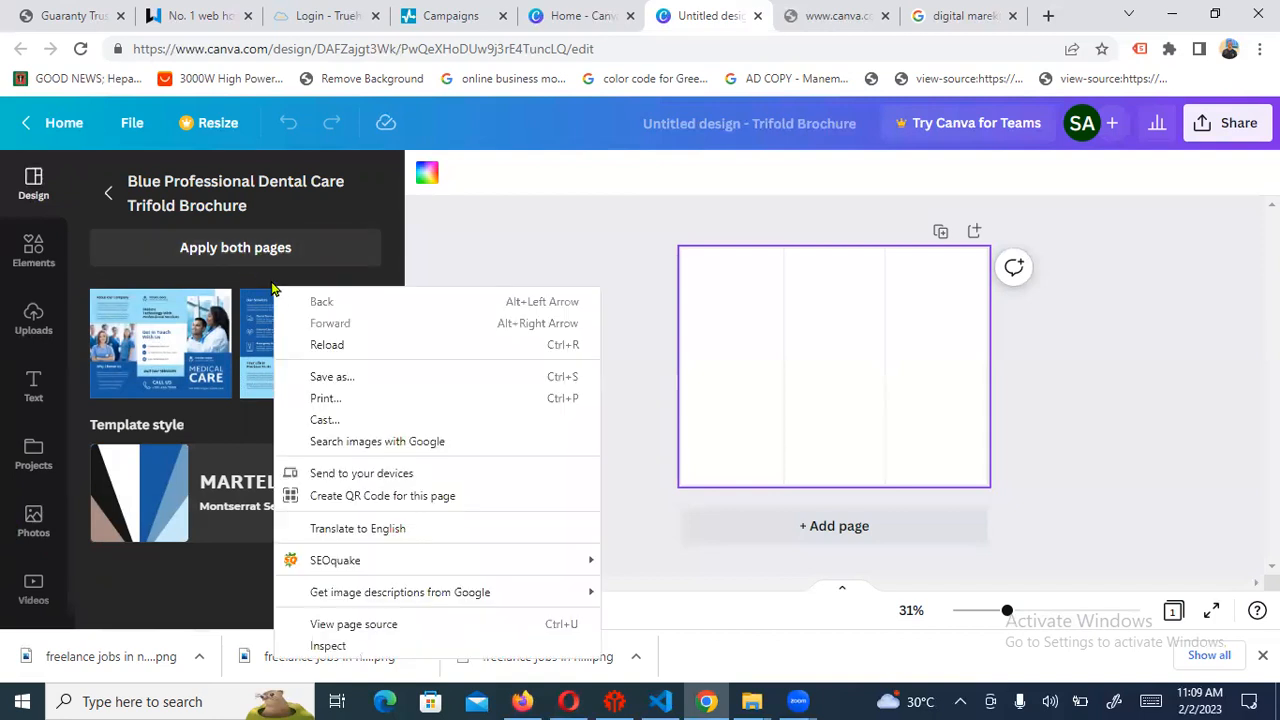
left_click(238, 245)
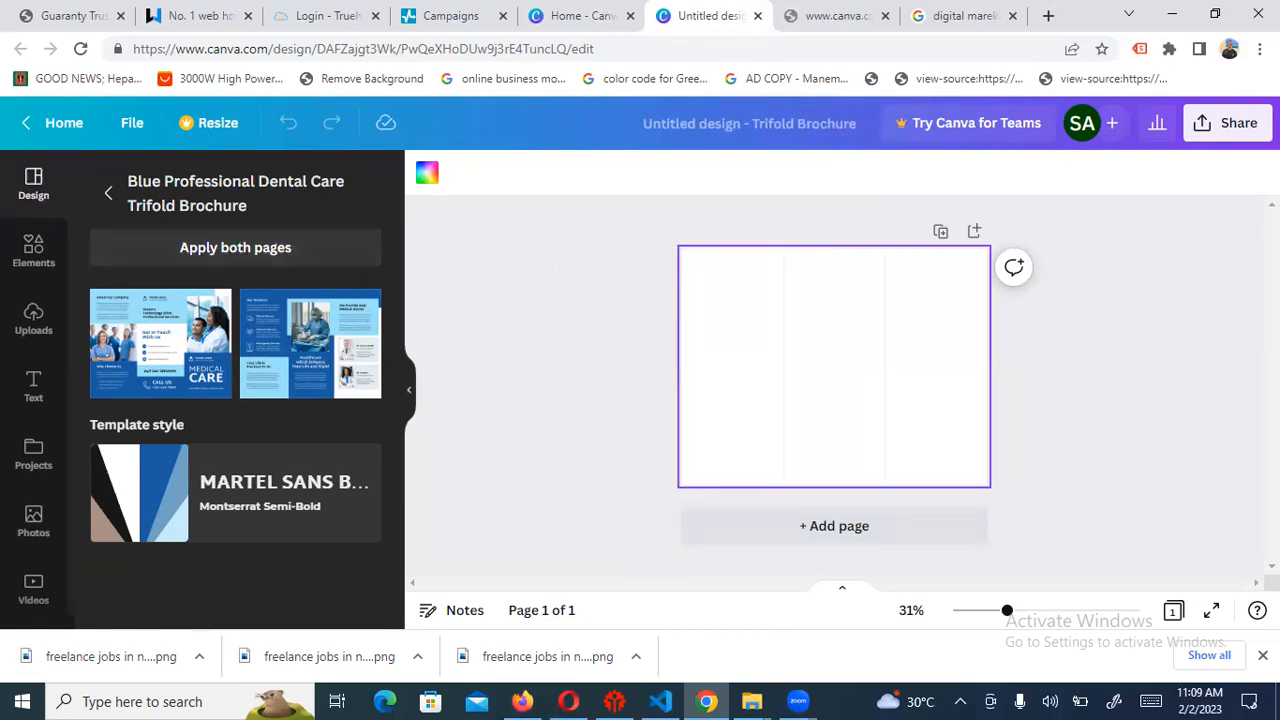
left_click(247, 248)
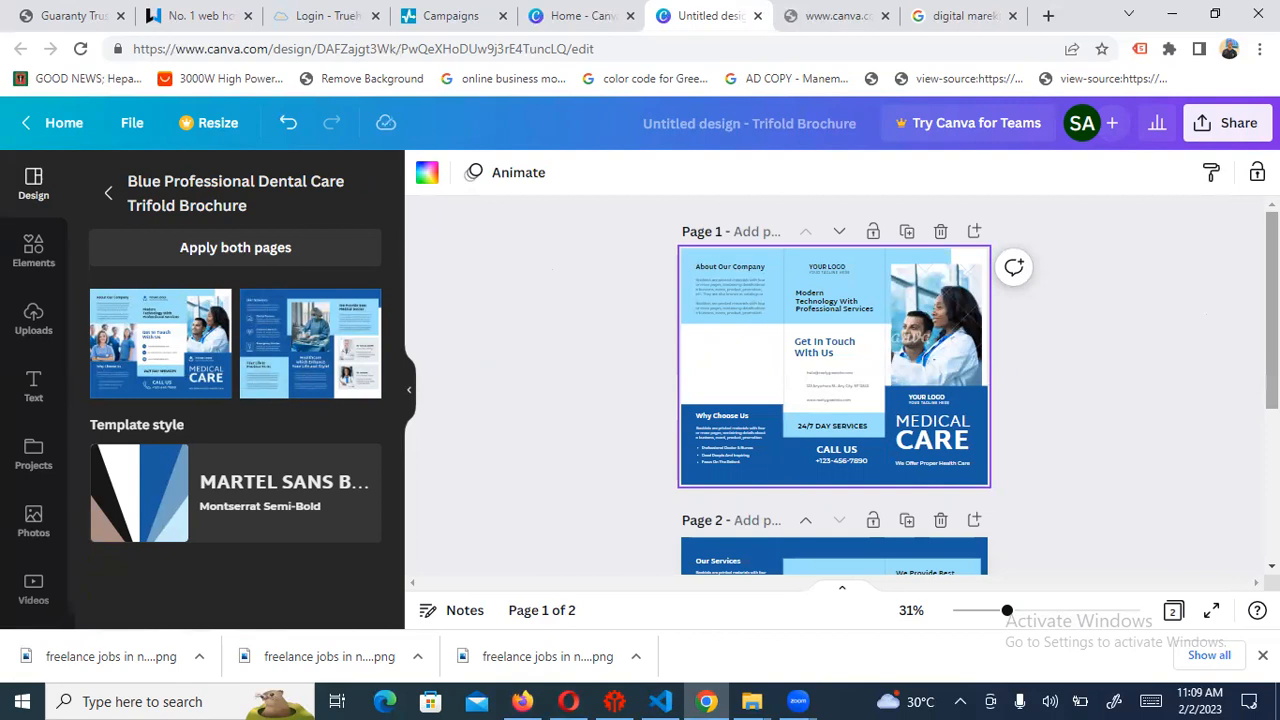
Zoom in with the slider and scroll to the top of page 1's 'About Our Company' panel
scroll(834, 390, "down", 3)
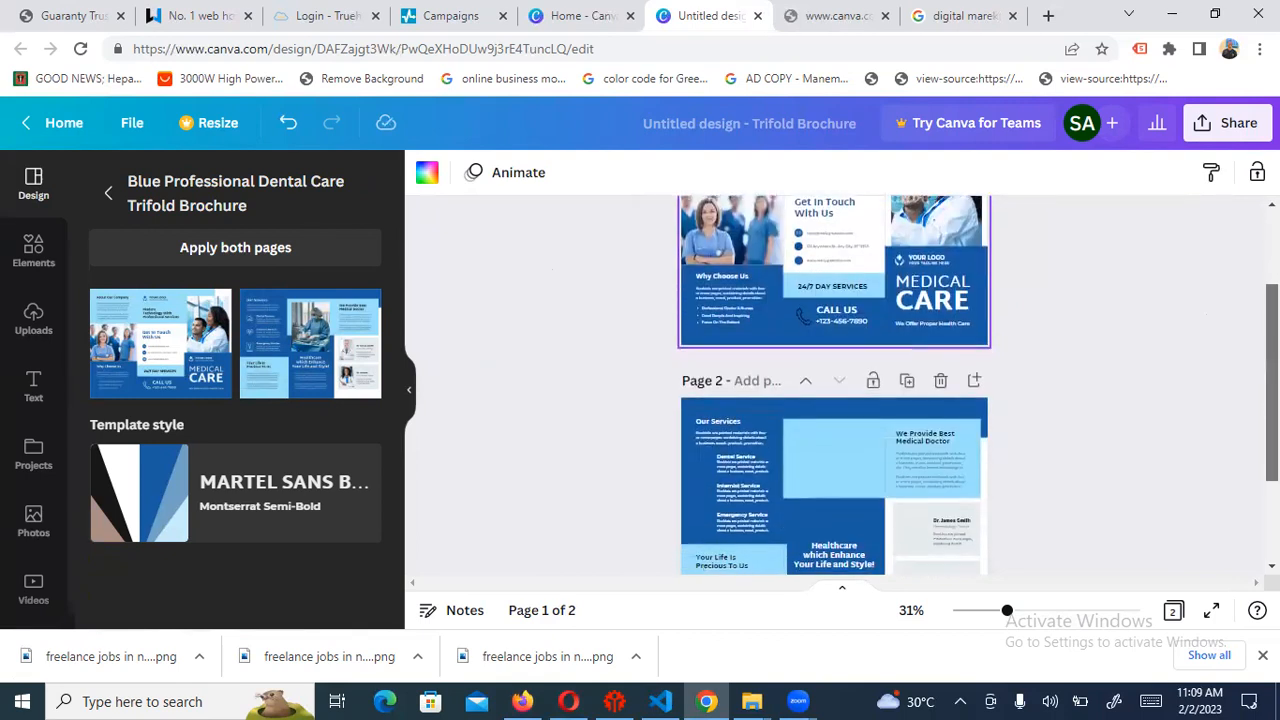
scroll(834, 390, "up", 3)
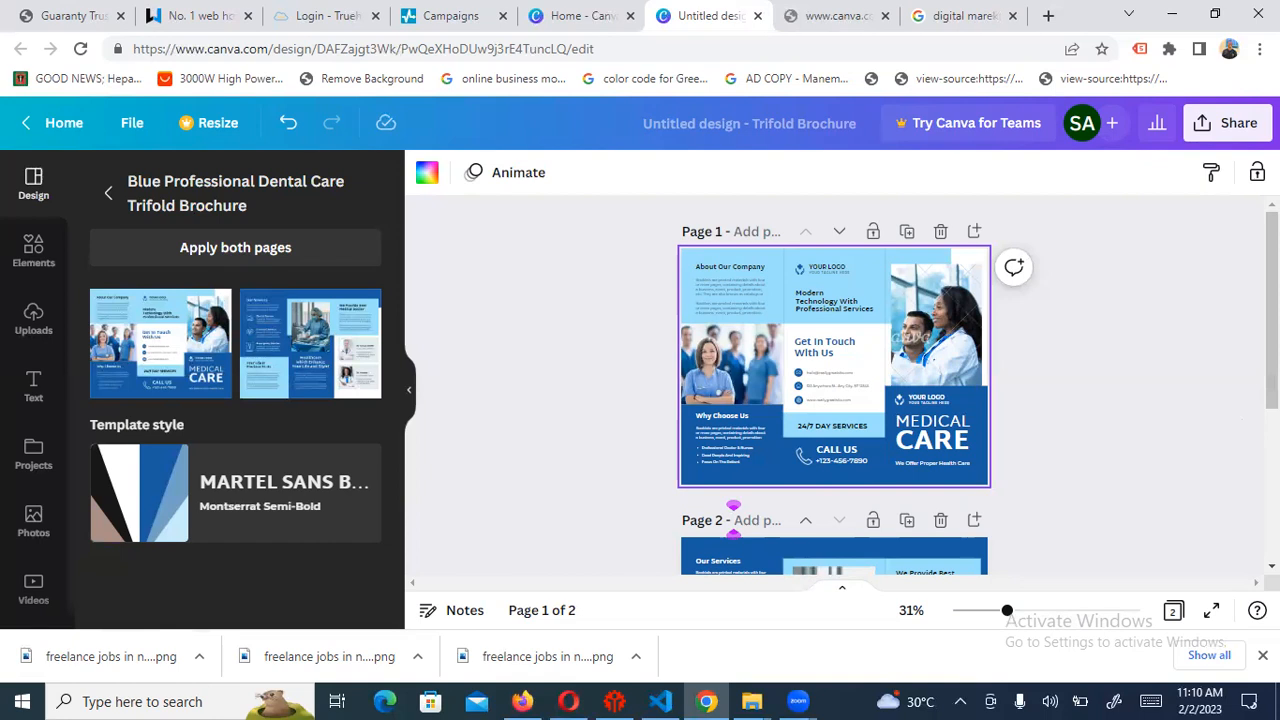
right_click(1122, 443)
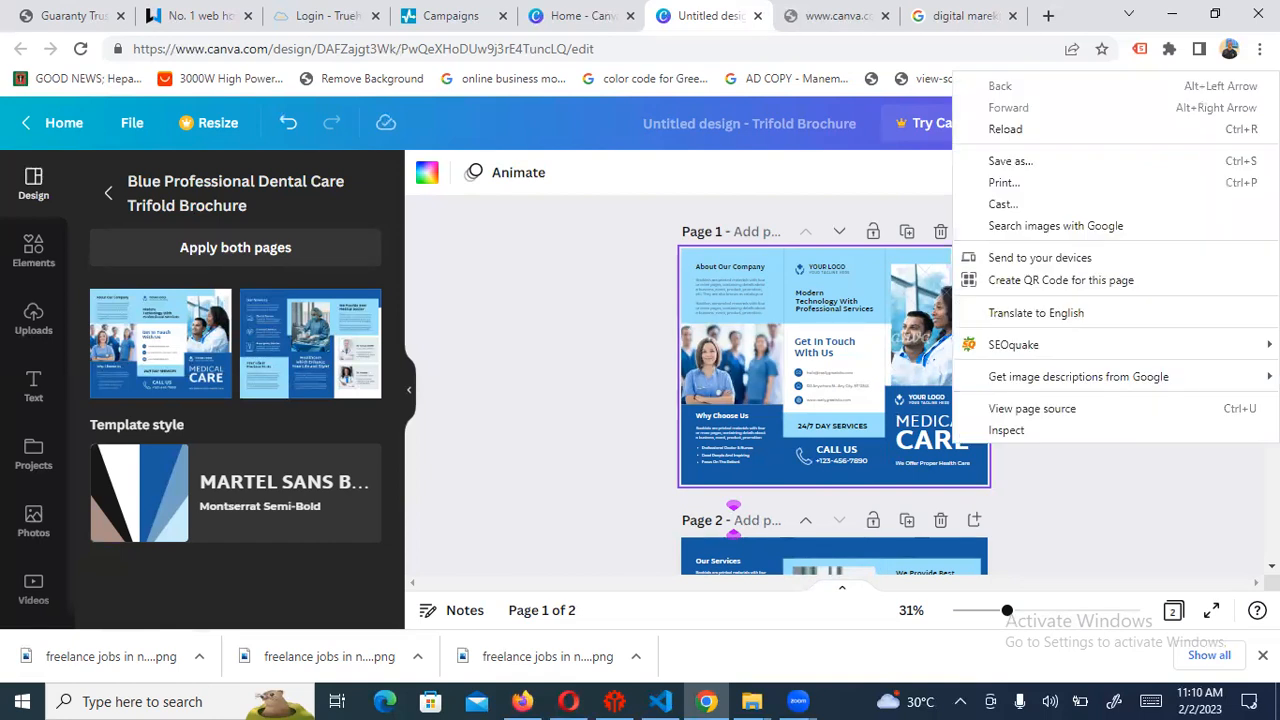
left_click(1122, 496)
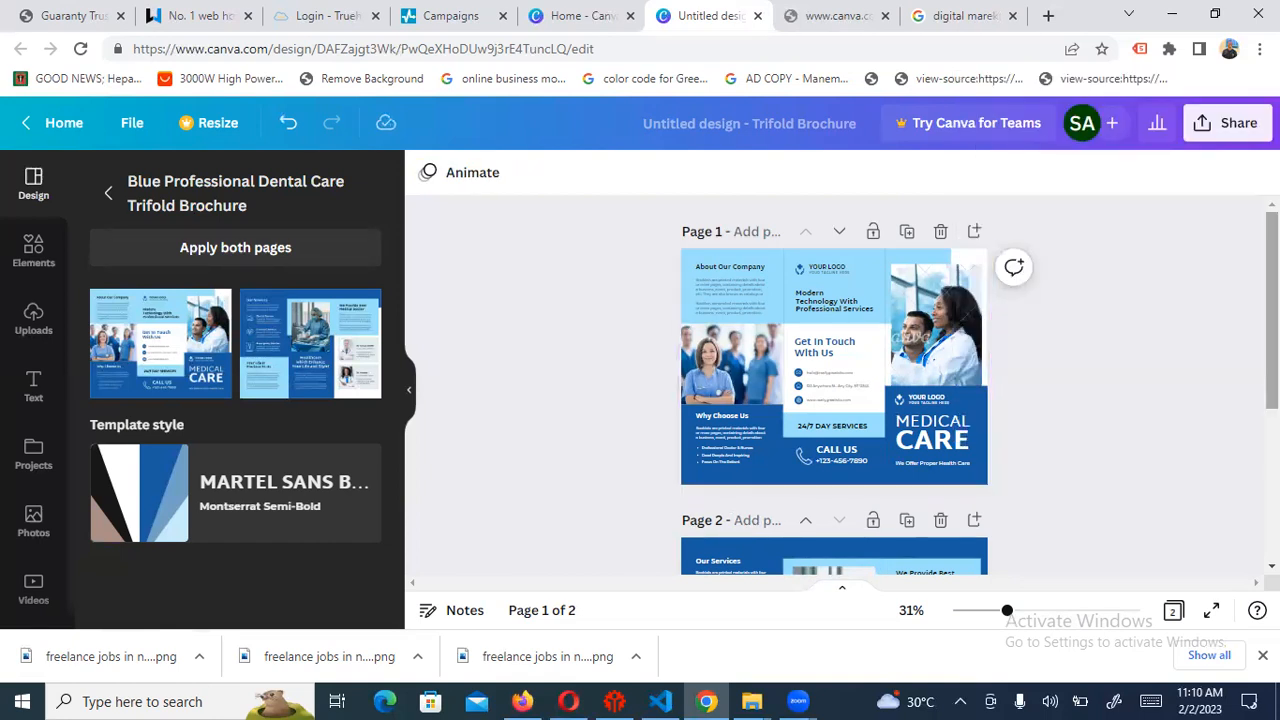
right_click(953, 313)
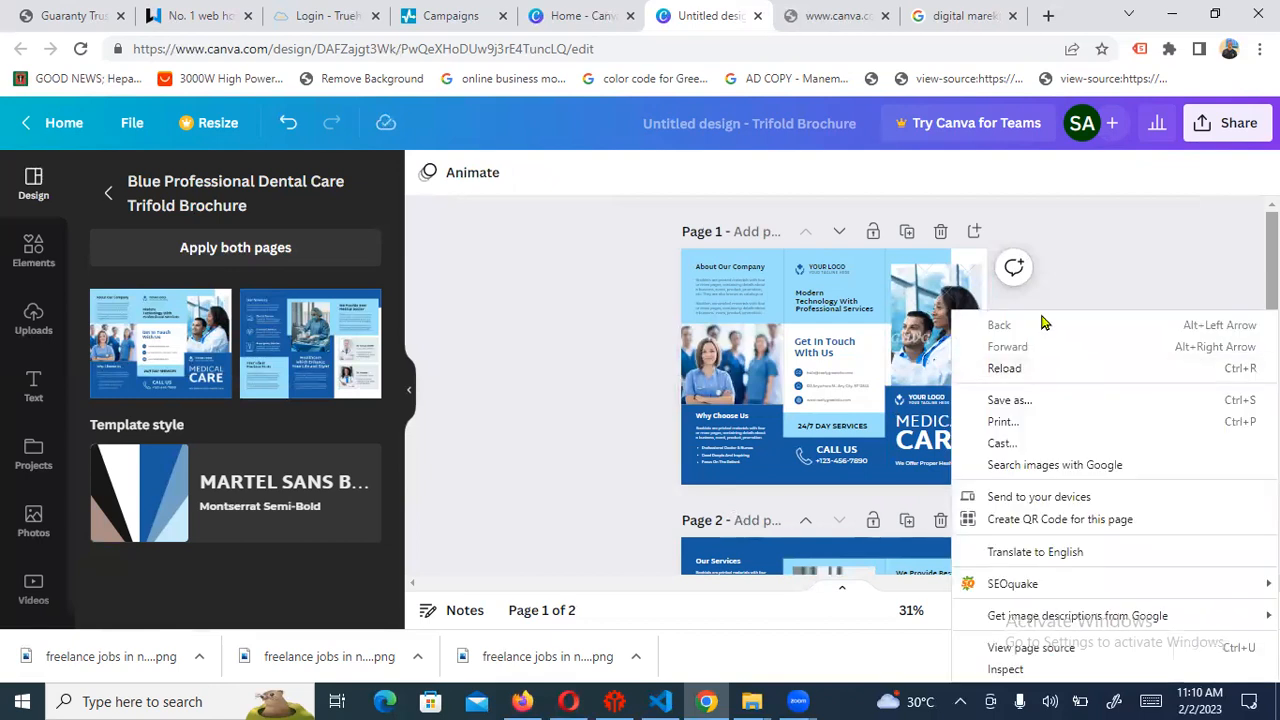
left_click(1040, 272)
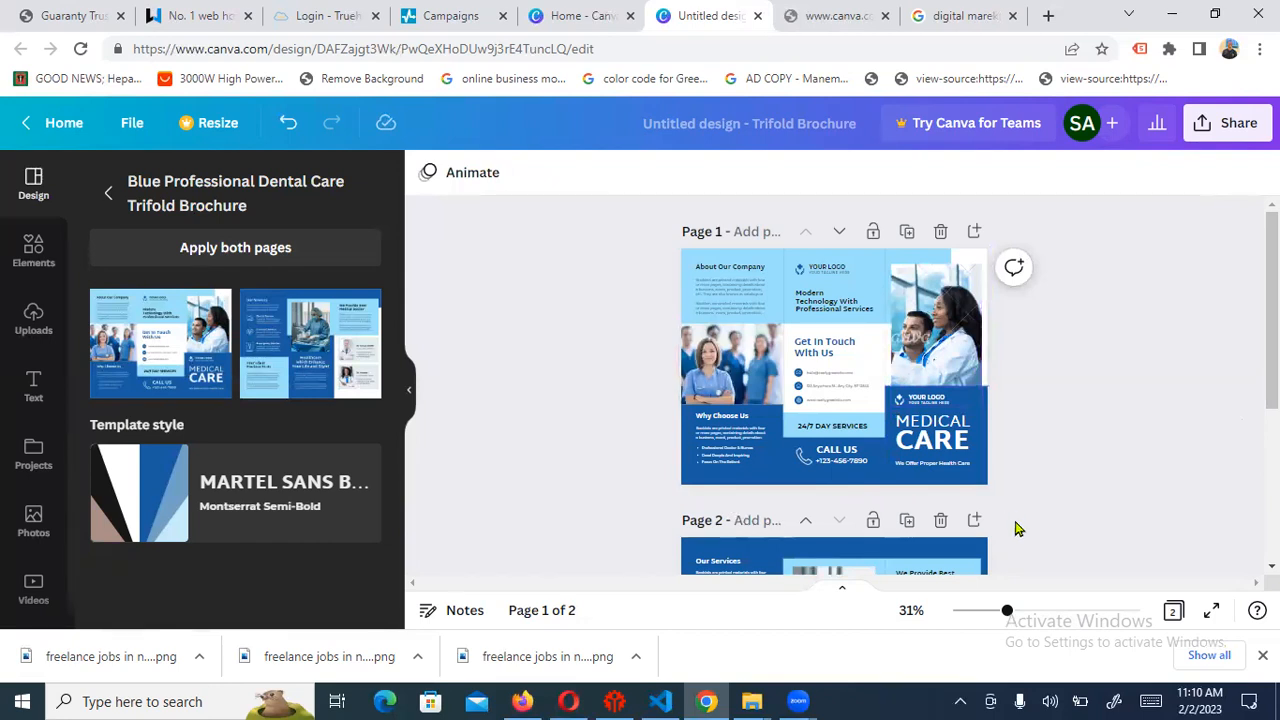
scroll(1015, 528, "up", 2)
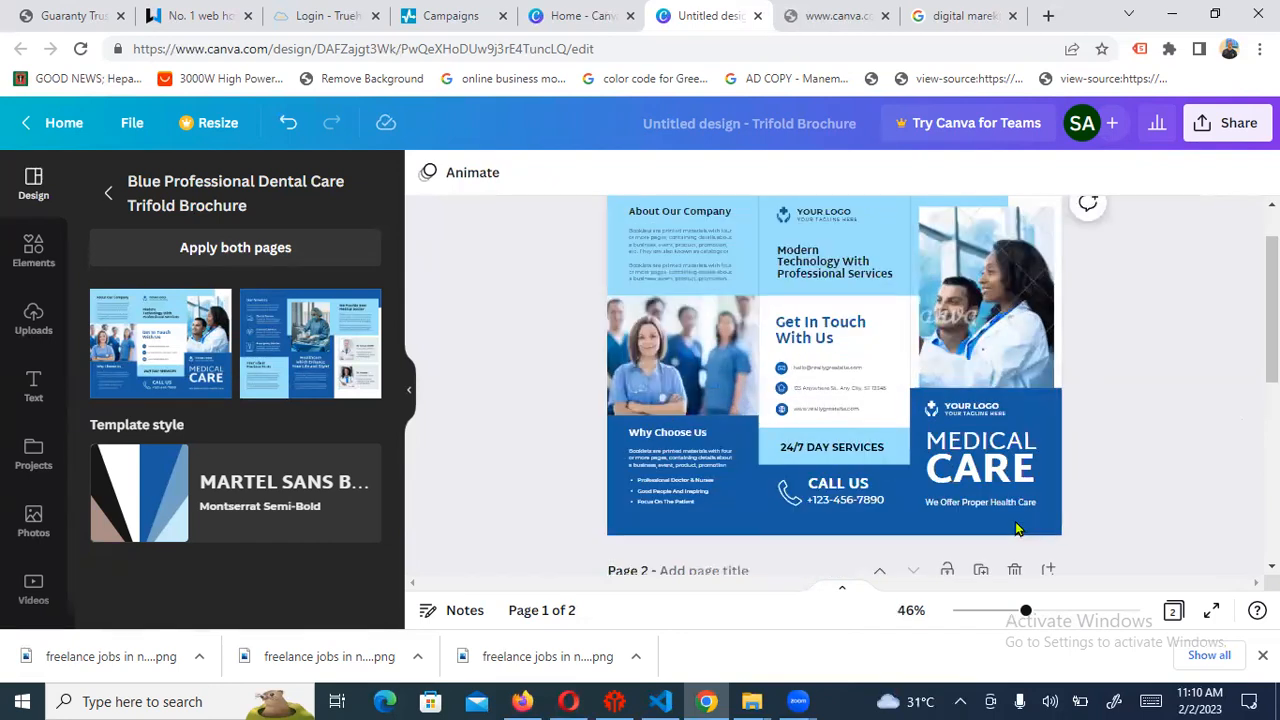
left_click_drag(1025, 620, 1042, 618)
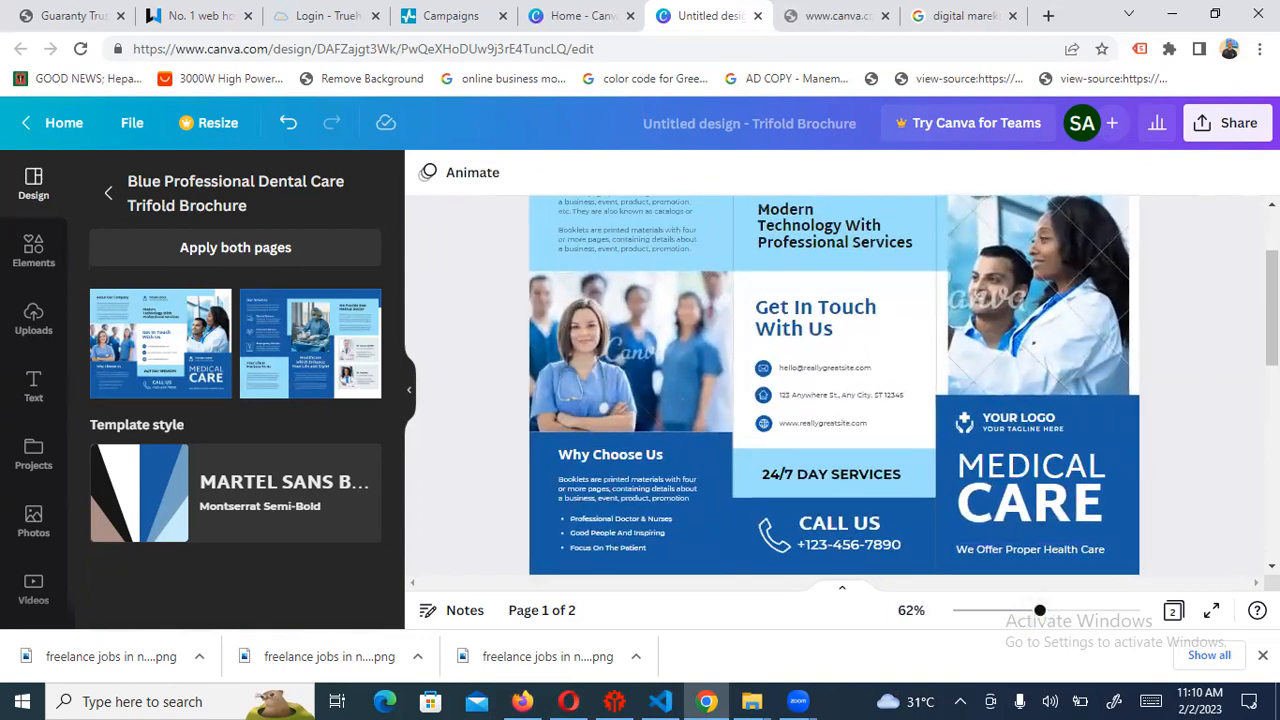
scroll(1271, 310, "up", 2)
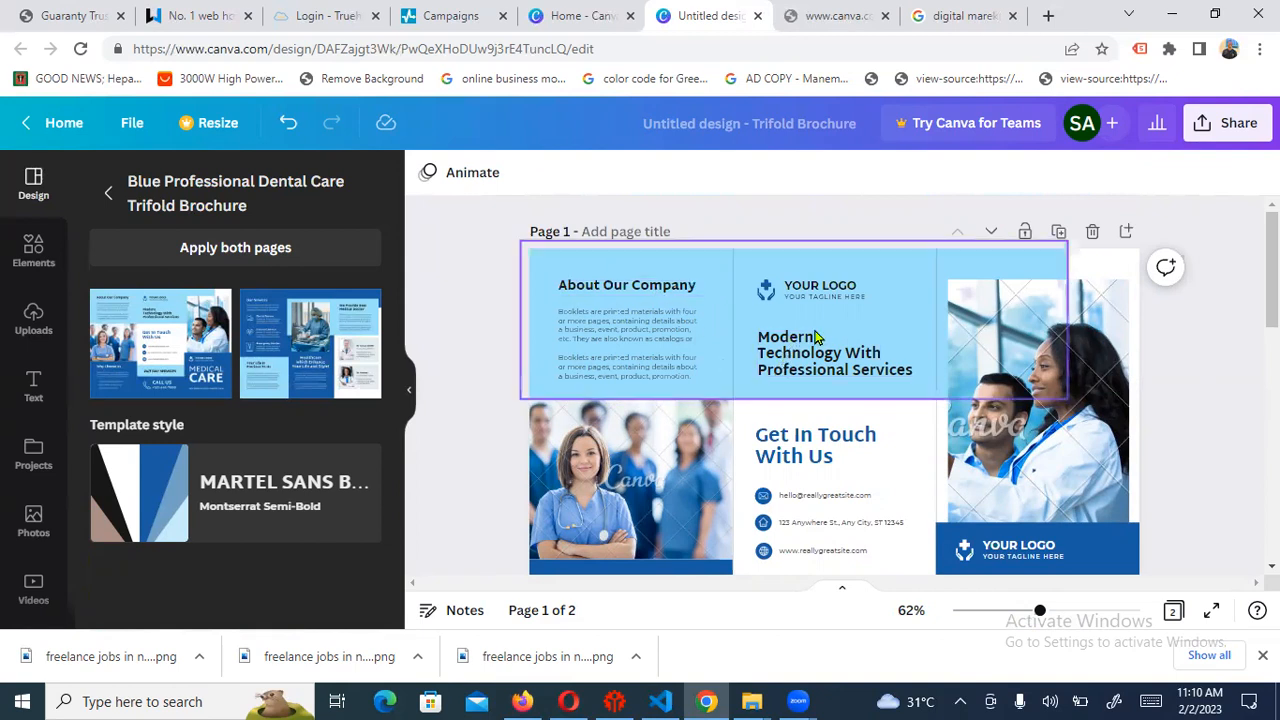
Select the About Our Company body text and scroll left until it is fully visible
left_click(648, 357)
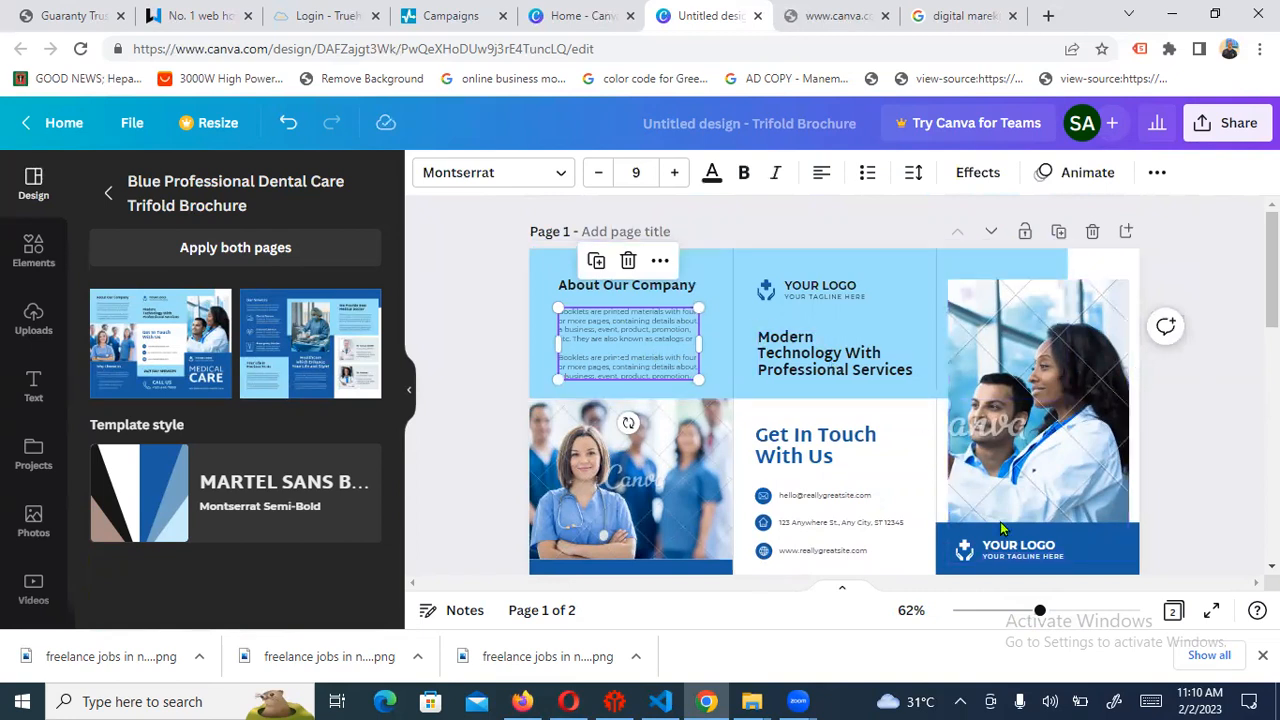
scroll(1002, 528, "up", 6, "ctrl")
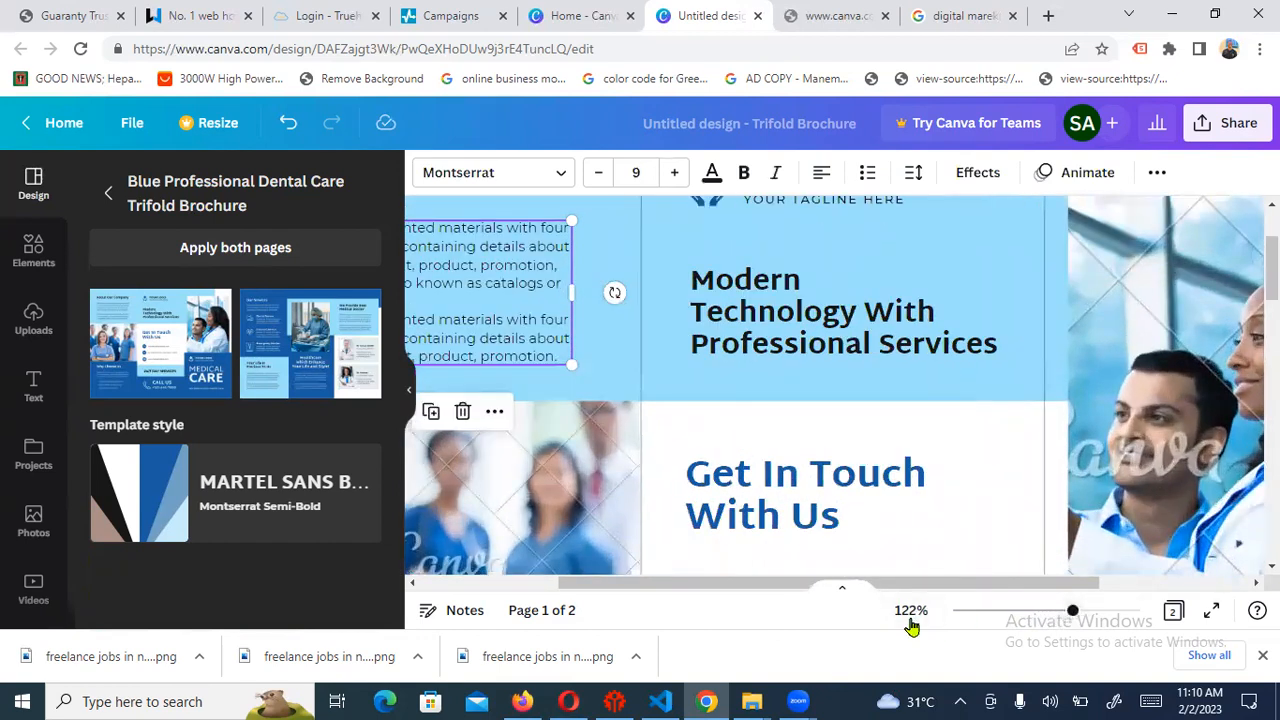
scroll(911, 626, "left", 3)
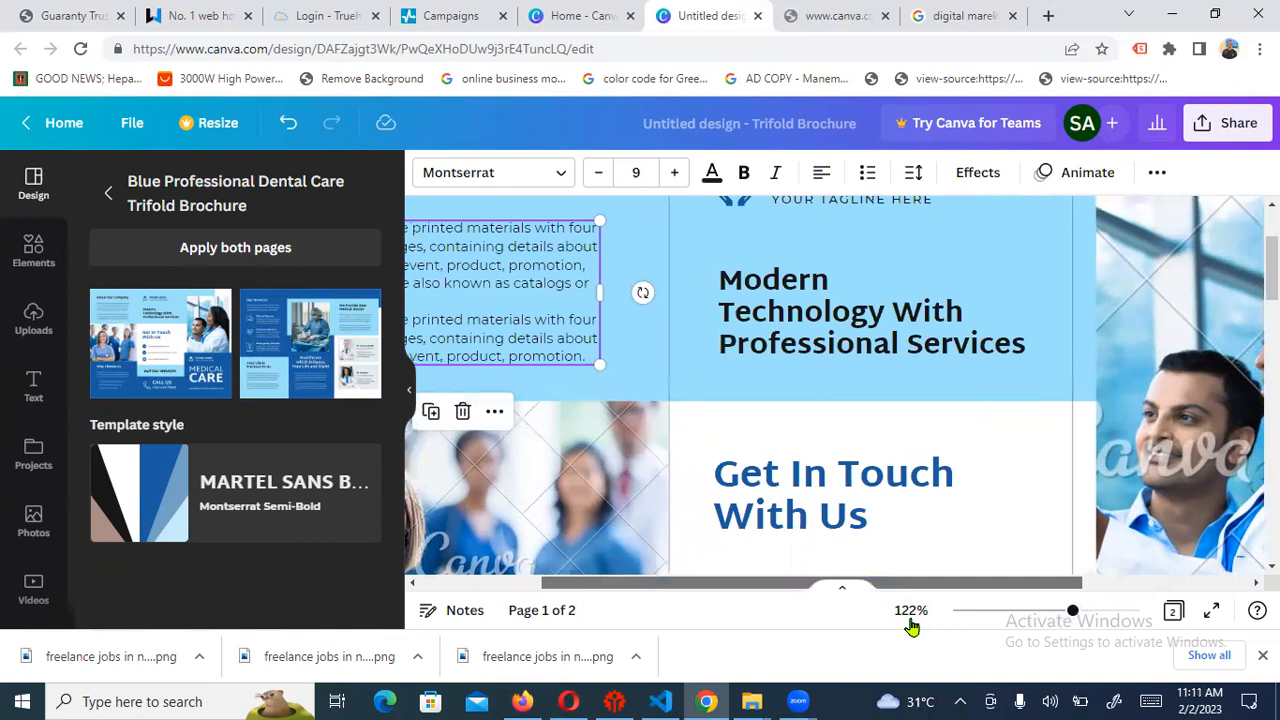
scroll(911, 626, "left", 1)
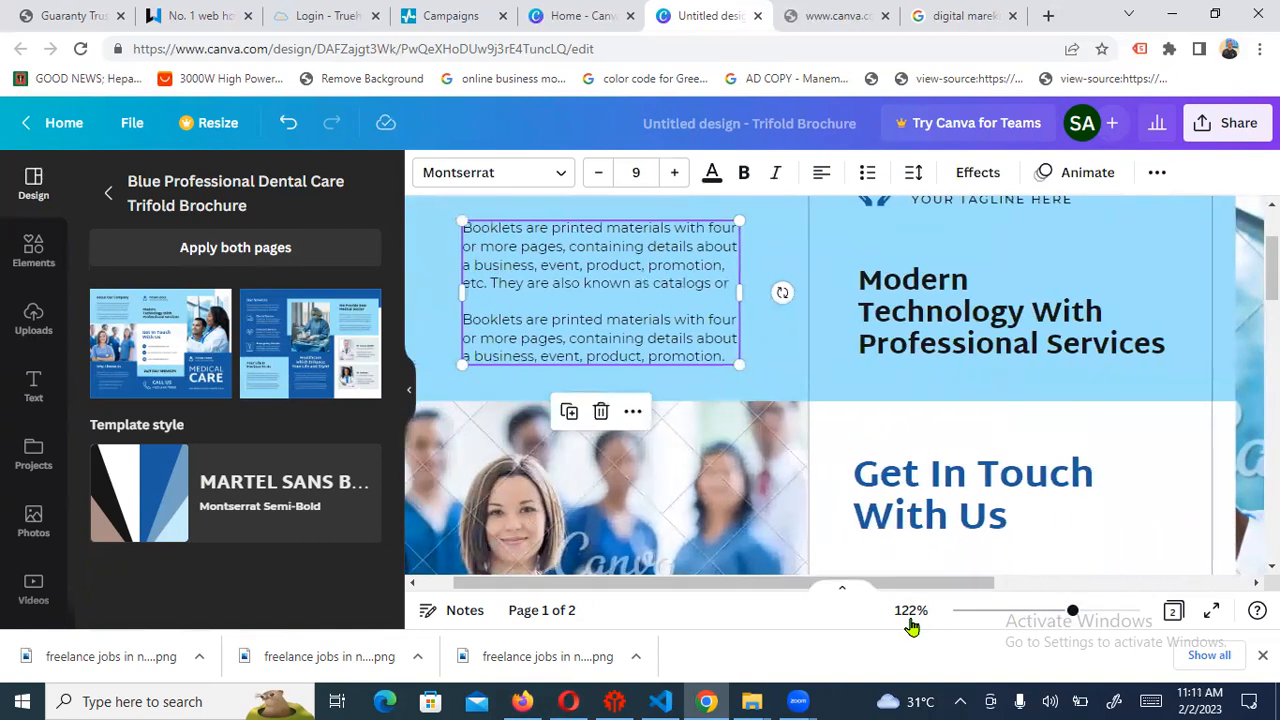
Rewrite the first paragraph as 'Spraditech Digital Solutions is an ICT Training Institute in Lagos, Nigeria.'
triple_click(504, 229)
left_click(503, 229)
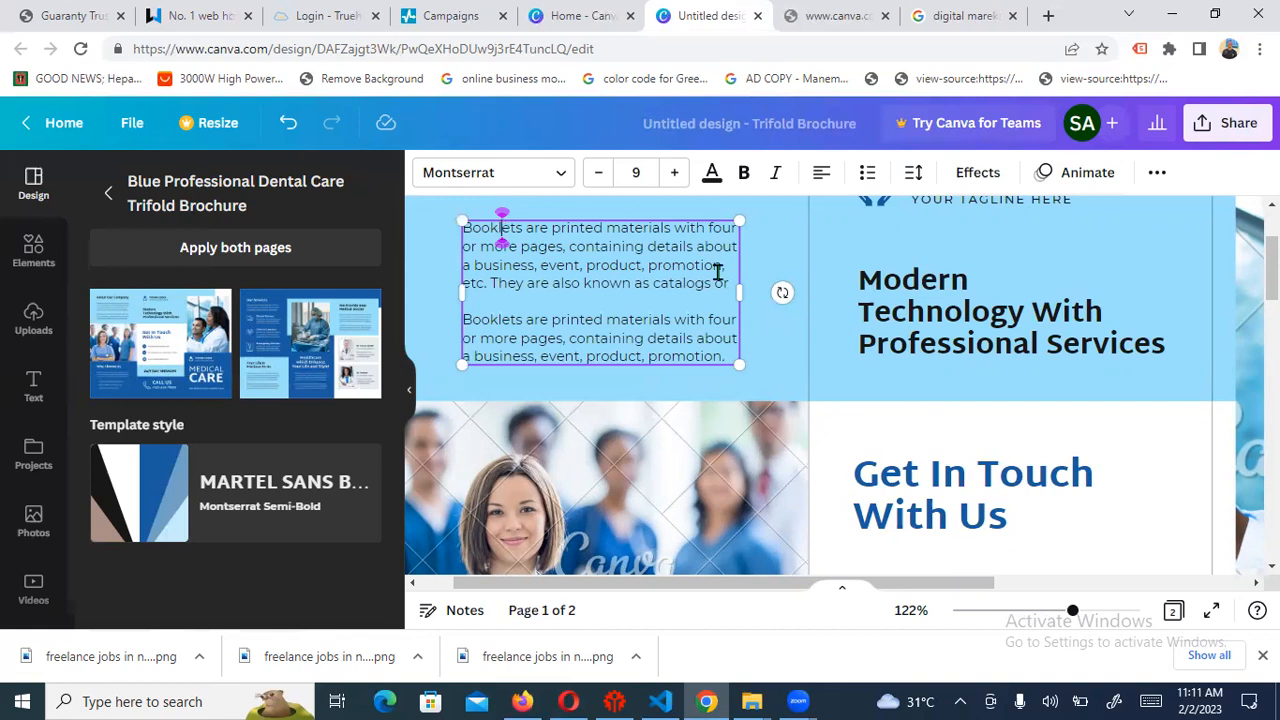
key("BackSpace")
key("BackSpace")
key("BackSpace")
key("BackSpace")
key("BackSpace")
type("Spraditech Digital Solutions is ")
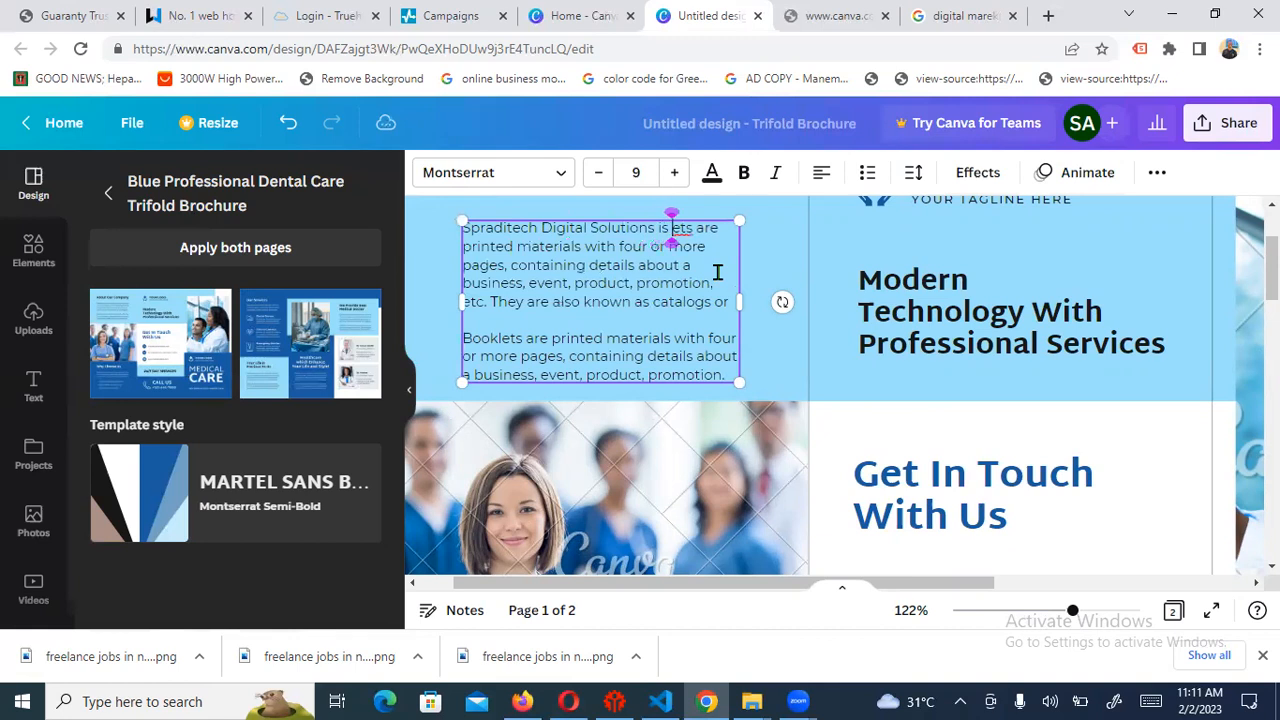
type("an l")
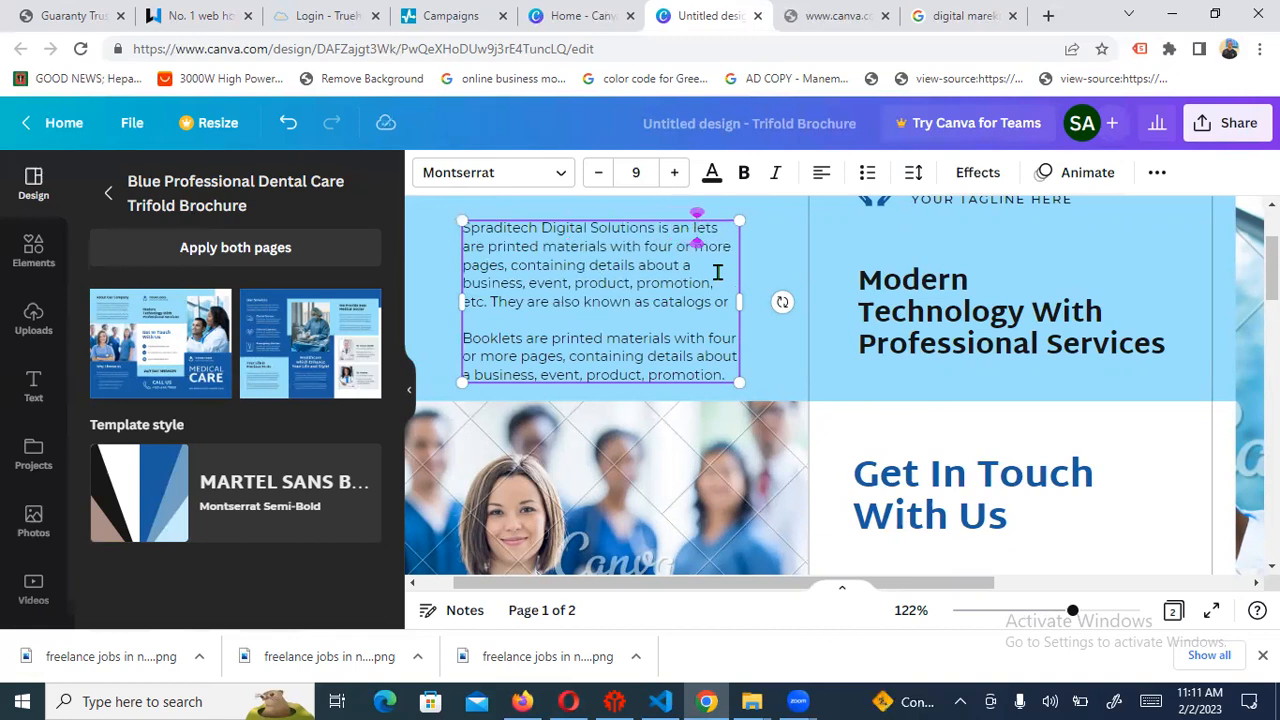
key("BackSpace")
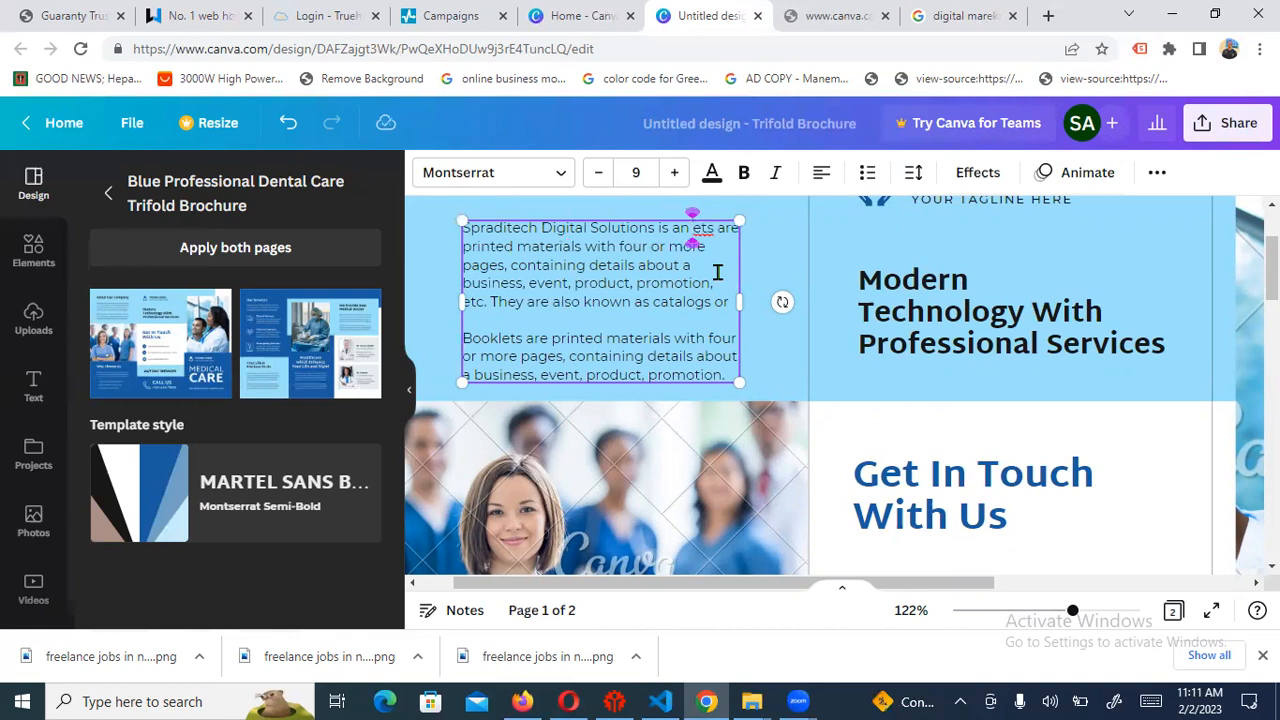
type("IC")
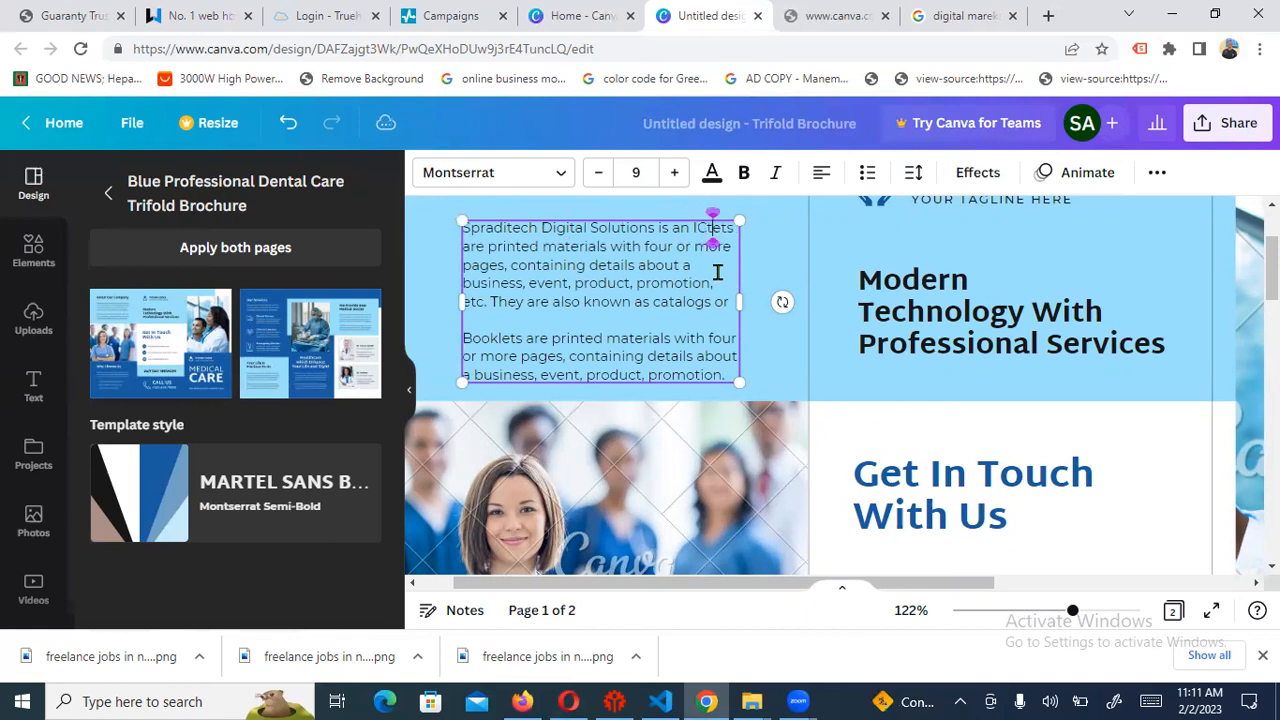
type("T Training ")
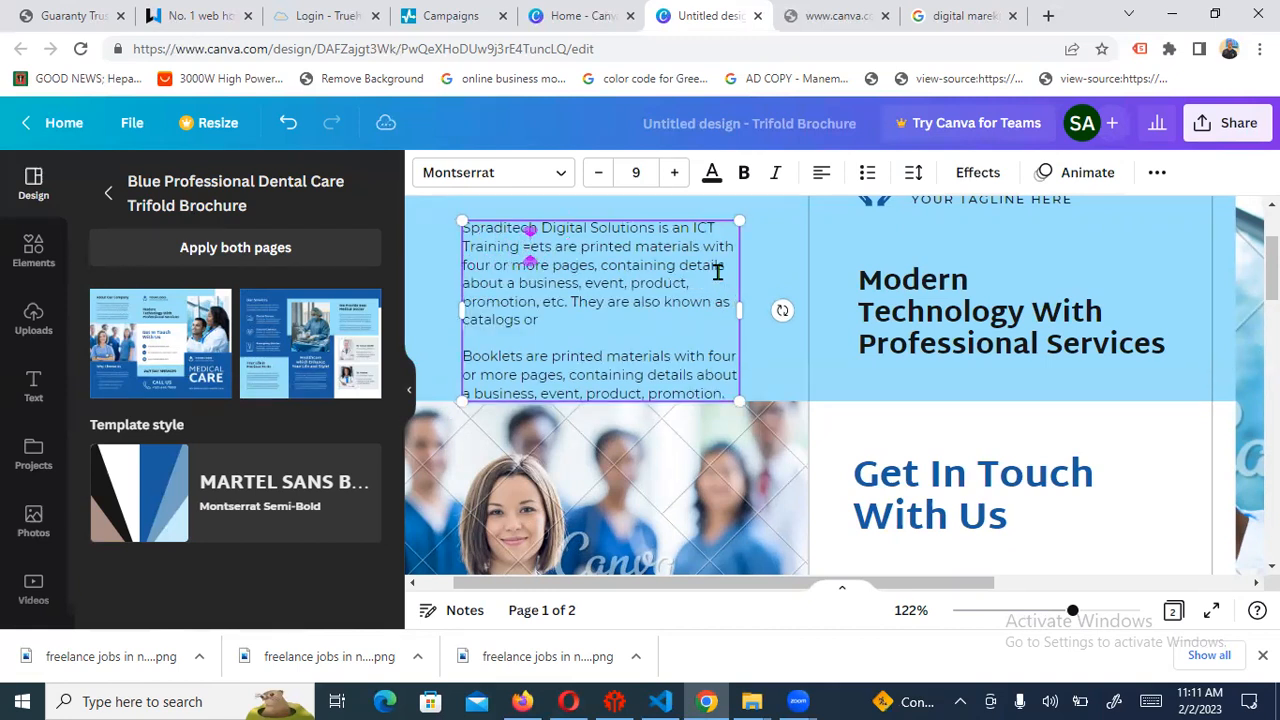
type("=Institut")
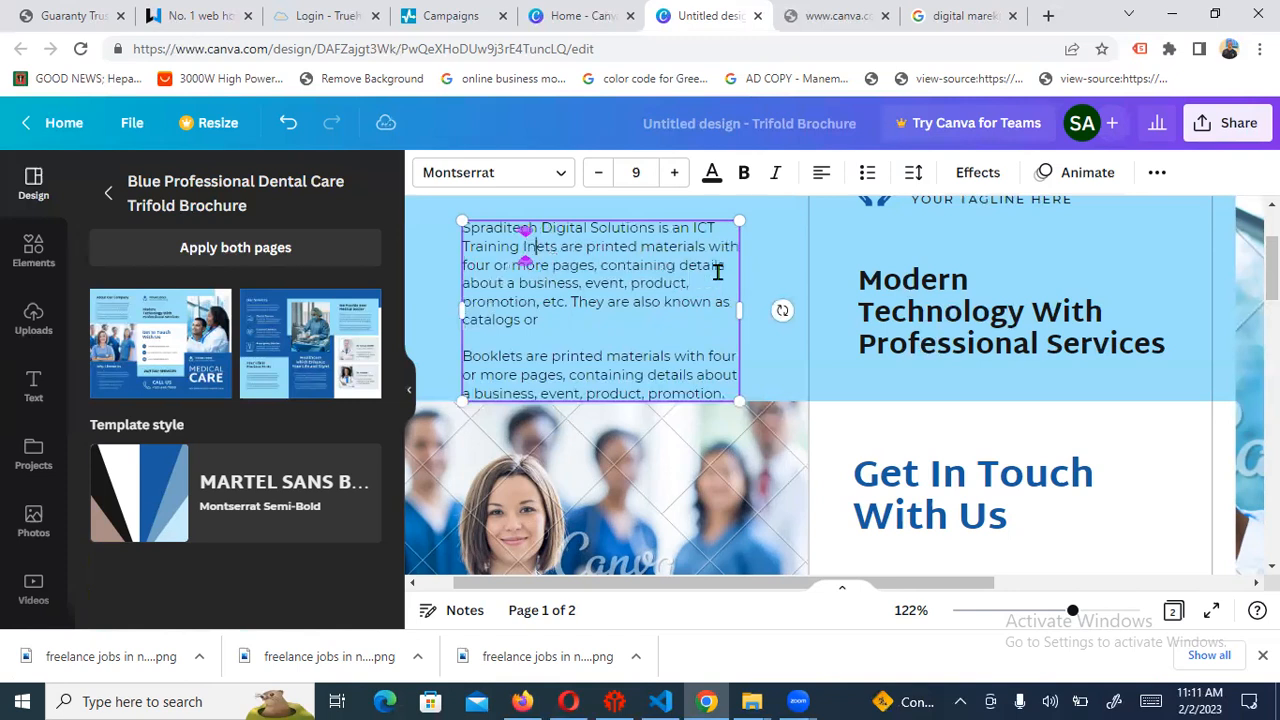
type("e in lag")
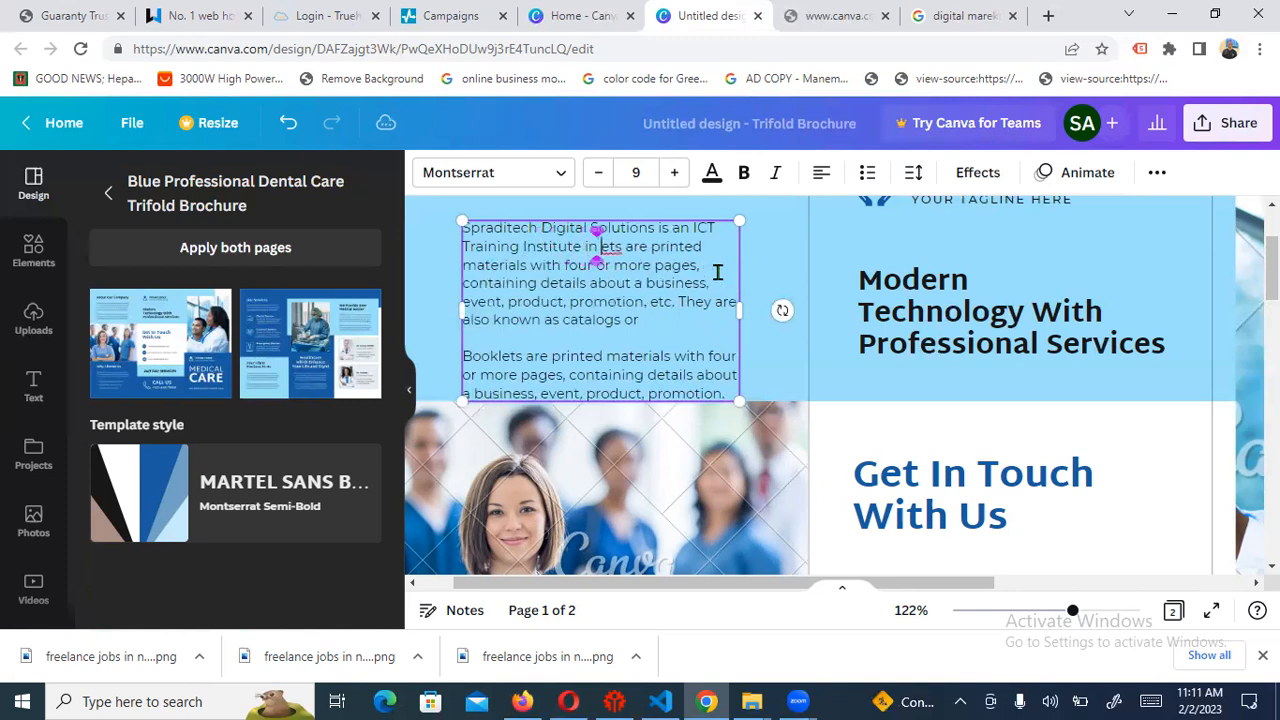
key("BackSpace")
key("BackSpace")
key("BackSpace")
type("Lagos,")
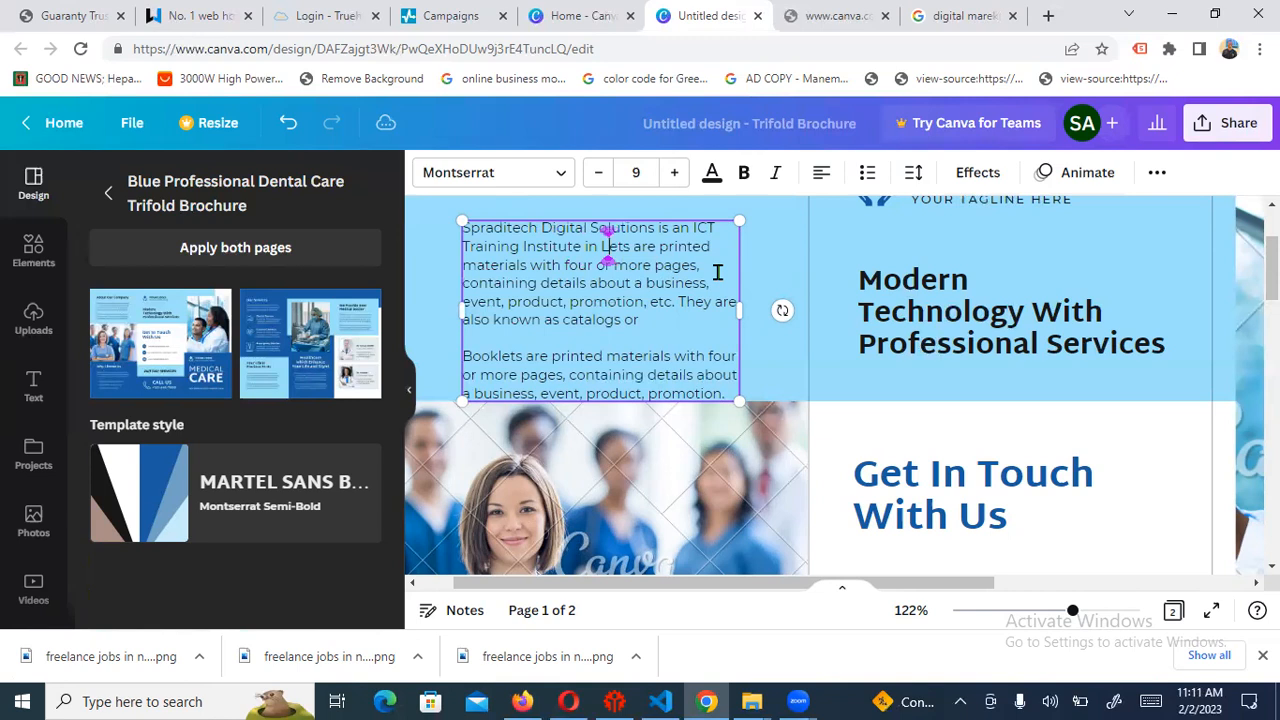
type(" Nigeria")
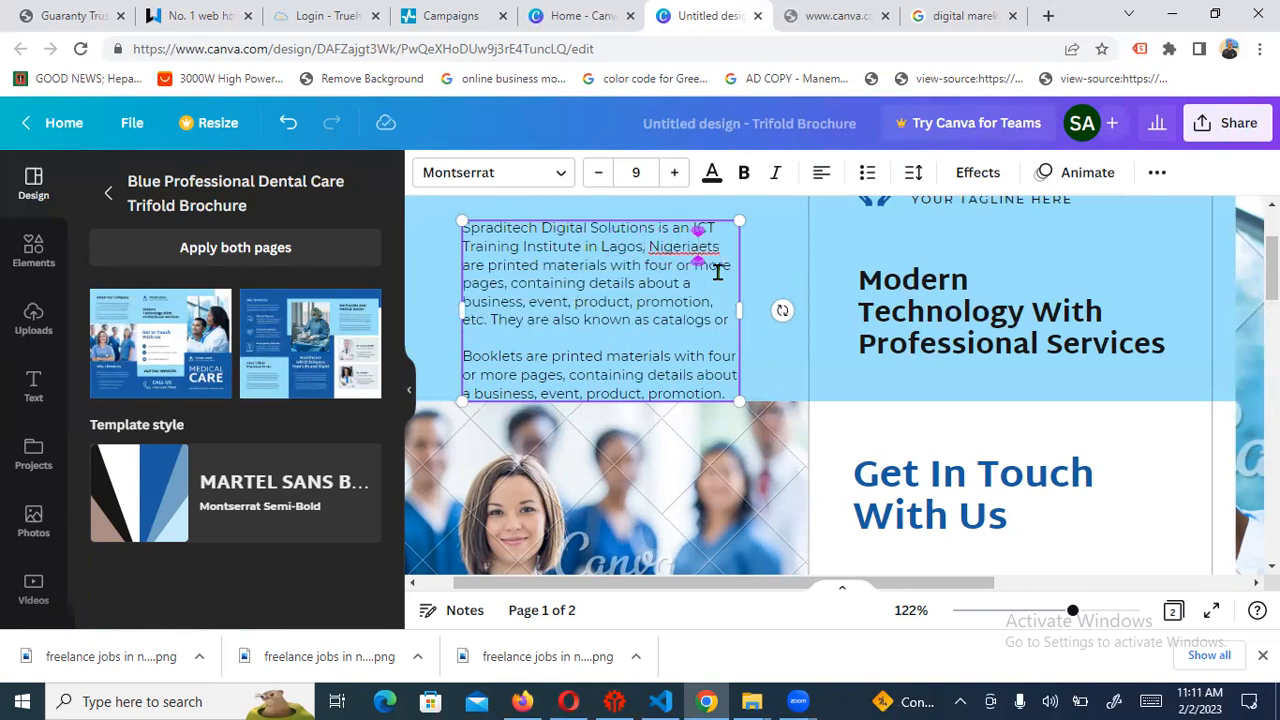
key("Delete")
key("Delete")
key("Delete")
key("Delete")
key("Delete")
key("Delete")
key("Delete")
key("Delete")
key("Delete")
key("Delete")
key("Delete")
key("Delete")
key("Delete")
key("Delete")
key("Delete")
key("Delete")
key("Delete")
key("Delete")
key("Delete")
key("Delete")
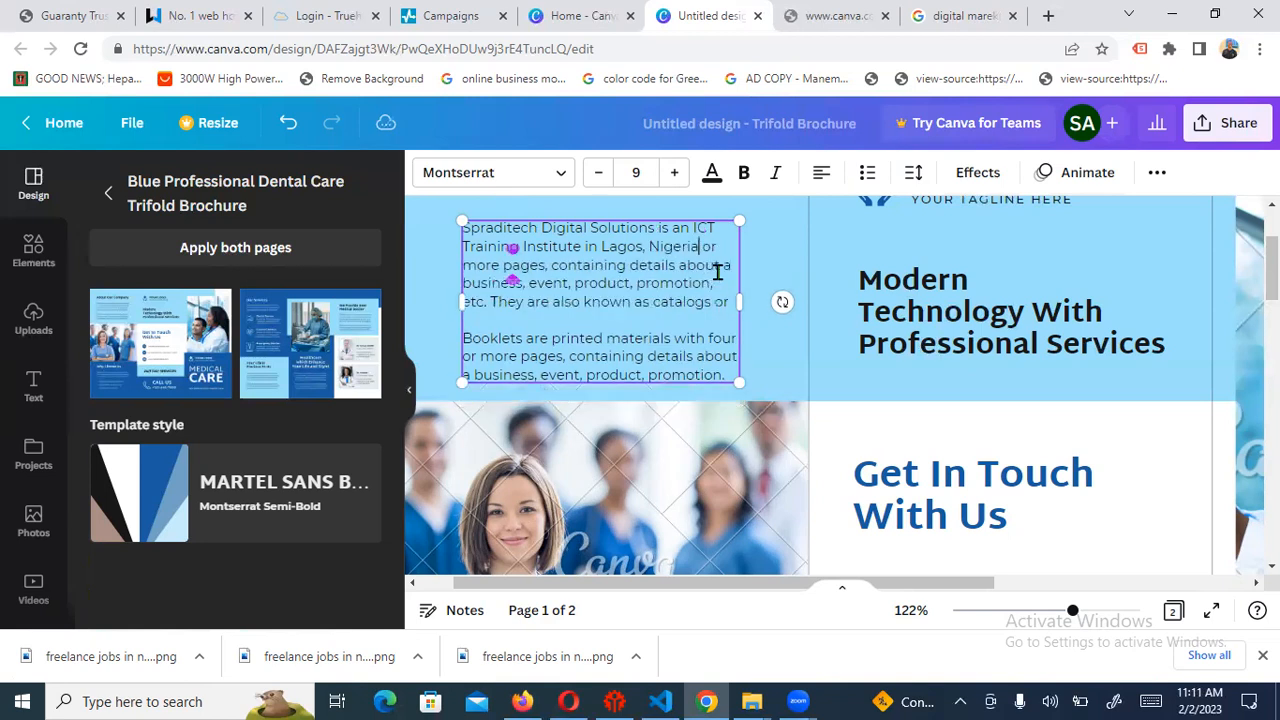
key("Delete")
key("Delete")
key("Delete")
key("Delete")
key("Delete")
key("Delete")
key("Delete")
key("Delete")
key("Delete")
key("Delete")
key("Delete")
key("Delete")
key("Delete")
key("Delete")
key("Delete")
key("Delete")
key("Delete")
key("Delete")
key("Delete")
key("Delete")
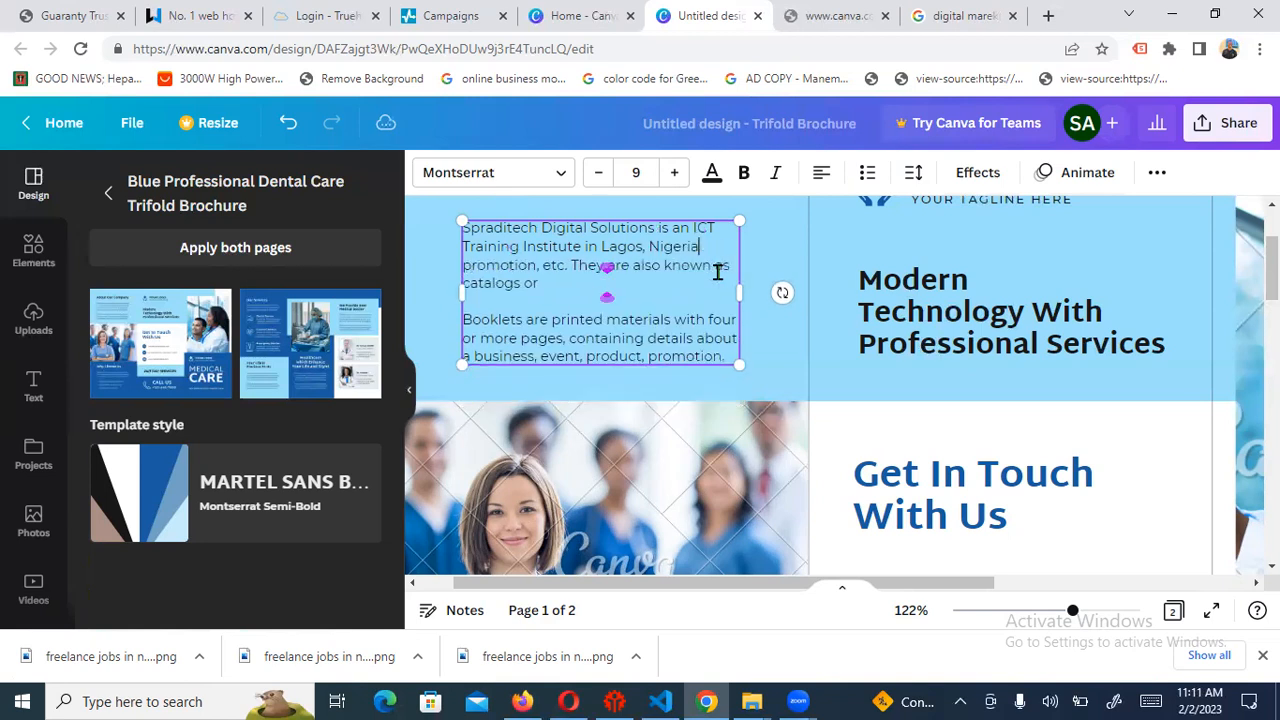
key("Delete")
key("Delete")
key("Delete")
key("Delete")
key("Delete")
key("Delete")
key("Delete")
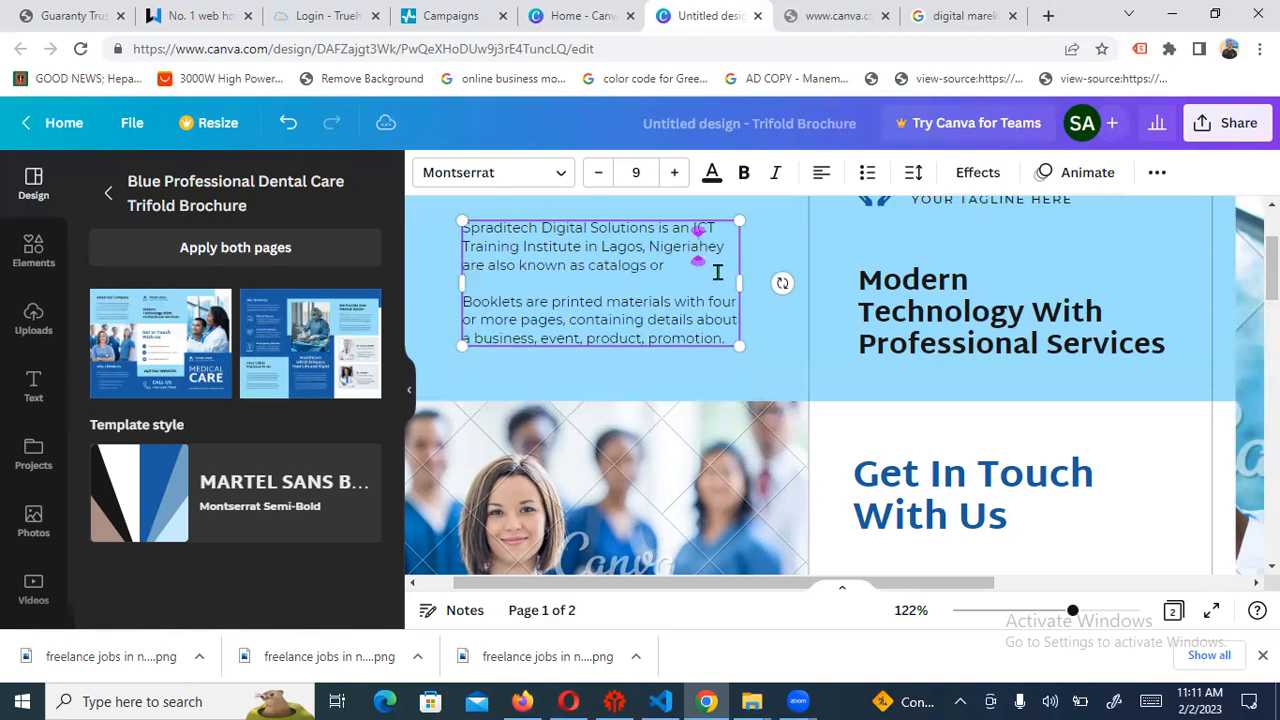
key("Delete")
key("Delete")
key("Delete")
key("Delete")
key("Delete")
key("Delete")
key("Delete")
key("Delete")
key("Delete")
key("Delete")
key("Delete")
key("Delete")
key("Delete")
key("Delete")
key("Delete")
key("Delete")
key("Delete")
key("Delete")
key("Delete")
key("Delete")
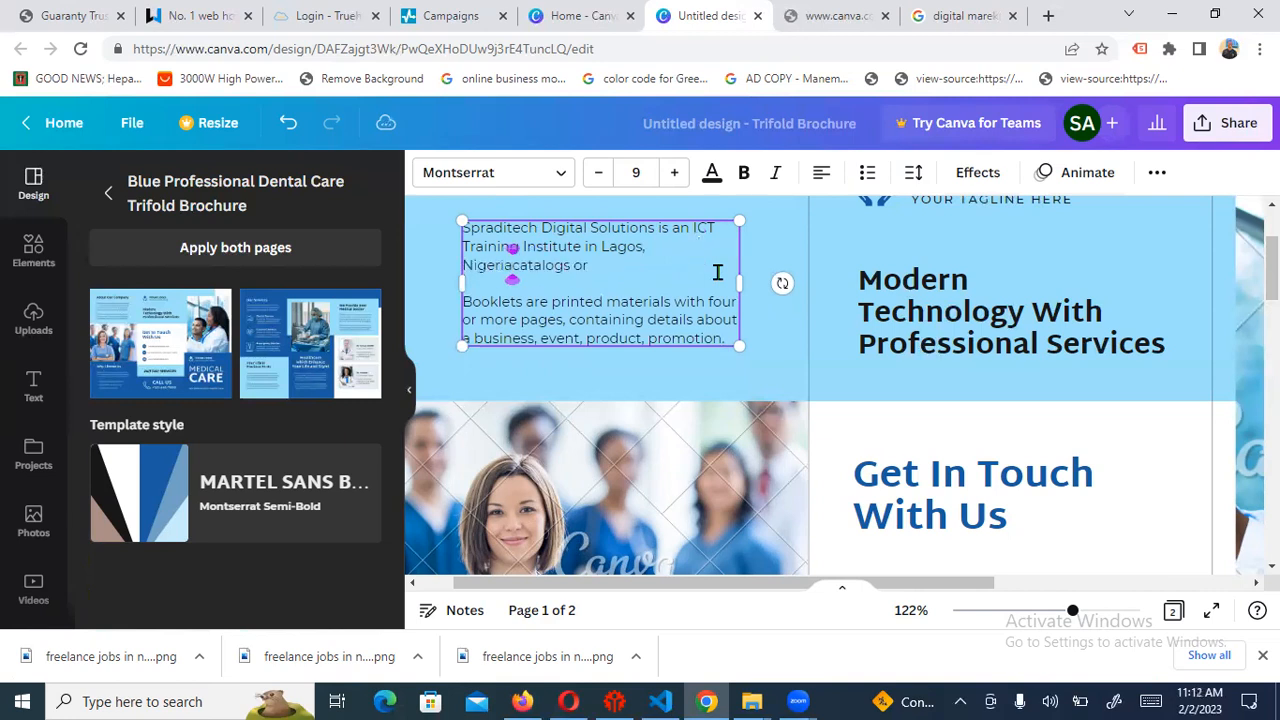
key("Delete")
key("Delete")
key("Delete")
key("Delete")
key("Delete")
key("Delete")
key("Delete")
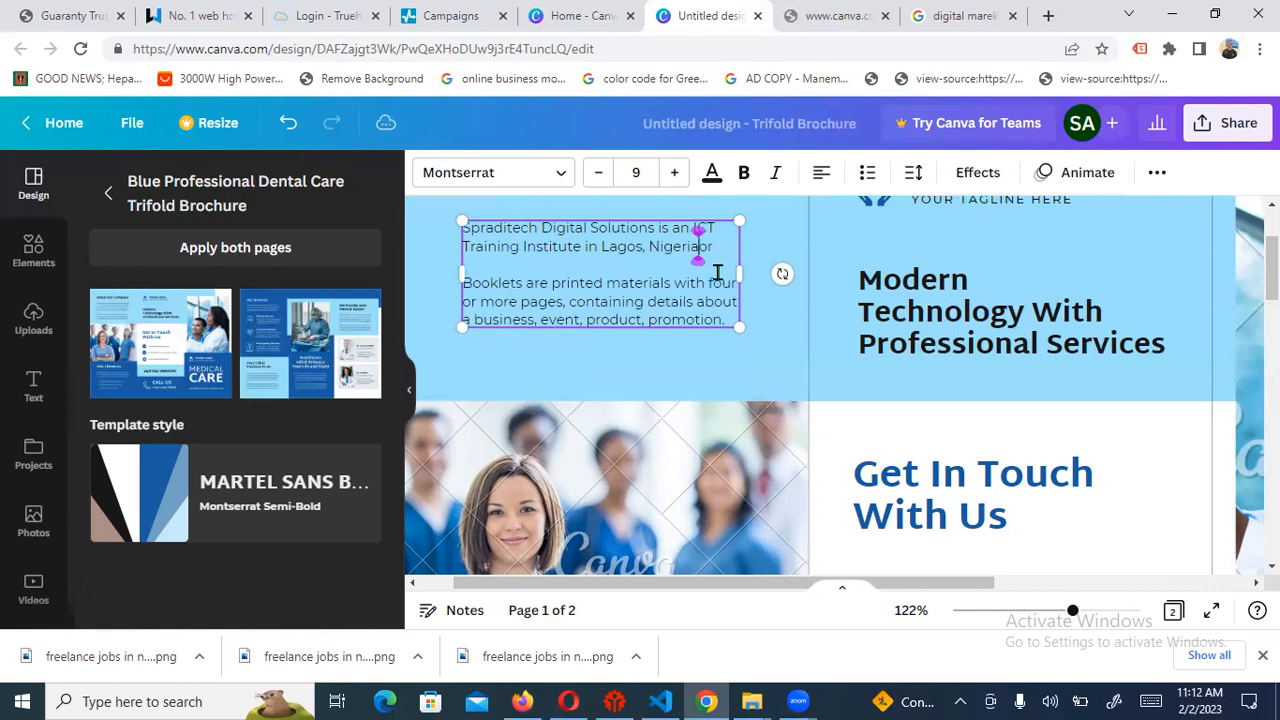
key("Delete")
type(".")
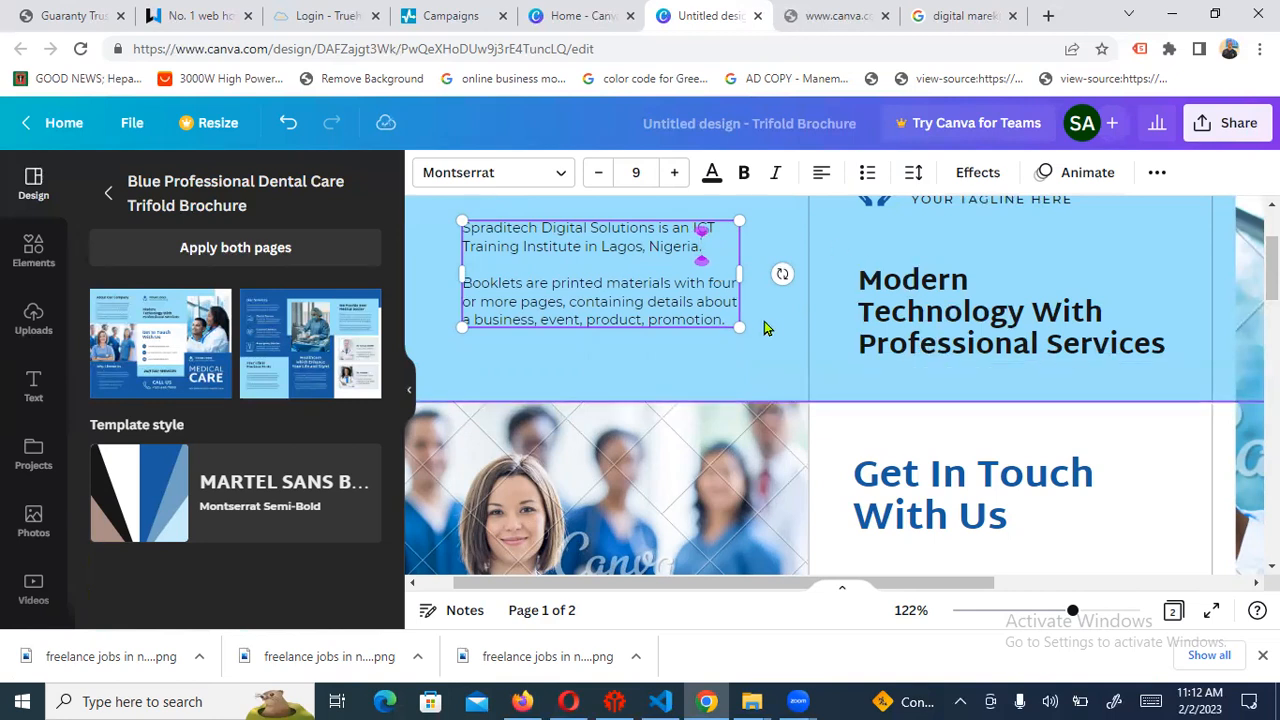
Rewrite the second paragraph to offer Digital Marketing, Data Analytics, Coding & Programming, etc
left_click(517, 285)
key("BackSpace")
key("BackSpace")
key("BackSpace")
key("BackSpace")
key("BackSpace")
key("BackSpace")
key("BackSpace")
type("As a")
type("n ICT")
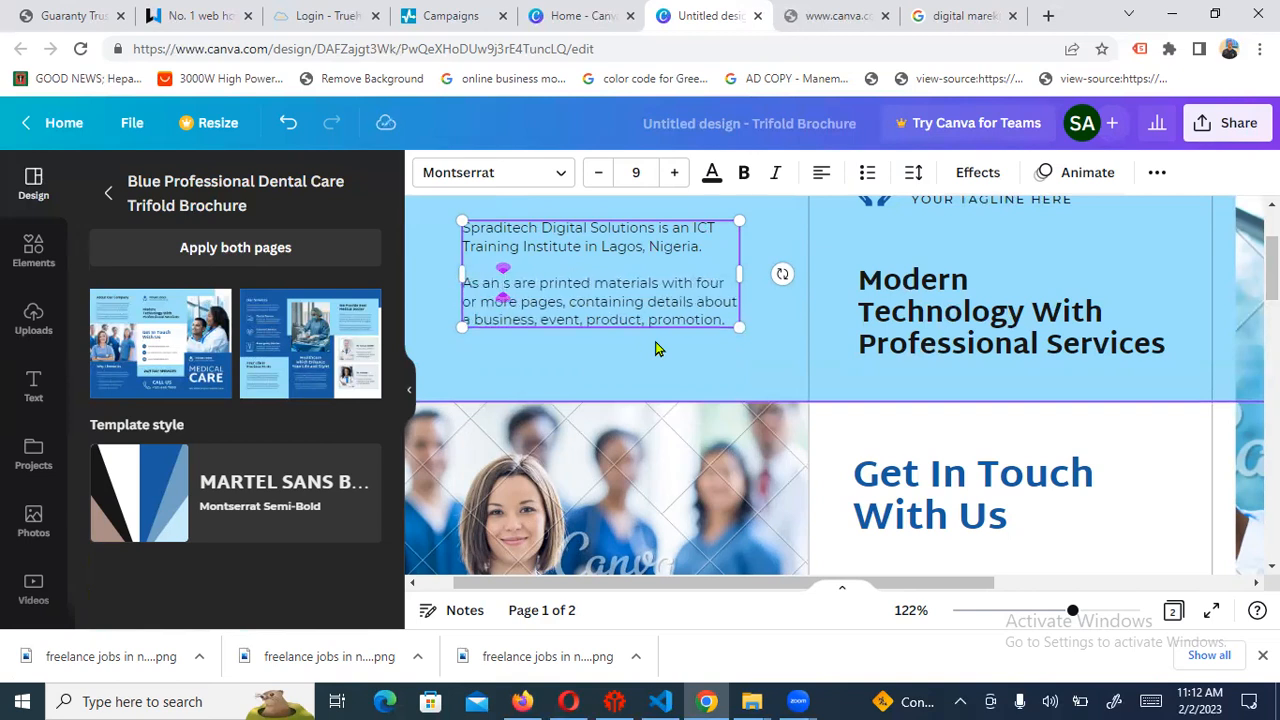
type(" Training")
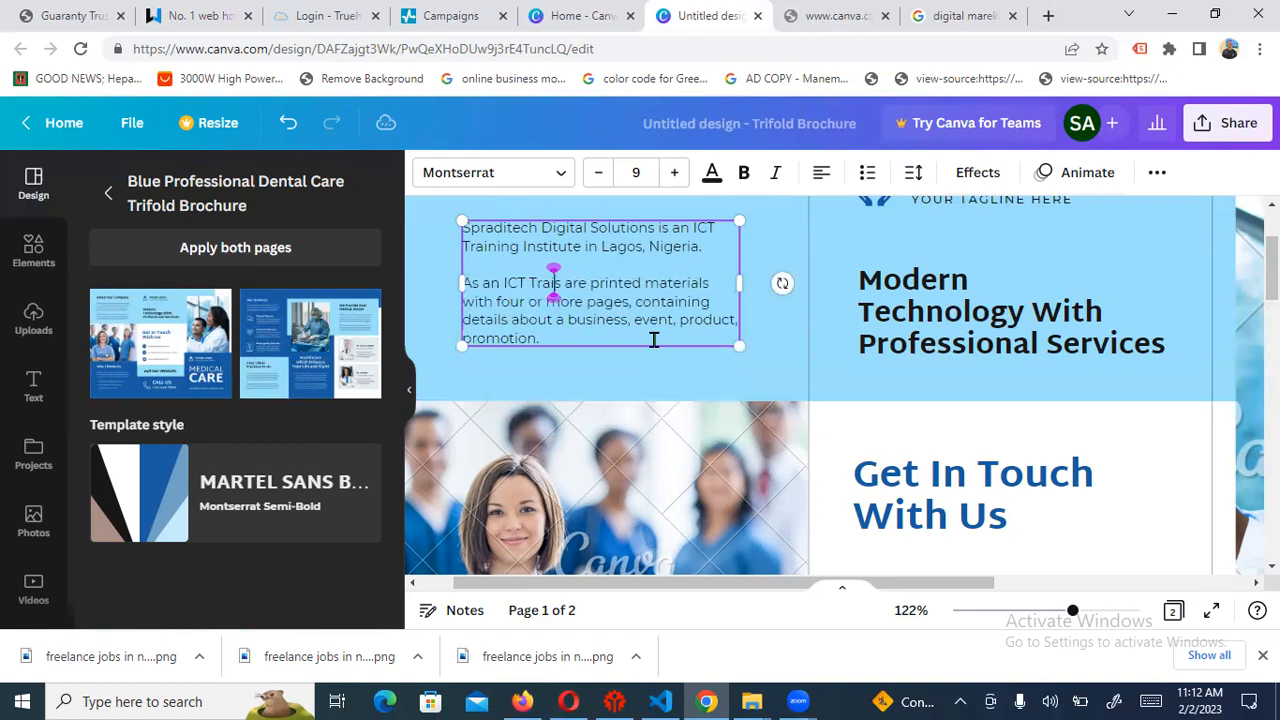
type(" Center")
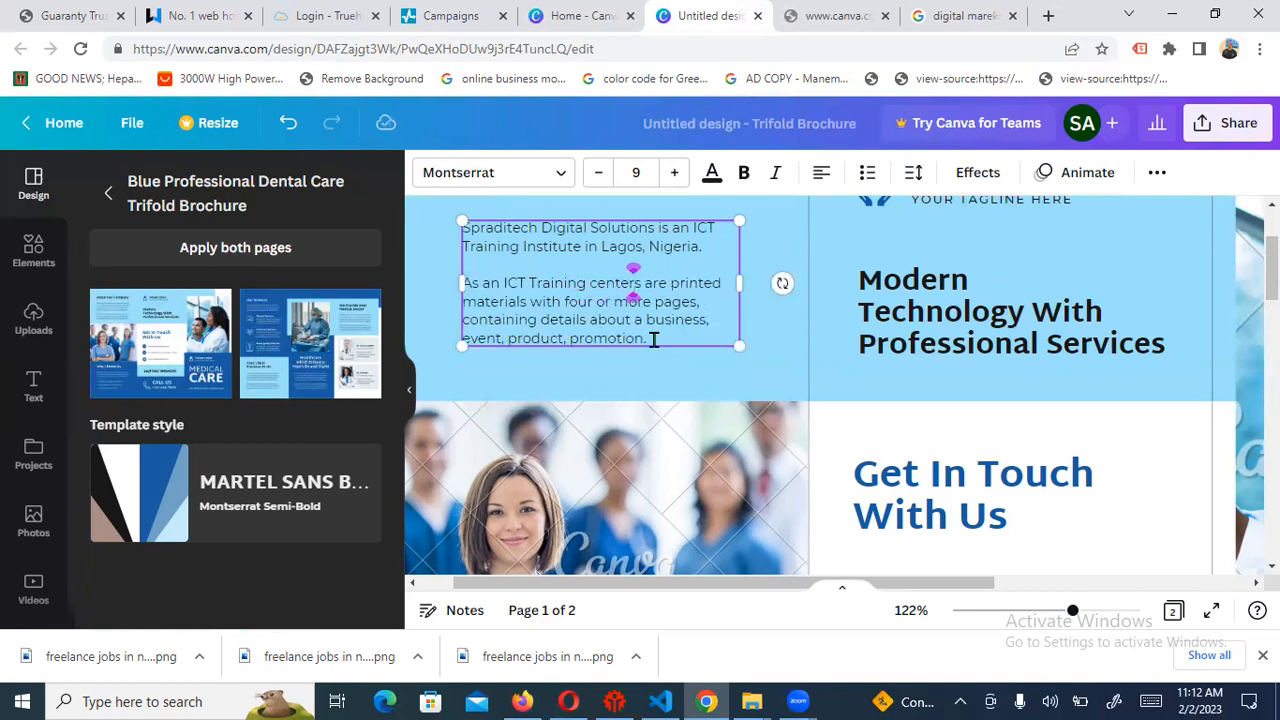
type(", we offer")
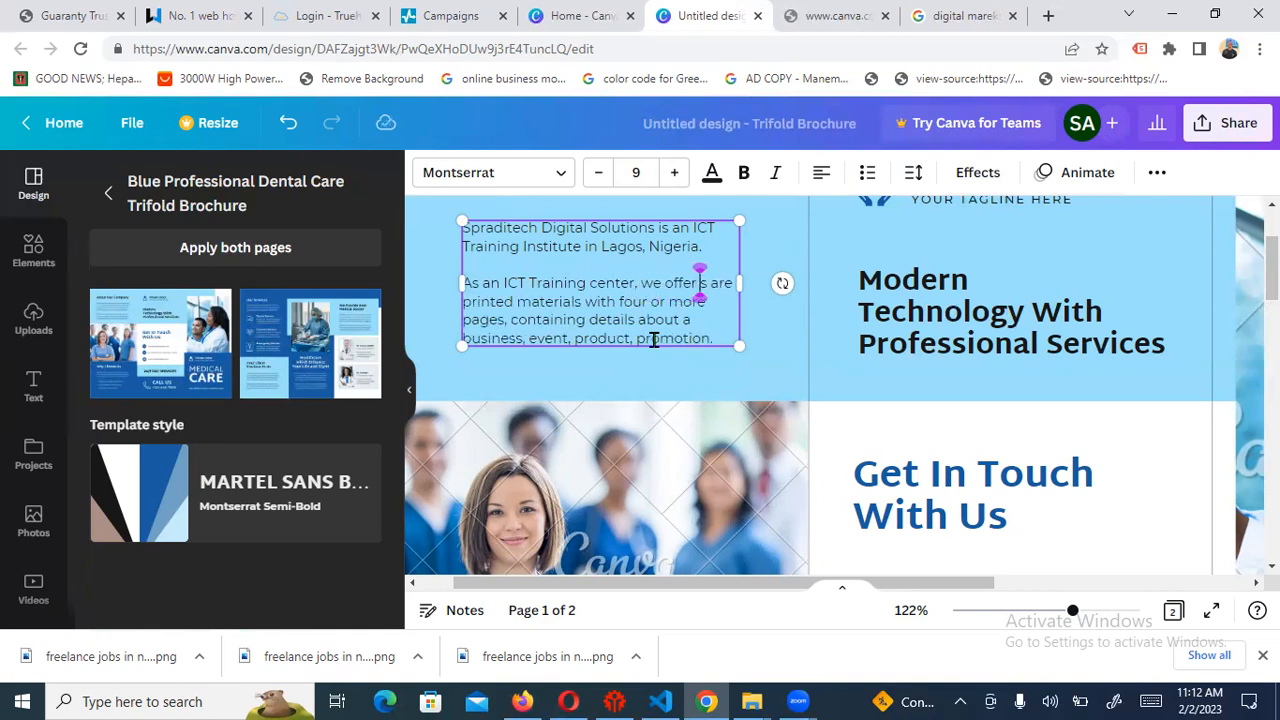
type(" a wide range of")
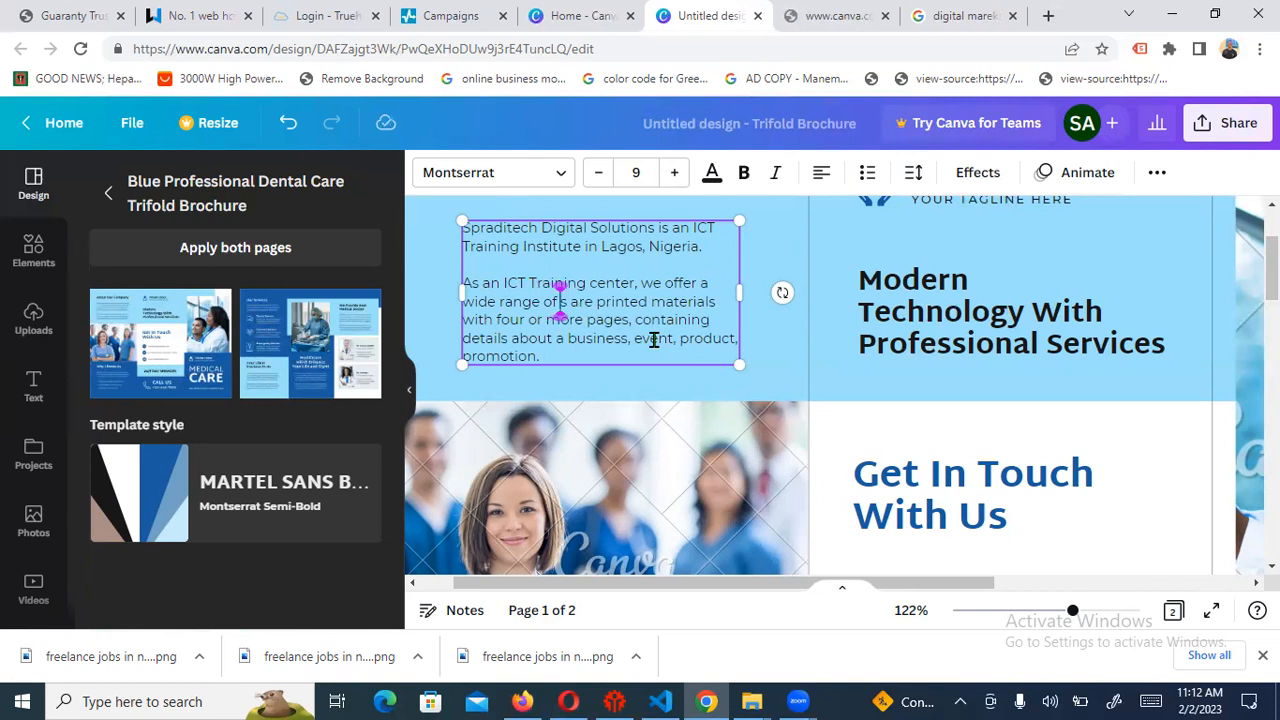
type("course")
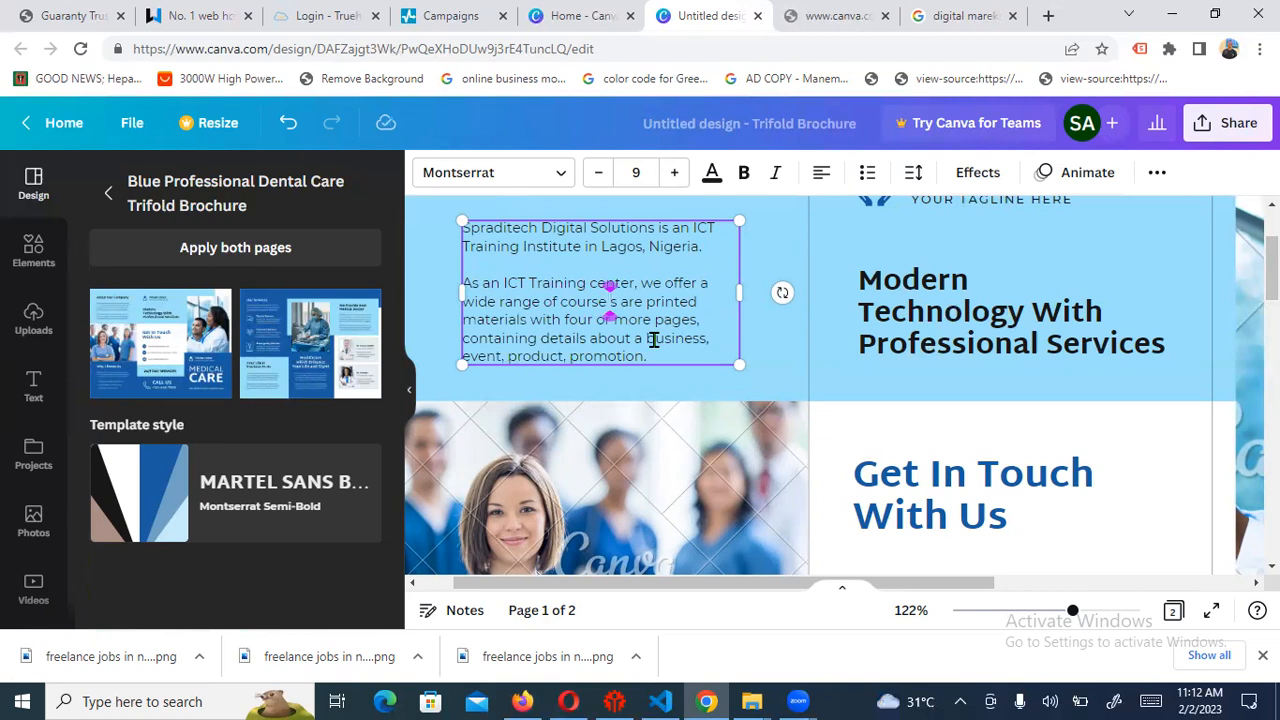
type(" such as ")
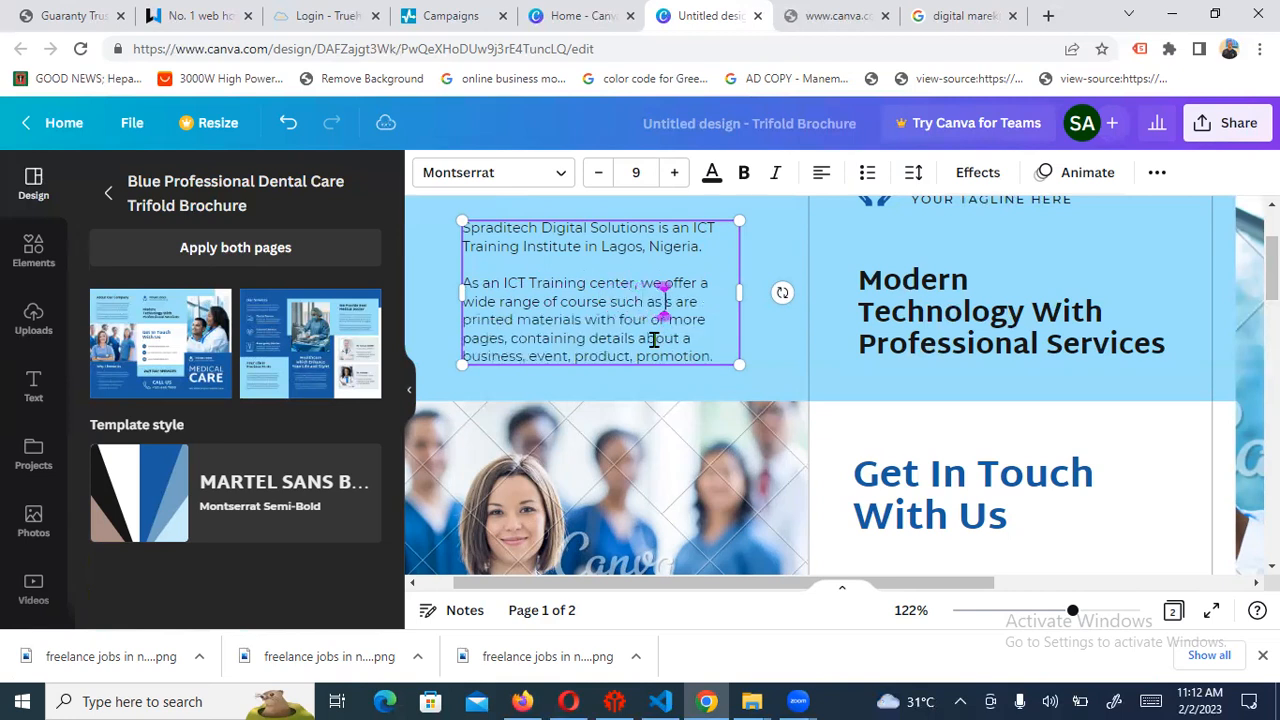
type("Digital Market")
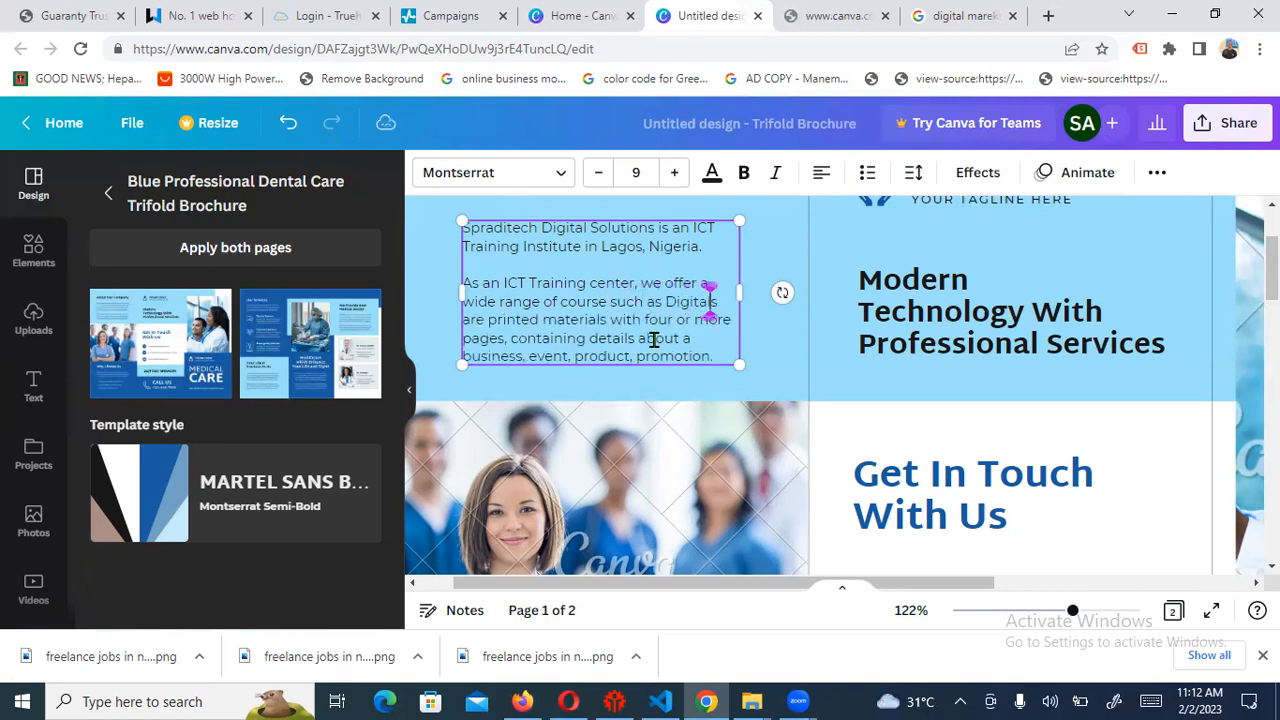
type("ing ")
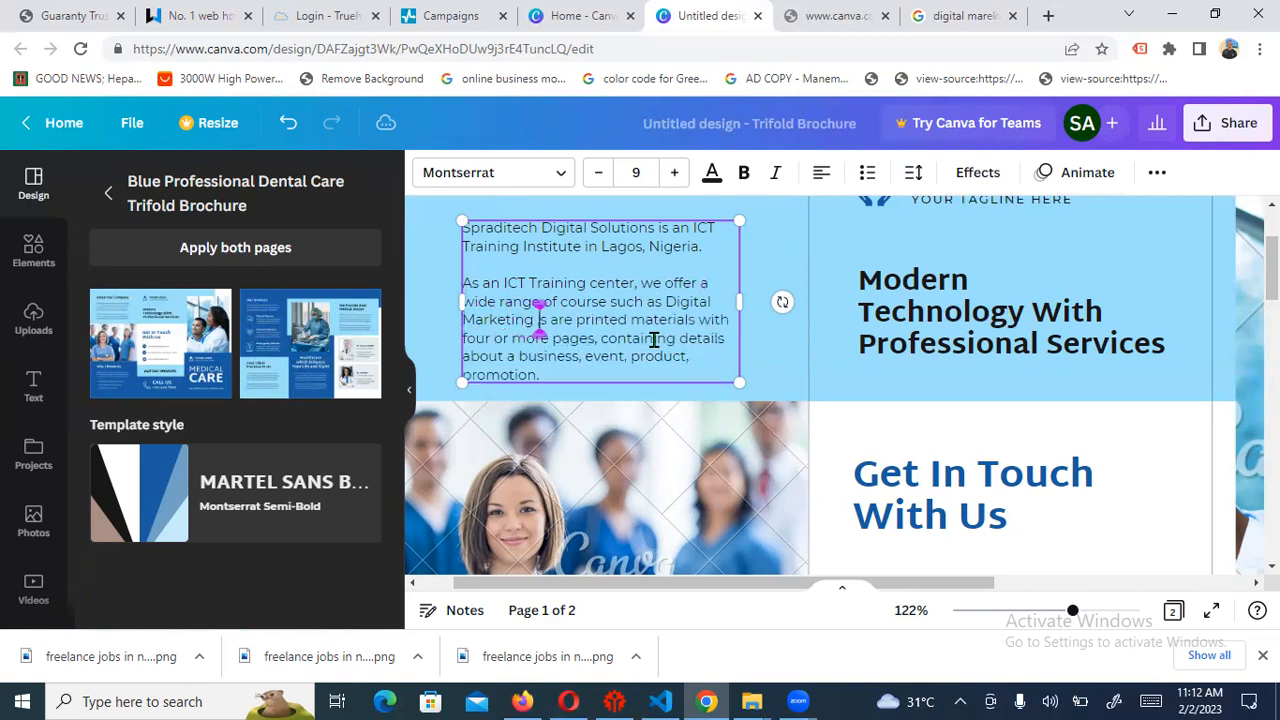
type(",")
key("BackSpace")
key("BackSpace")
type(",")
key("BackSpace")
key("BackSpace")
key("BackSpace")
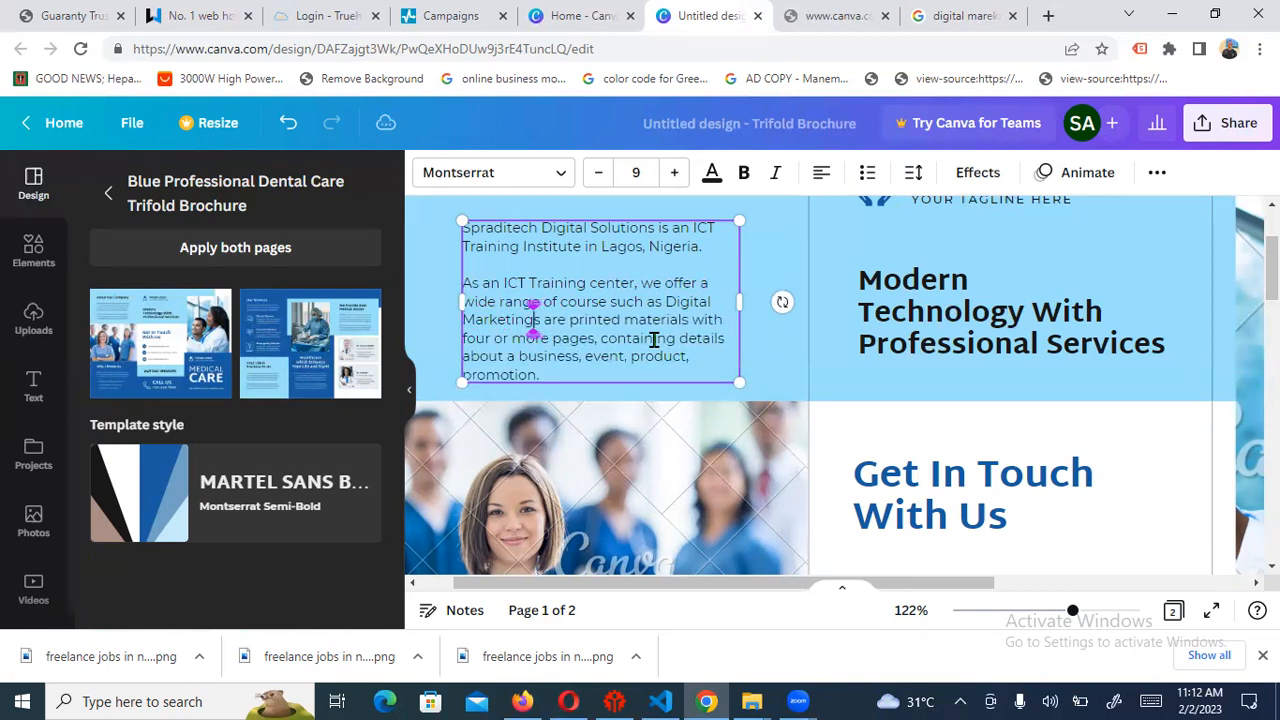
type(", D")
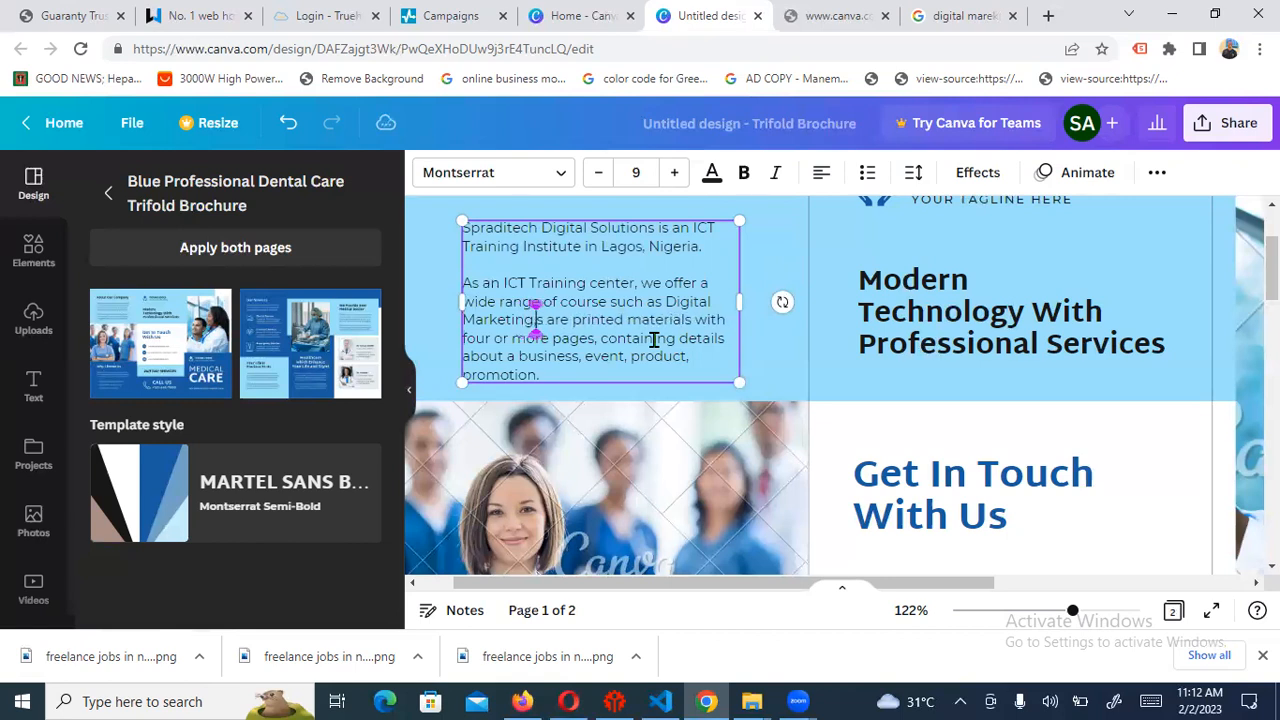
type("ata Ana")
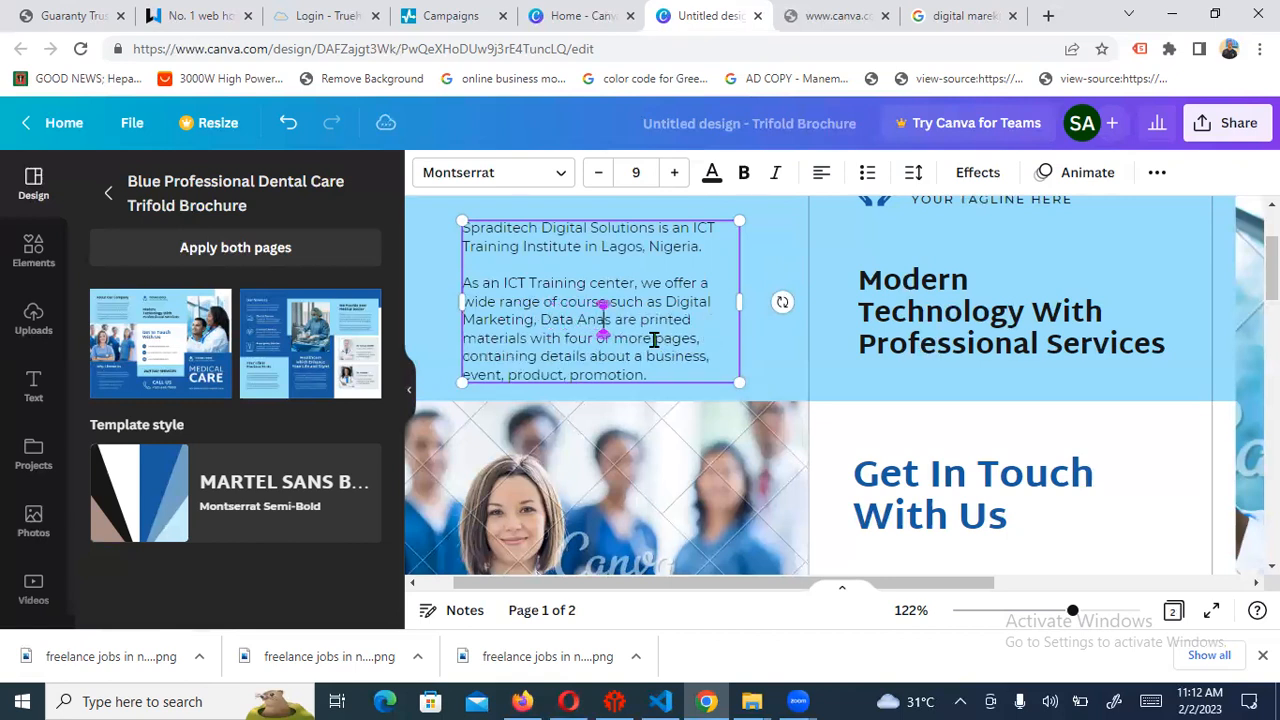
type("lytics")
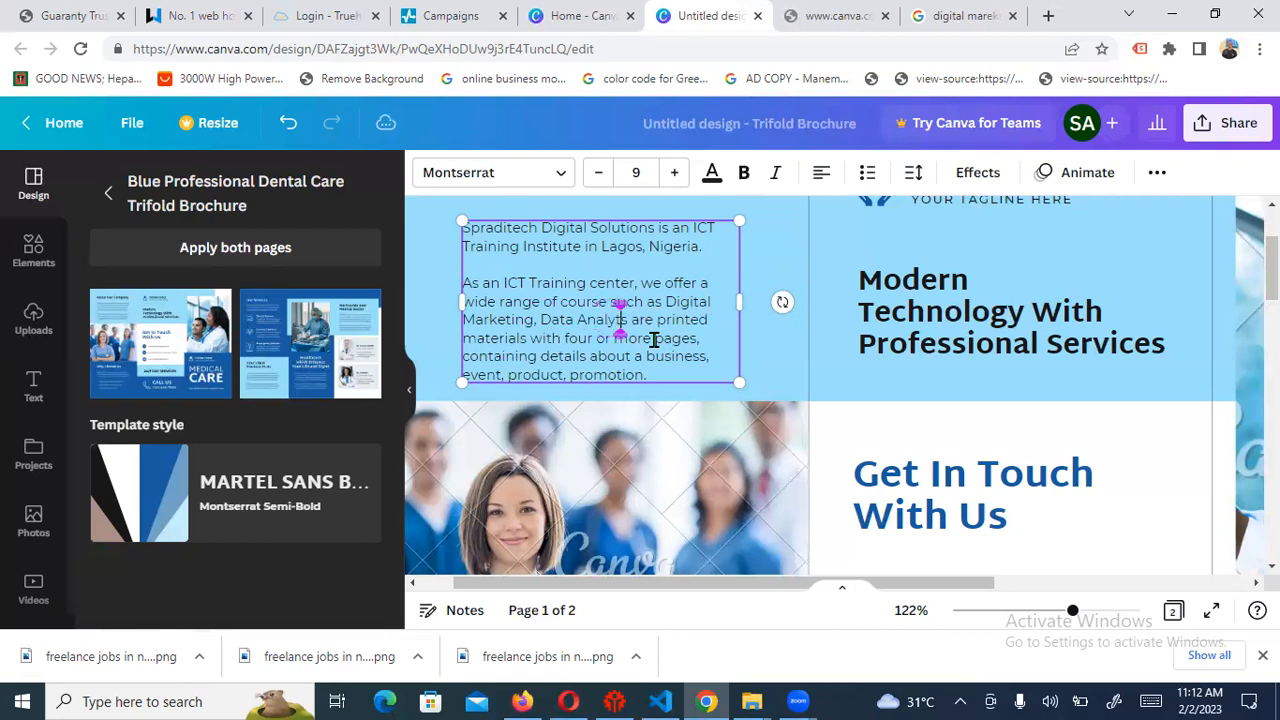
type(",")
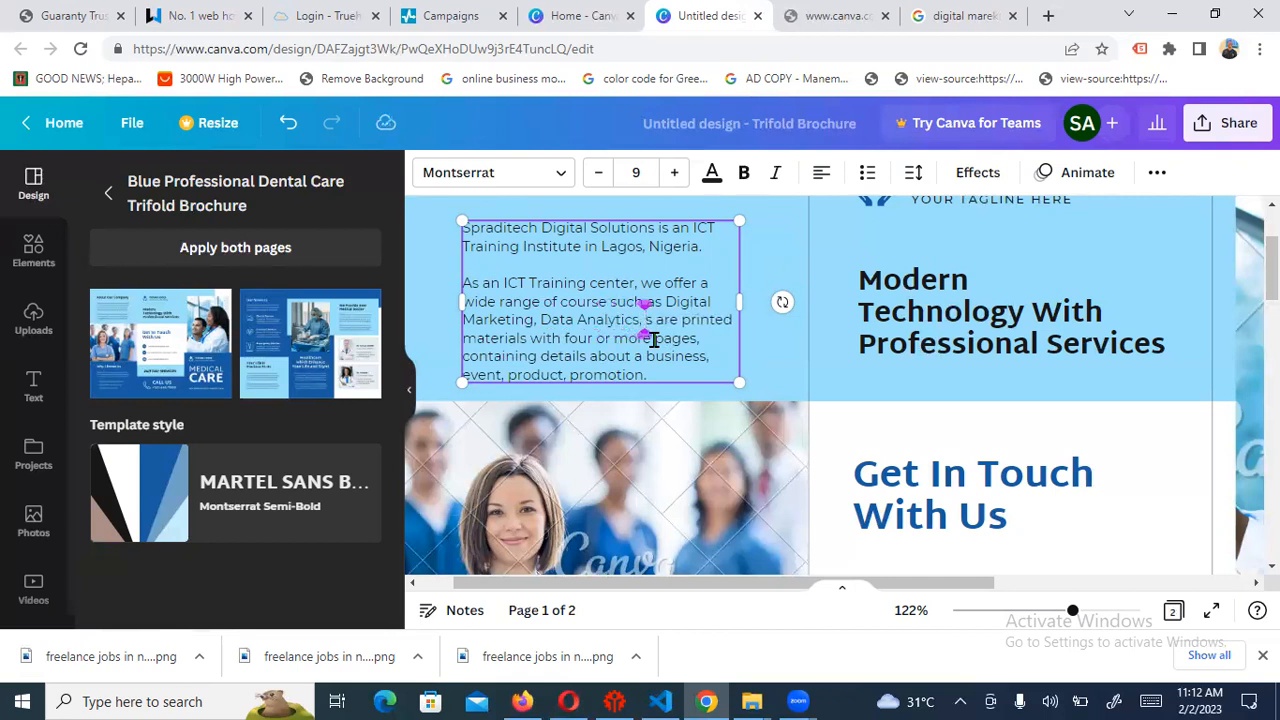
type(" Coding & Prog")
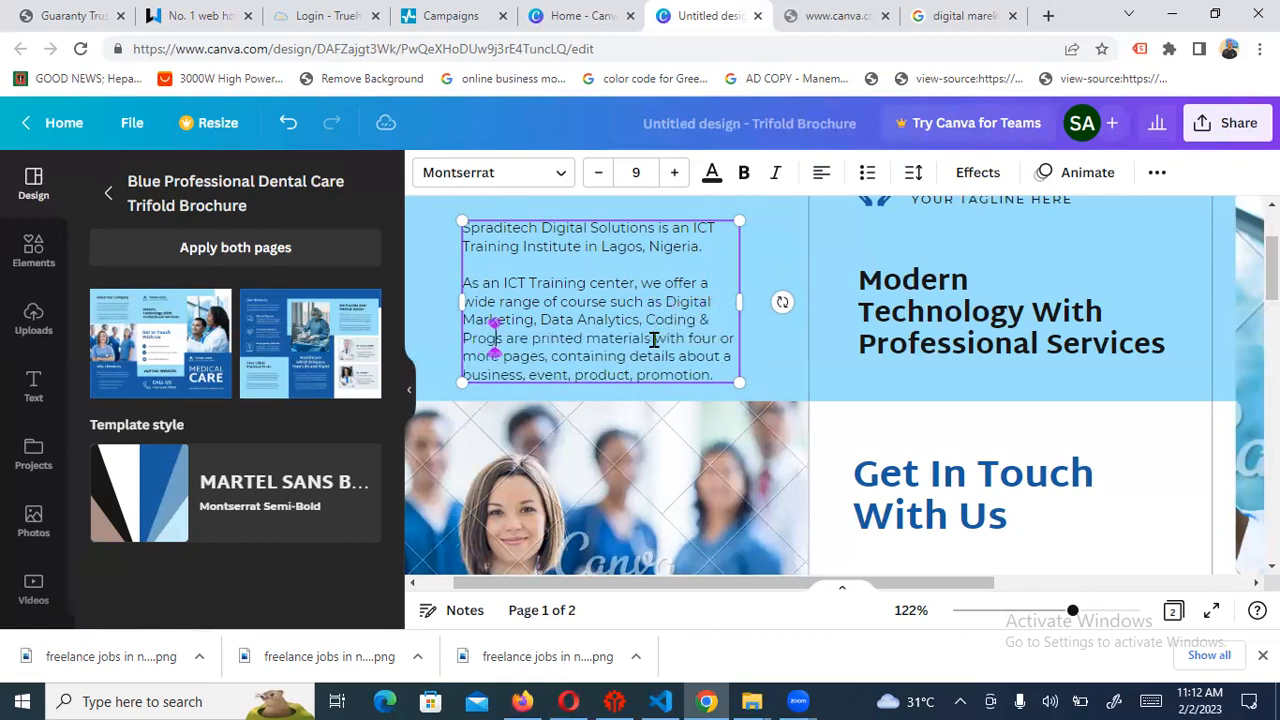
type("ramming, e")
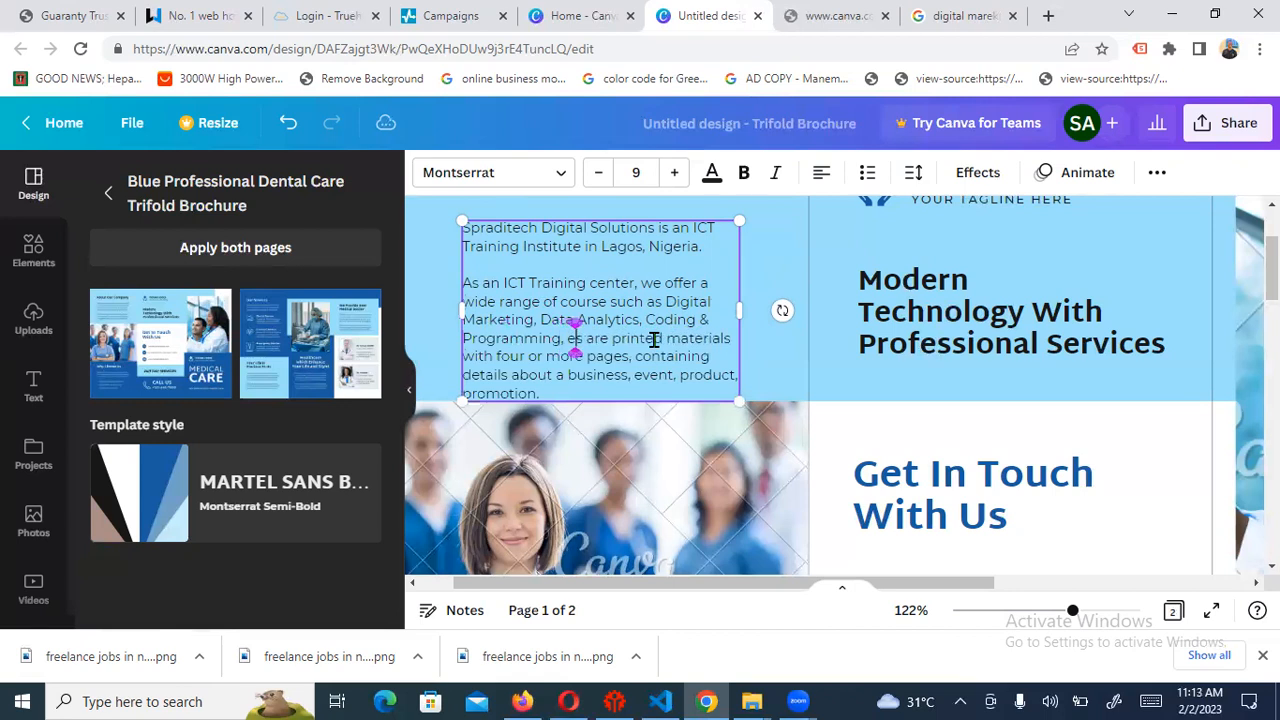
type("tc")
key("Delete")
key("Delete")
key("Delete")
key("Delete")
key("Delete")
key("Delete")
key("Delete")
key("Delete")
key("Delete")
key("Delete")
key("Delete")
key("Delete")
key("Delete")
key("Delete")
key("Delete")
key("Delete")
key("Delete")
key("Delete")
key("Delete")
key("Delete")
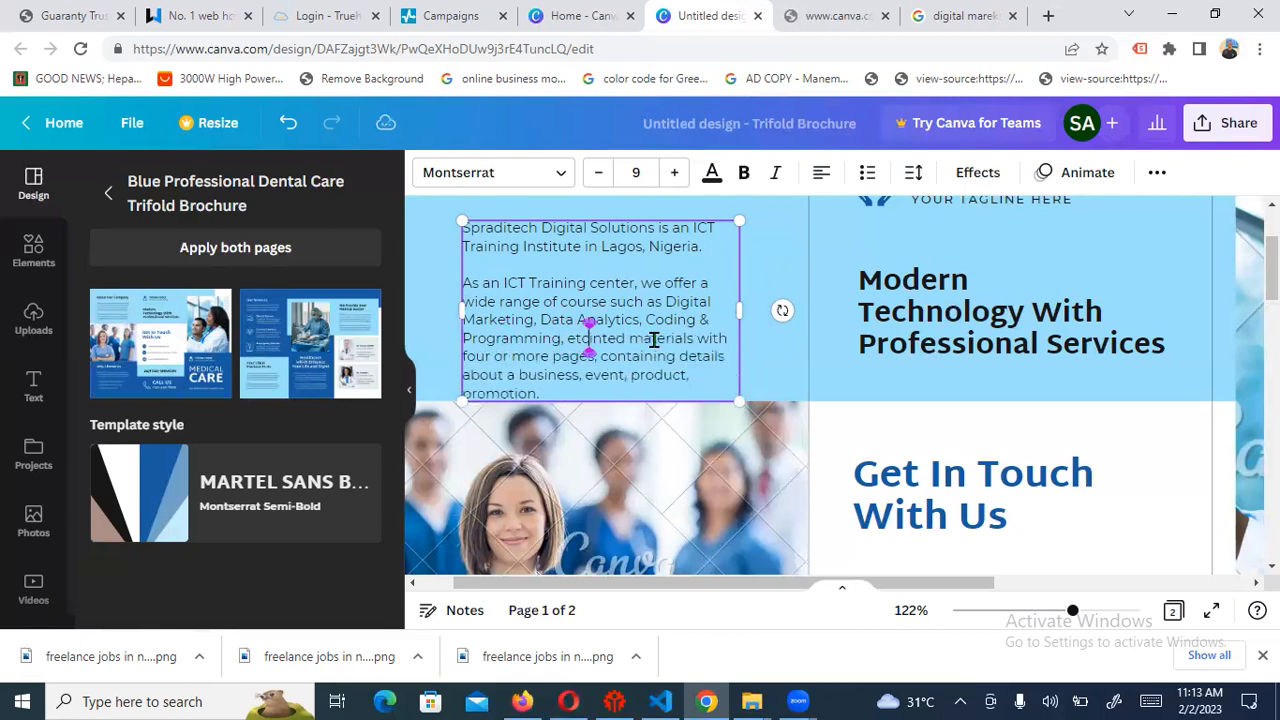
key("Delete")
key("Delete")
key("Delete")
key("Delete")
key("Delete")
key("Delete")
key("Delete")
key("Delete")
key("Delete")
key("Delete")
key("Delete")
key("Delete")
key("Delete")
key("Delete")
key("Delete")
key("Delete")
key("Delete")
key("Delete")
key("Delete")
key("Delete")
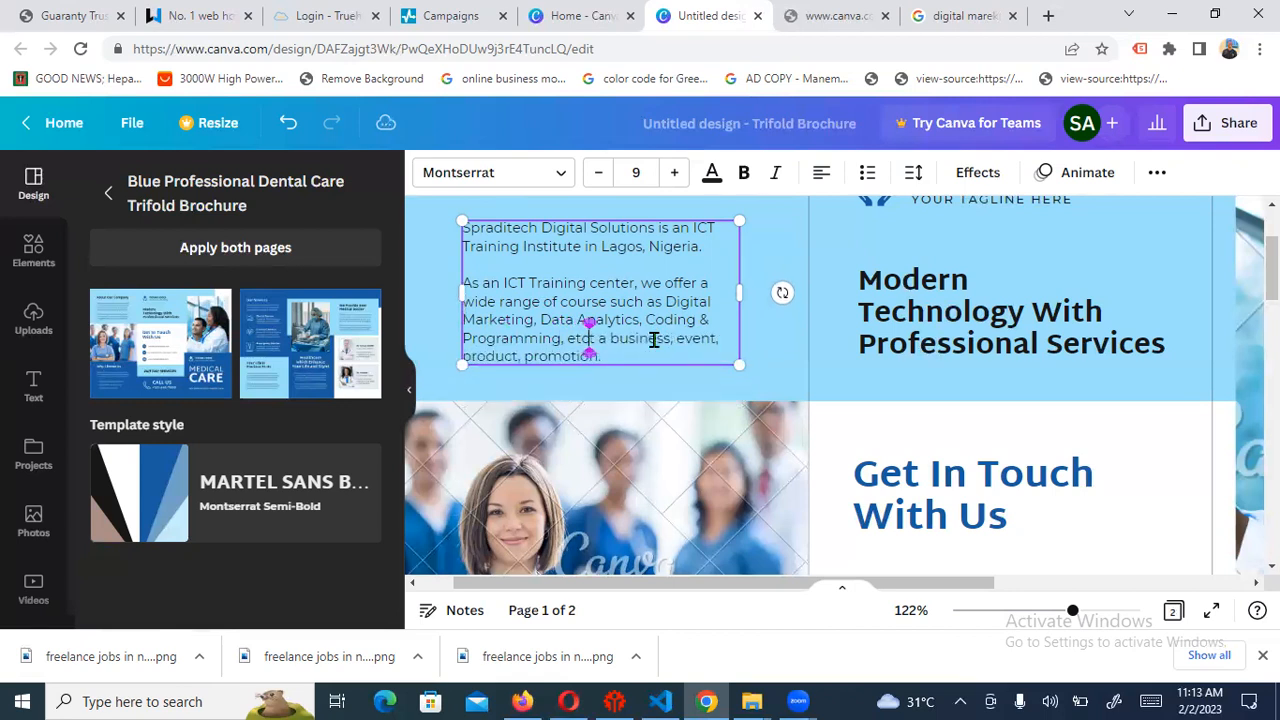
key("Delete")
key("Delete")
key("Delete")
key("Delete")
key("Delete")
key("Delete")
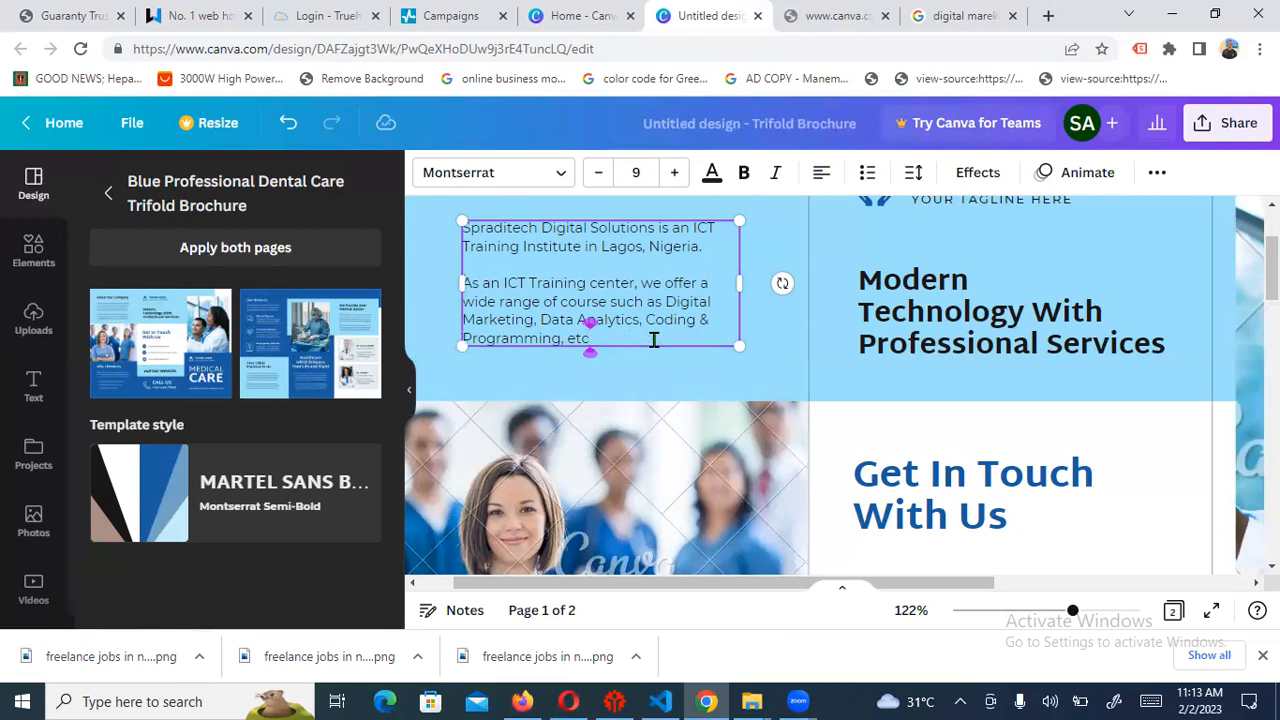
type(".")
Enlarge both About Our Company paragraphs to font size 12
left_click_drag(1271, 280, 1271, 272)
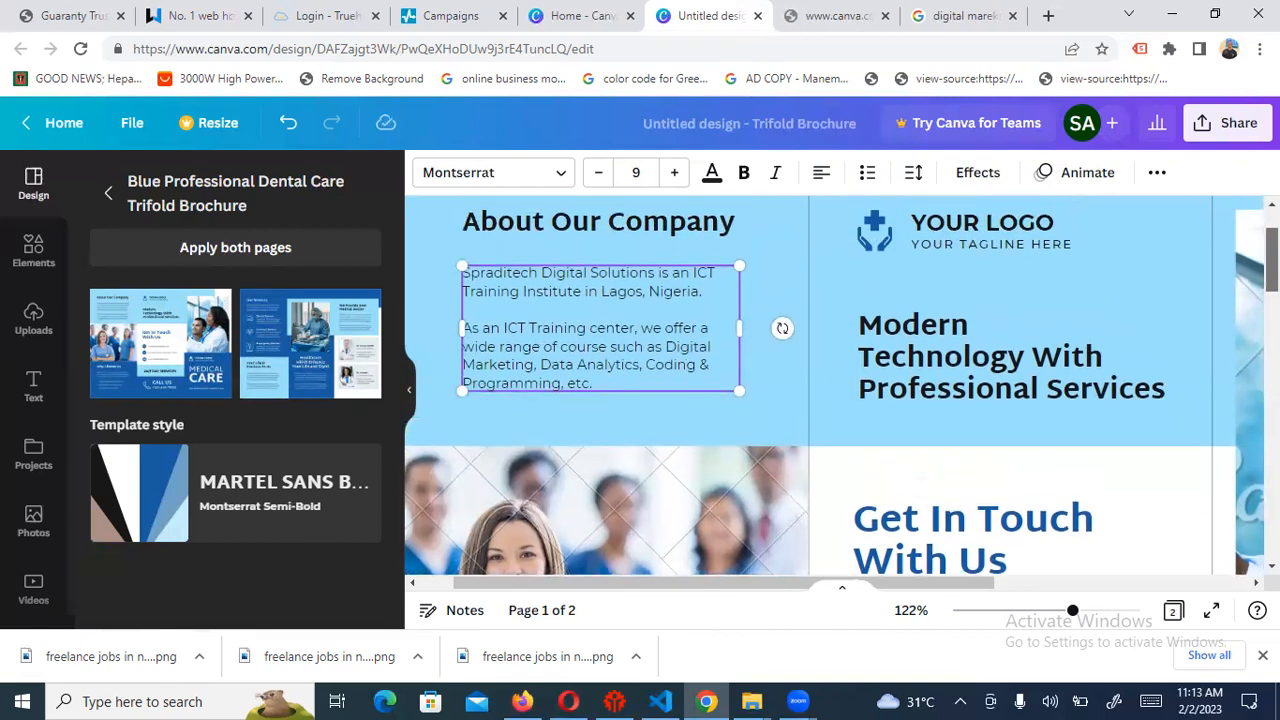
left_click(677, 173)
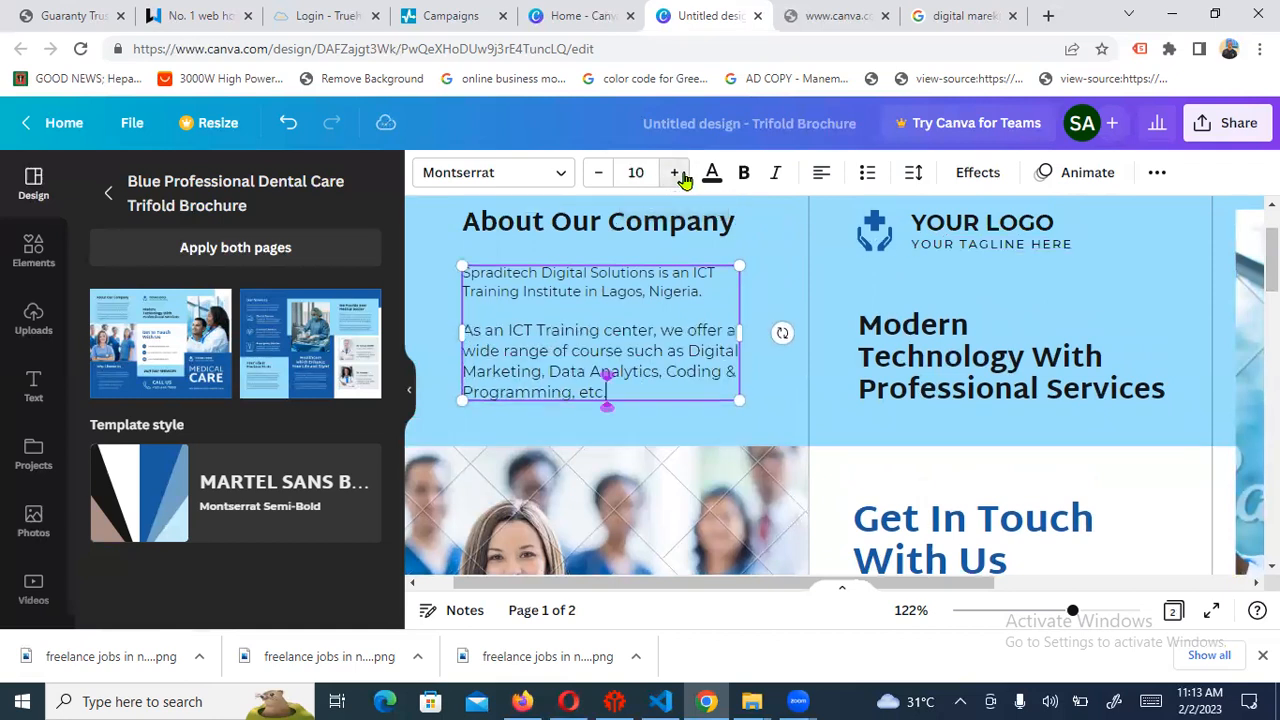
left_click(610, 292)
triple_click(612, 293)
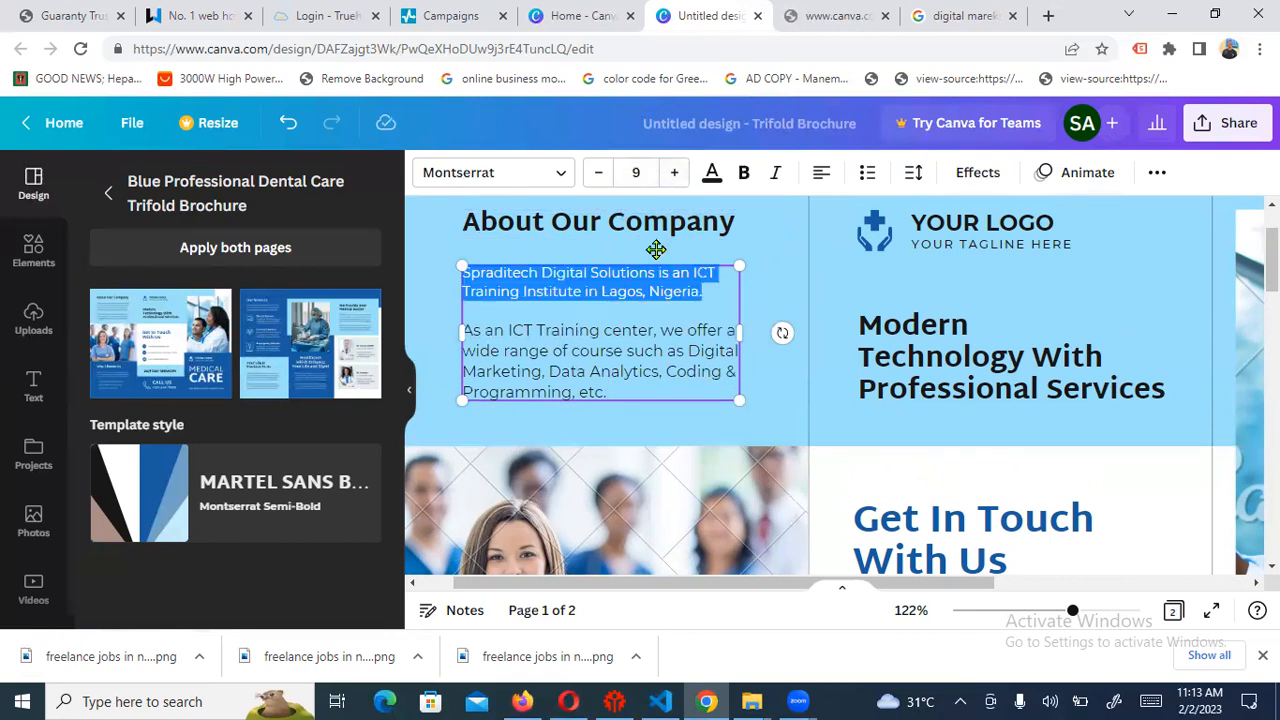
left_click(677, 172)
left_click(677, 172)
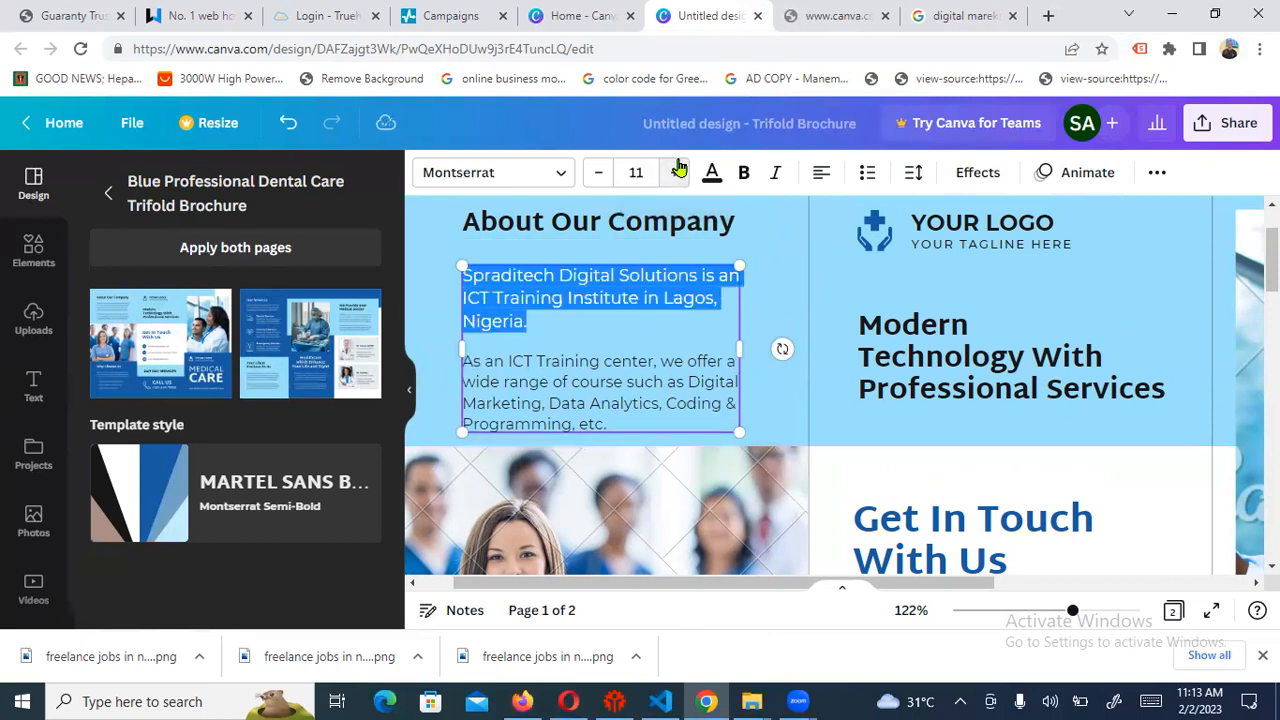
left_click(677, 172)
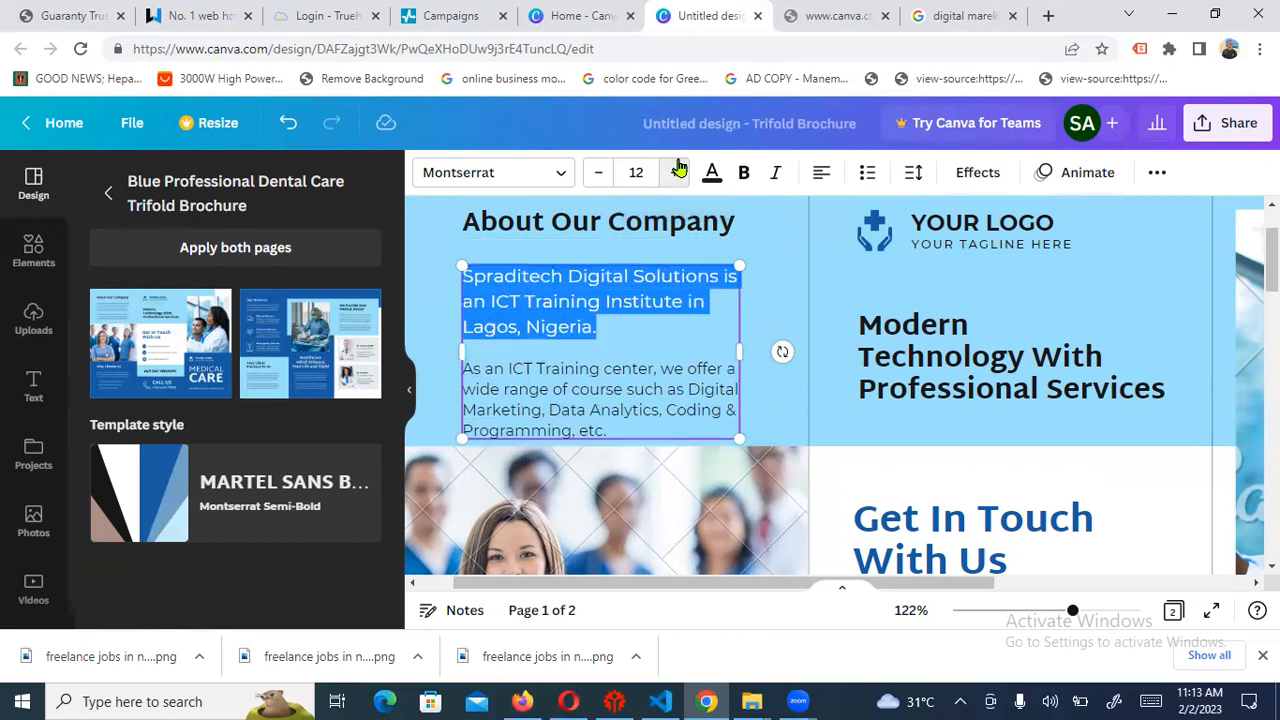
triple_click(626, 396)
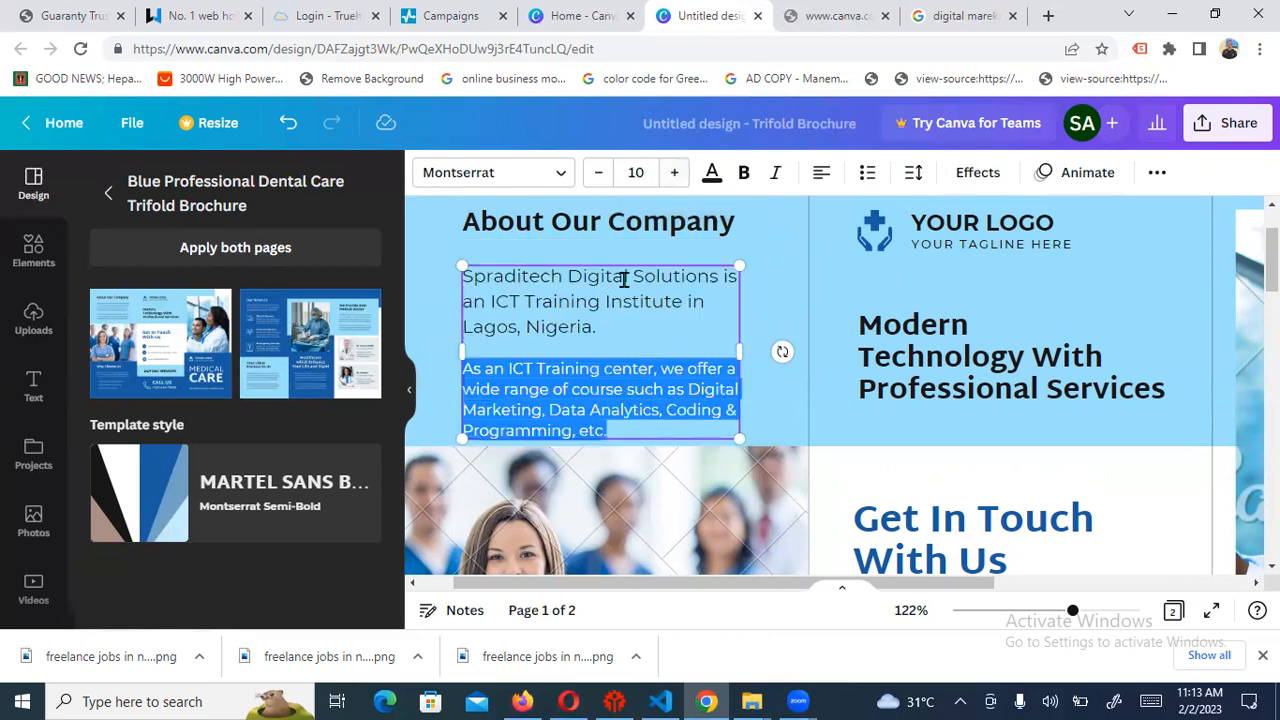
left_click(677, 174)
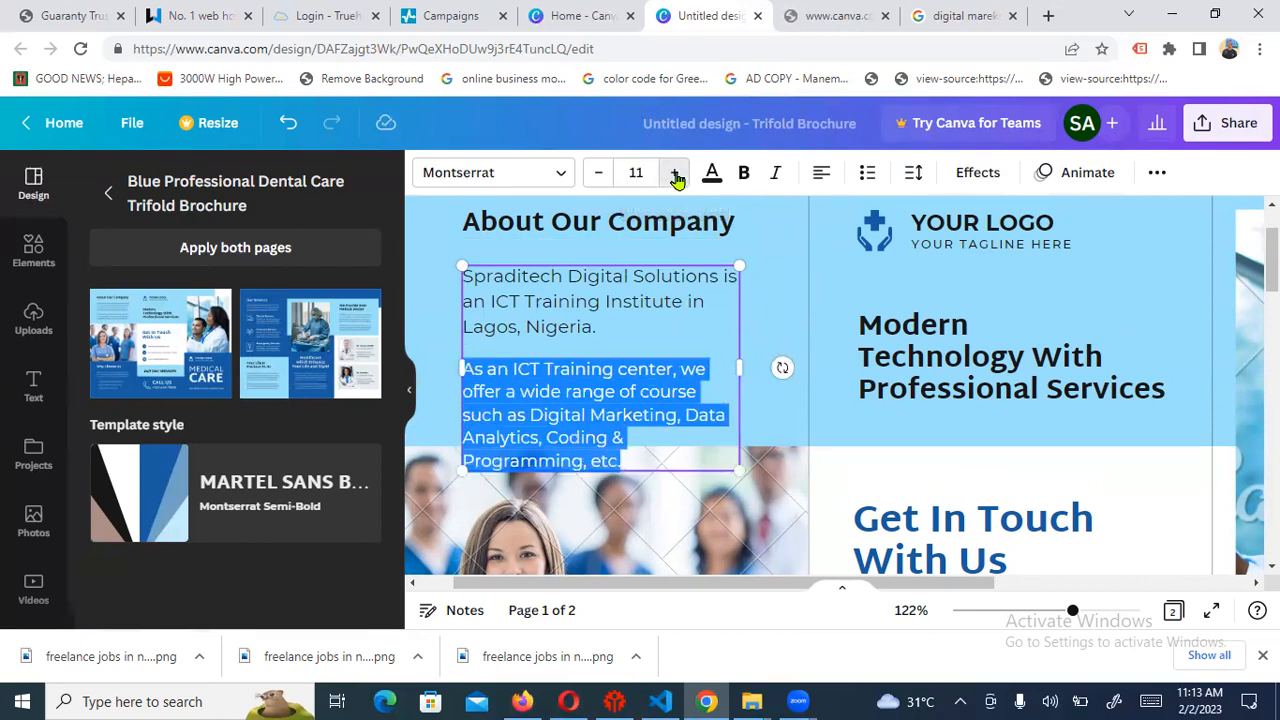
left_click(677, 174)
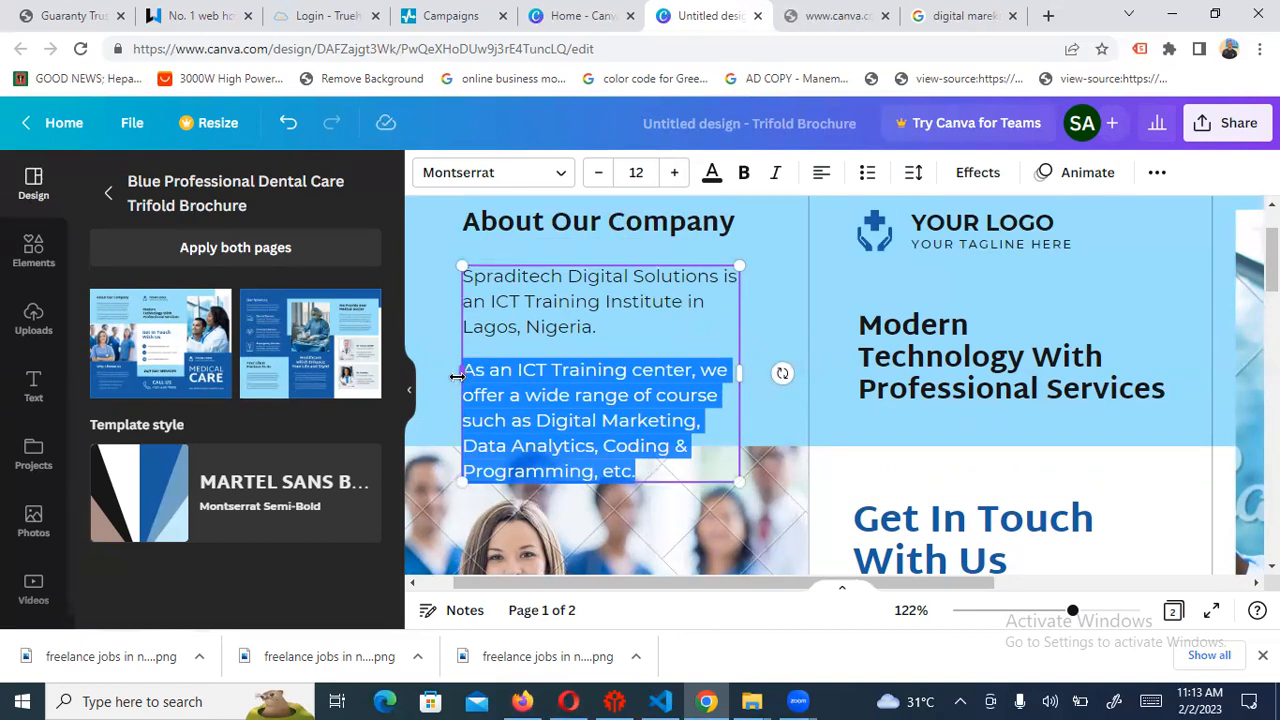
Widen the text box on both sides and nudge it up beneath the heading
left_click_drag(457, 376, 430, 376)
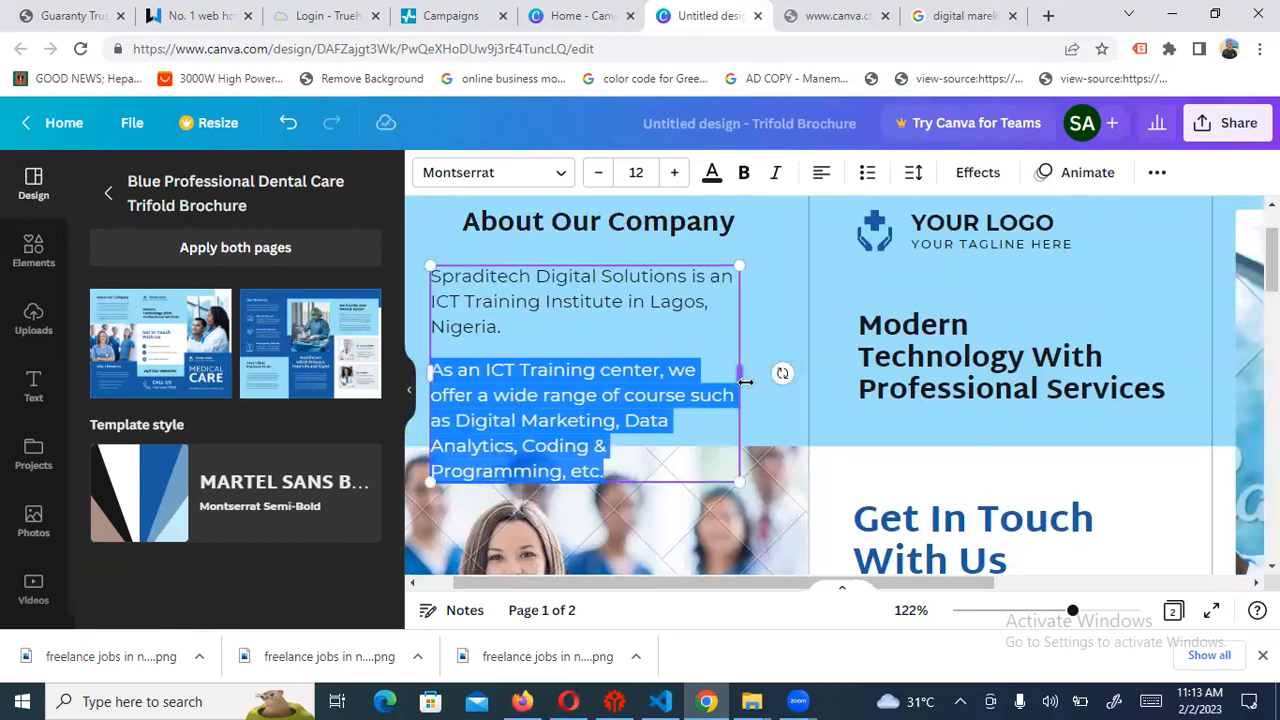
left_click_drag(741, 369, 777, 363)
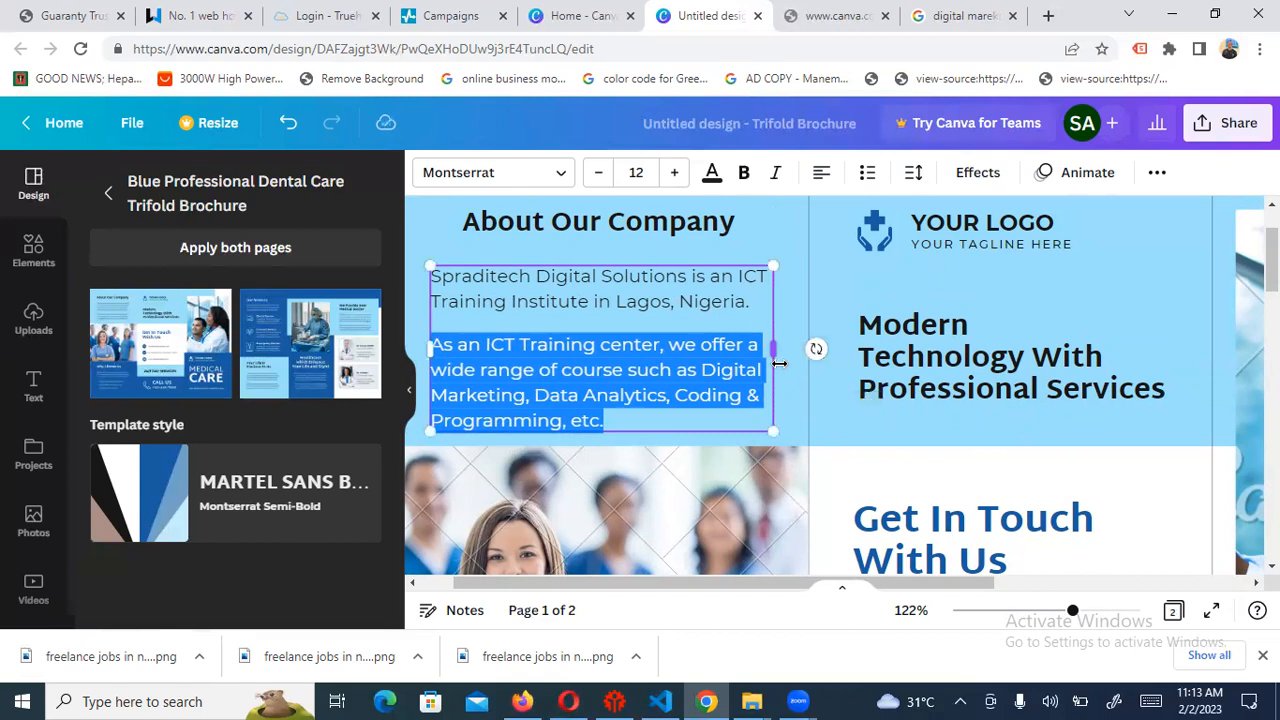
left_click(614, 262)
left_click(617, 288)
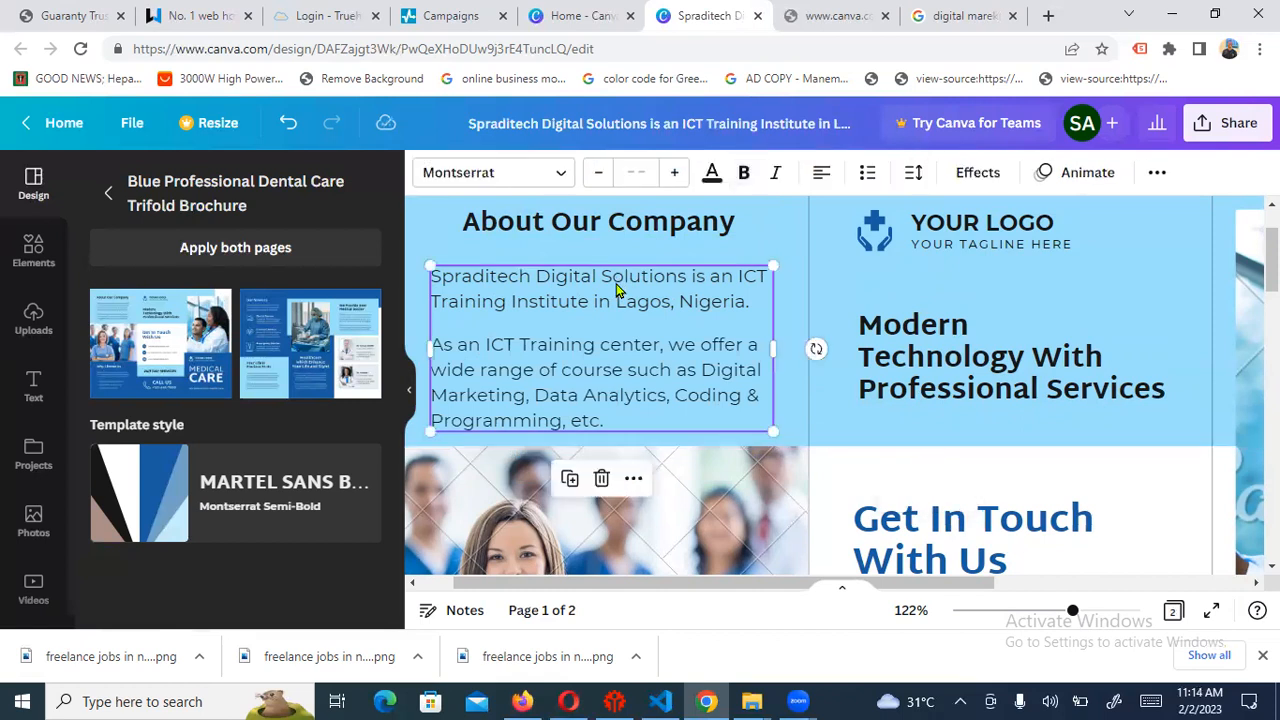
key("Up")
key("Up")
key("Up")
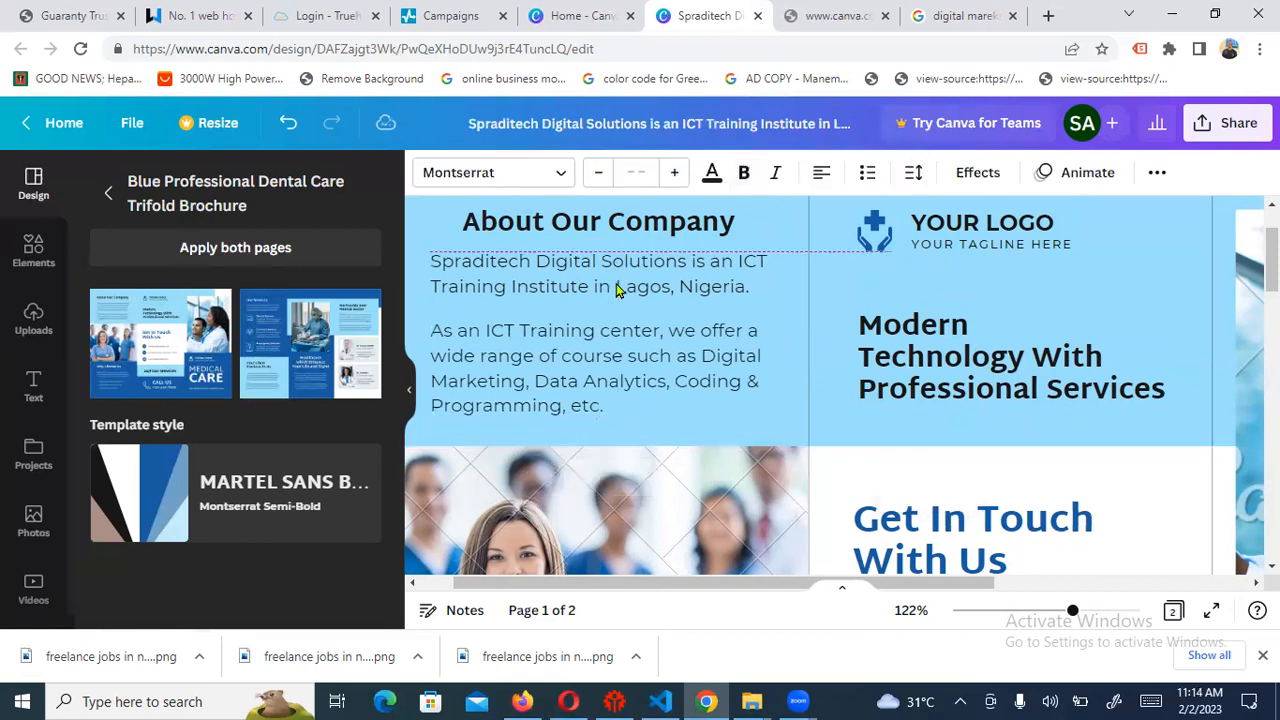
key("Down")
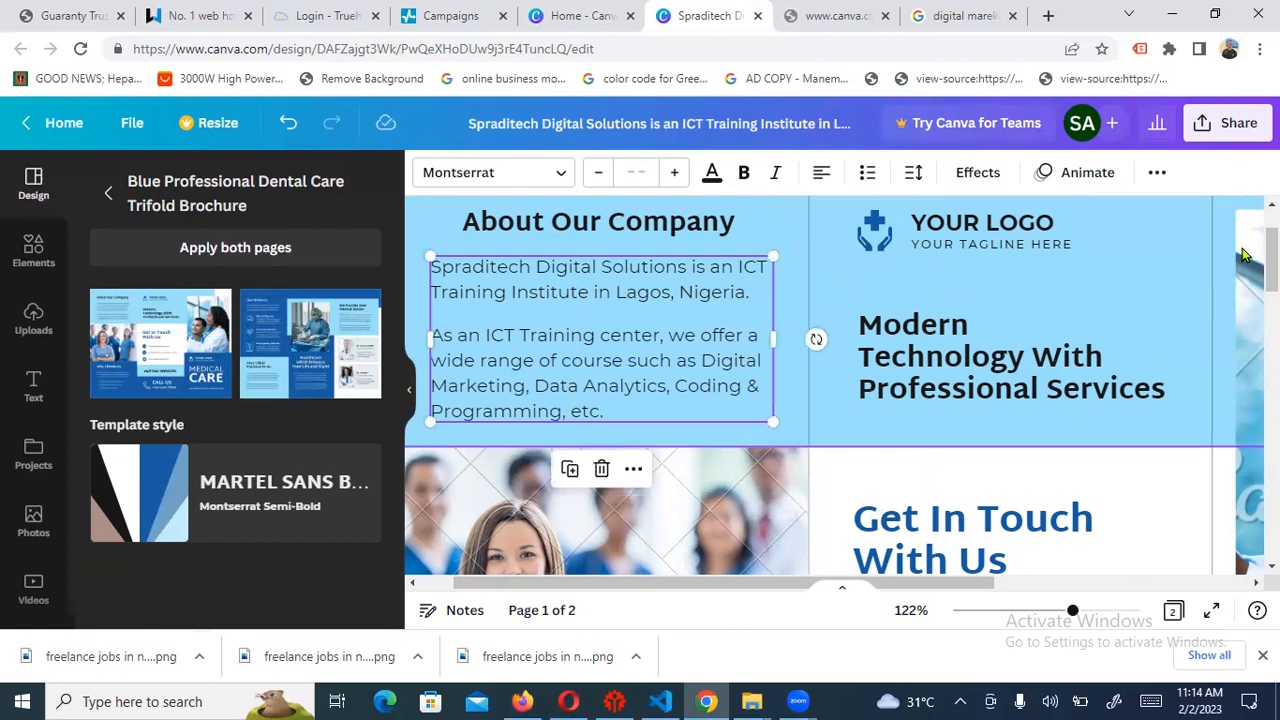
scroll(1247, 255, "up", 2)
scroll(841, 385, "down", 5)
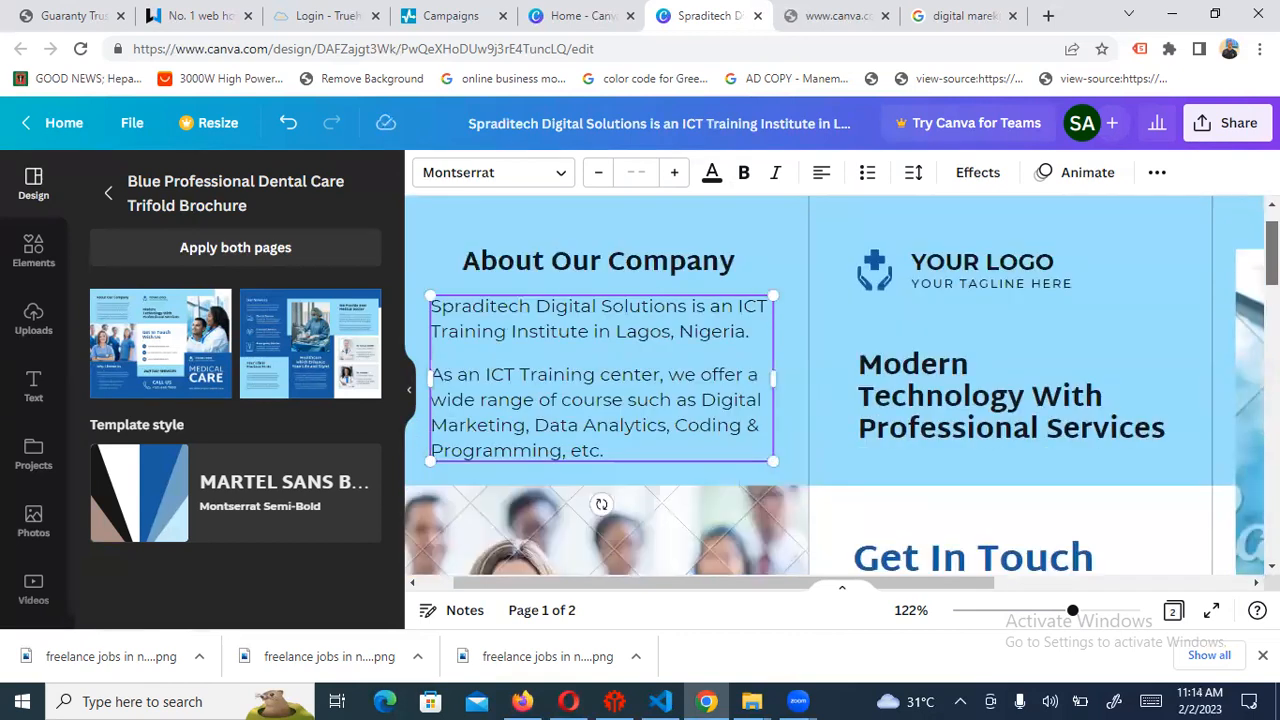
scroll(820, 241, "down", 3)
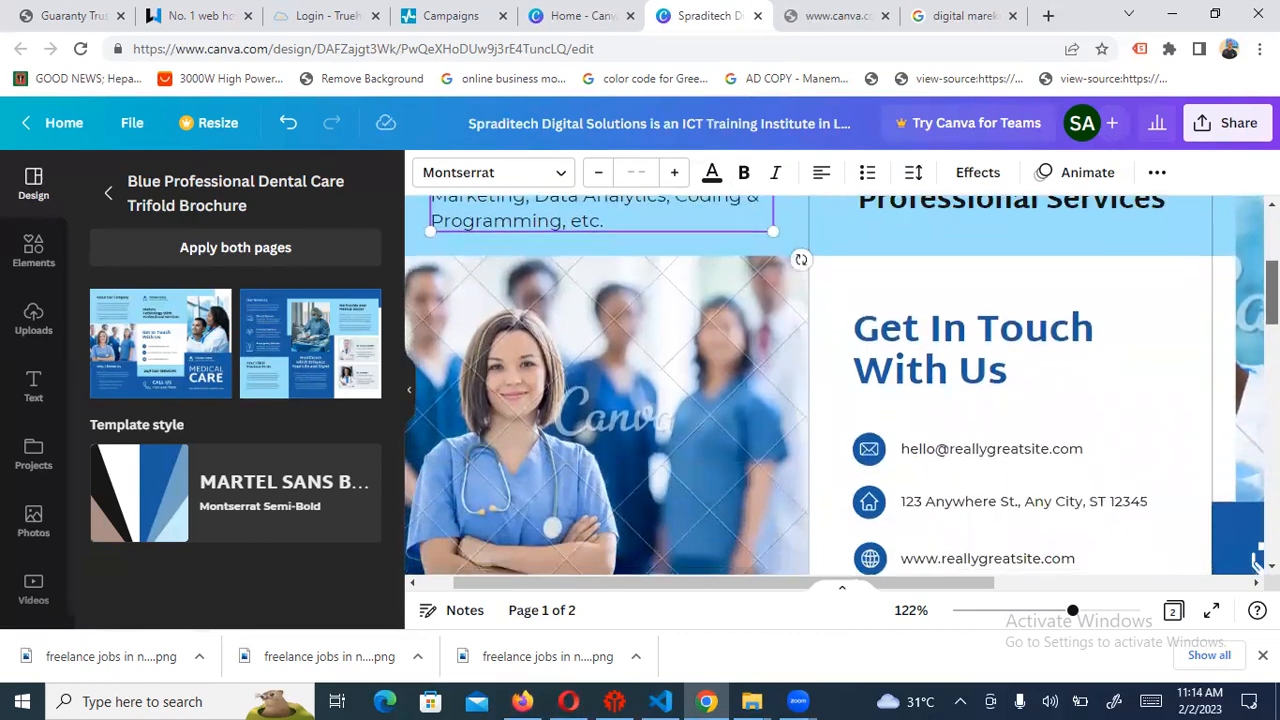
left_click(605, 328)
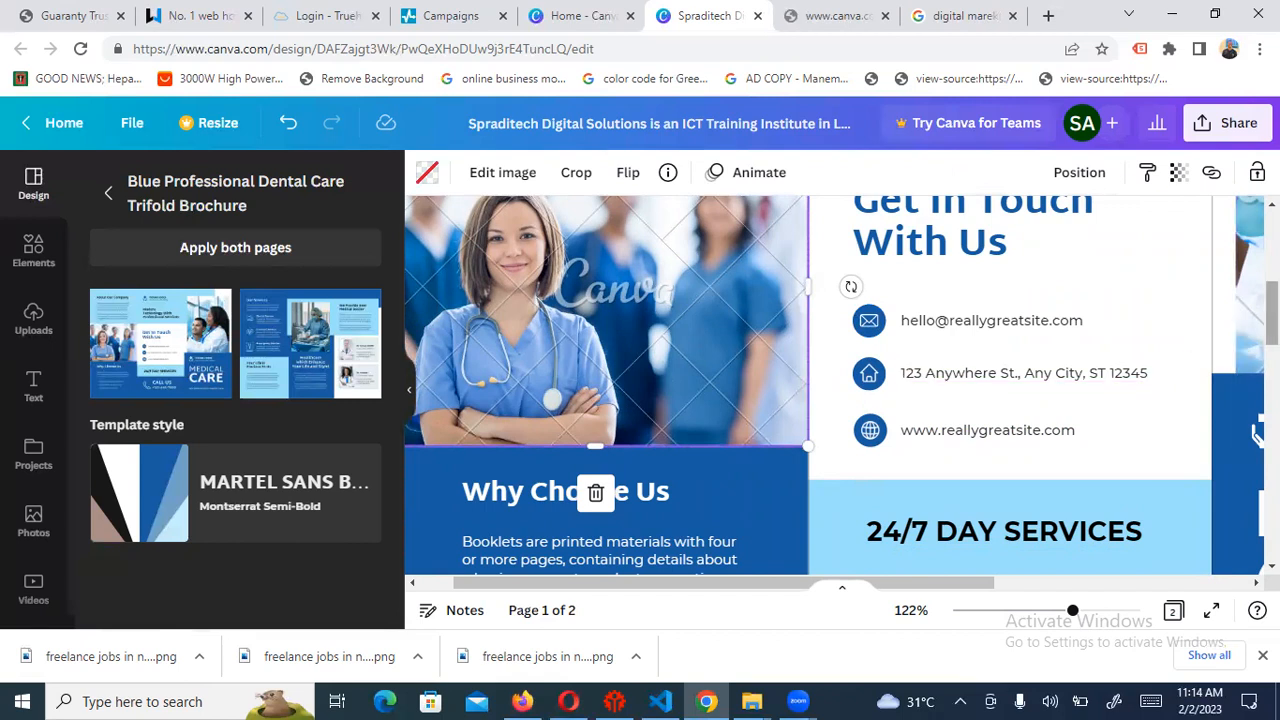
scroll(1255, 432, "up", 3)
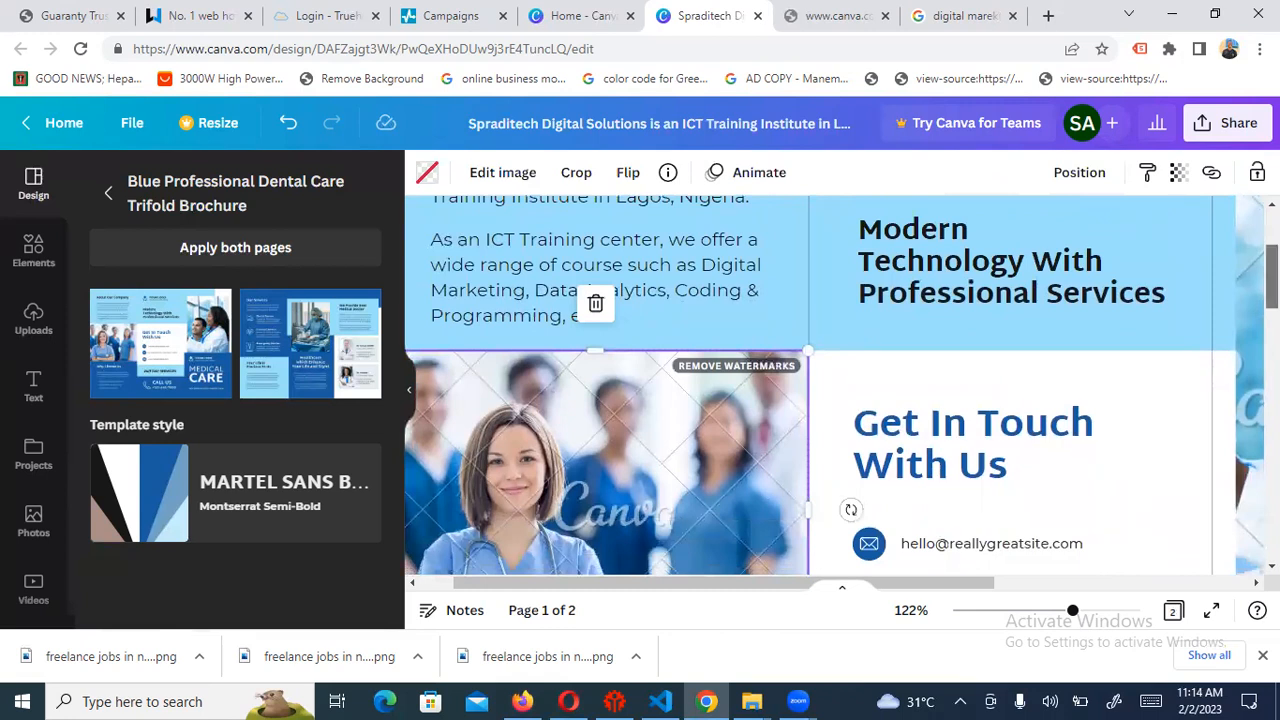
scroll(1106, 312, "down", 1)
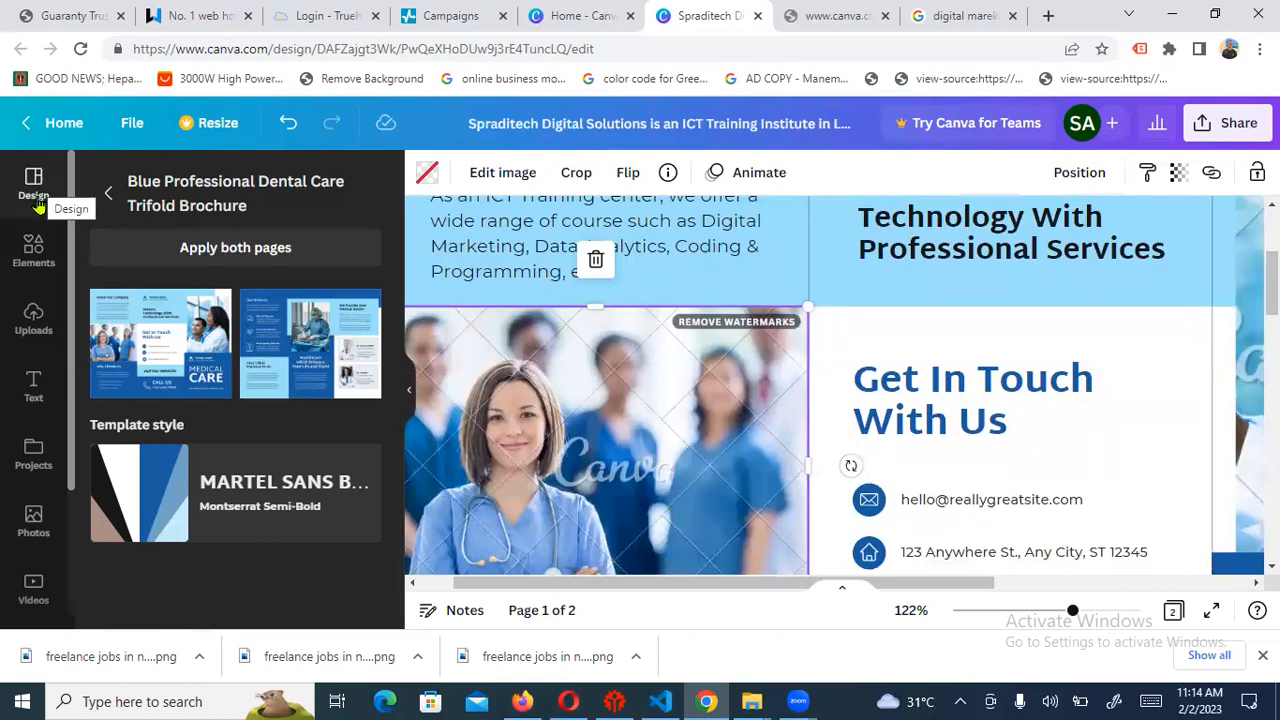
Replace the nurses photo above Why Choose Us with the DevOps illustration from Uploads
left_click(33, 316)
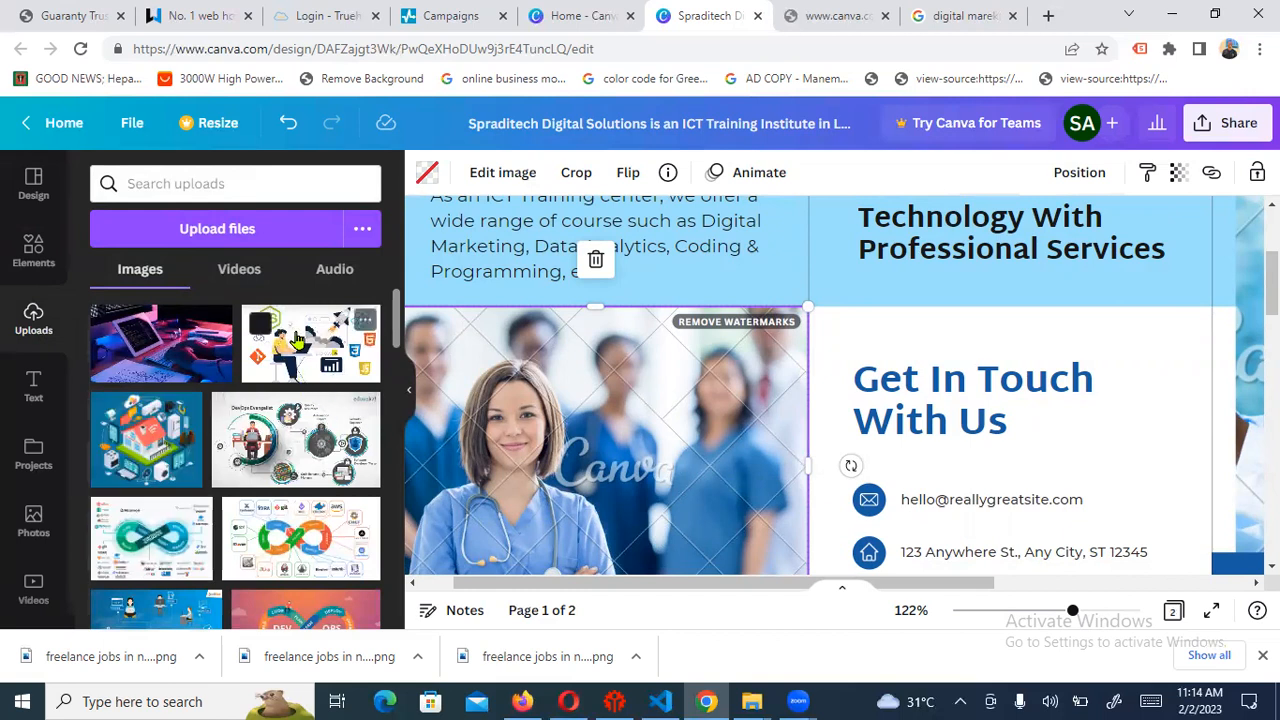
left_click_drag(315, 337, 463, 414)
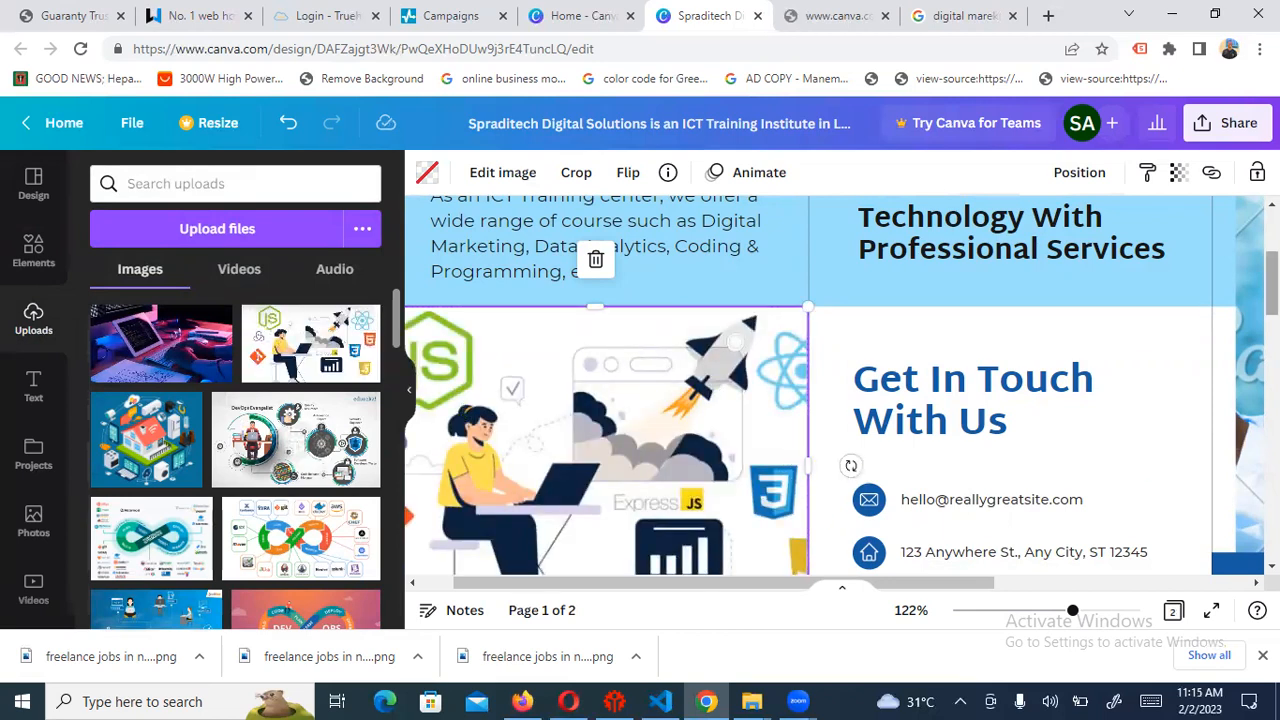
scroll(1271, 300, "down", 3)
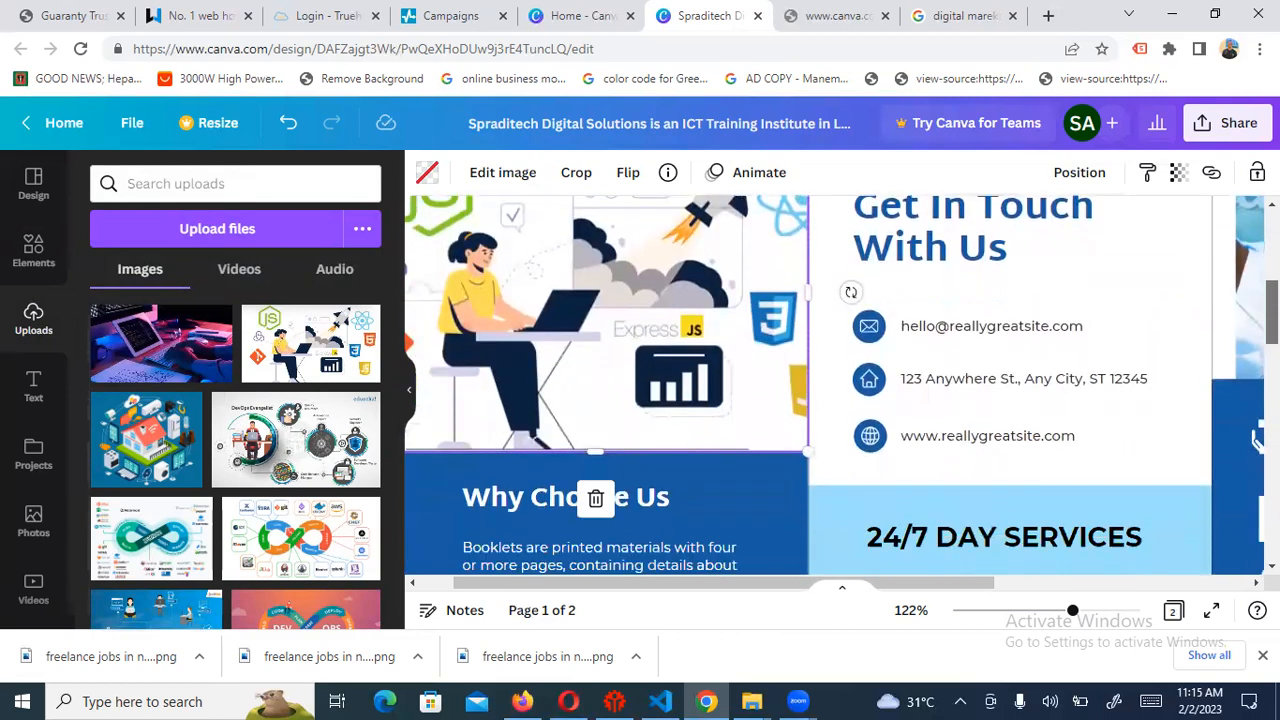
left_click_drag(1271, 310, 1271, 309)
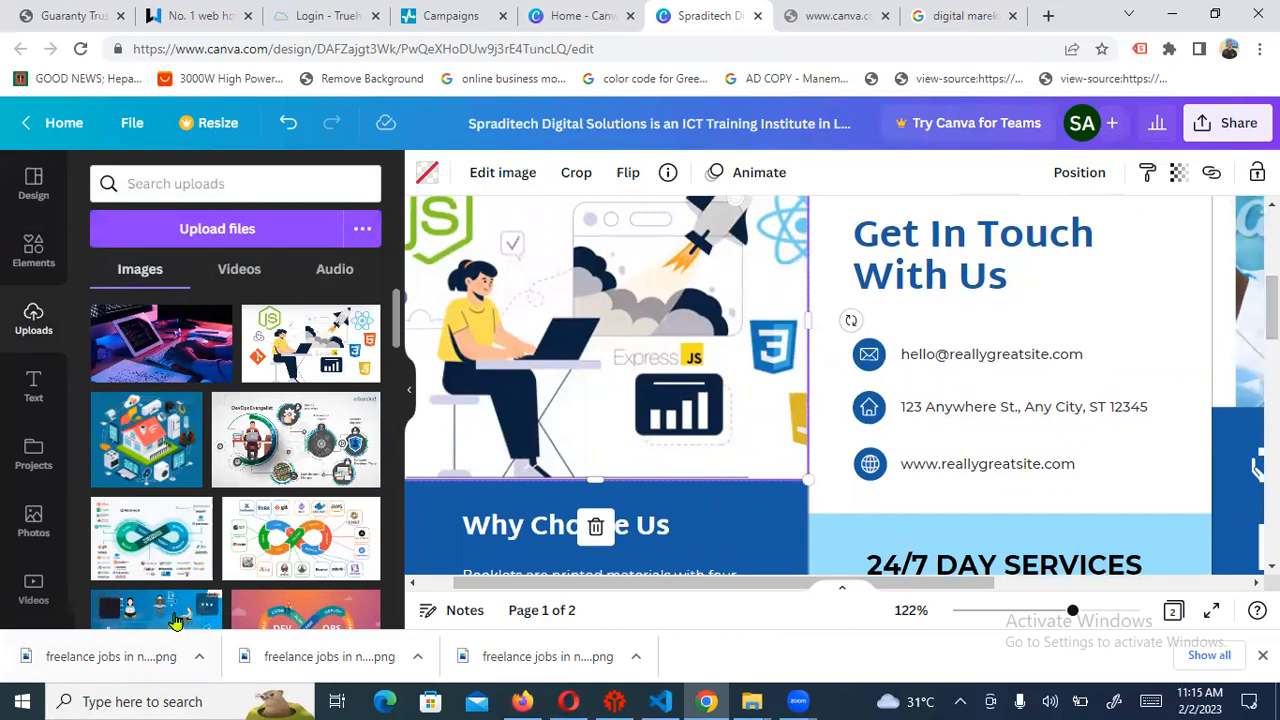
left_click_drag(155, 610, 478, 345)
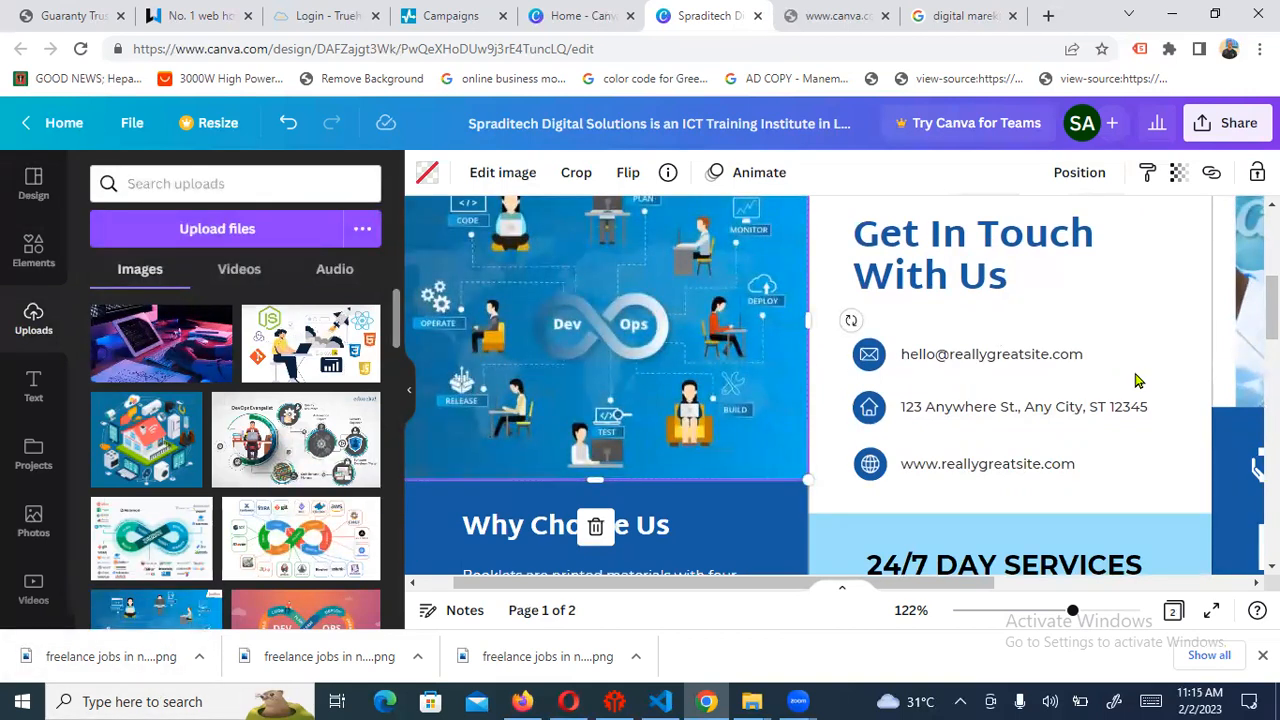
scroll(835, 385, "up", 3)
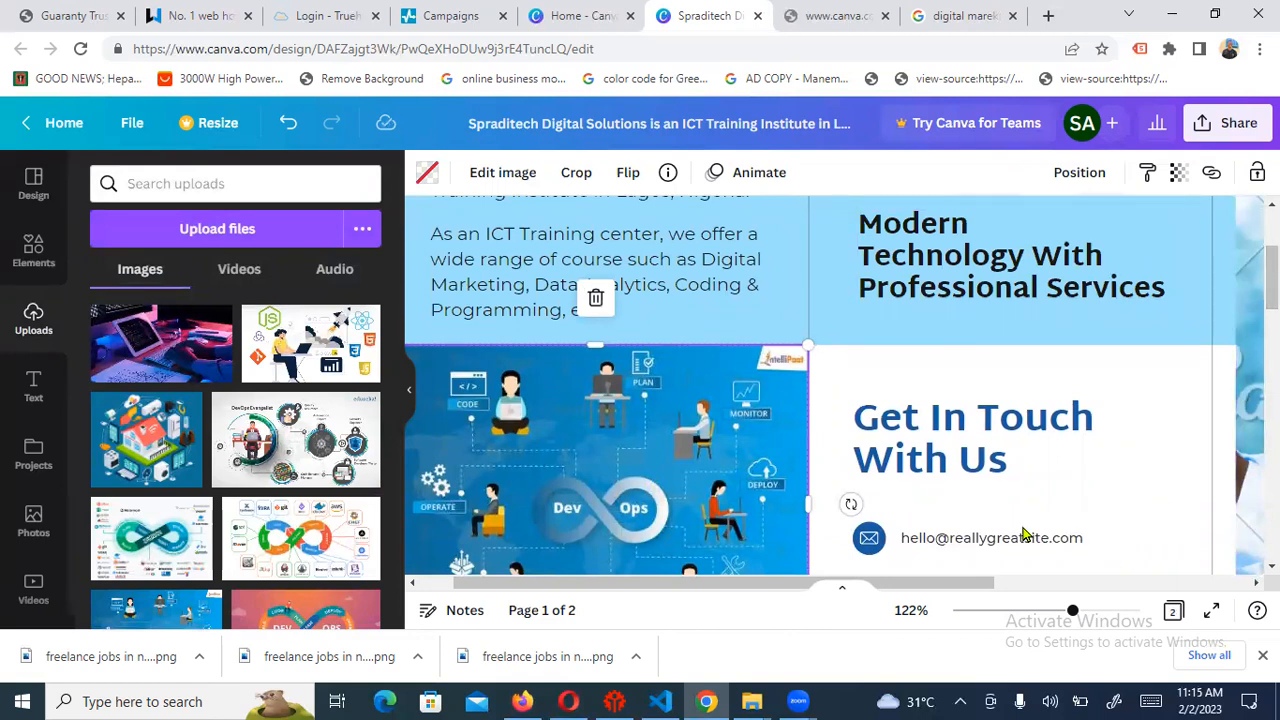
scroll(1022, 537, "down", 5)
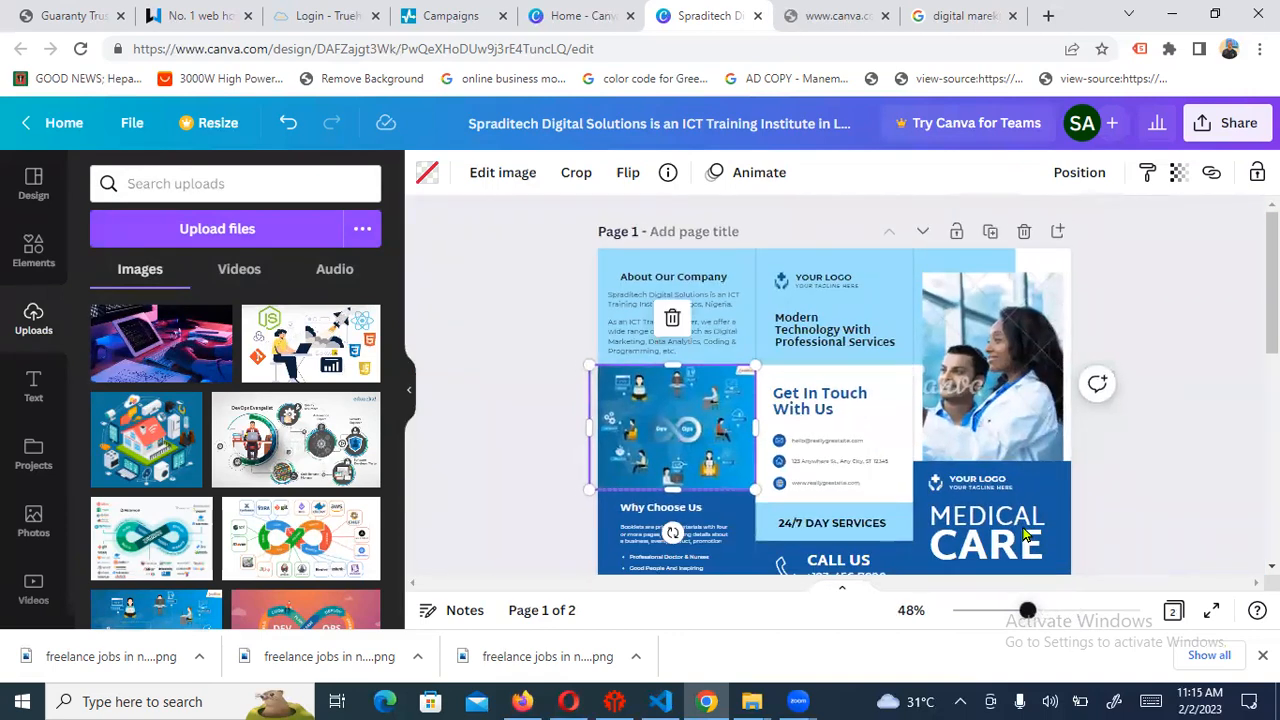
left_click(1182, 463)
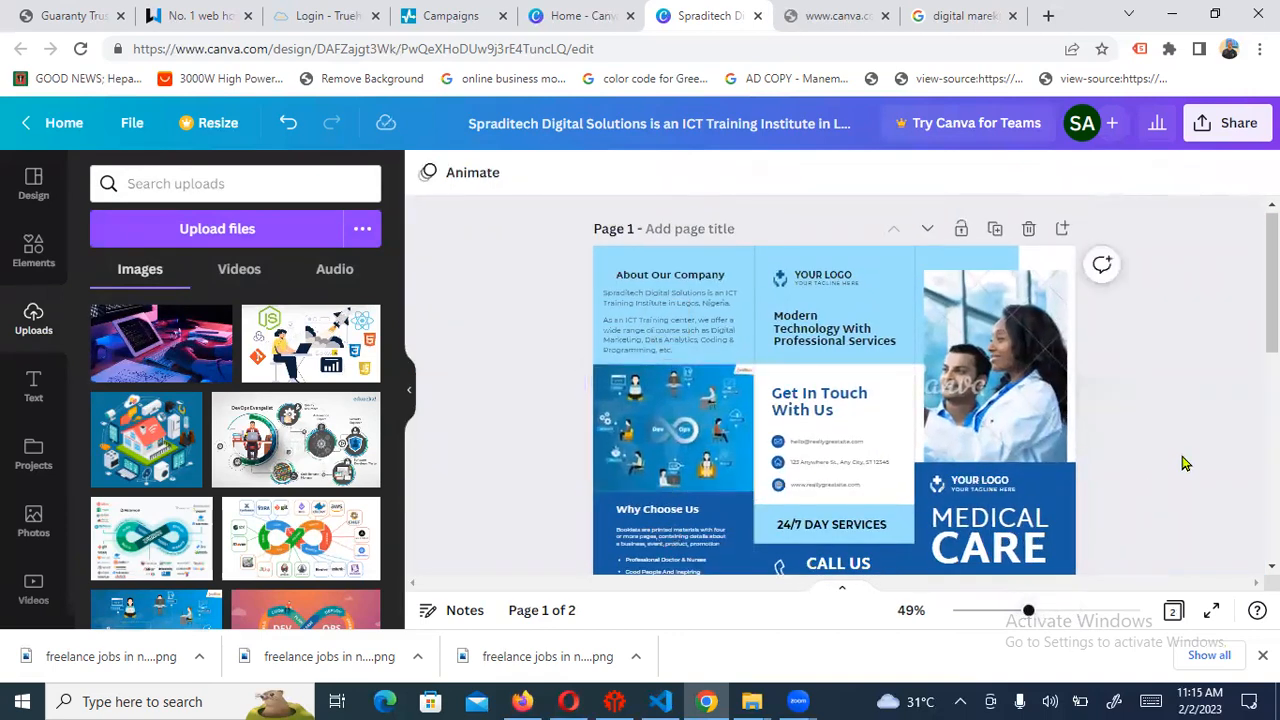
Zoom the brochure to about 99% and bring the Why Choose Us and Call Us area into view
left_click_drag(1271, 296, 1271, 339)
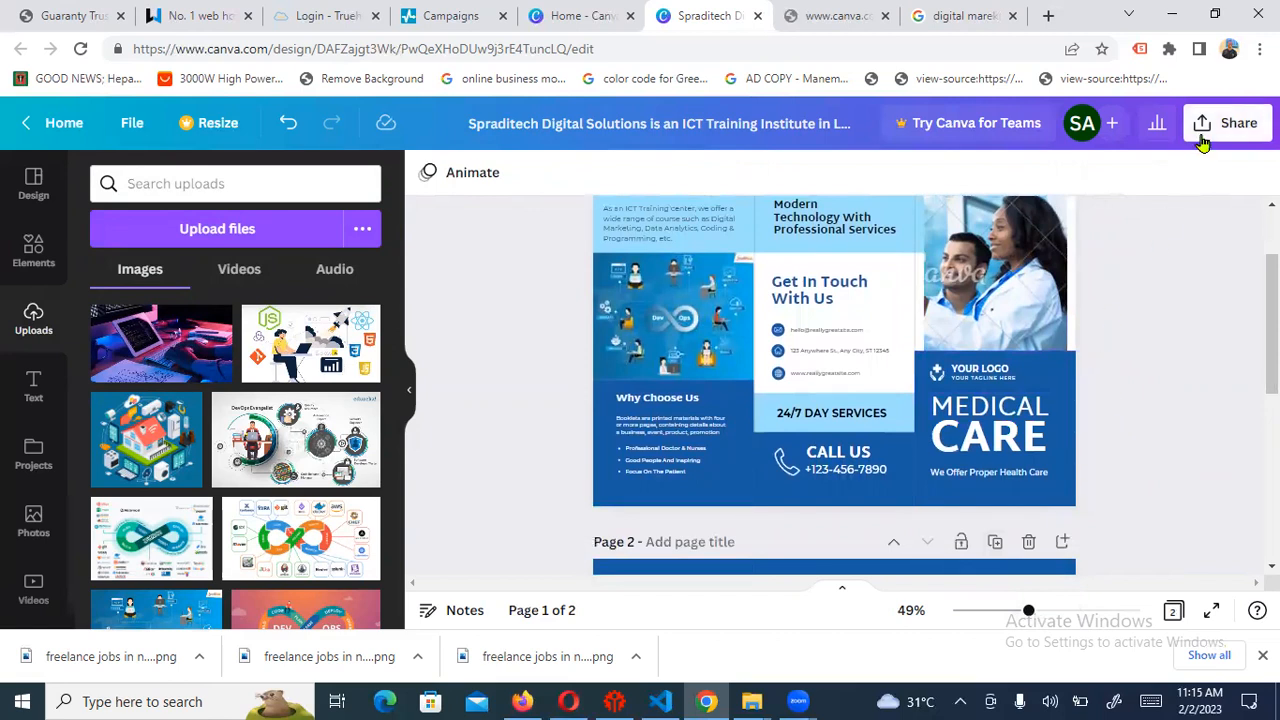
right_click(1019, 621)
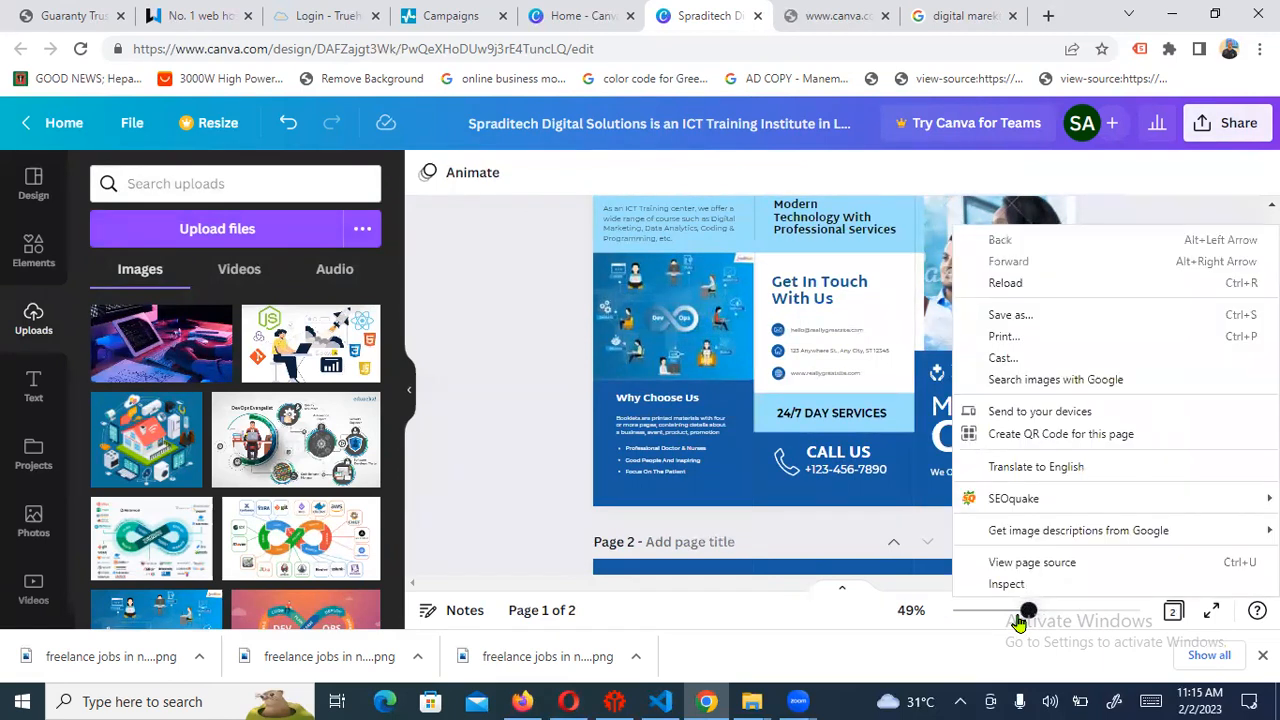
key("Escape")
key("Right")
key("Right")
key("Right")
key("Right")
key("Right")
key("Right")
key("Right")
key("Right")
key("Right")
key("Right")
key("Right")
key("Right")
key("Right")
key("Right")
key("Right")
key("Right")
key("Right")
key("Right")
key("Right")
key("Right")
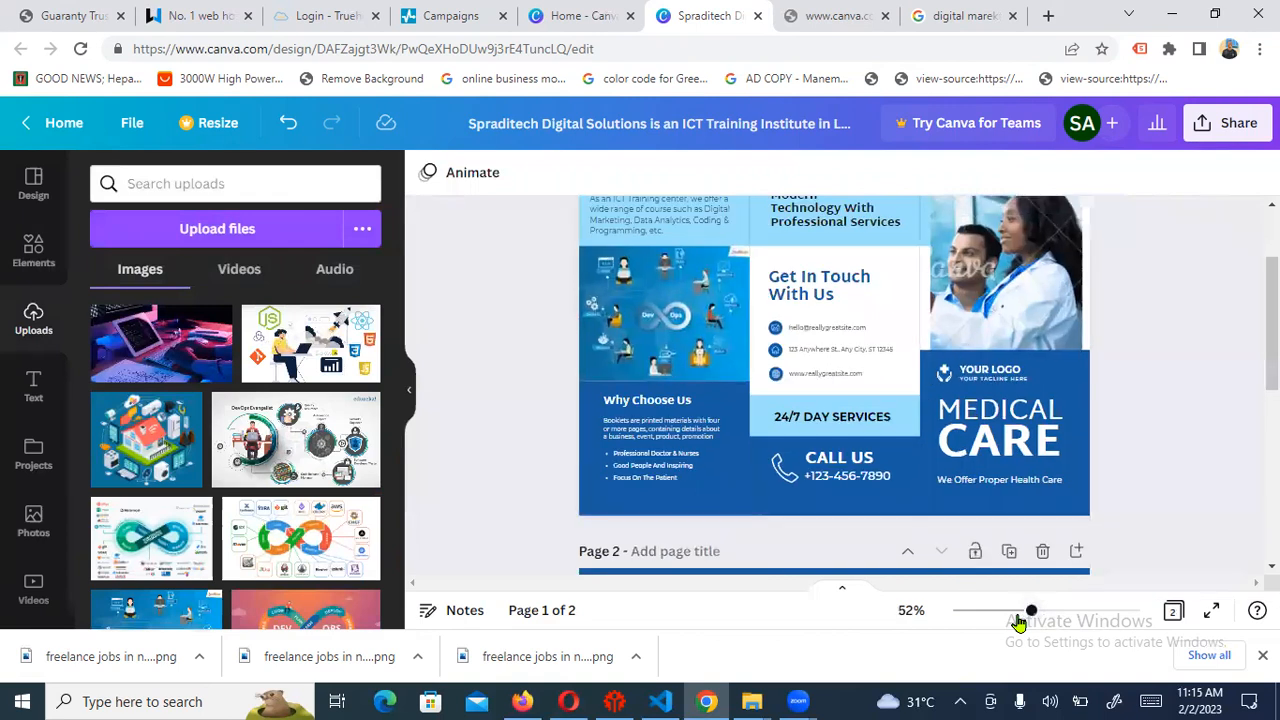
key("Right")
key("Right")
key("Right")
key("Right")
key("Right")
key("Right")
key("Right")
key("Right")
key("Right")
key("Right")
key("Right")
key("Right")
key("Right")
key("Right")
key("Right")
key("Right")
key("Right")
key("Right")
key("Right")
key("Right")
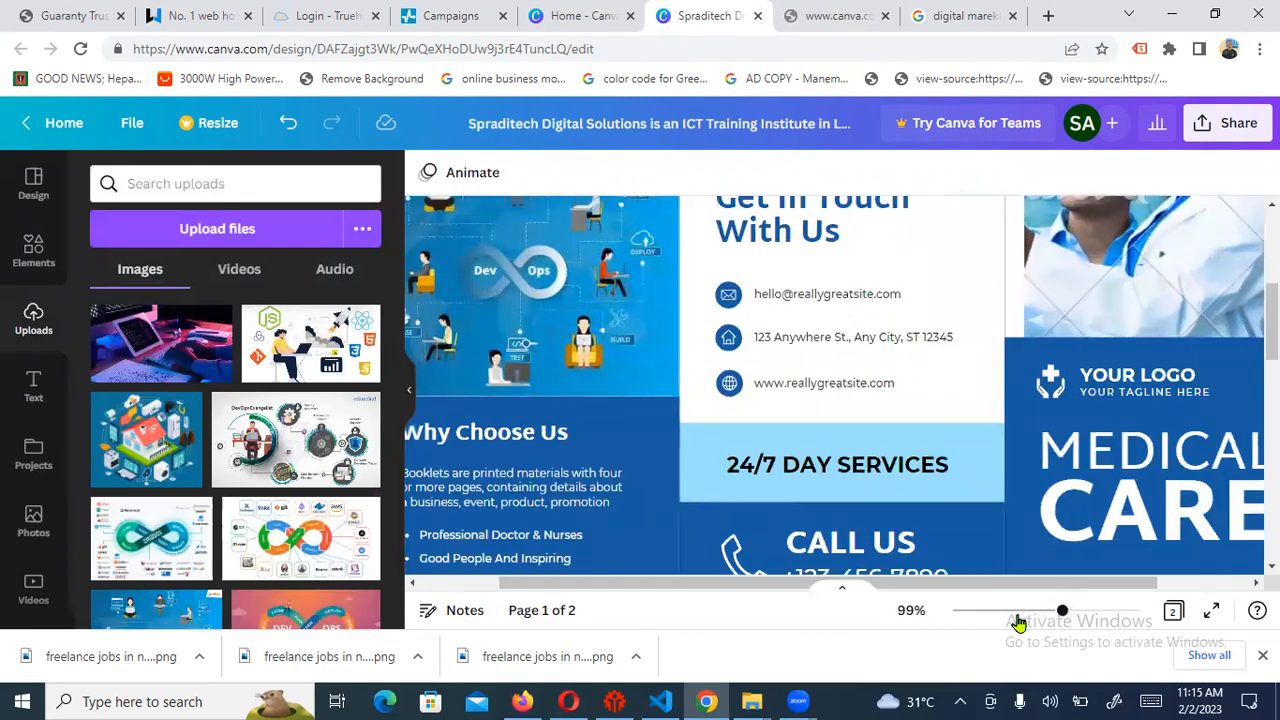
scroll(1119, 543, "left", 2)
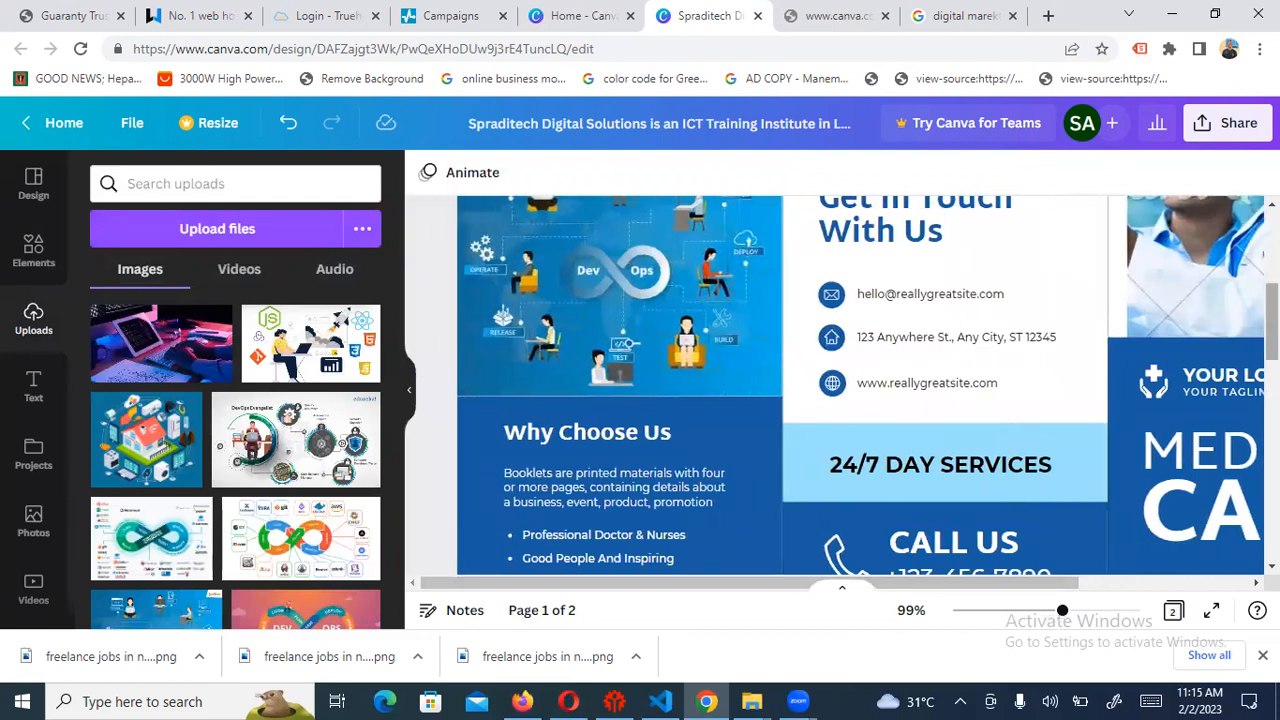
scroll(1167, 474, "down", 1)
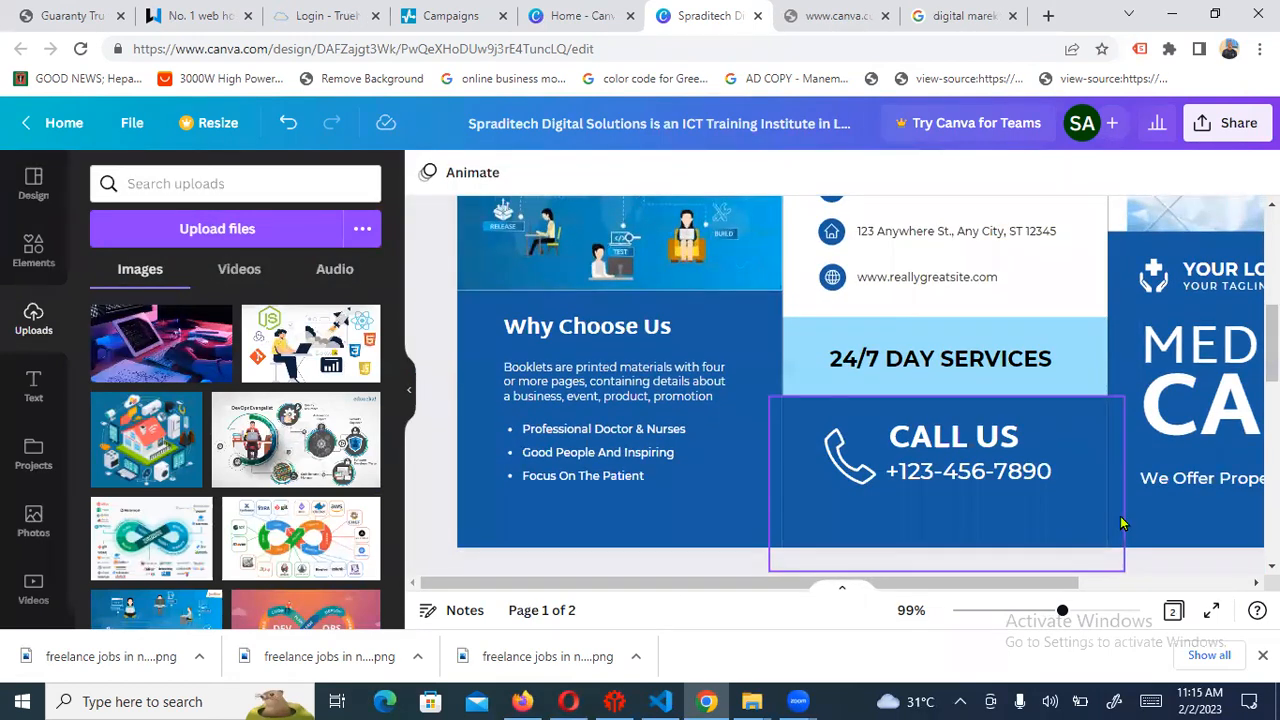
Rewrite the paragraph as 'There are various ICT Training in Lagos… why you should choose us'
left_click(636, 396)
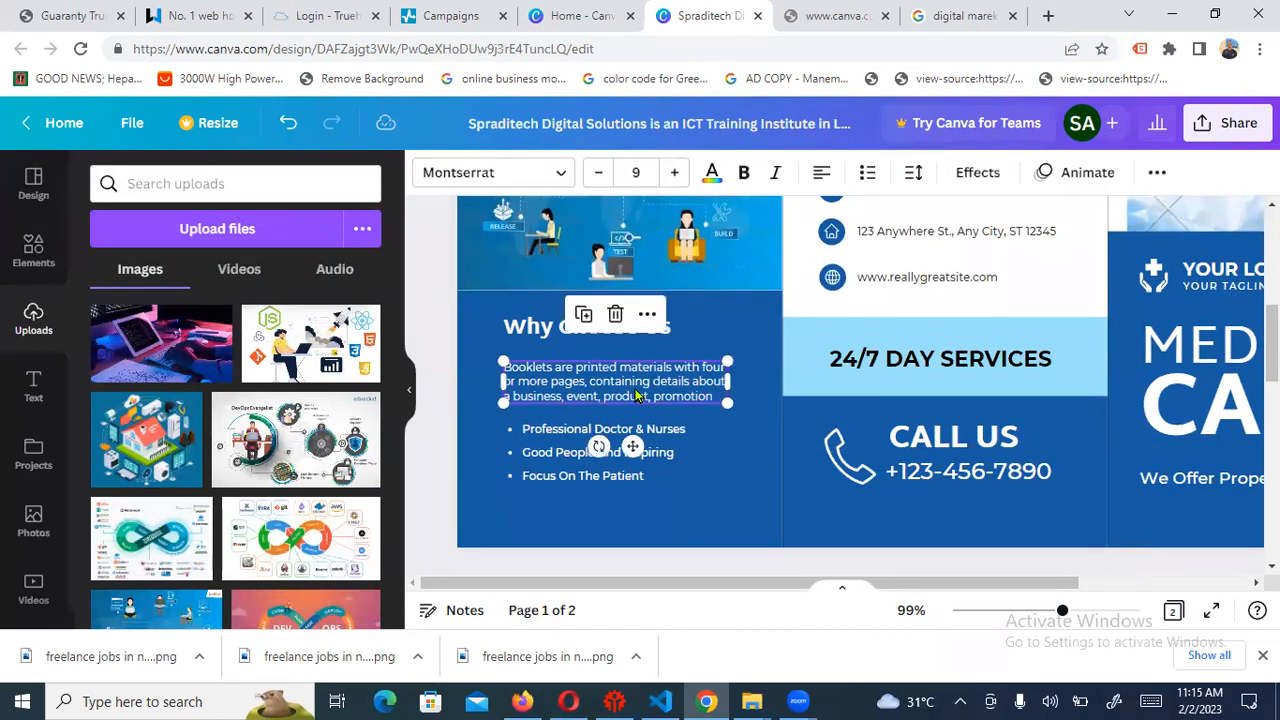
double_click(563, 368)
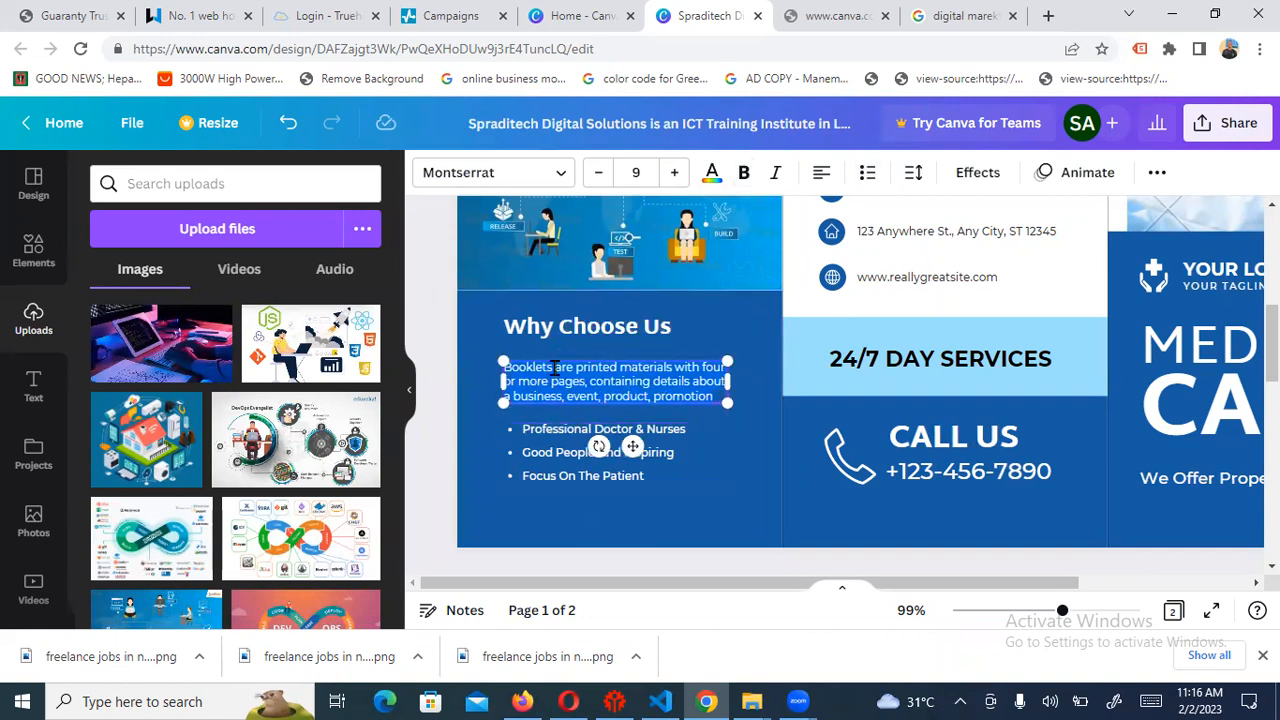
key("BackSpace")
key("BackSpace")
key("BackSpace")
key("BackSpace")
key("BackSpace")
key("BackSpace")
key("BackSpace")
key("BackSpace")
key("BackSpace")
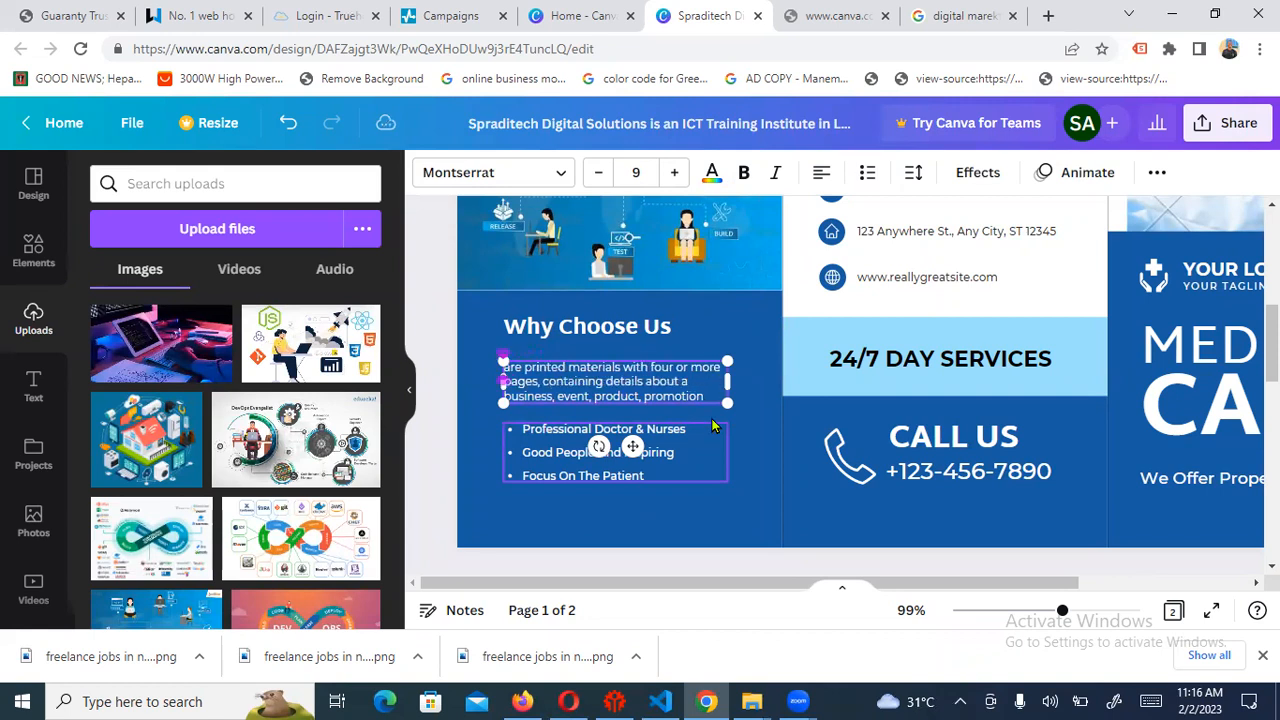
type("There are ")
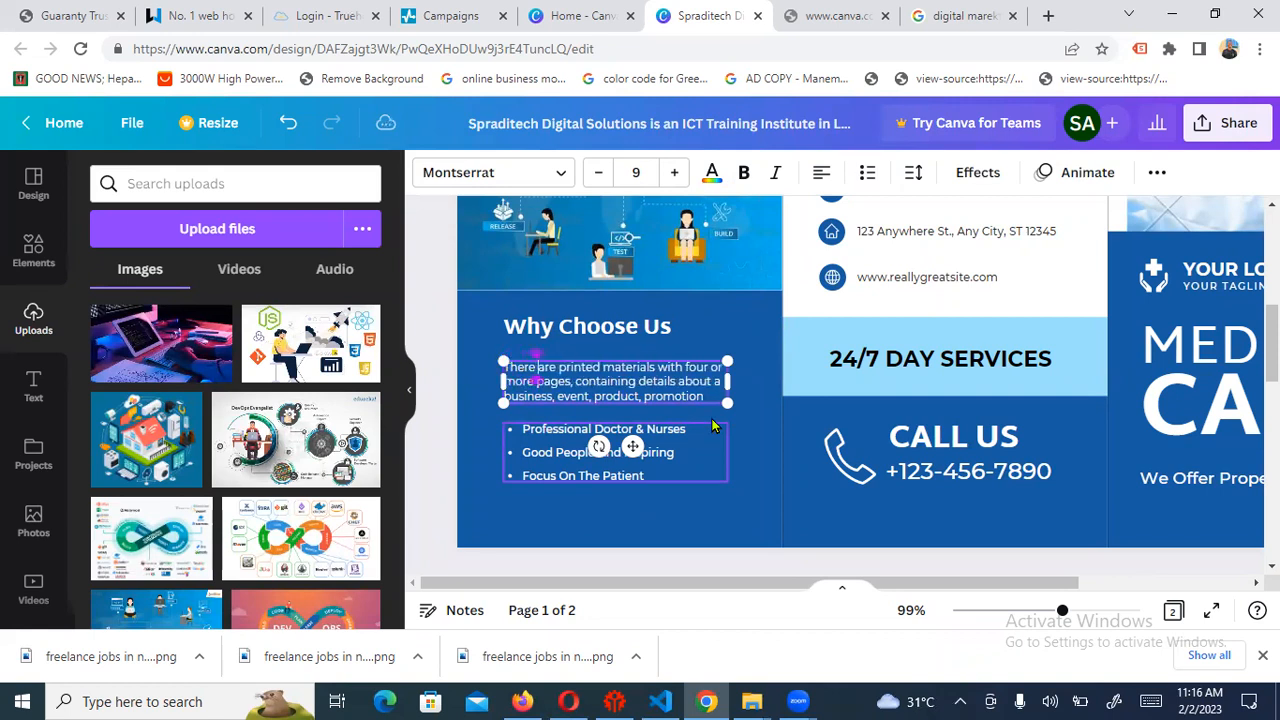
type("various a")
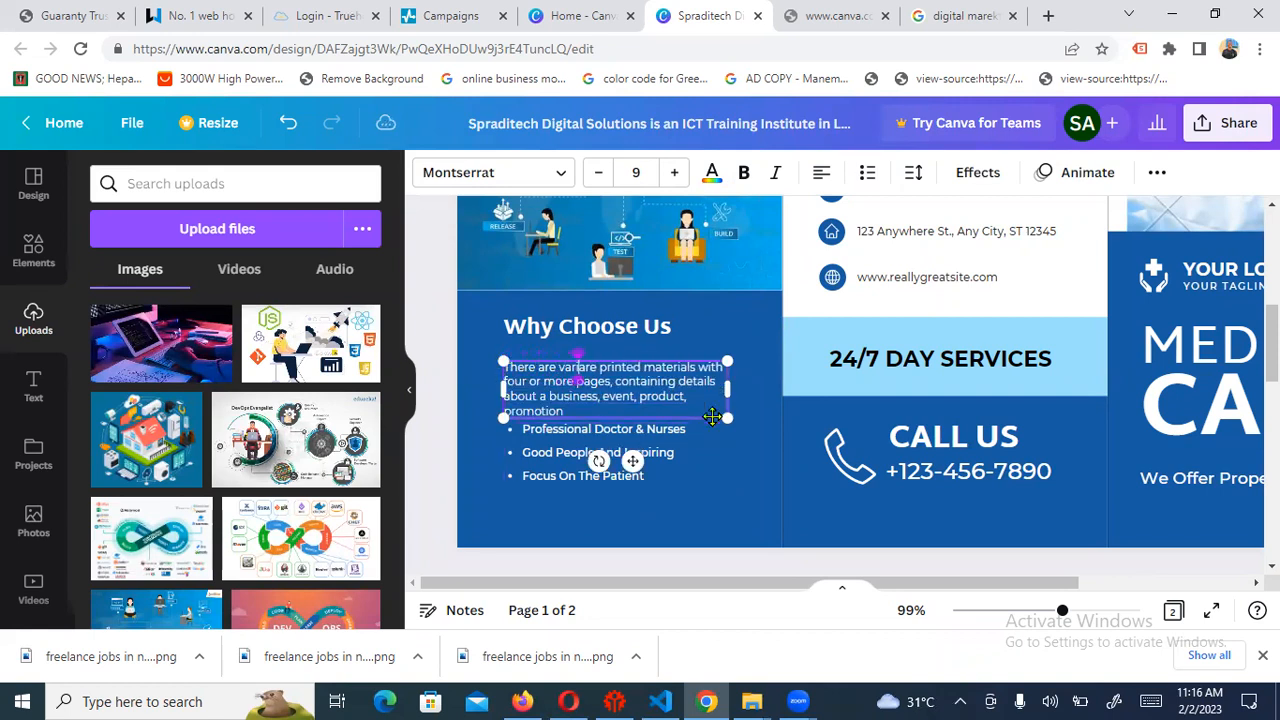
type("re")
key("BackSpace")
key("BackSpace")
type("IC")
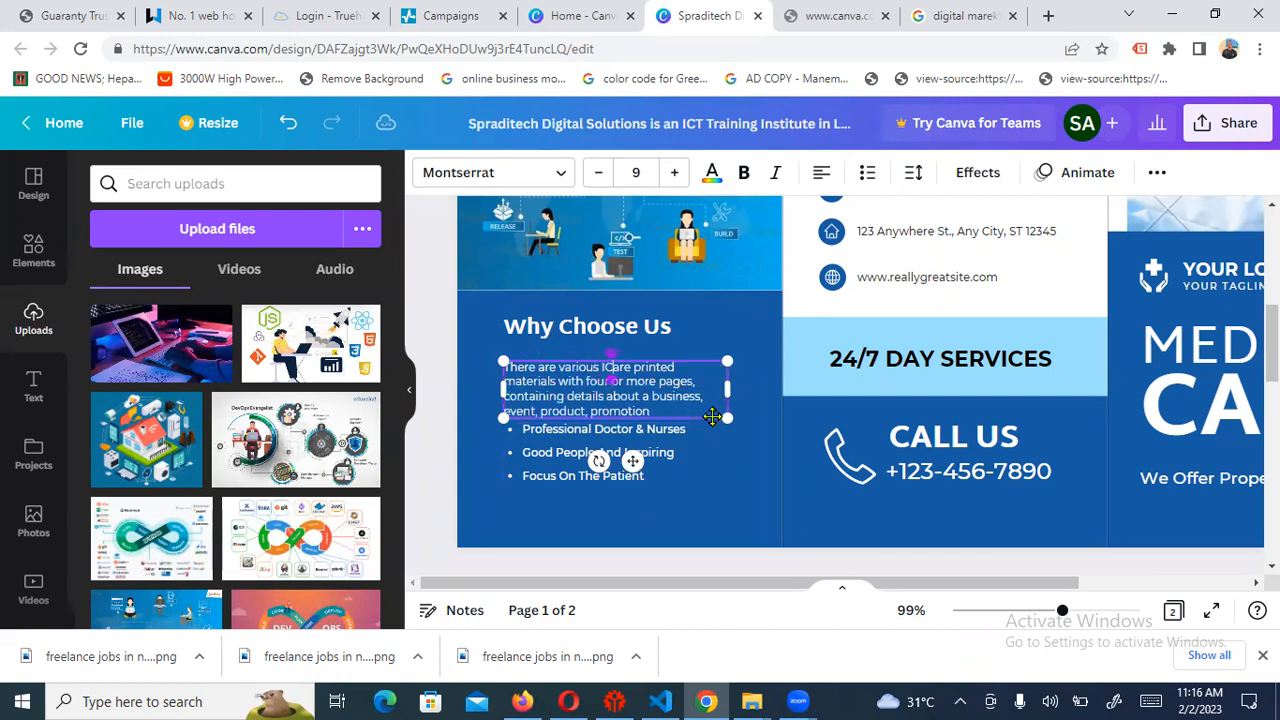
type("T Training in Lagos, but ")
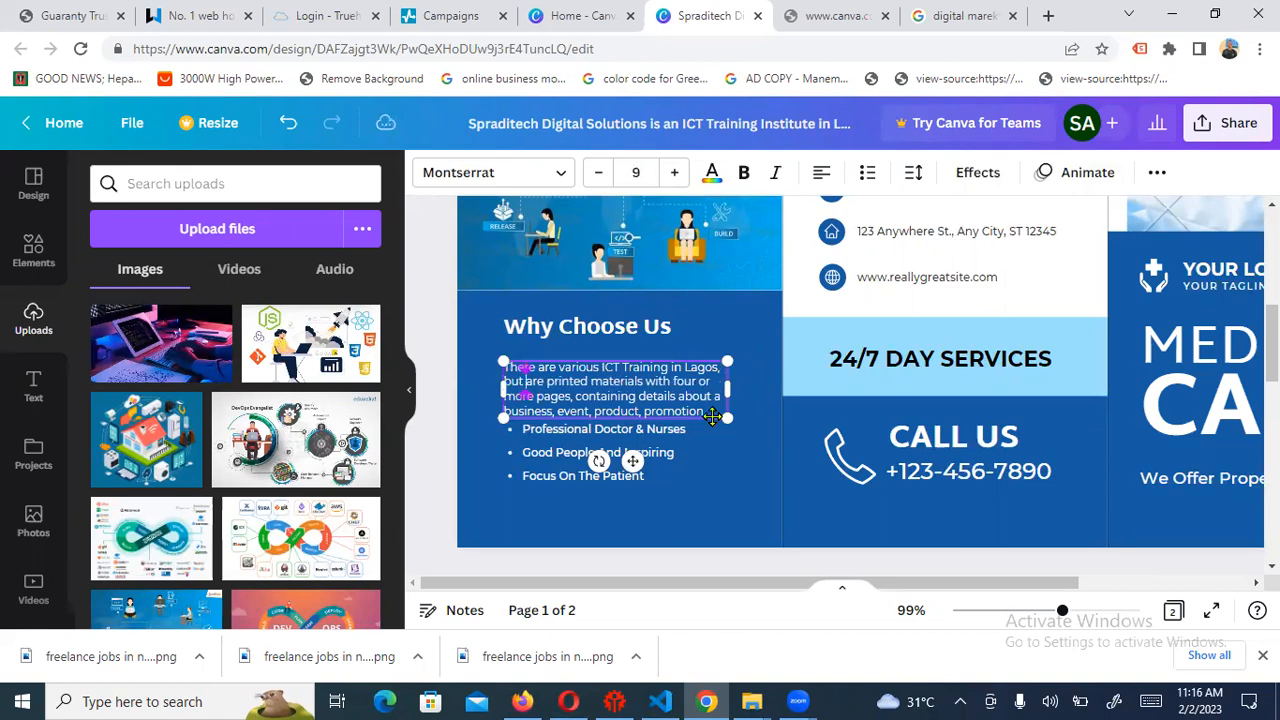
type("here are fe")
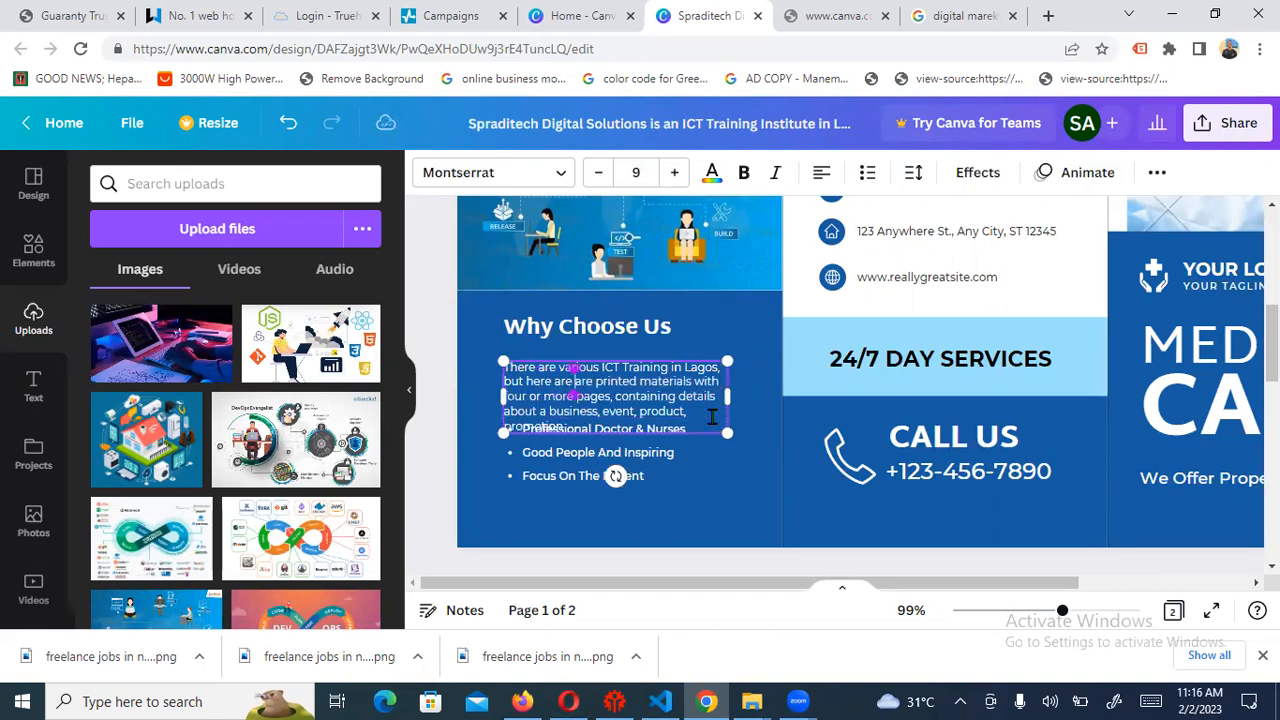
type("w reason")
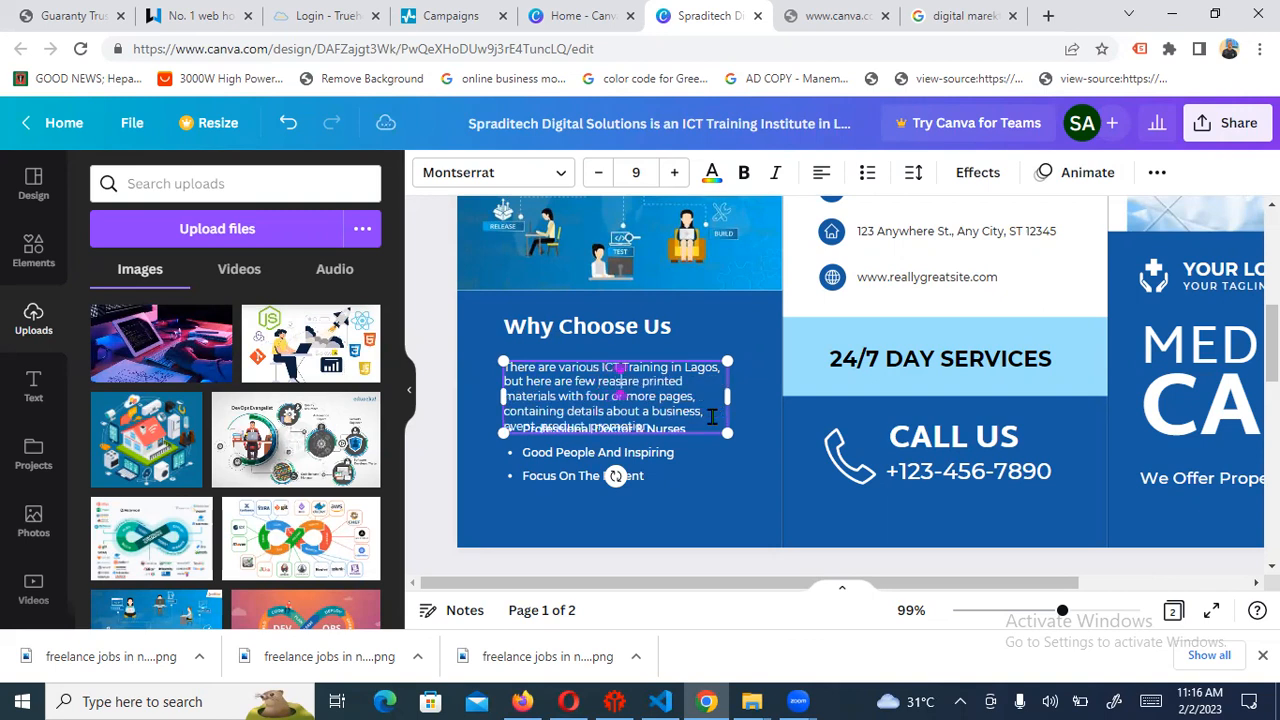
type(" why we")
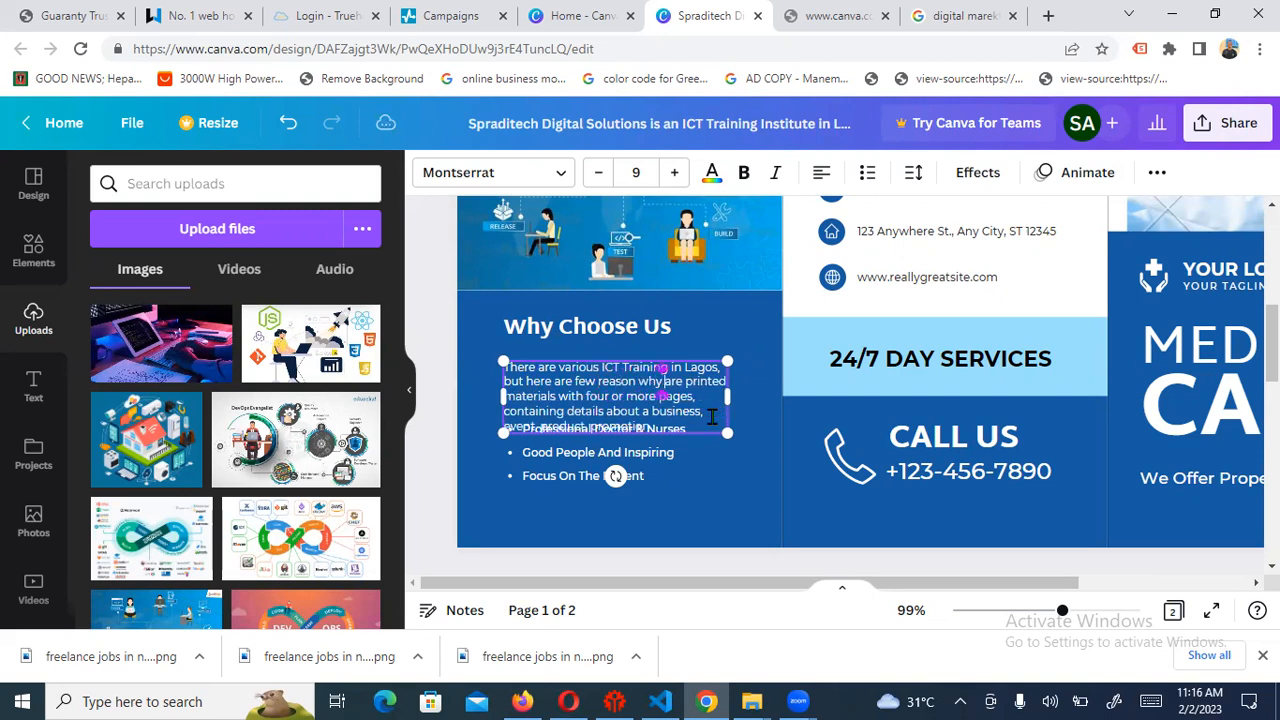
type(" are")
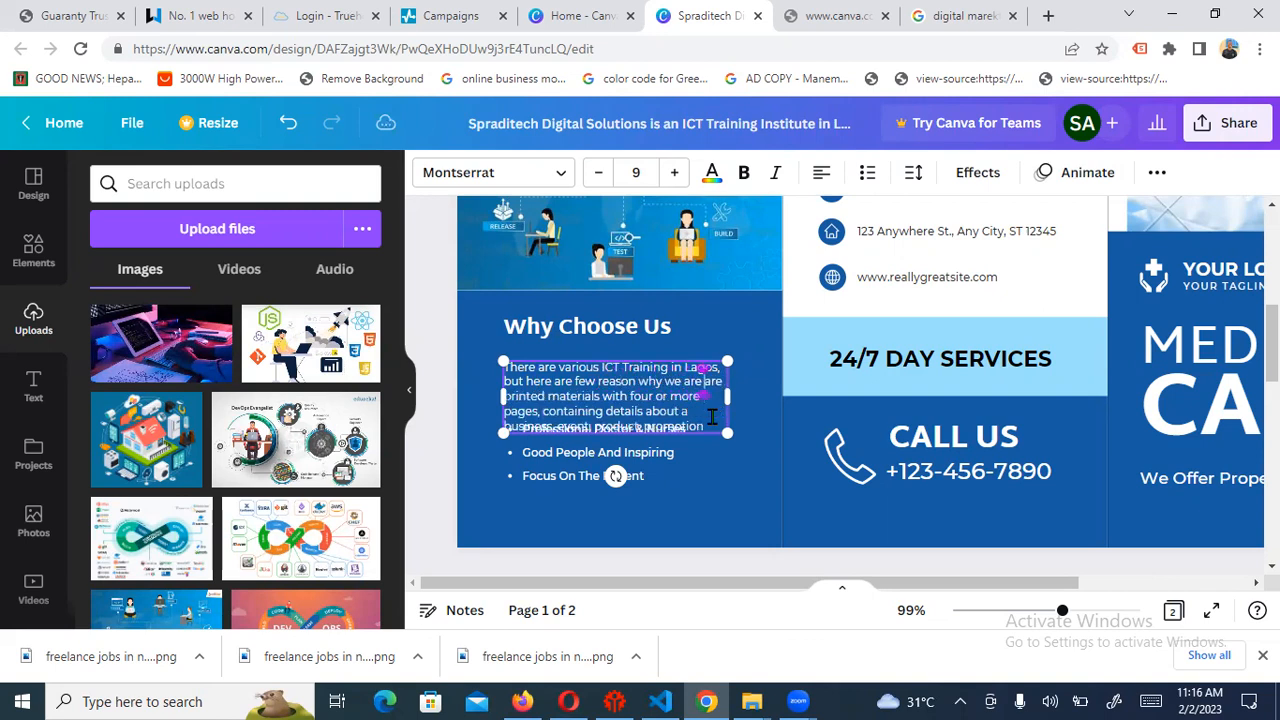
type(" better and why ")
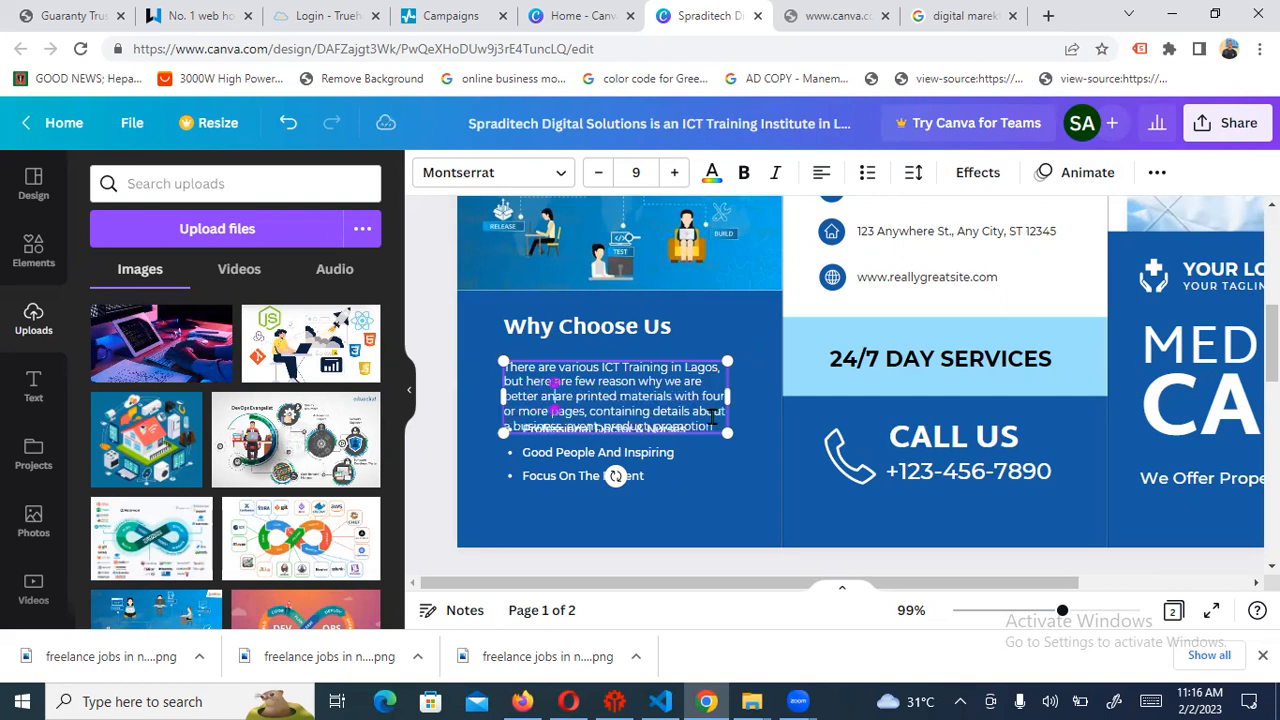
type("you ch")
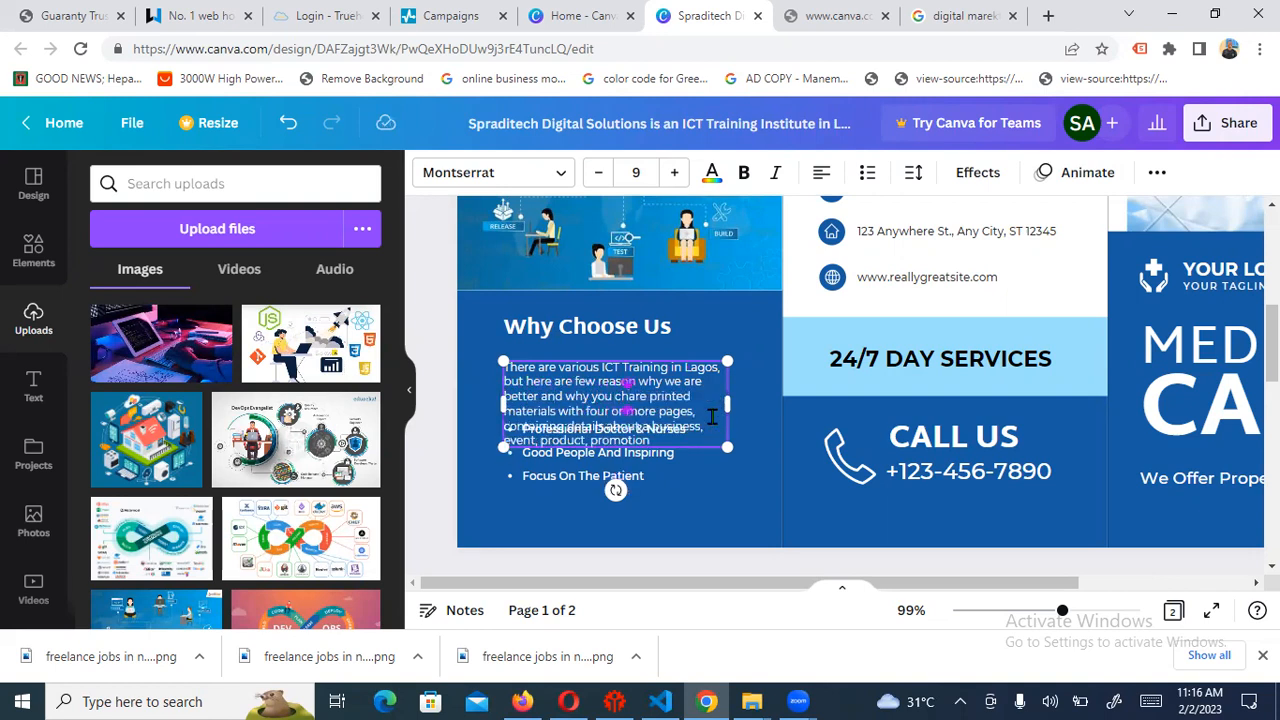
key("BackSpace")
type("sho")
type("uld")
type(" choose us")
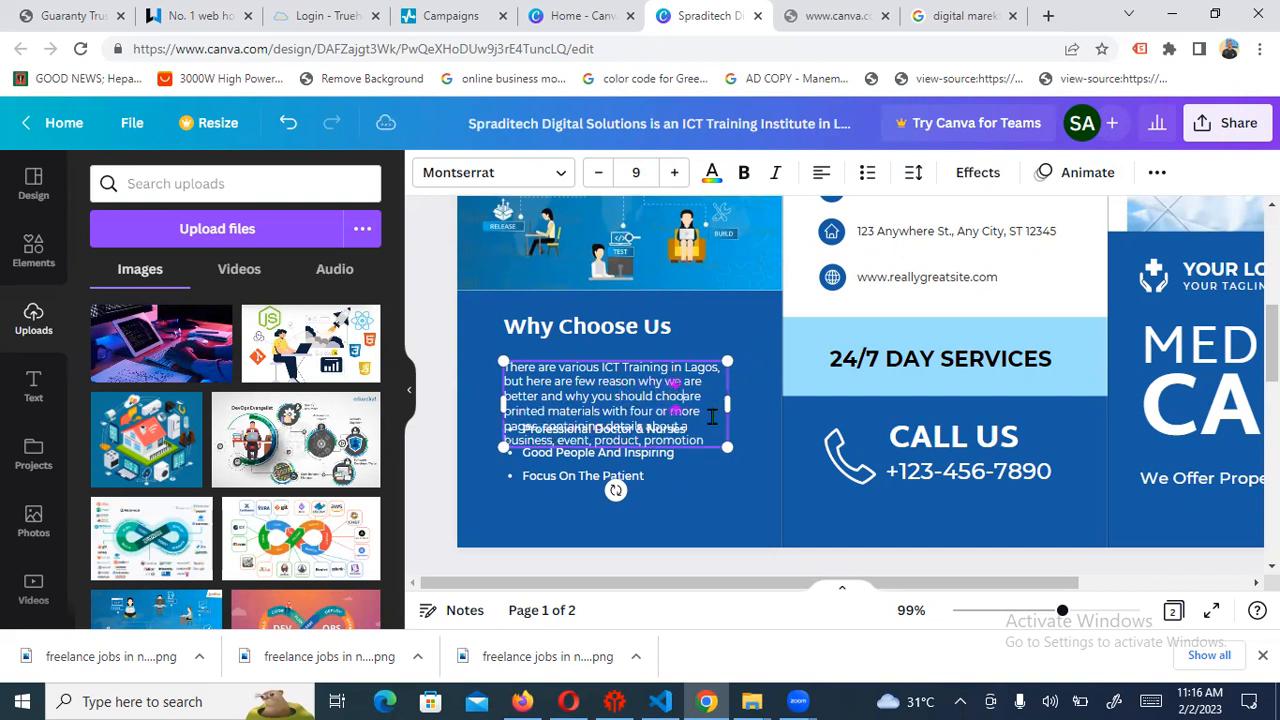
key("Delete")
key("Delete")
key("Delete")
key("Delete")
key("Delete")
key("Delete")
key("Delete")
key("Delete")
key("Delete")
key("Delete")
key("Delete")
key("Delete")
key("Delete")
key("Delete")
key("Delete")
key("Delete")
key("Delete")
key("Delete")
key("Delete")
key("Delete")
key("Delete")
key("Delete")
key("Delete")
key("Delete")
key("Delete")
key("Delete")
key("Delete")
key("Delete")
key("Delete")
key("Delete")
key("Delete")
key("Delete")
key("Delete")
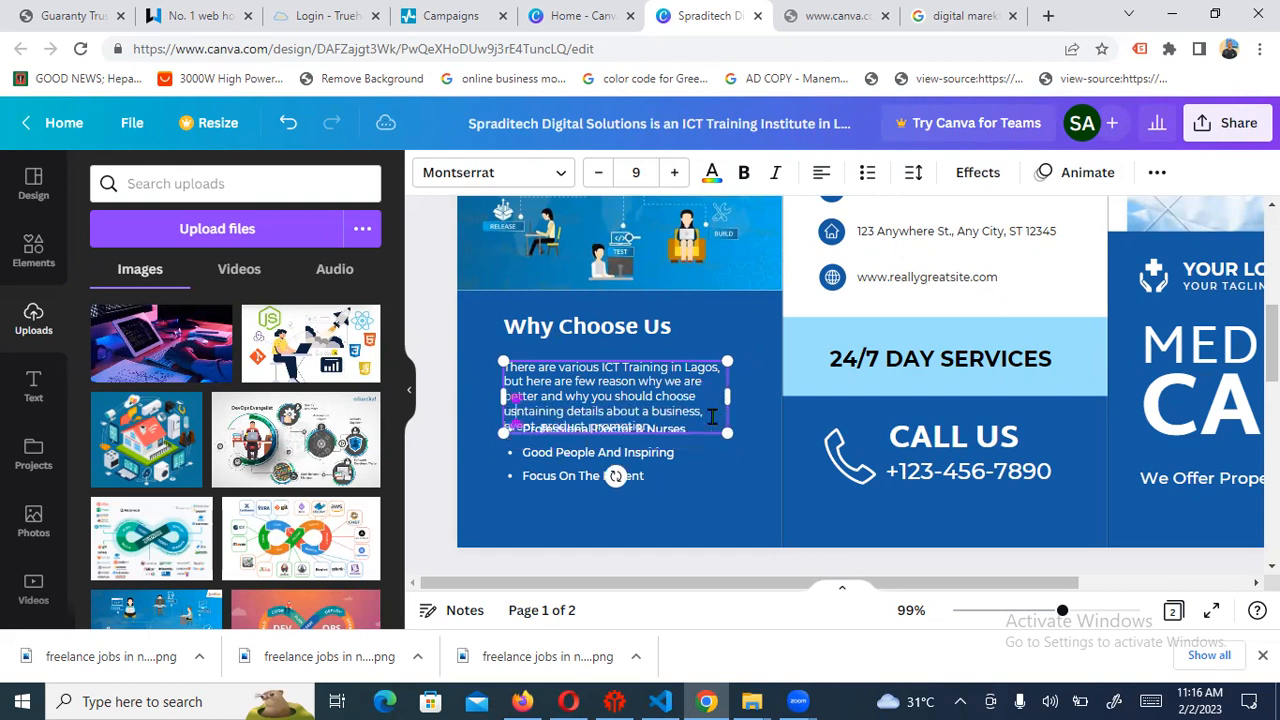
key("Delete")
key("Delete")
key("Delete")
key("Delete")
key("Delete")
key("Delete")
key("Delete")
key("Delete")
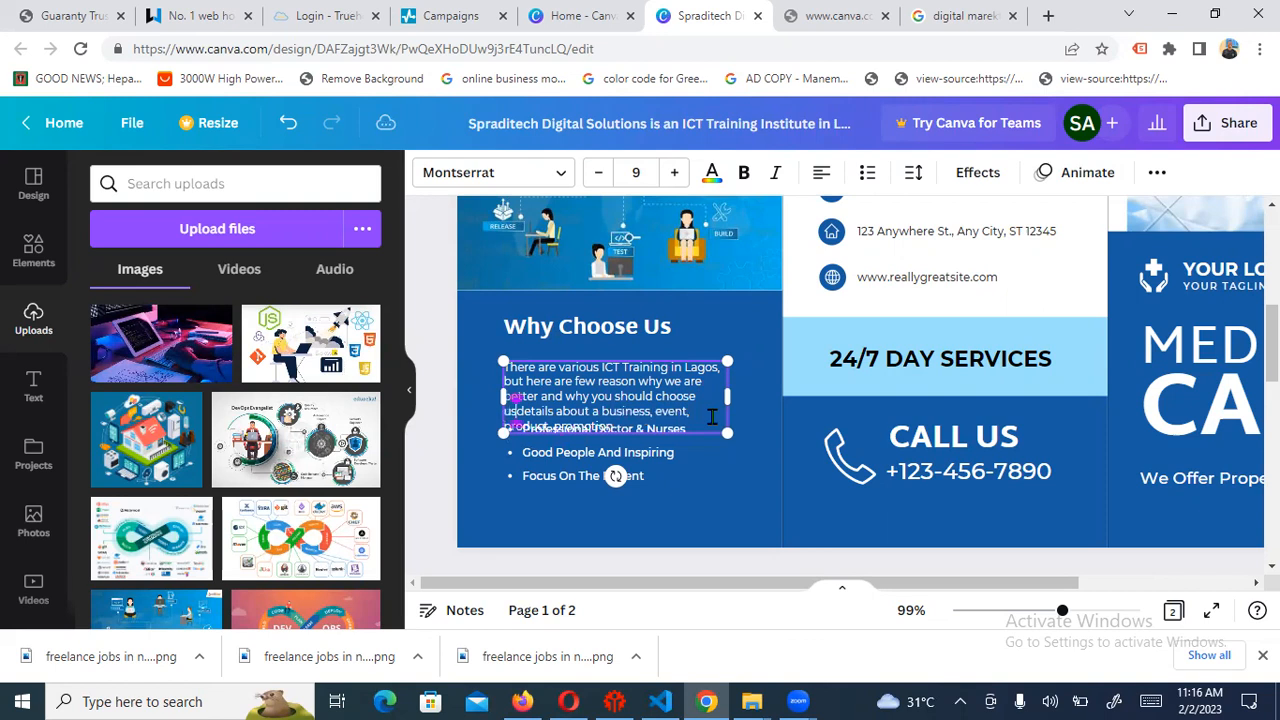
key("Delete")
key("Delete")
key("Delete")
key("Delete")
key("Delete")
key("Delete")
key("Delete")
key("Delete")
key("Delete")
key("Delete")
key("Delete")
key("Delete")
key("Delete")
key("Delete")
key("Delete")
key("Delete")
key("Delete")
key("Delete")
key("Delete")
key("Delete")
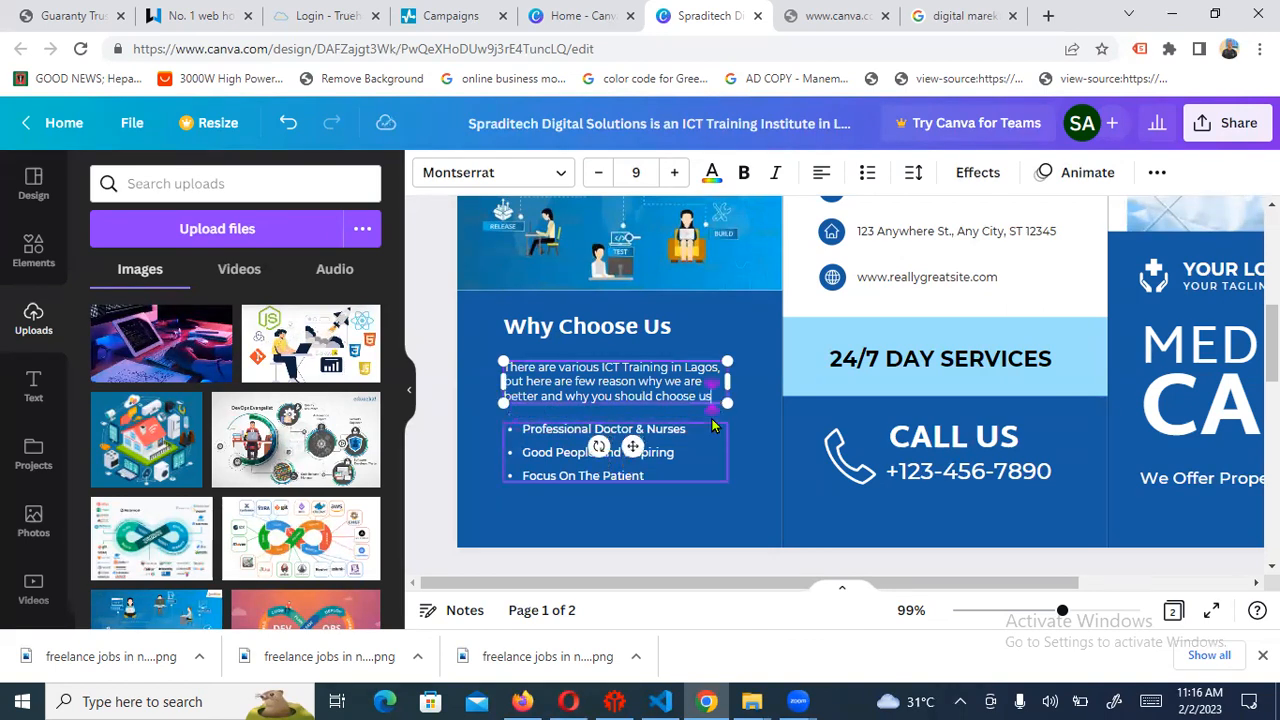
left_click(826, 484)
left_click(657, 395)
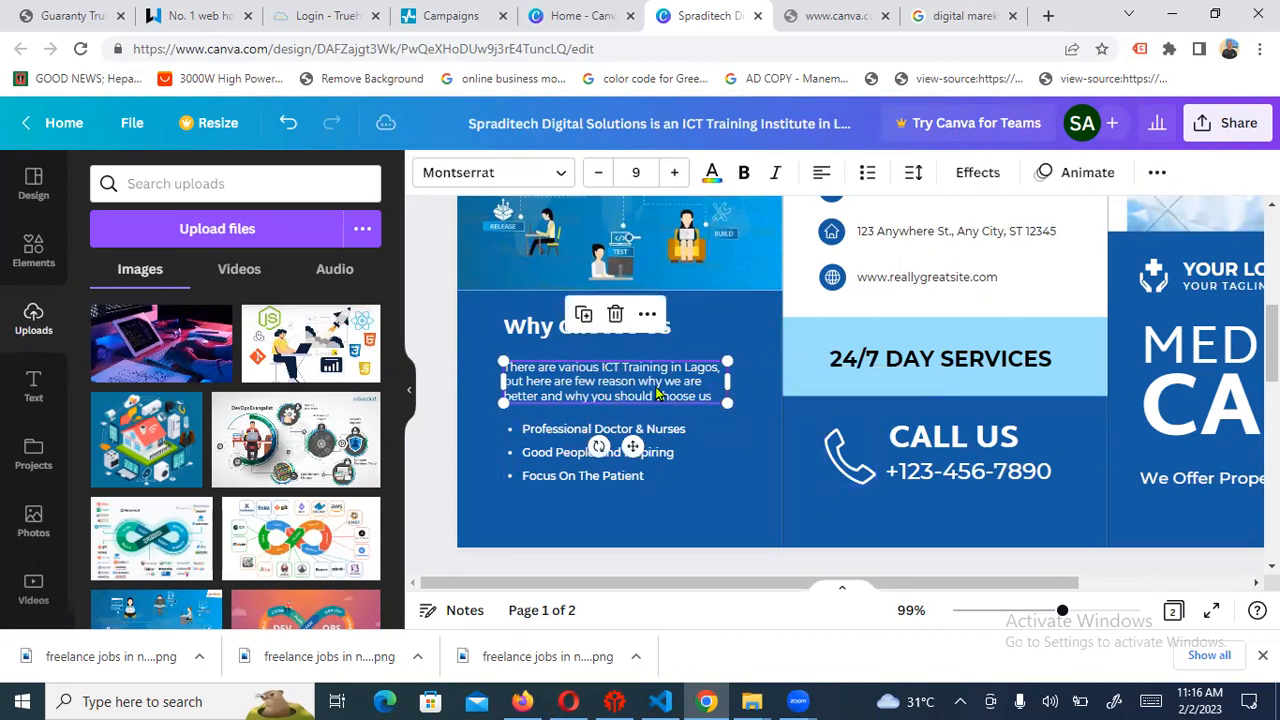
Set the ICT Training paragraph to font size 12 and widen its text box on both sides
left_click(677, 173)
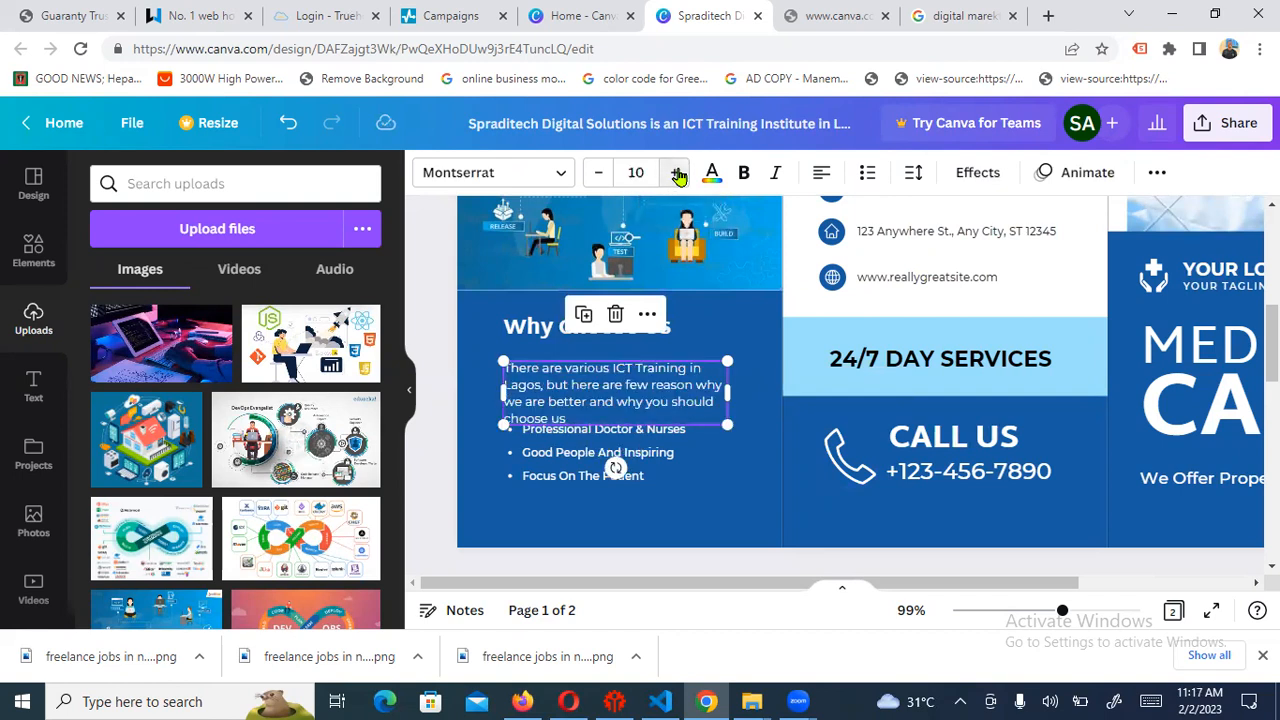
left_click(677, 173)
left_click(677, 173)
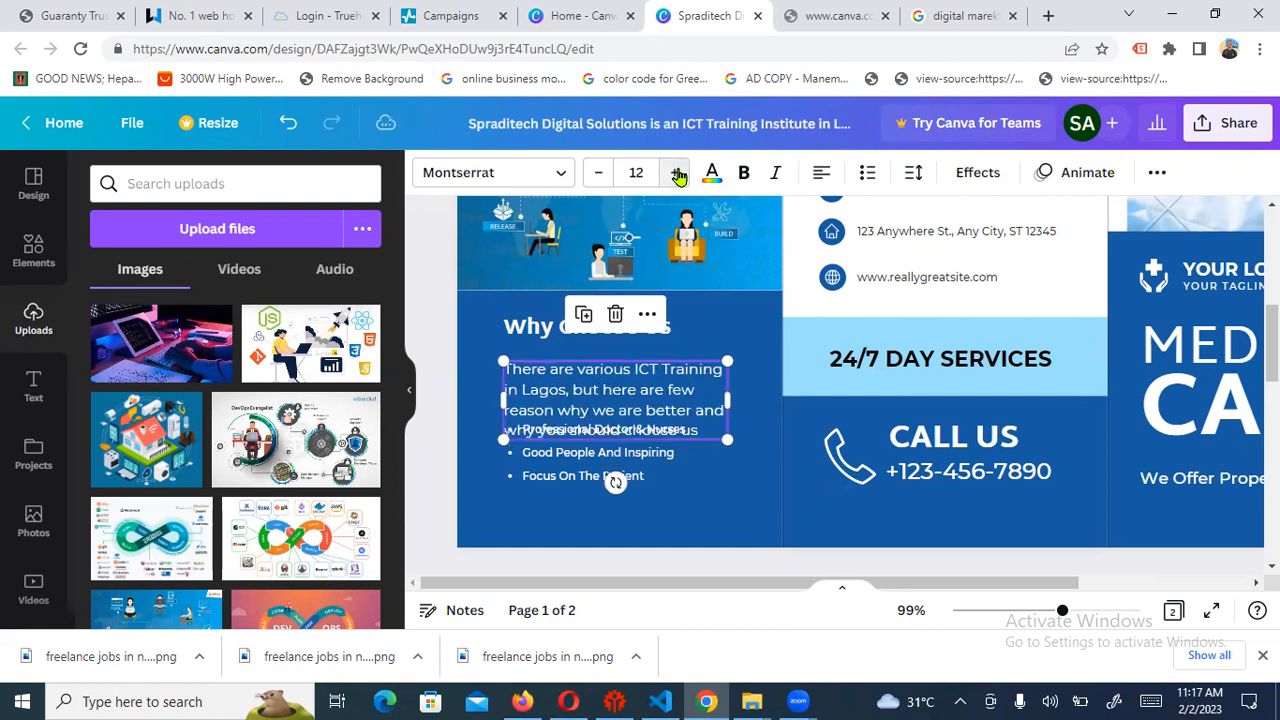
left_click(670, 372)
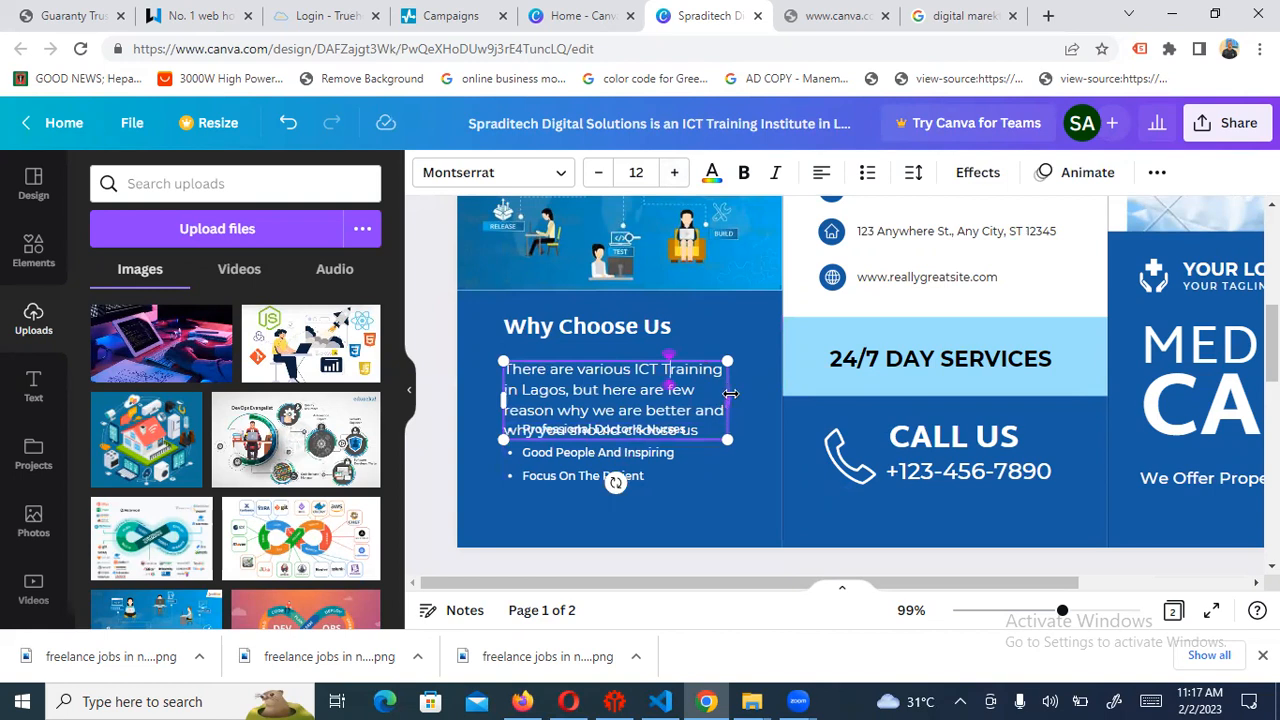
left_click_drag(731, 394, 757, 391)
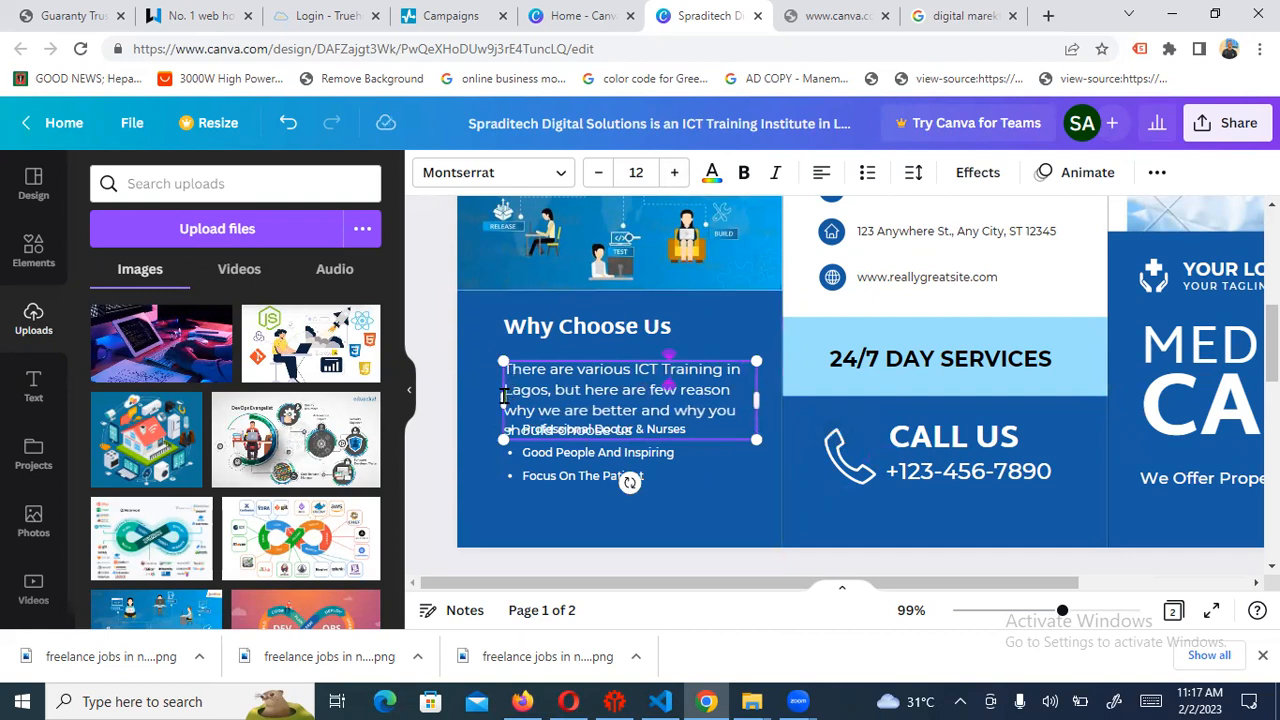
left_click_drag(502, 395, 485, 395)
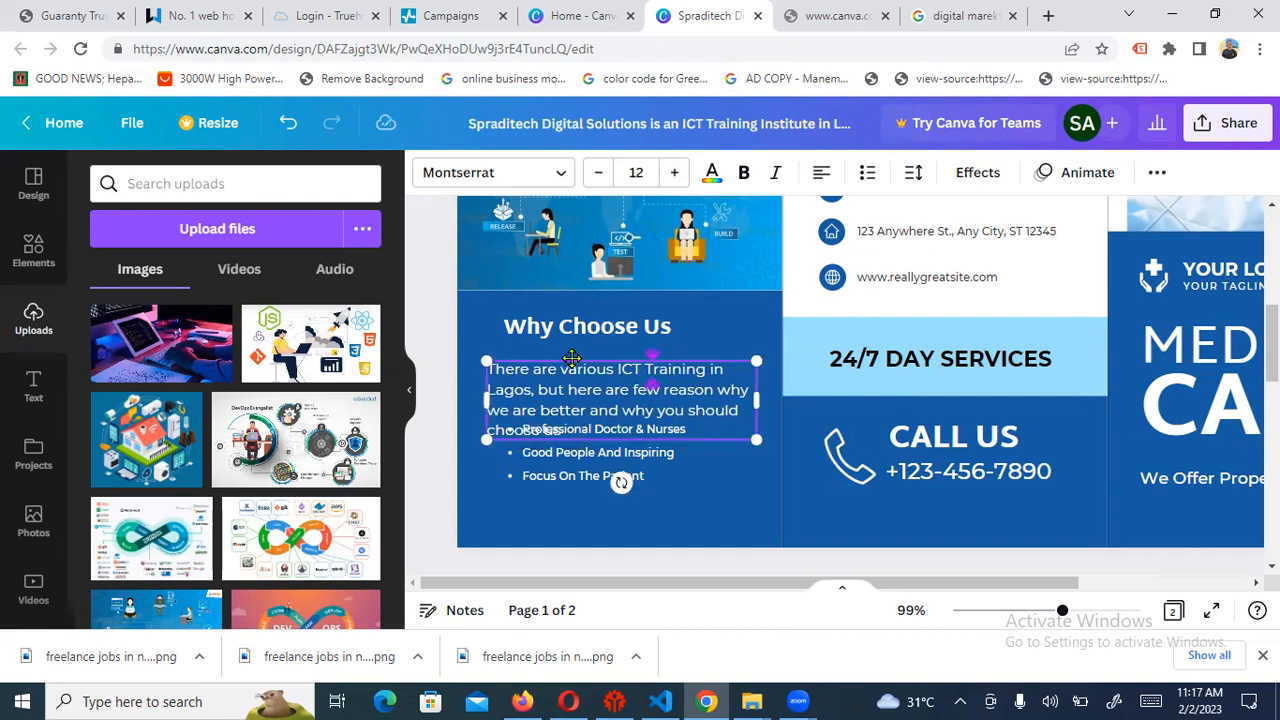
Nudge the blue panel behind the Why Choose Us section into position
left_click(572, 360)
key("Up")
key("Up")
key("Up")
key("Up")
key("Up")
key("Up")
key("Up")
key("Up")
key("Up")
key("Up")
key("Up")
key("Up")
key("Up")
key("Up")
key("Up")
key("Up")
key("Up")
key("Up")
key("Up")
key("Up")
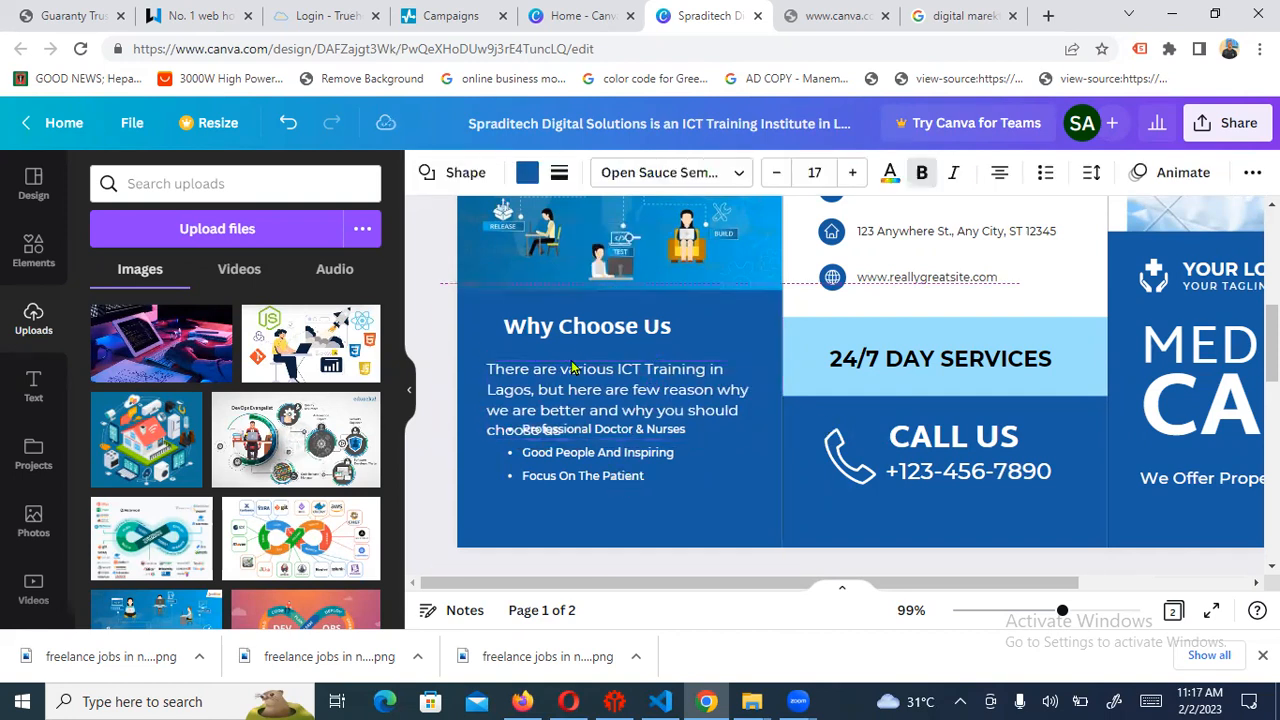
key("Up")
key("Up")
key("Up")
key("Up")
key("Up")
key("Up")
key("Up")
key("Up")
key("Up")
key("Up")
key("Up")
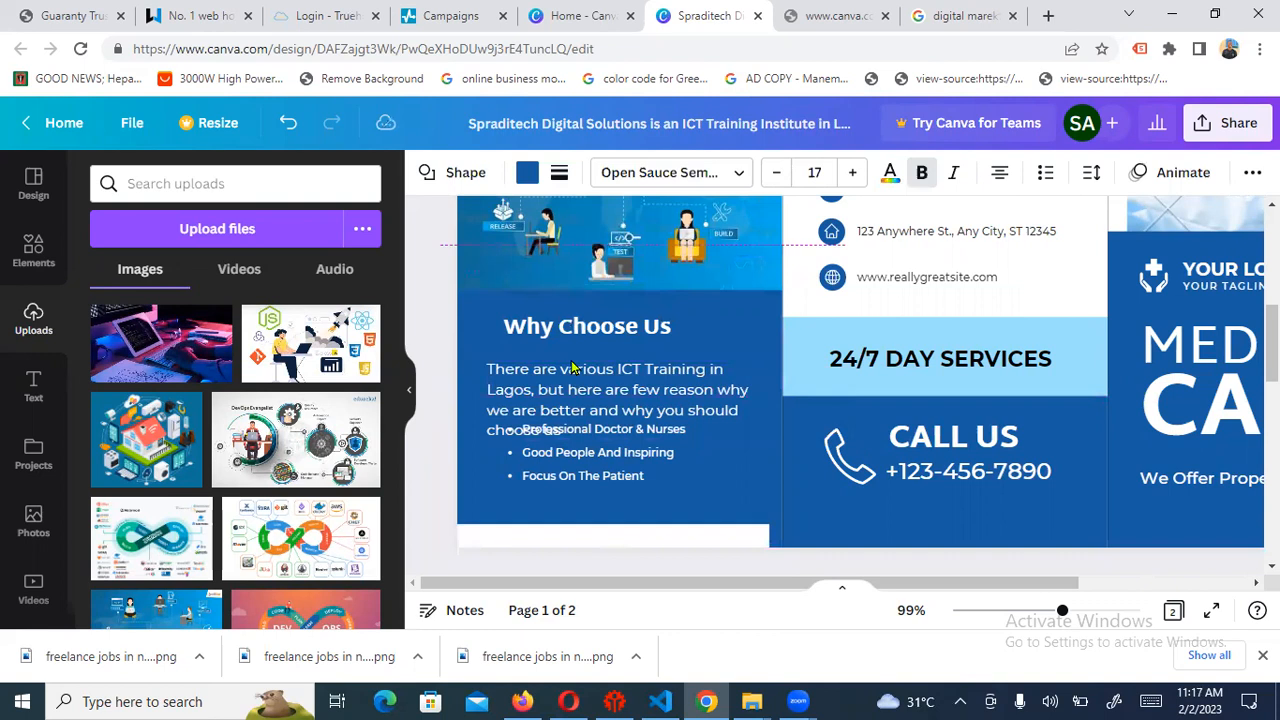
key("Down")
key("Down")
key("Down")
key("Down")
key("Down")
key("Down")
key("Down")
key("Down")
key("Down")
key("Down")
key("Down")
key("Down")
key("Down")
key("Down")
key("Down")
key("Down")
key("Down")
key("Down")
key("Down")
key("Down")
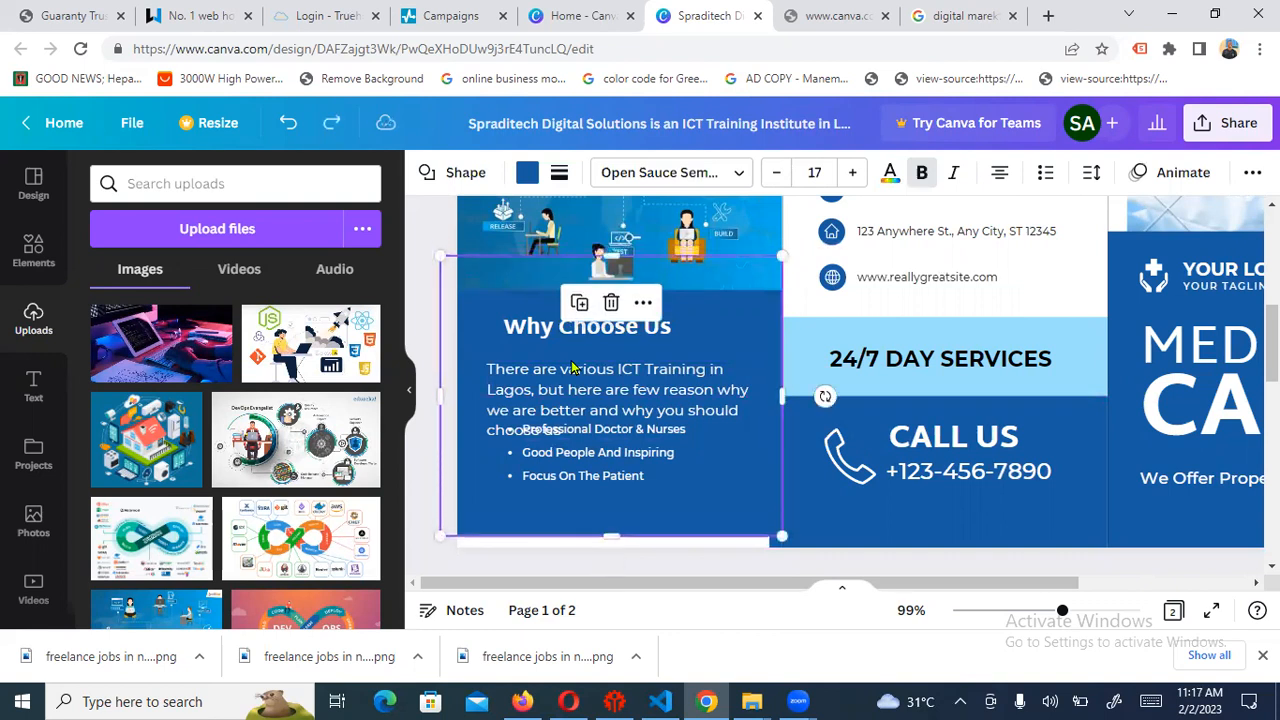
key("Down")
key("Down")
key("Down")
key("Down")
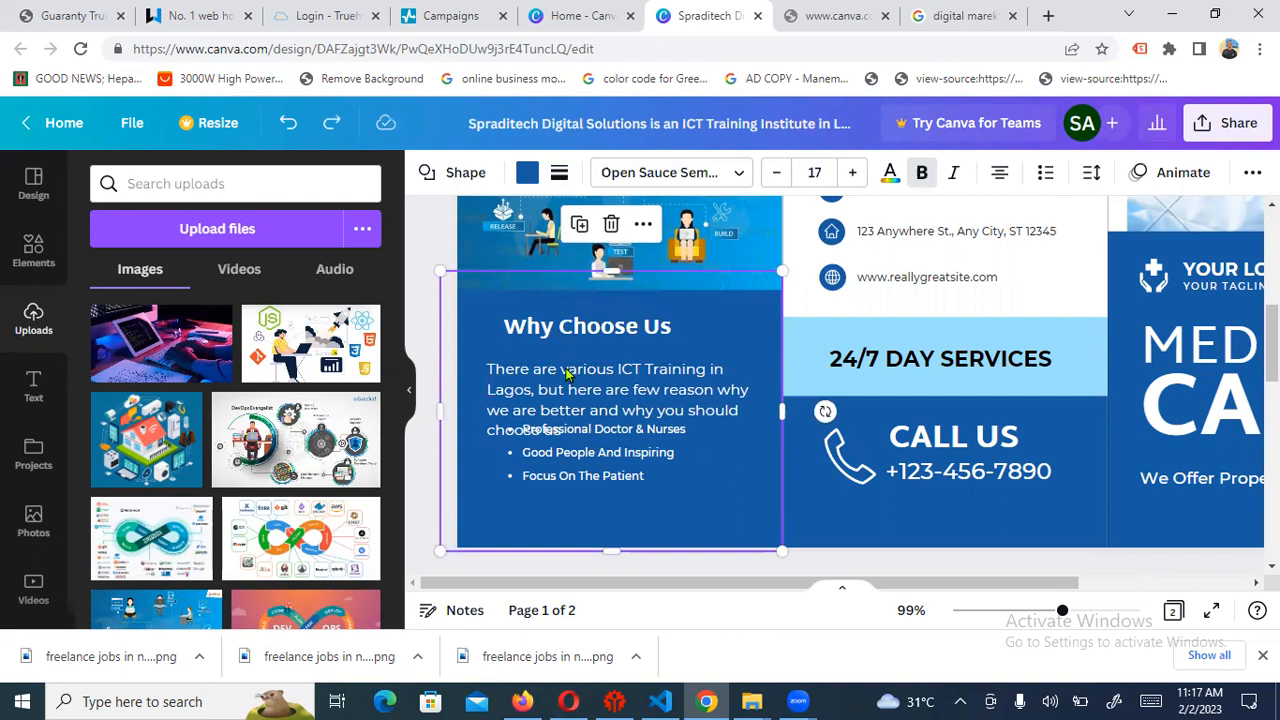
Place the paragraph just below the heading and widen it so it wraps to three lines
left_click(560, 388)
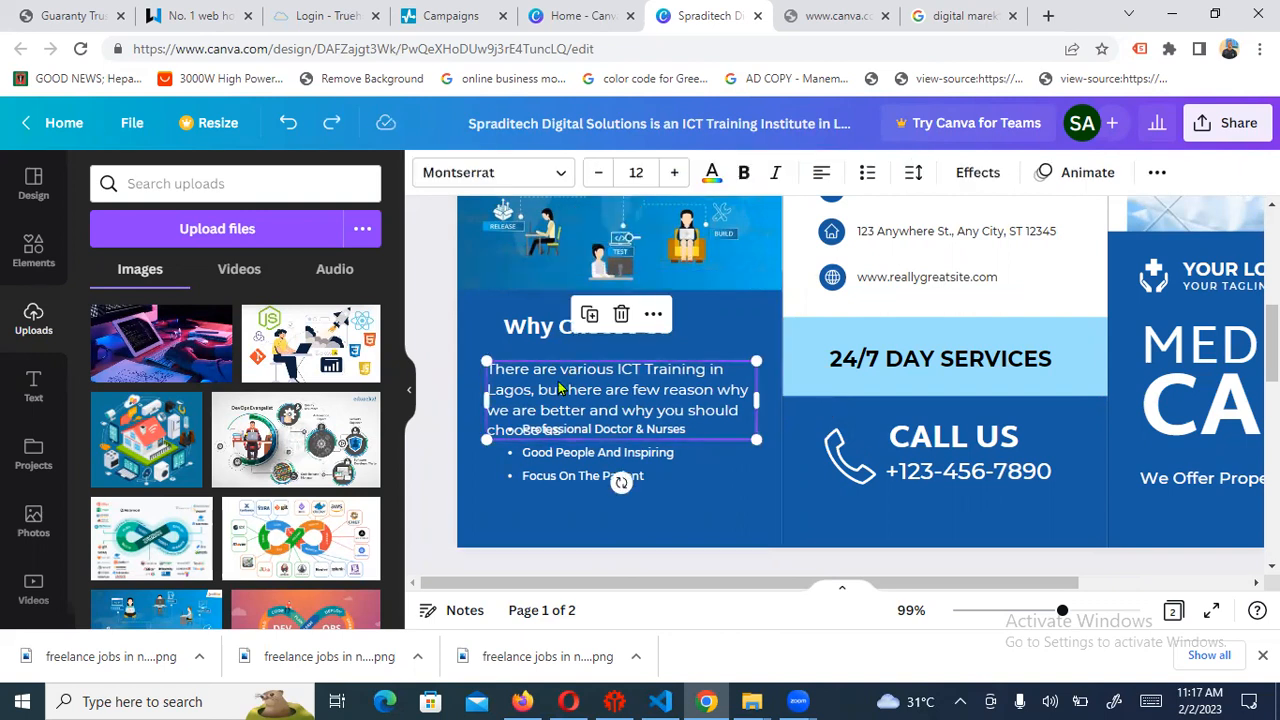
key("Up")
key("Up")
key("Up")
key("Up")
key("Up")
key("Up")
key("Up")
key("Up")
key("Up")
key("Up")
key("Up")
key("Up")
key("Up")
key("Up")
key("Up")
key("Up")
key("Up")
key("Up")
key("Down")
key("Down")
key("Down")
key("Down")
key("Down")
key("Down")
key("Down")
key("Down")
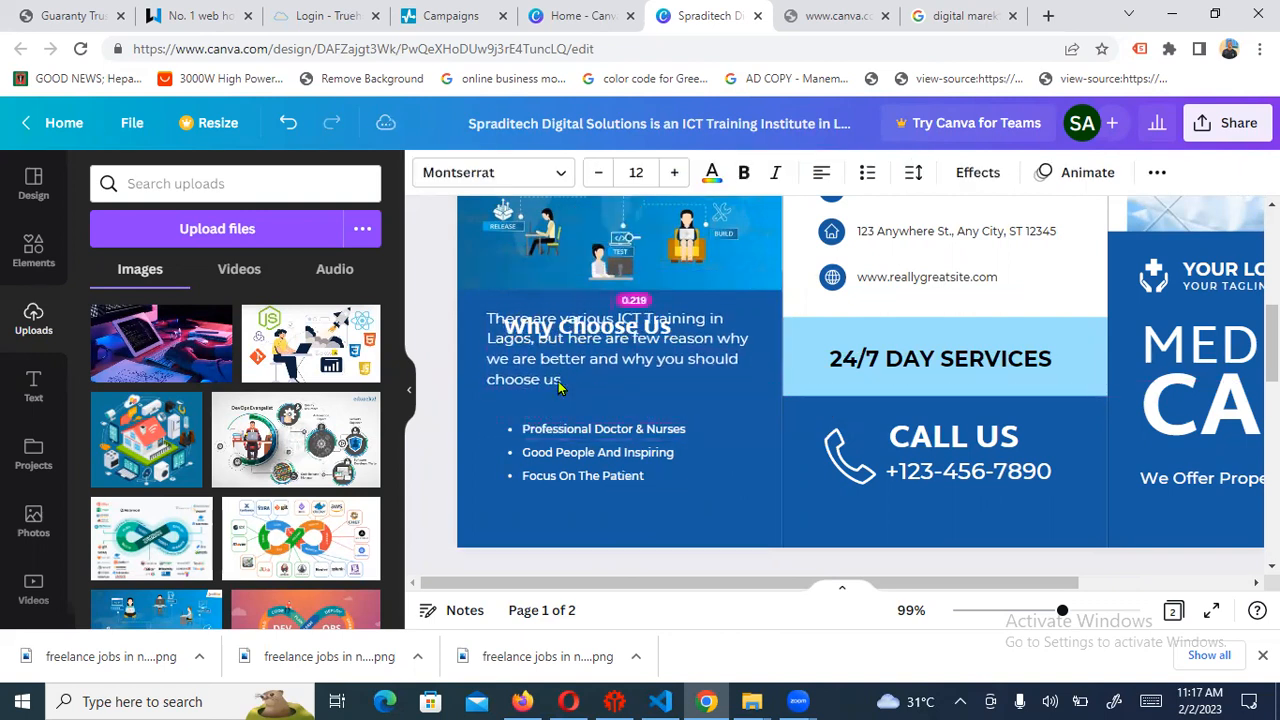
key("Down")
key("Down")
key("Down")
key("Down")
key("Down")
key("Down")
key("Down")
key("Down")
key("Down")
key("Down")
key("Down")
key("Down")
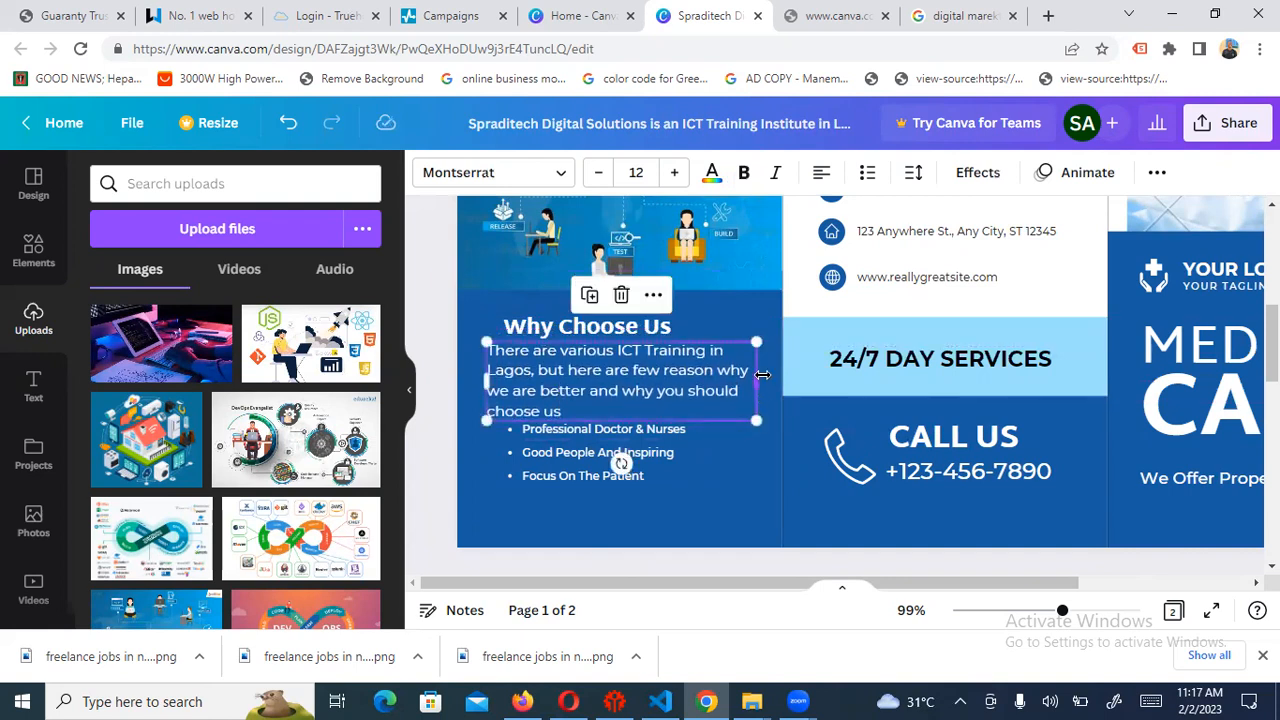
left_click_drag(758, 374, 782, 376)
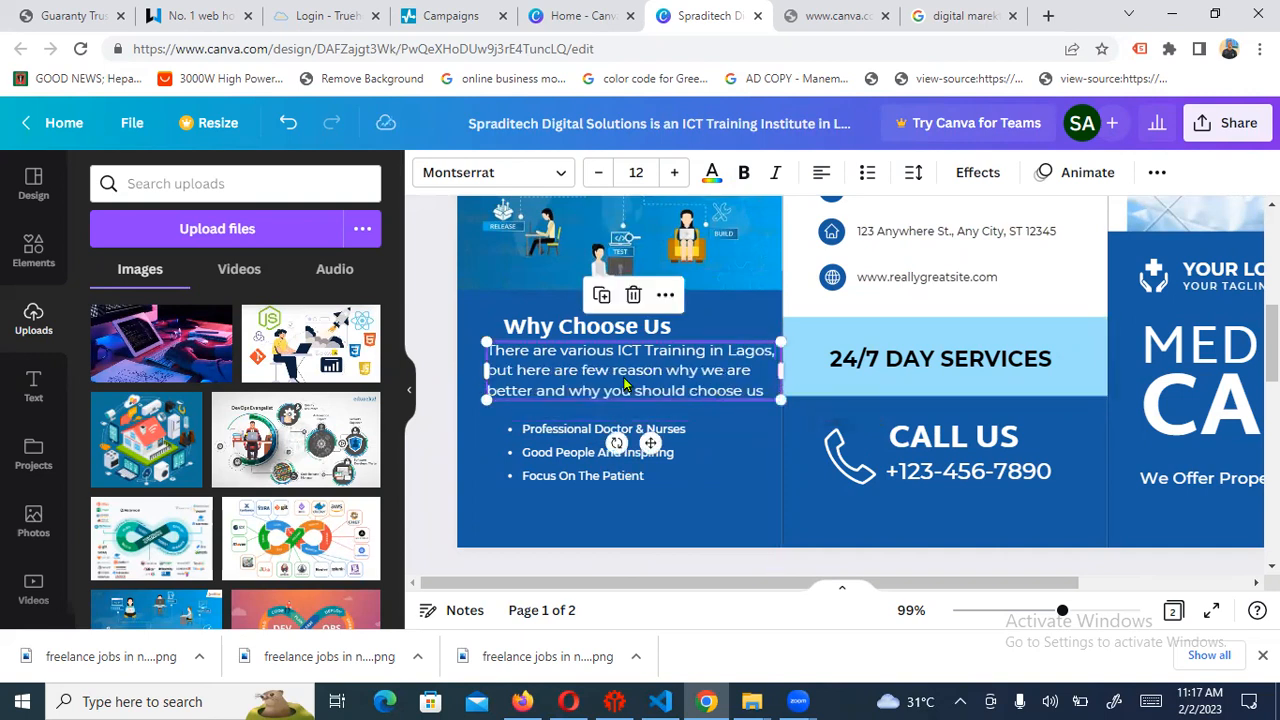
key("Left")
key("Left")
key("Left")
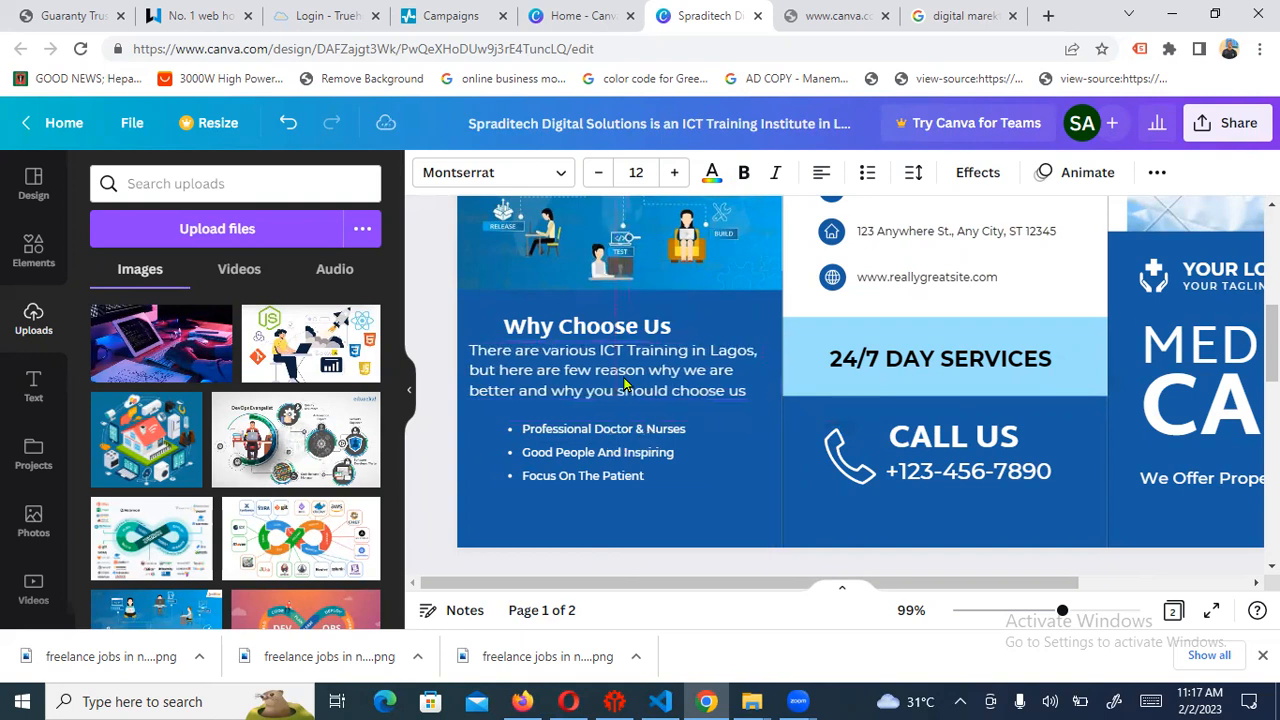
key("Right")
key("Right")
key("Right")
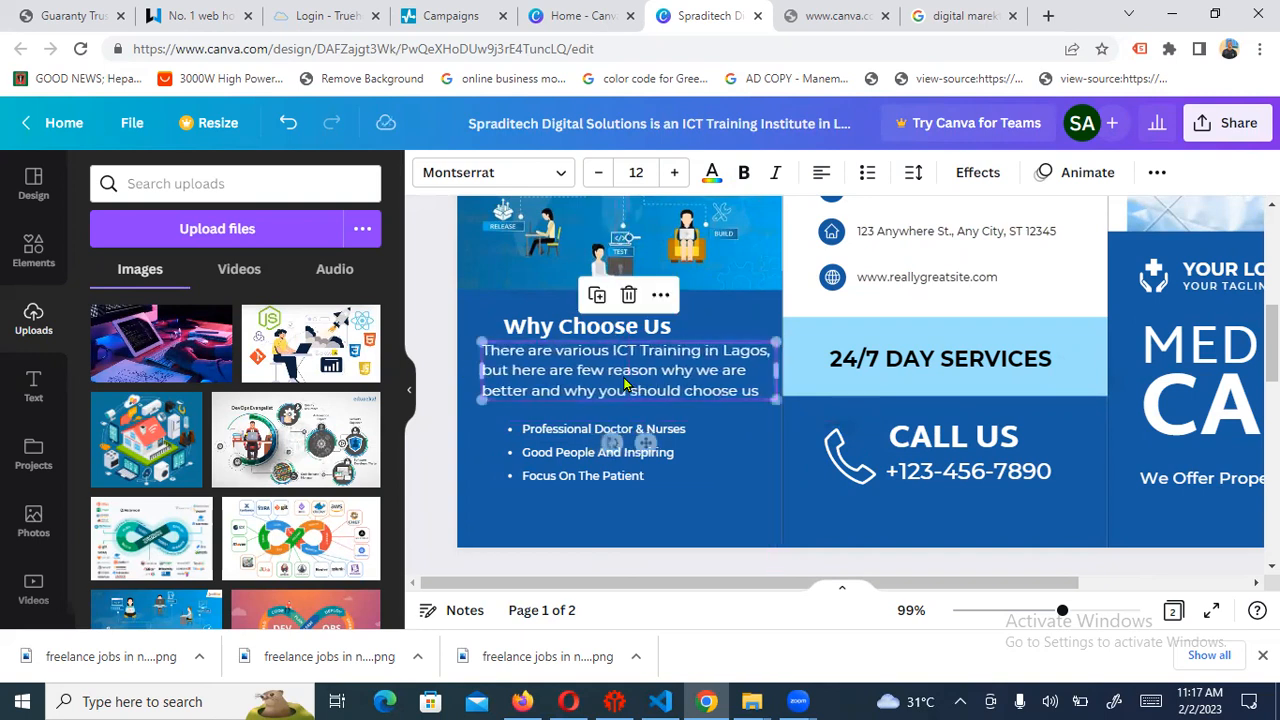
key("Left")
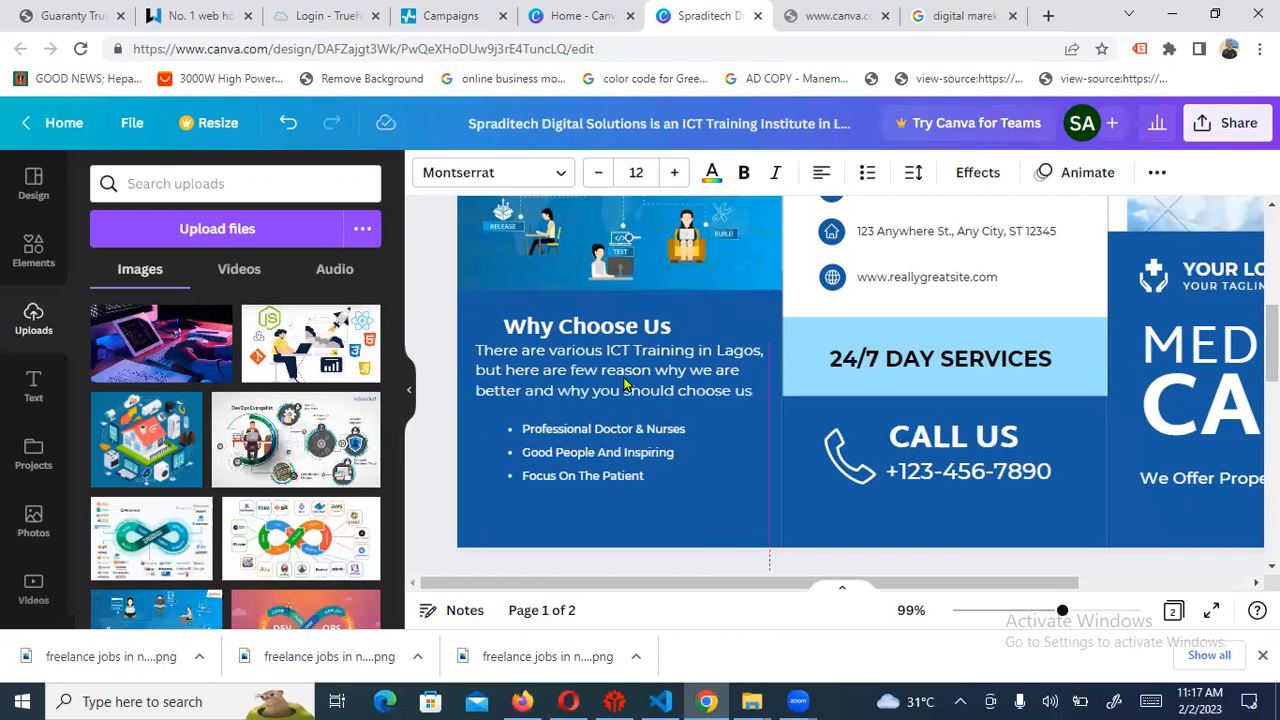
Change the first bullet to 'Detailed Approach'
left_click(566, 440)
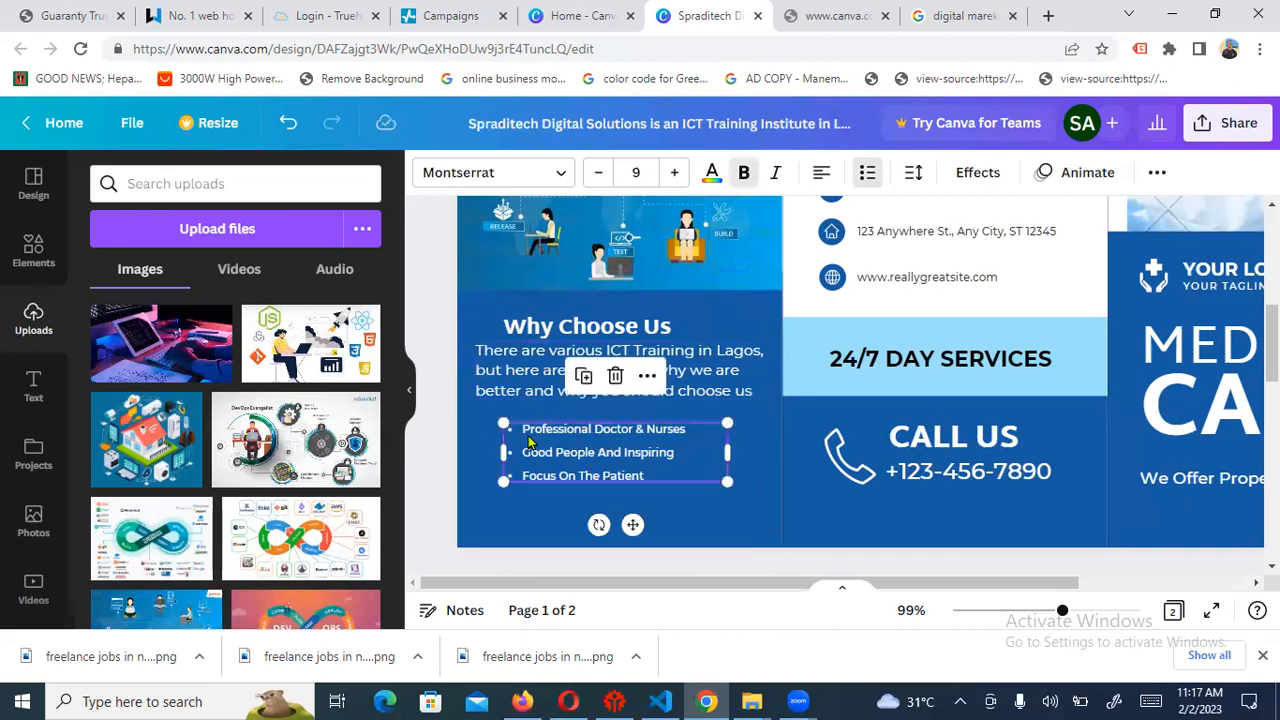
left_click(528, 436)
left_click(528, 433)
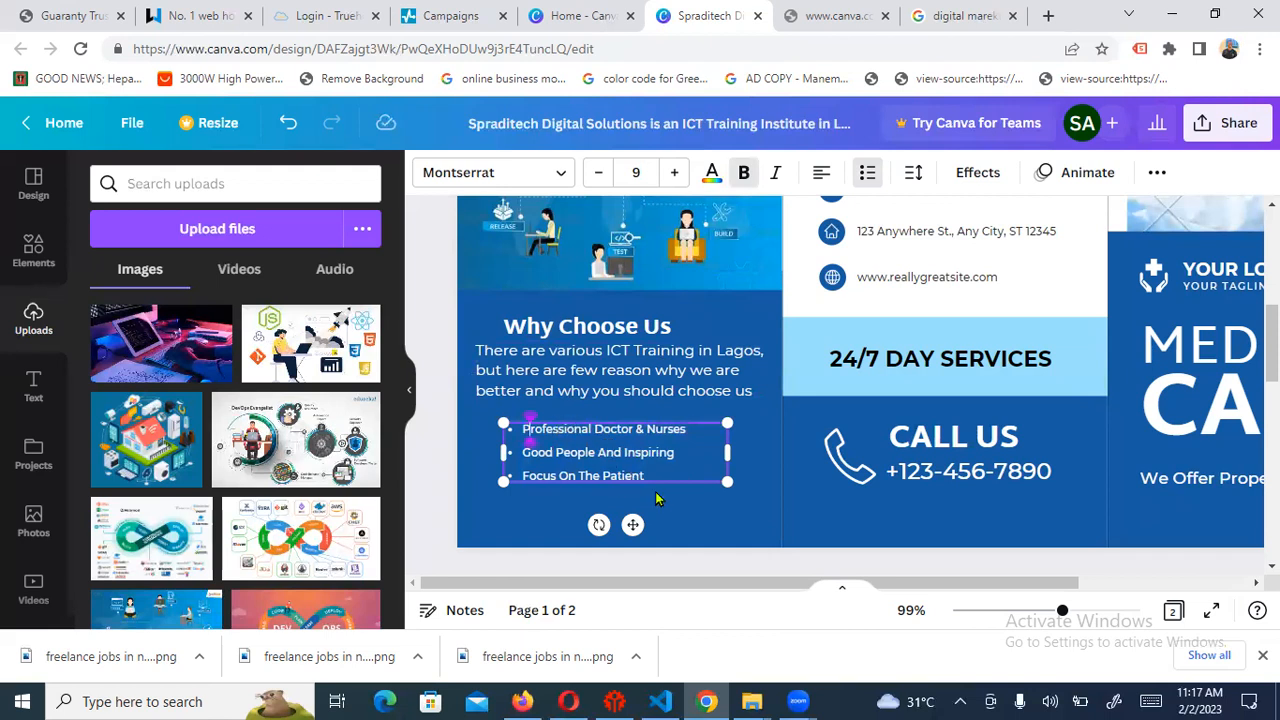
key("BackSpace")
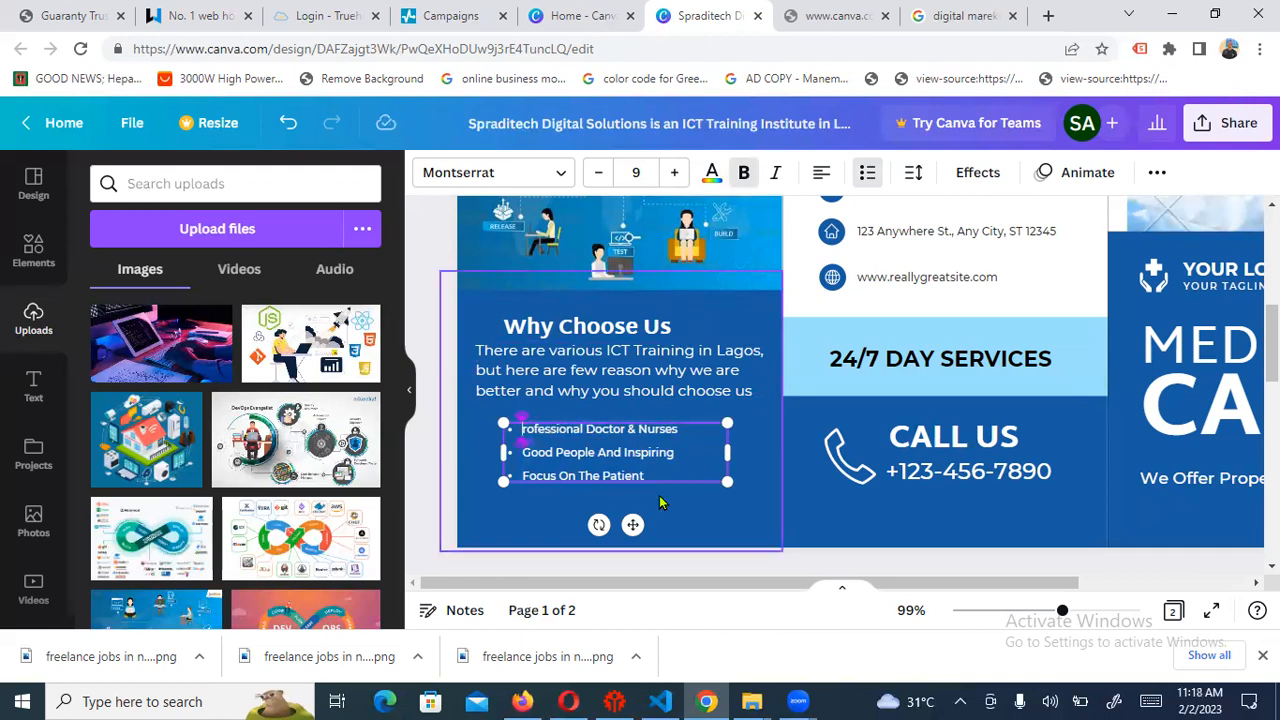
type("Detaile")
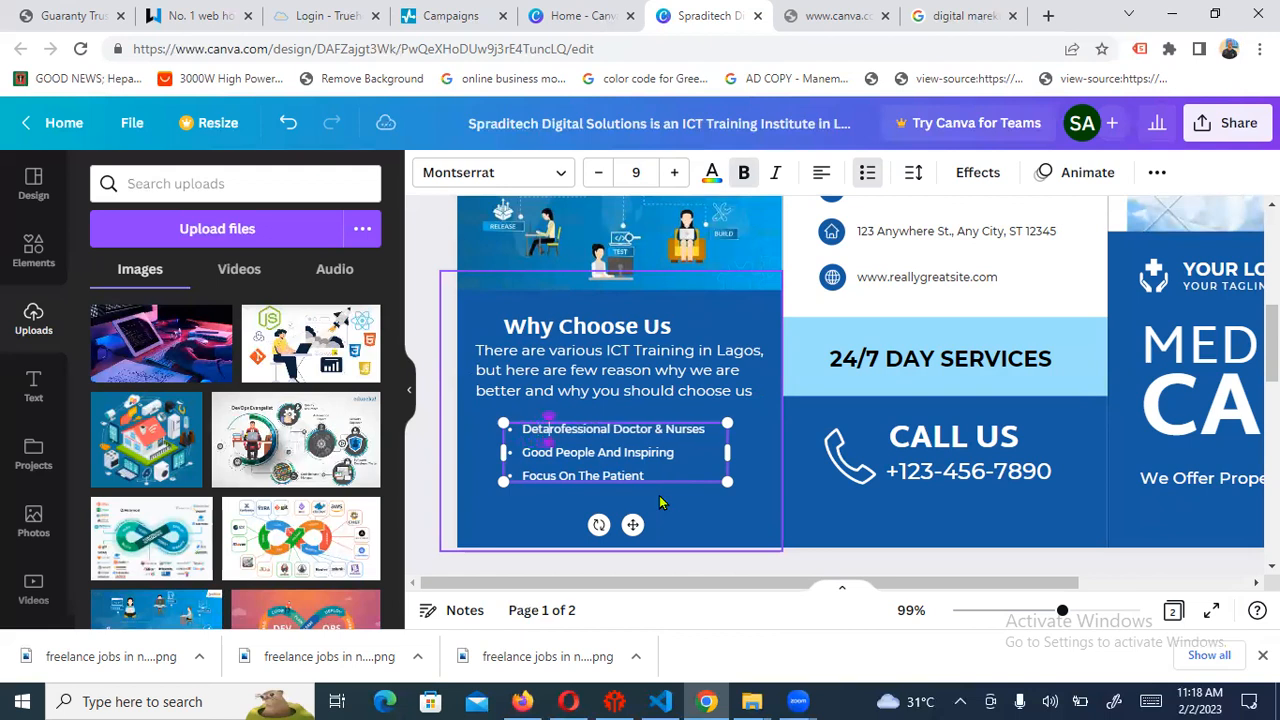
type("d App")
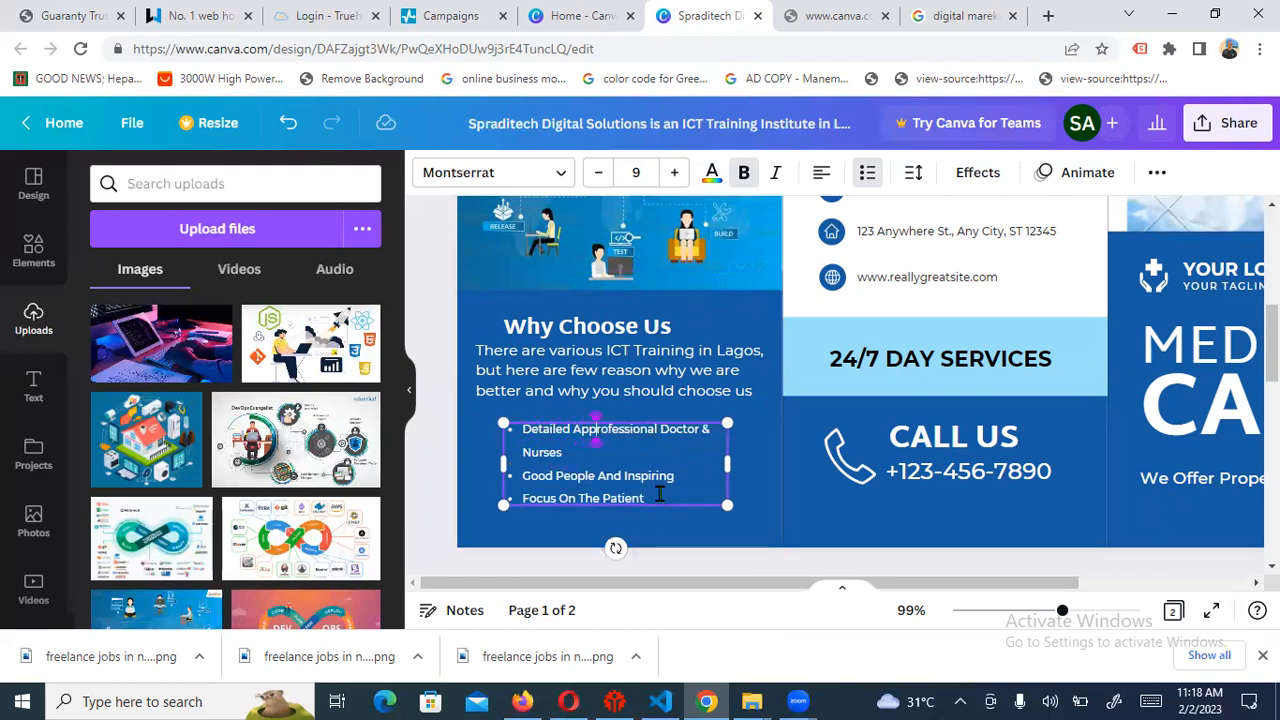
type("roac")
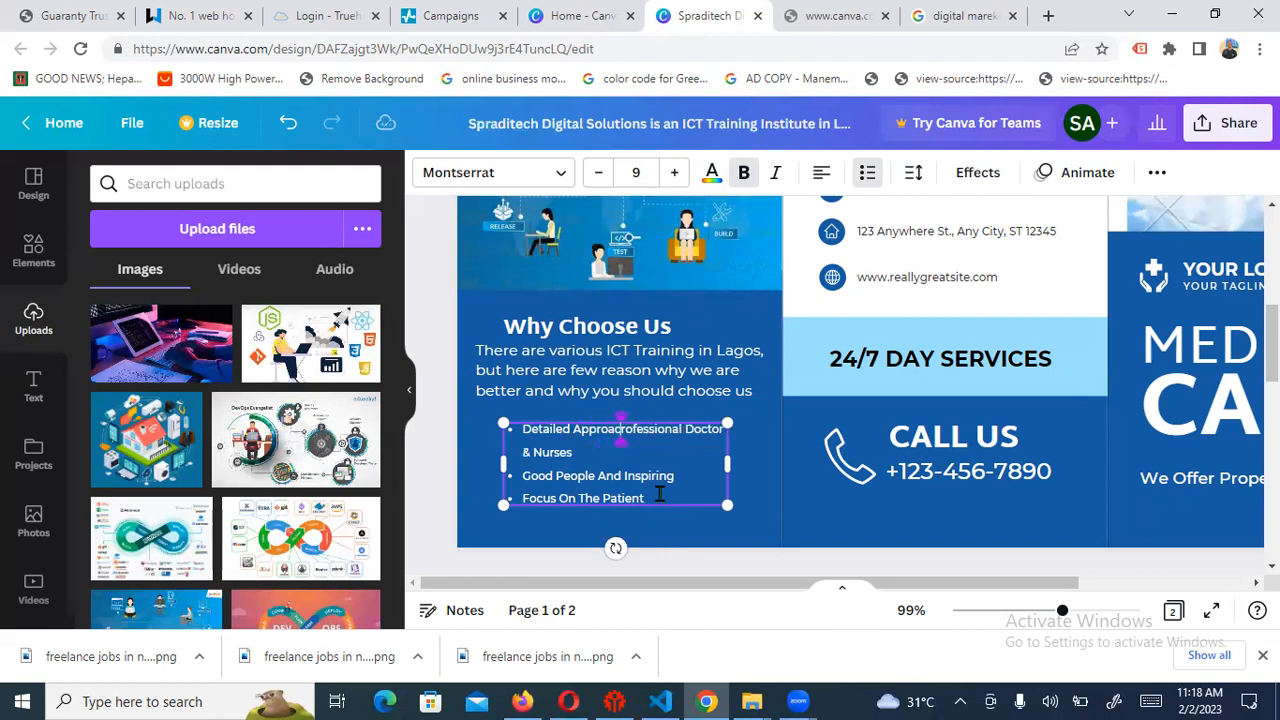
key("Delete")
key("Delete")
key("Delete")
key("Delete")
key("Delete")
key("Delete")
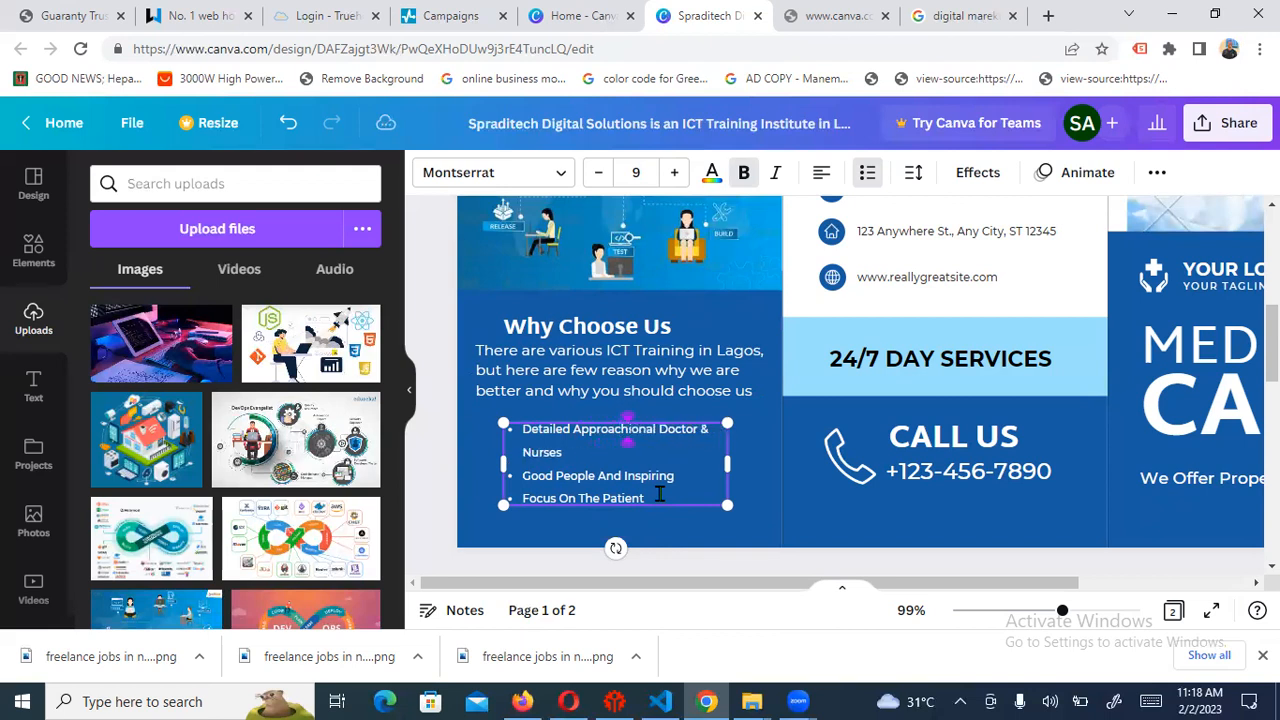
type("h")
key("Delete")
key("Delete")
key("Delete")
key("Delete")
key("Delete")
key("Delete")
key("Delete")
key("Delete")
key("Delete")
key("Delete")
key("Delete")
key("Delete")
key("Delete")
key("Delete")
key("Delete")
key("Delete")
key("Delete")
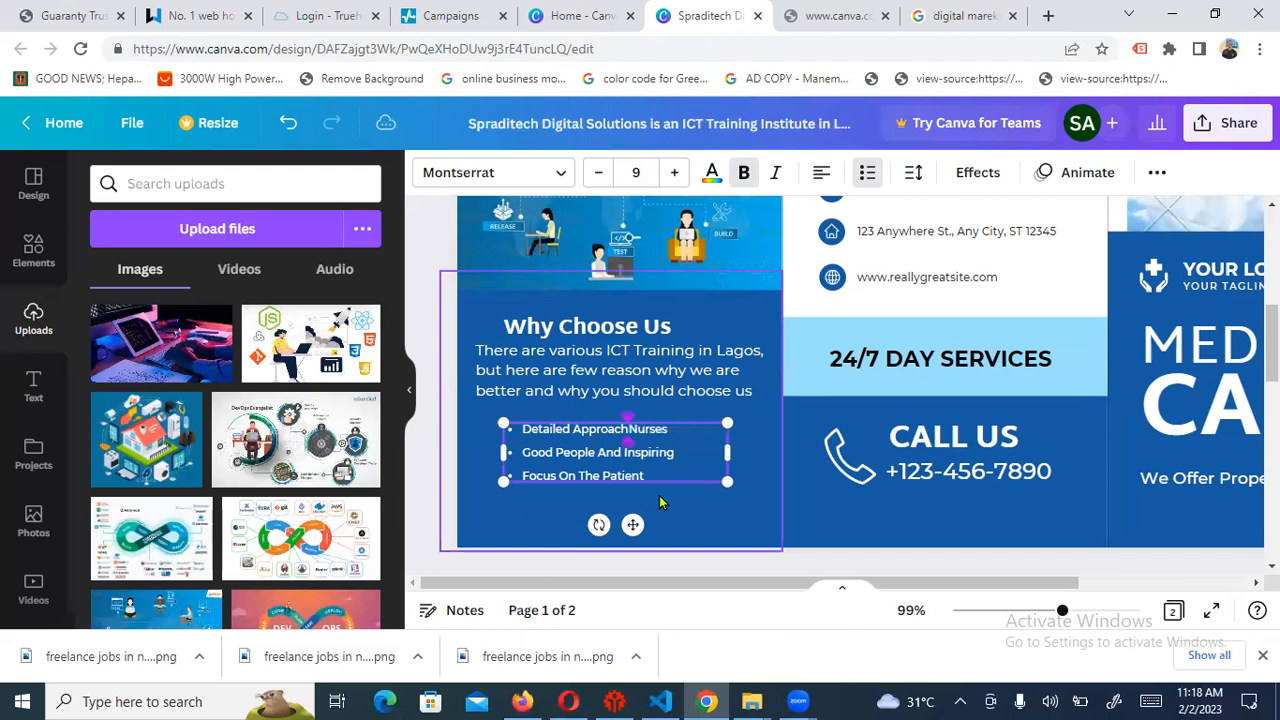
key("Delete")
key("Delete")
Change the second bullet to 'Conducive Learning Environment'
double_click(545, 455)
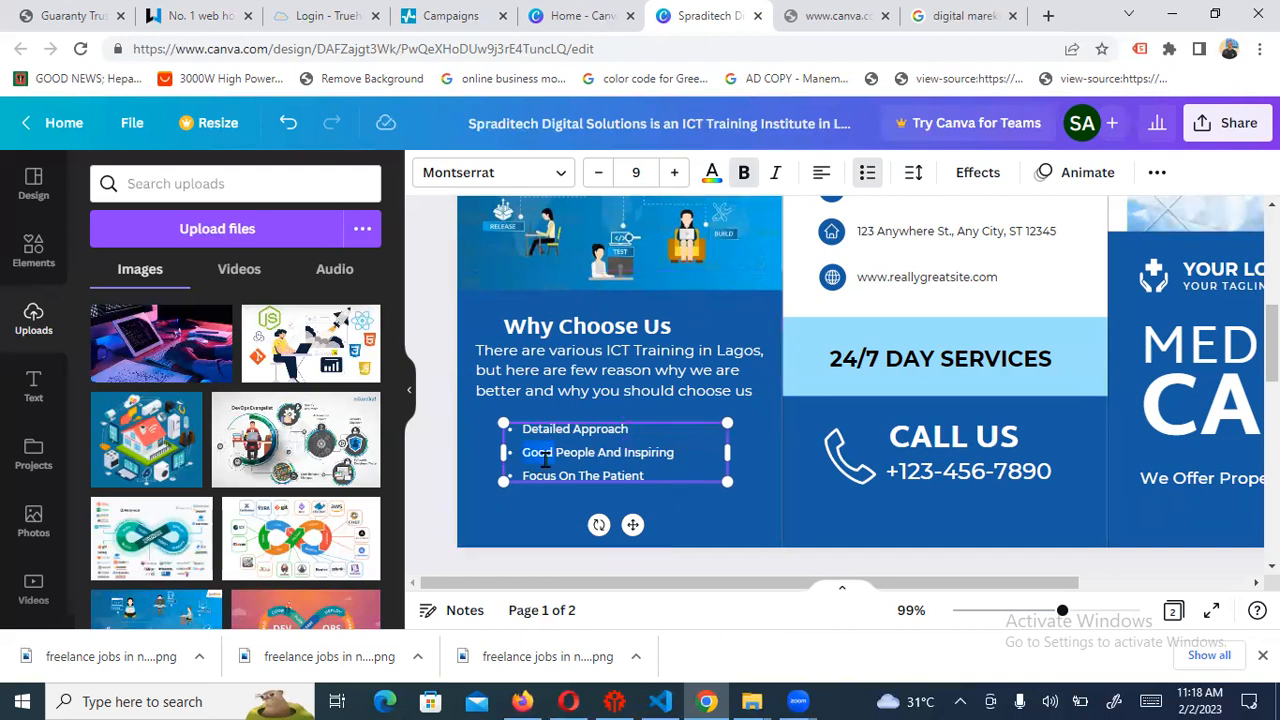
key("BackSpace")
key("BackSpace")
key("BackSpace")
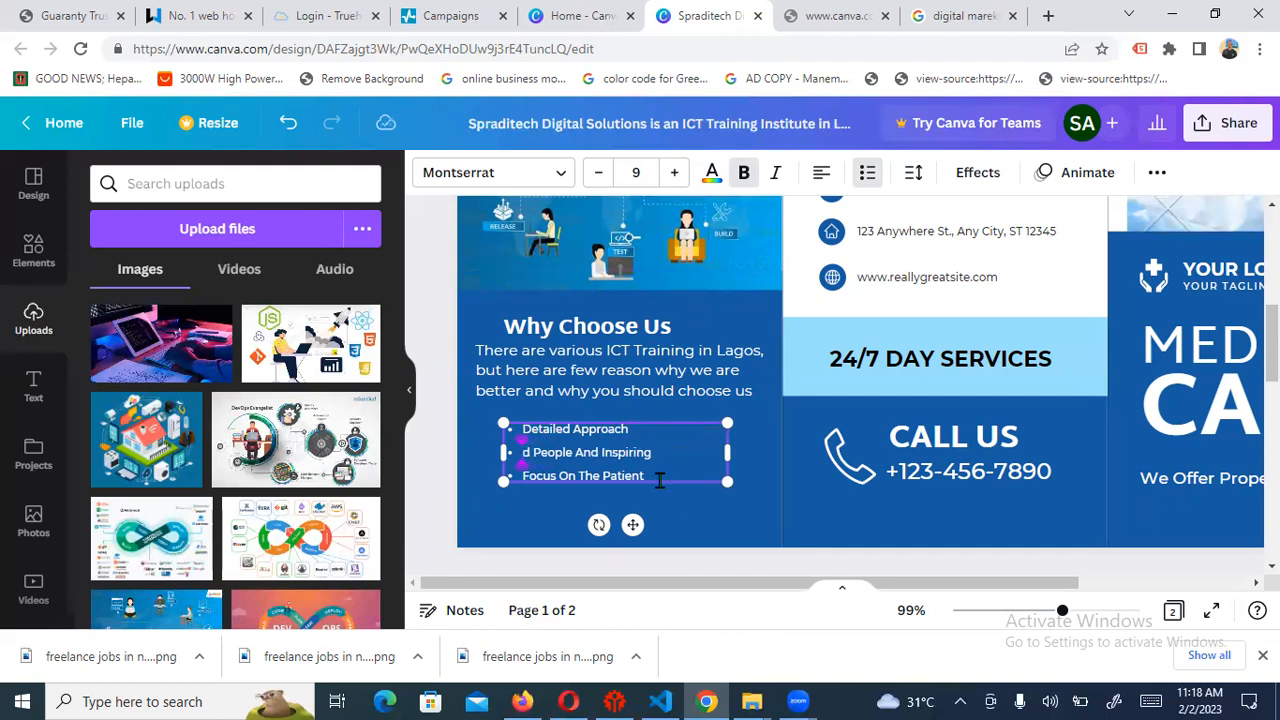
type("Conduciv")
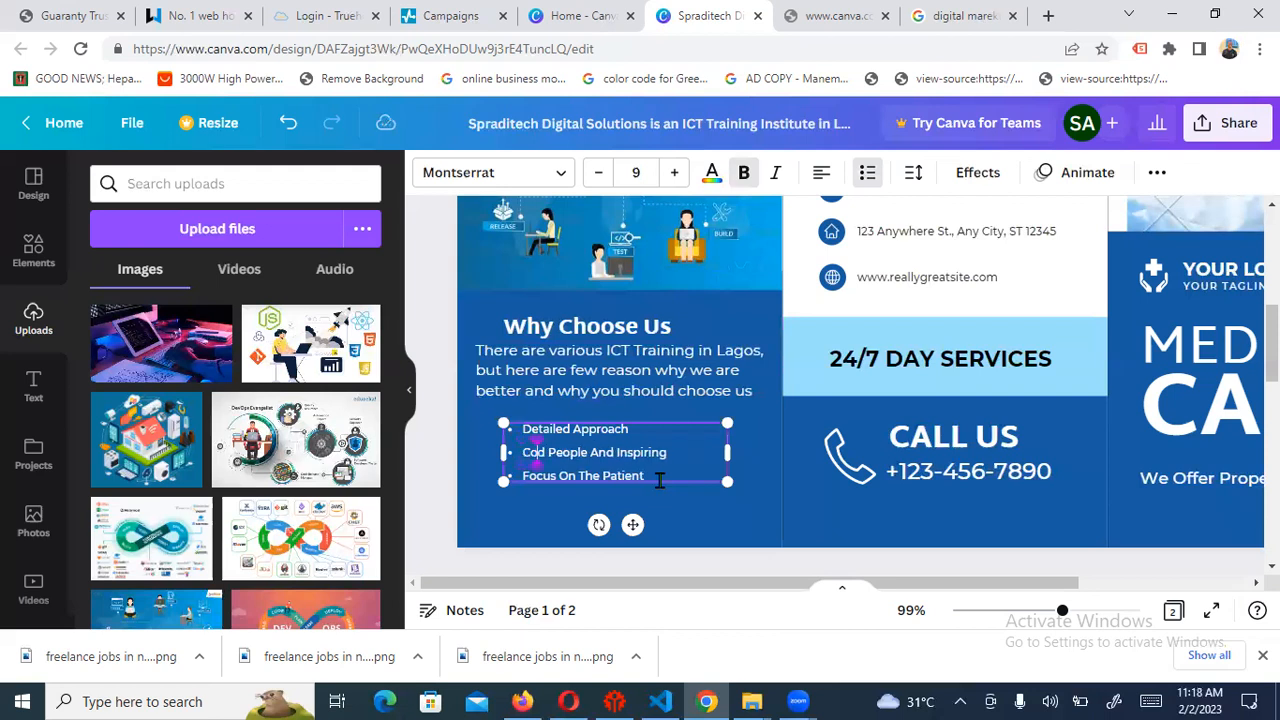
type("e")
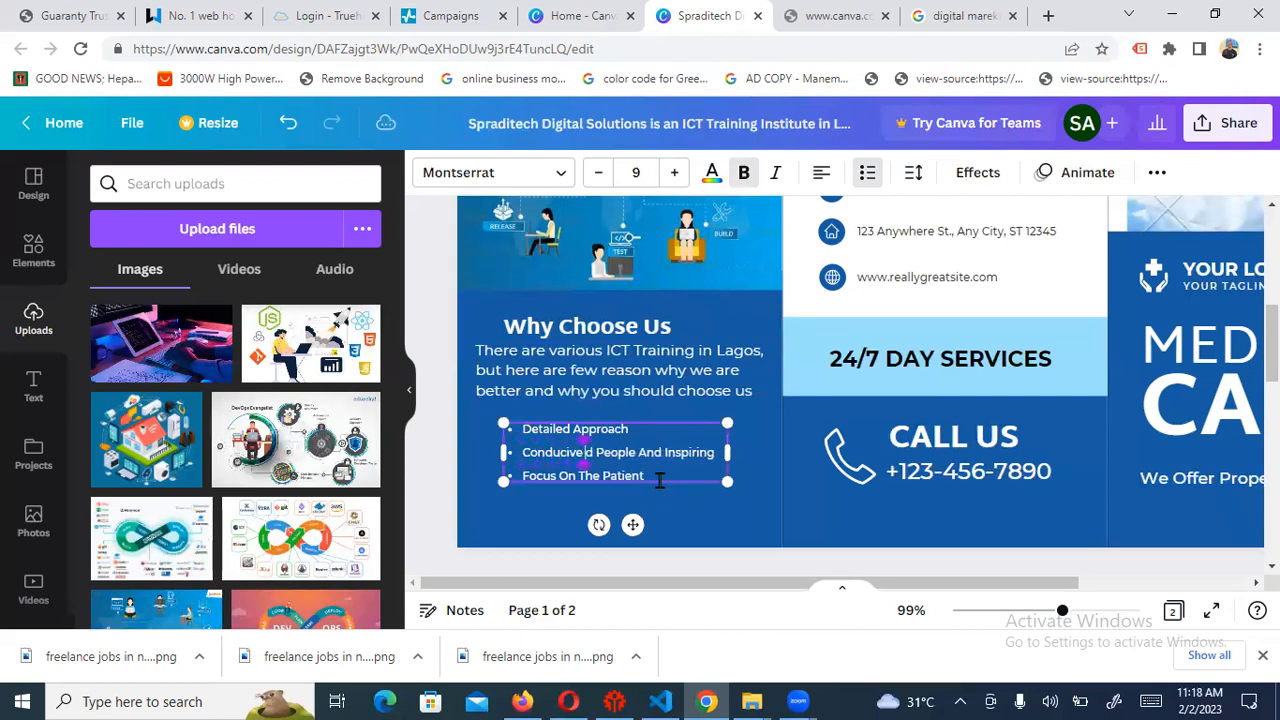
type(" Lan")
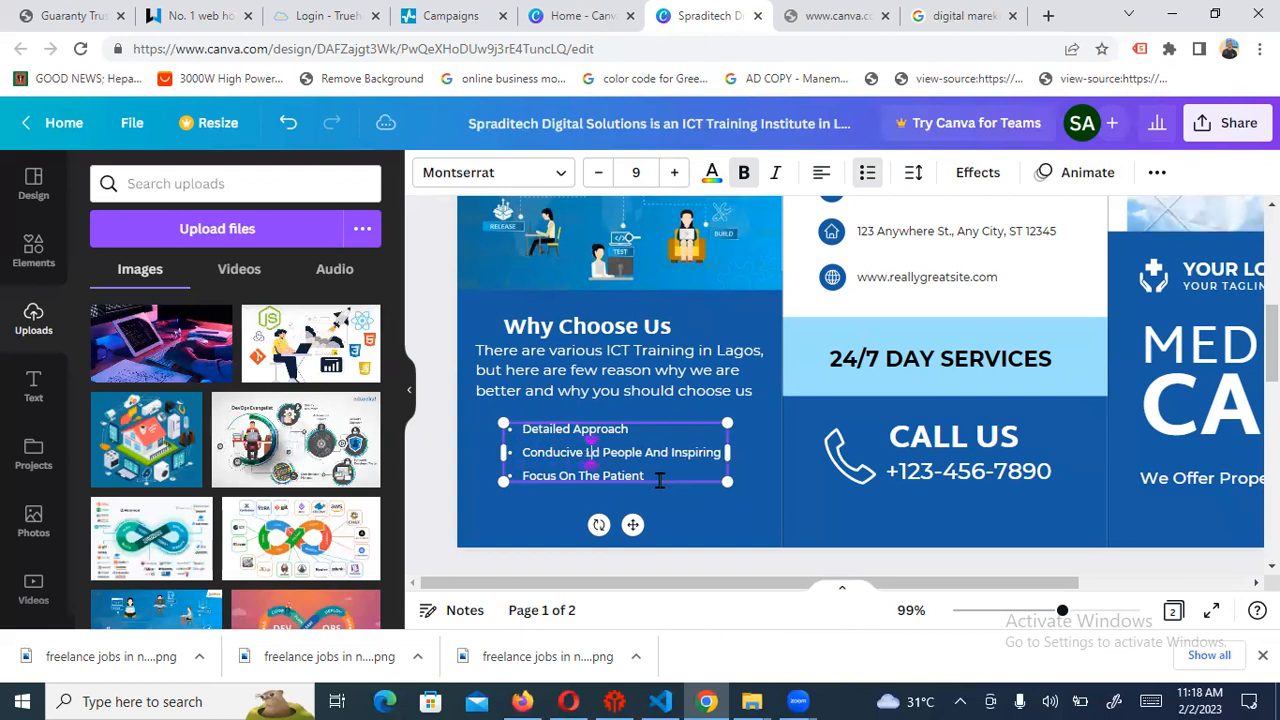
key("BackSpace")
key("BackSpace")
type("earning")
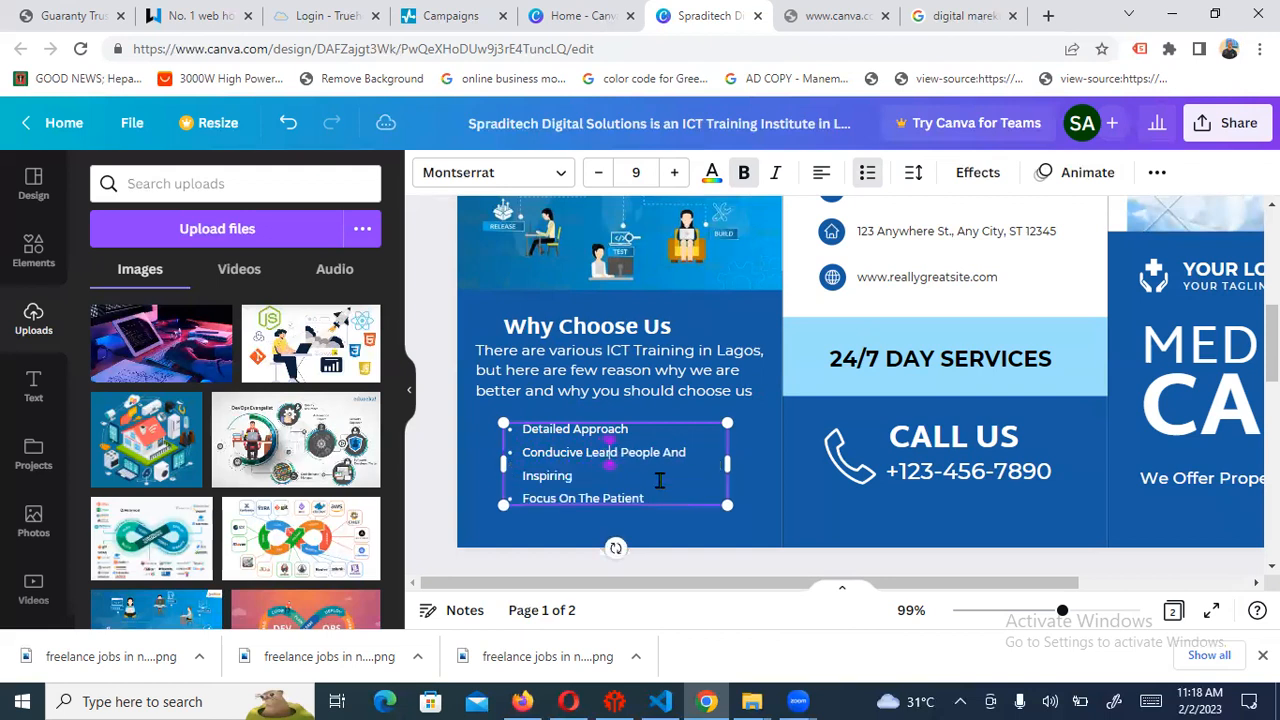
type(" Envir")
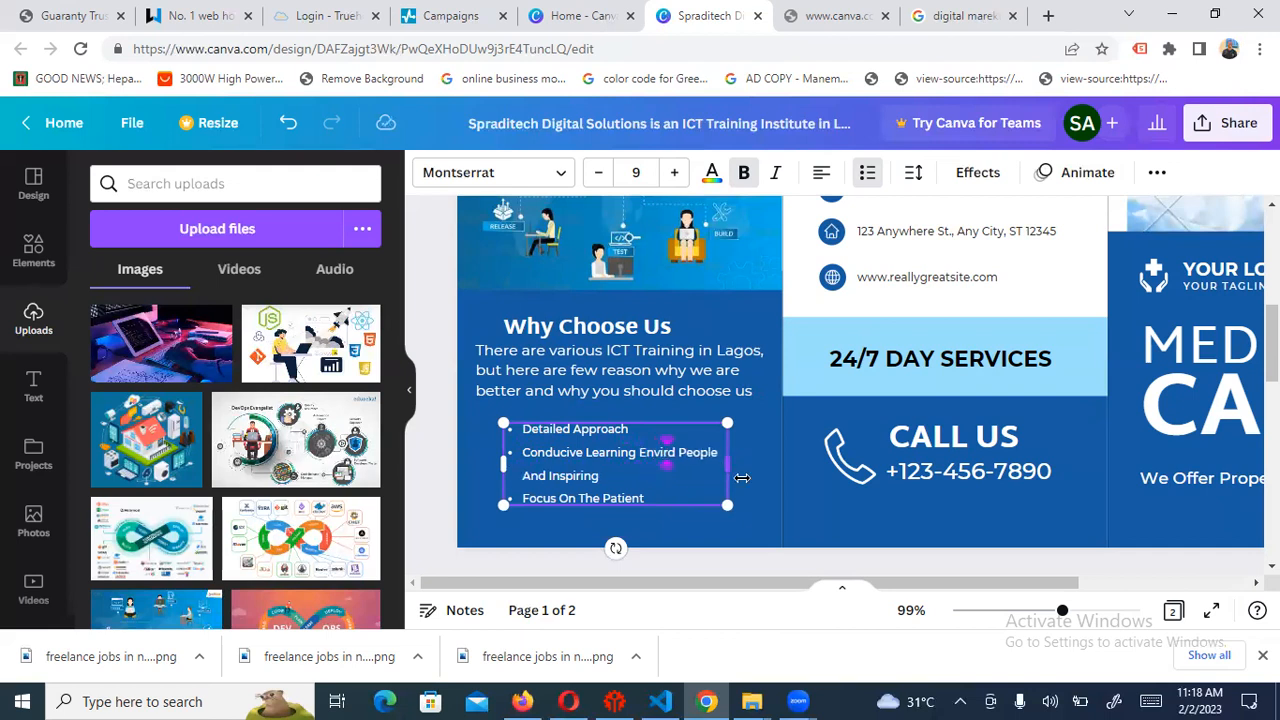
type("onment")
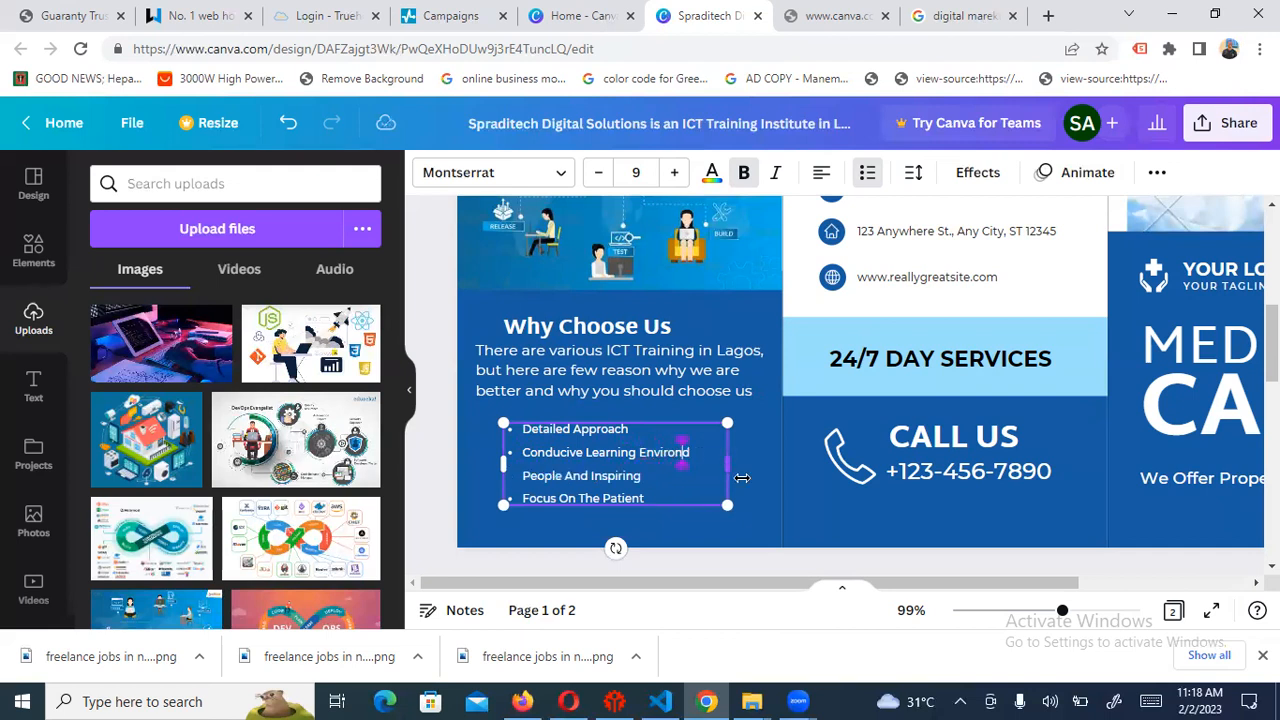
key("BackSpace")
key("BackSpace")
key("BackSpace")
key("BackSpace")
key("BackSpace")
key("BackSpace")
key("BackSpace")
key("BackSpace")
key("BackSpace")
key("BackSpace")
key("BackSpace")
key("BackSpace")
key("BackSpace")
key("BackSpace")
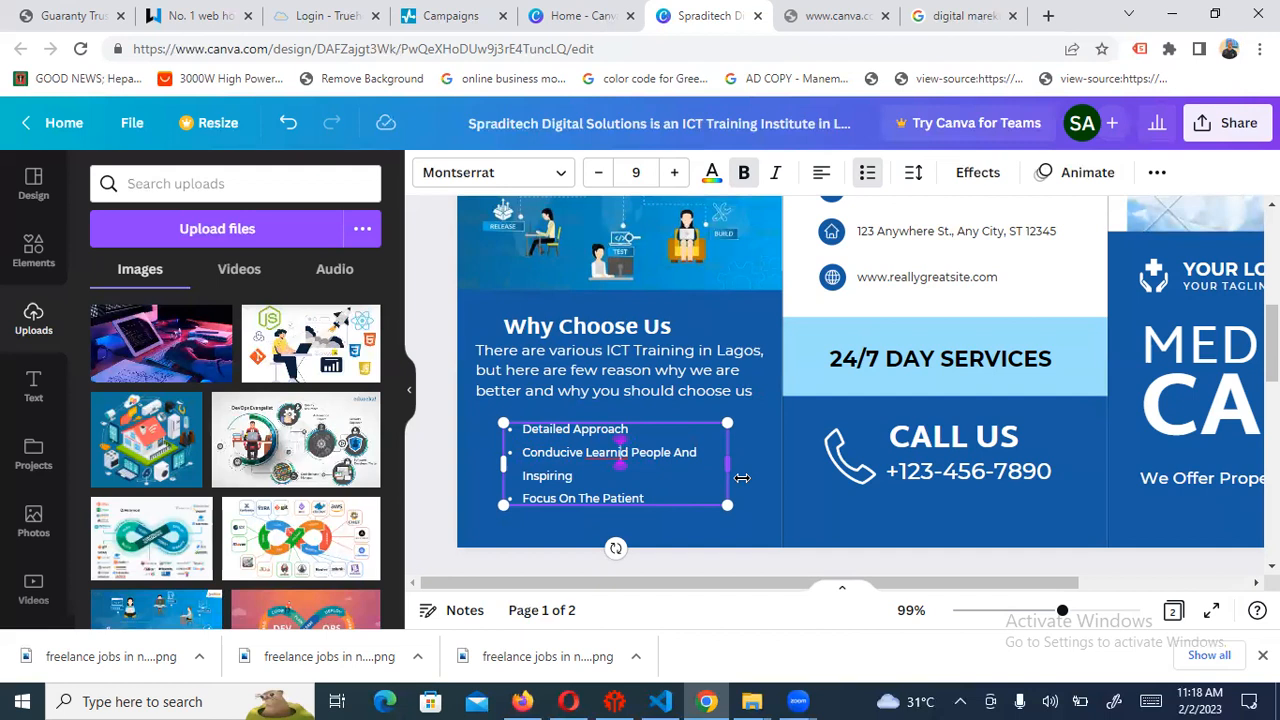
type("ng")
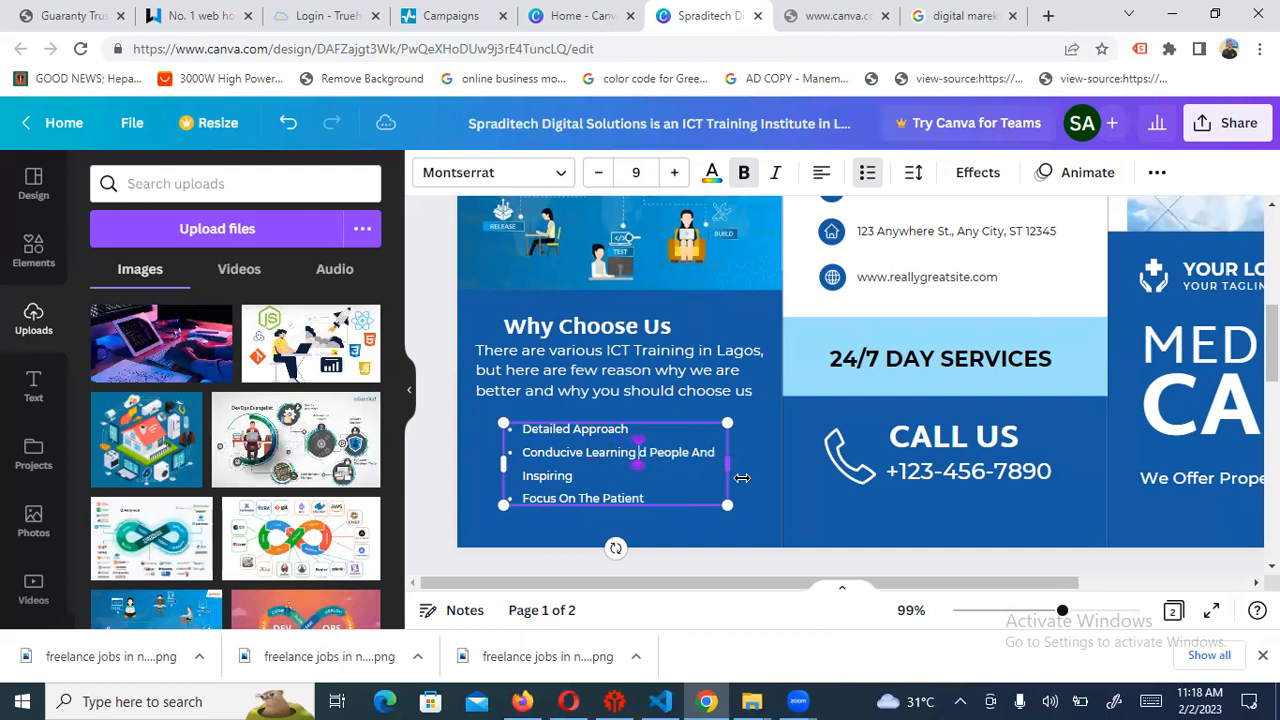
type(" Envirou")
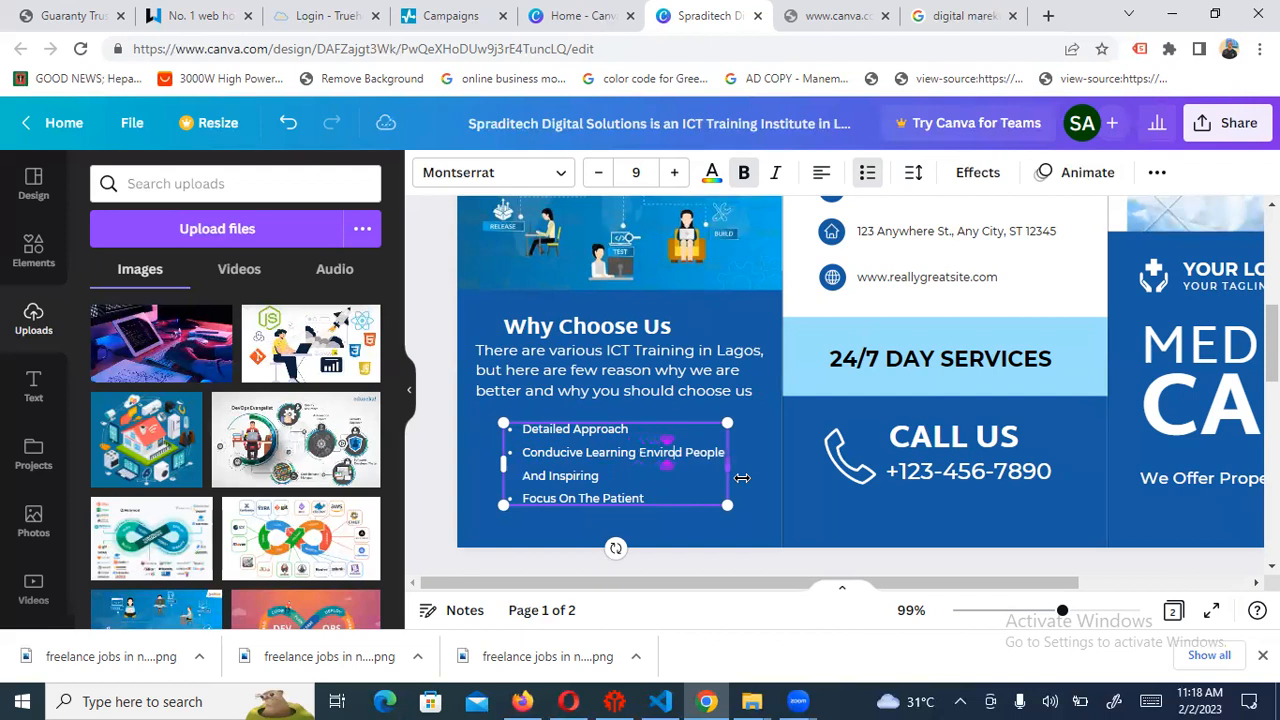
type("ment")
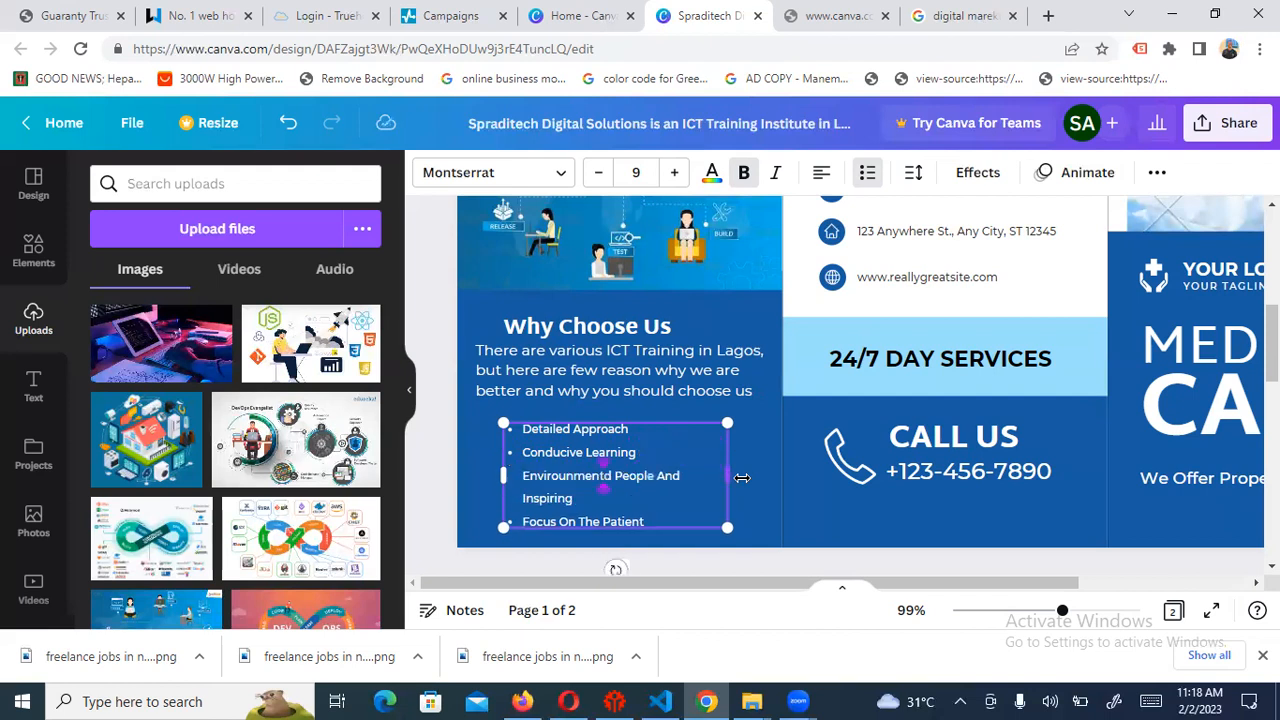
key("Delete")
key("Delete")
key("Delete")
key("Delete")
key("Delete")
key("Delete")
key("Delete")
key("Delete")
key("Delete")
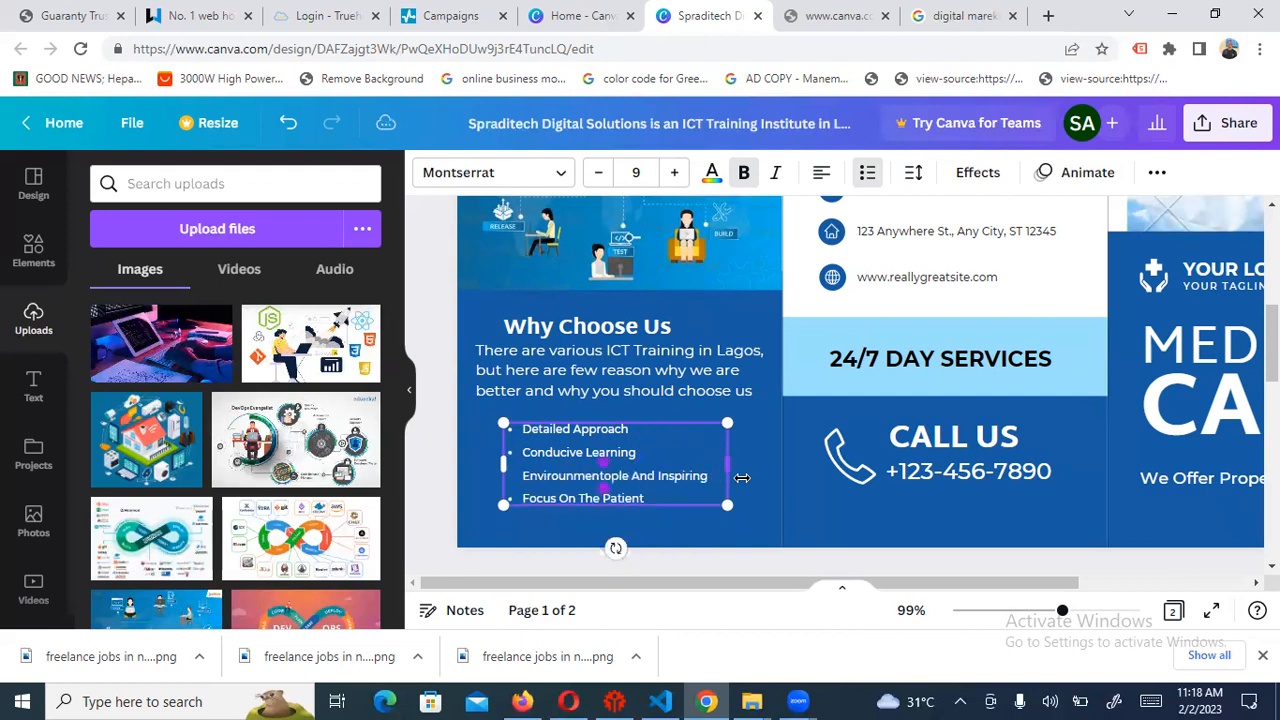
key("Delete")
key("Delete")
key("Delete")
key("Delete")
key("Delete")
key("Delete")
key("Delete")
key("Delete")
key("Delete")
key("Delete")
key("Delete")
key("Delete")
key("Delete")
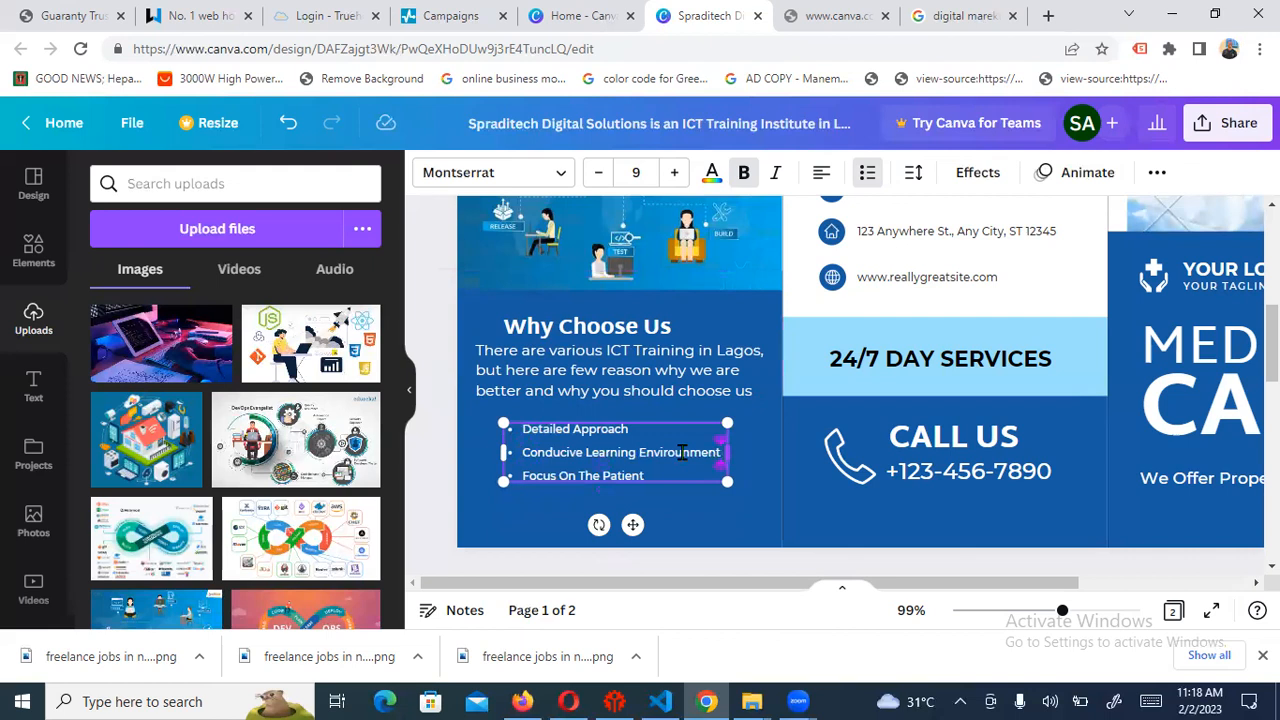
Retype the last bullet as 'Internship/Job Placement'
double_click(617, 478)
key("BackSpace")
key("BackSpace")
key("BackSpace")
key("BackSpace")
key("BackSpace")
key("BackSpace")
key("BackSpace")
key("BackSpace")
key("BackSpace")
key("BackSpace")
key("BackSpace")
key("BackSpace")
key("BackSpace")
key("BackSpace")
key("BackSpace")
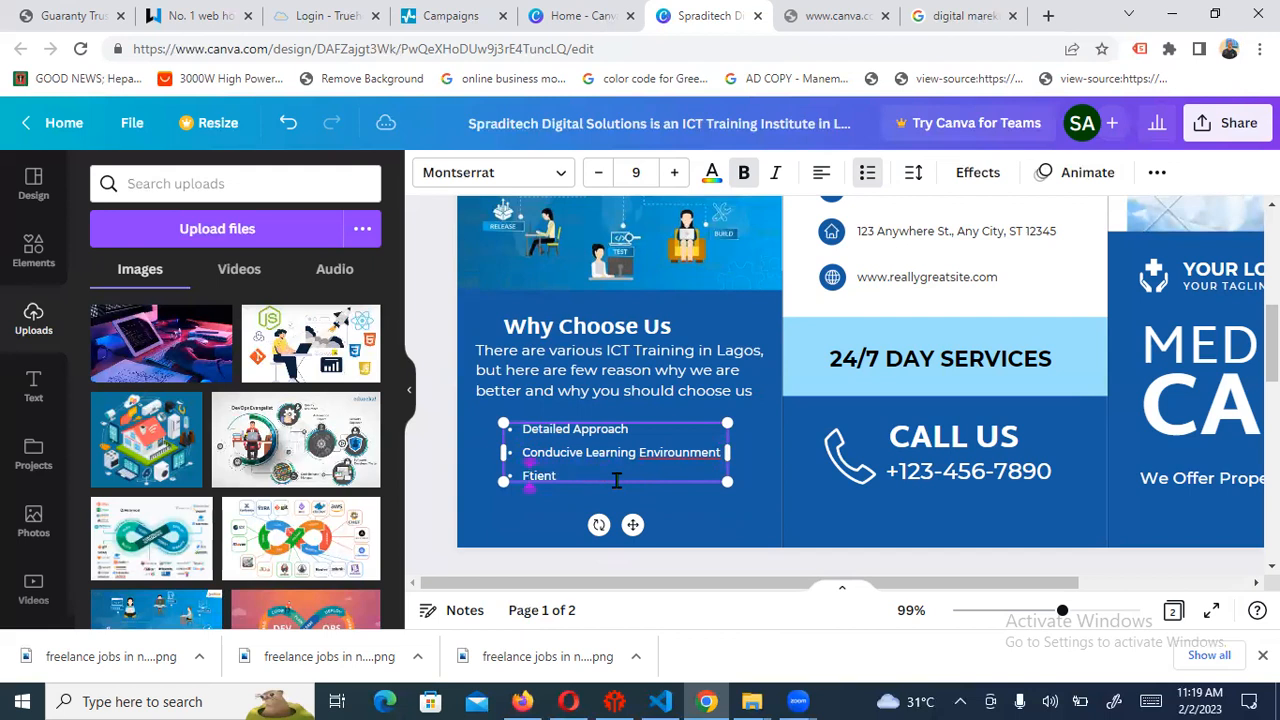
type("Internship")
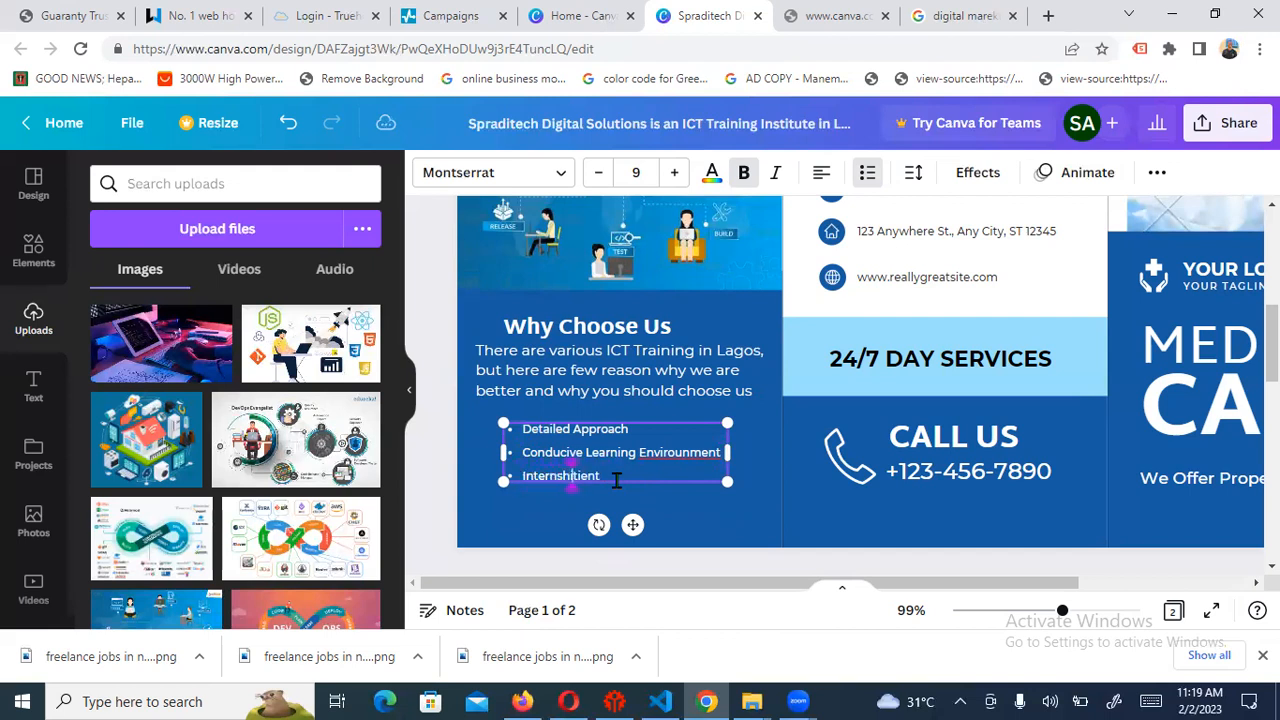
type("s")
key("BackSpace")
type("/Job Pracement")
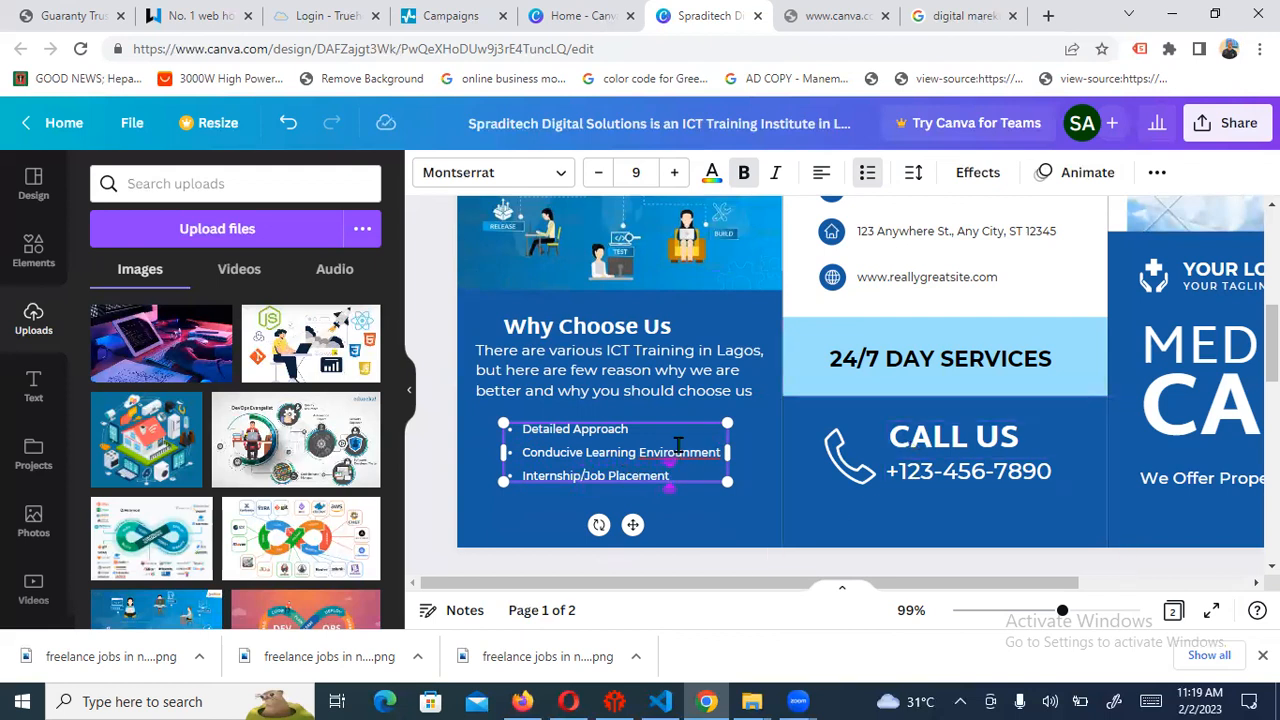
Remove the stray 'u' so the second bullet reads 'Environment'
left_click(775, 462)
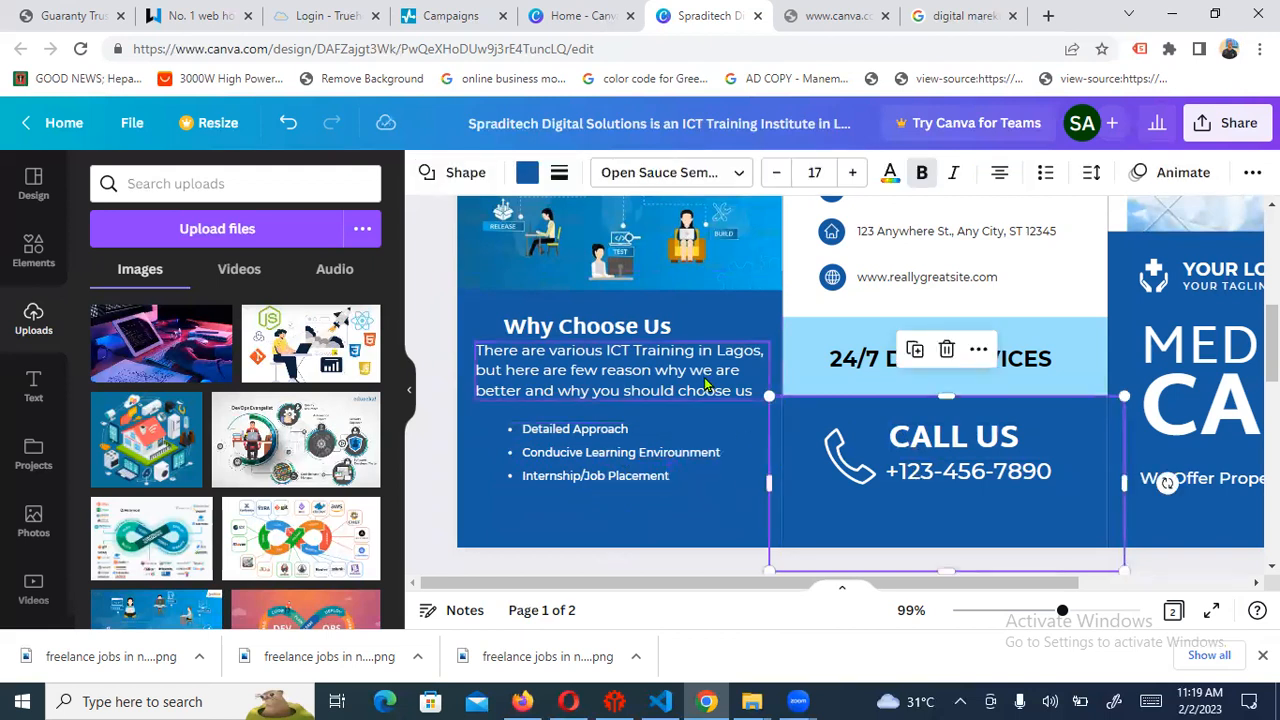
left_click(680, 464)
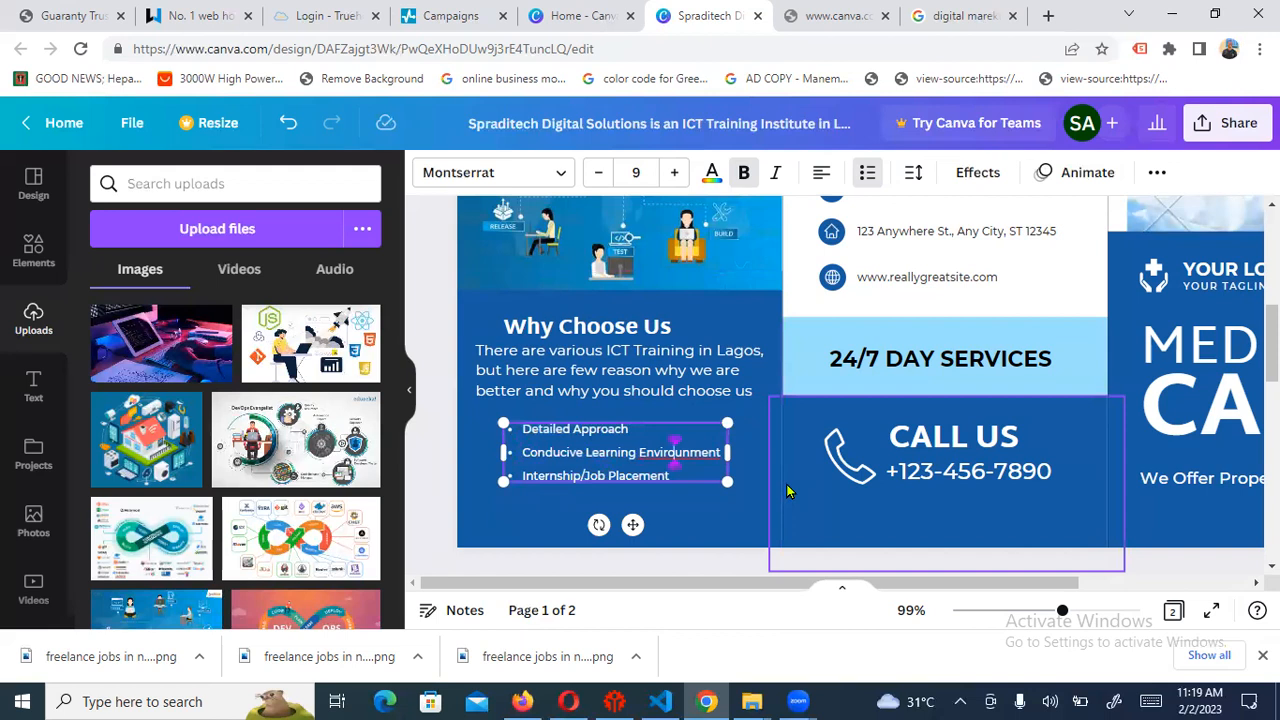
key("BackSpace")
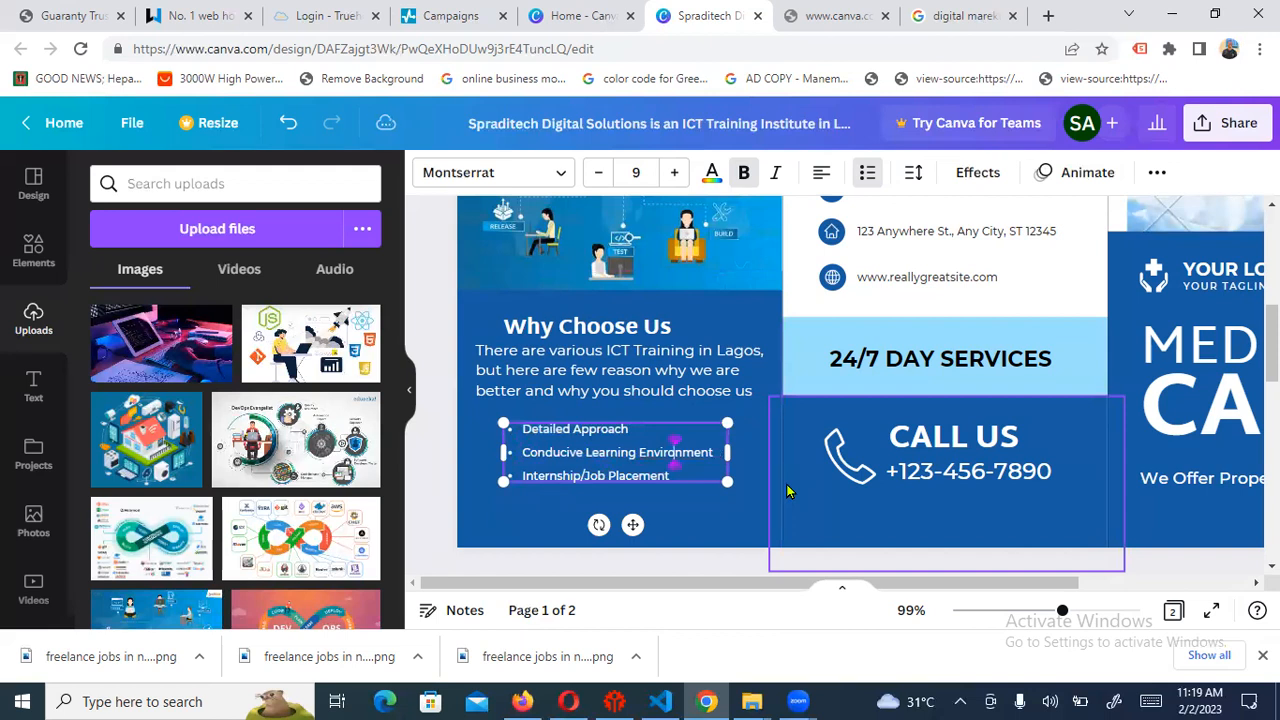
Enlarge the bullet list to size 12 and widen its box so each bullet fits one line
left_click(711, 355)
left_click(686, 453)
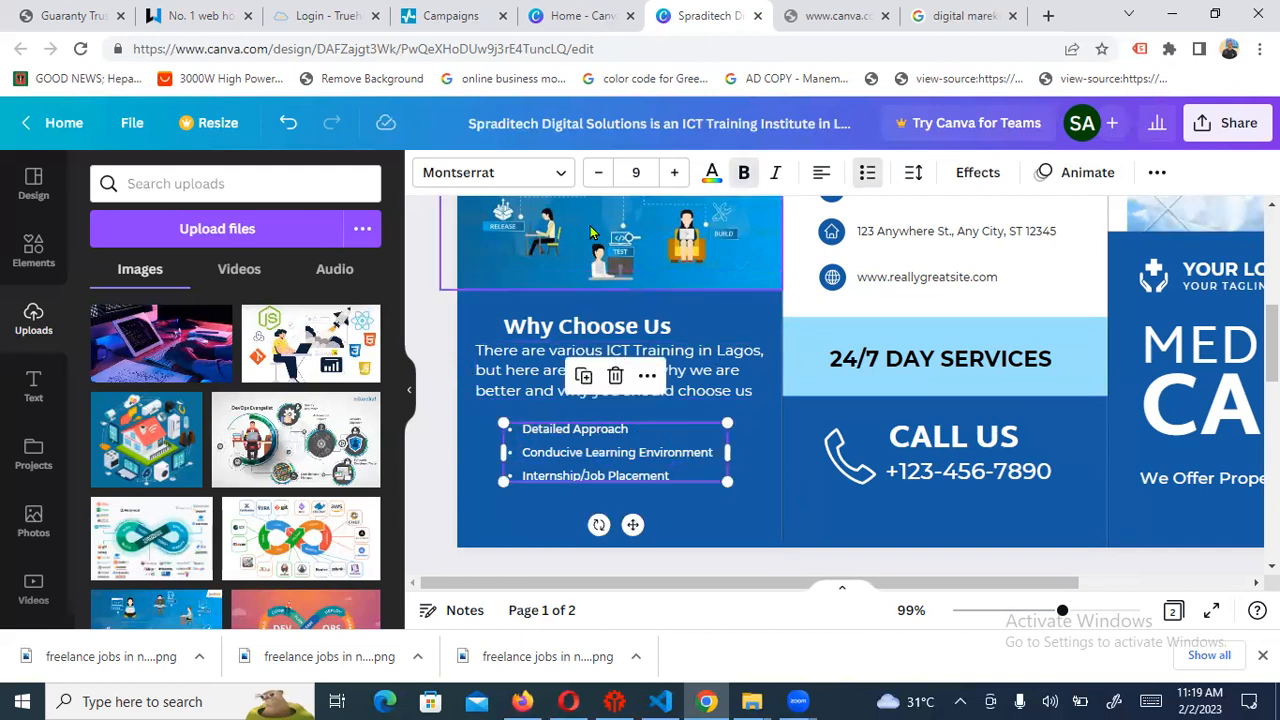
left_click(676, 173)
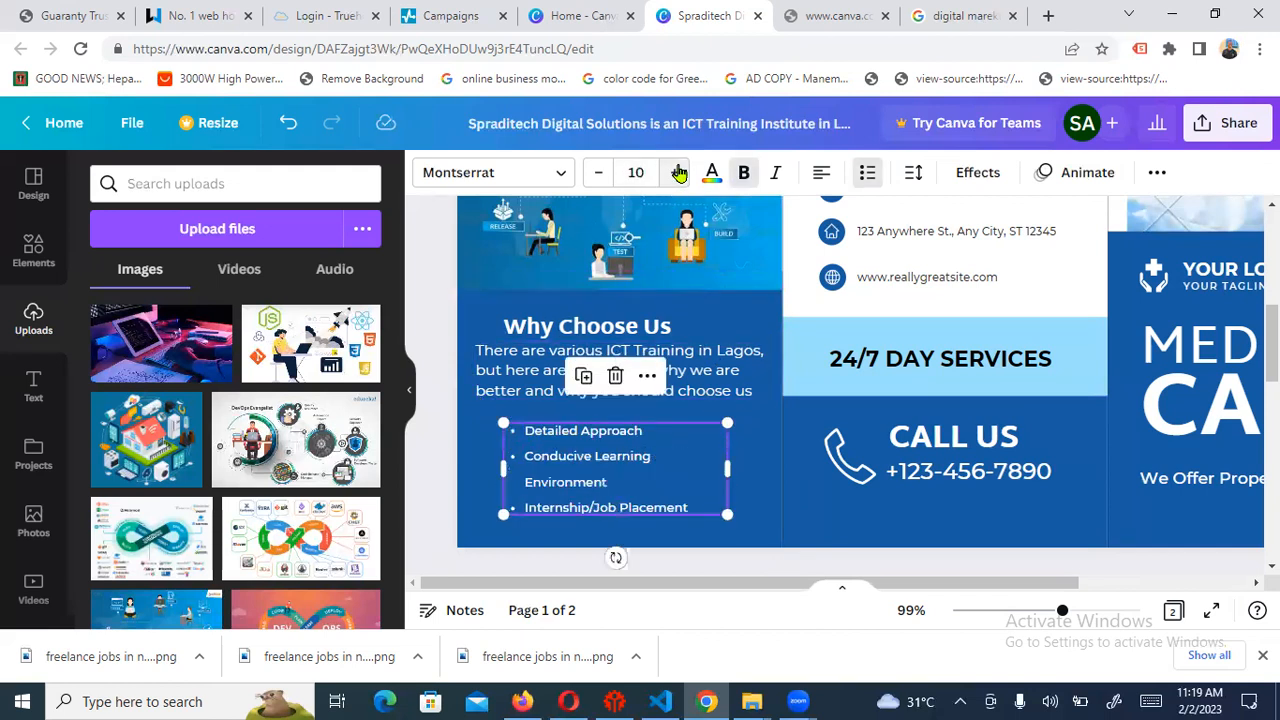
left_click(678, 173)
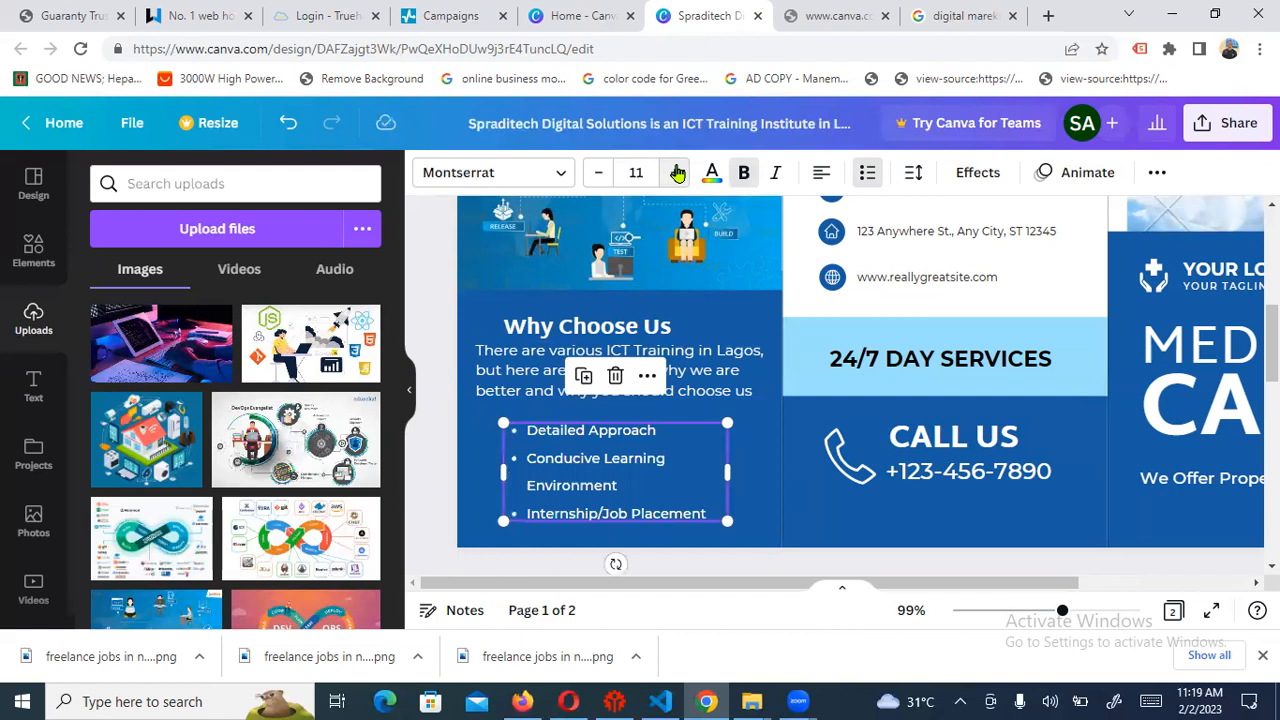
left_click(678, 173)
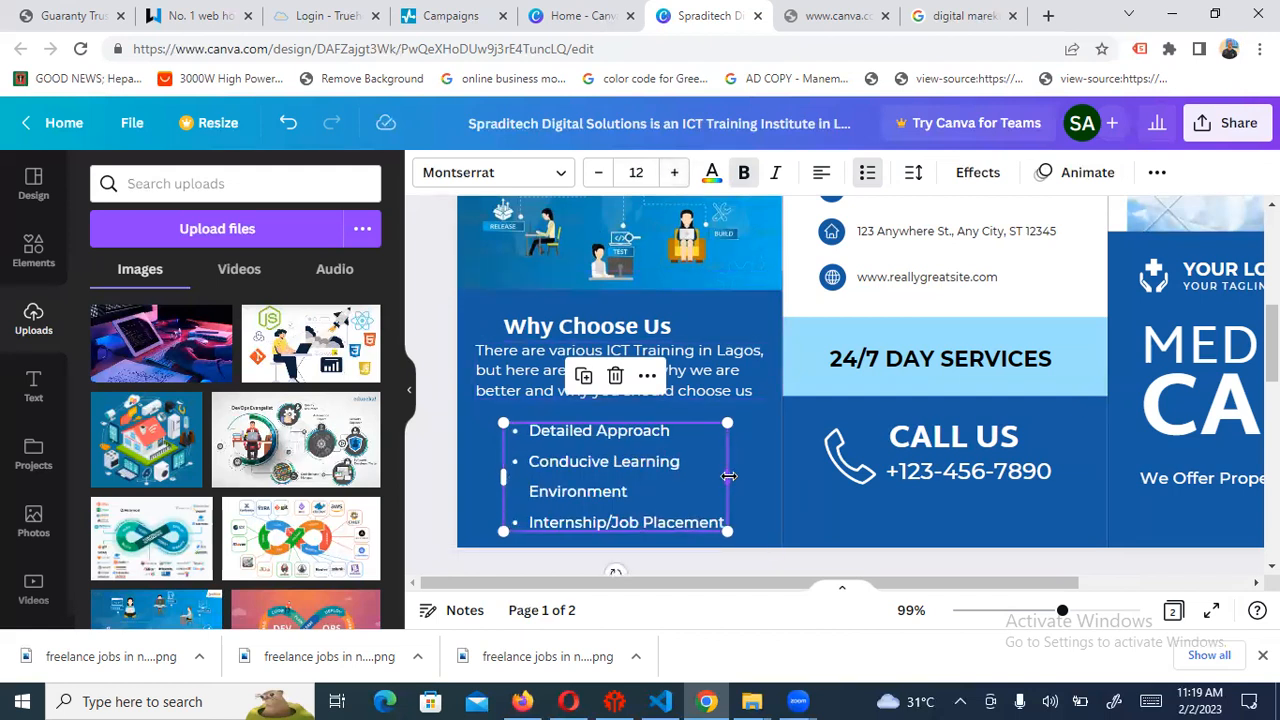
left_click_drag(729, 474, 756, 475)
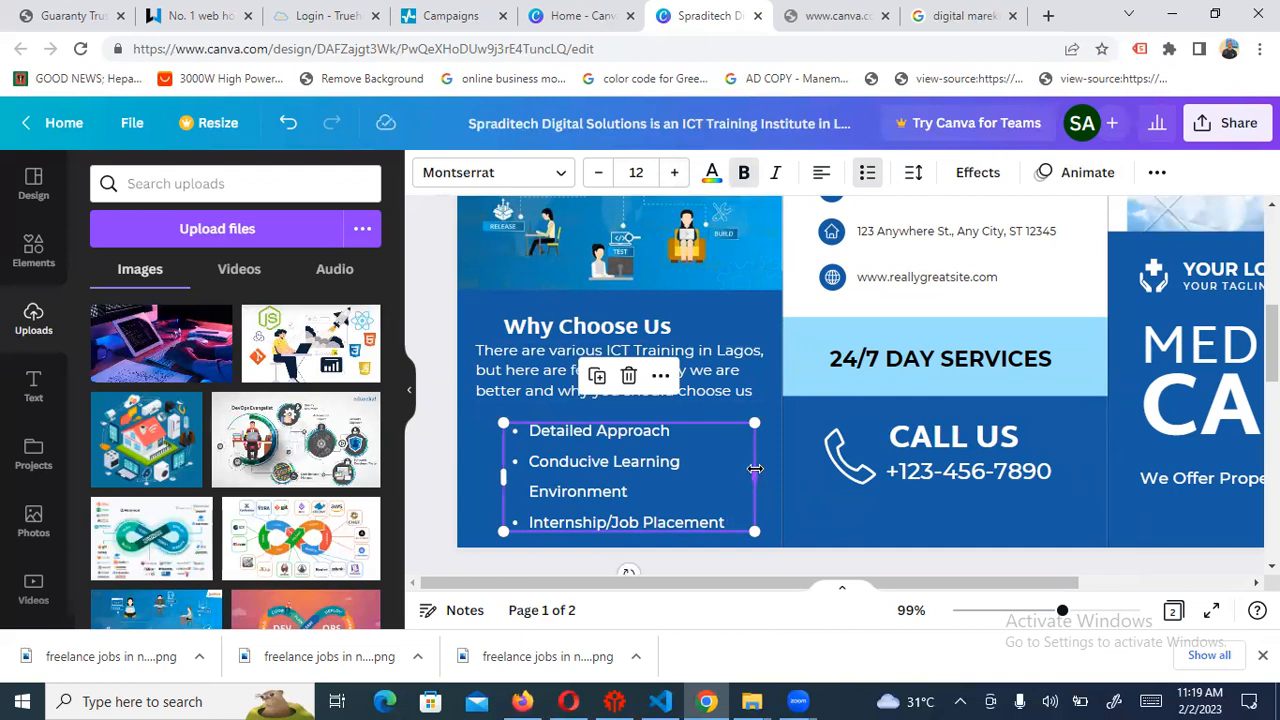
left_click_drag(755, 470, 769, 470)
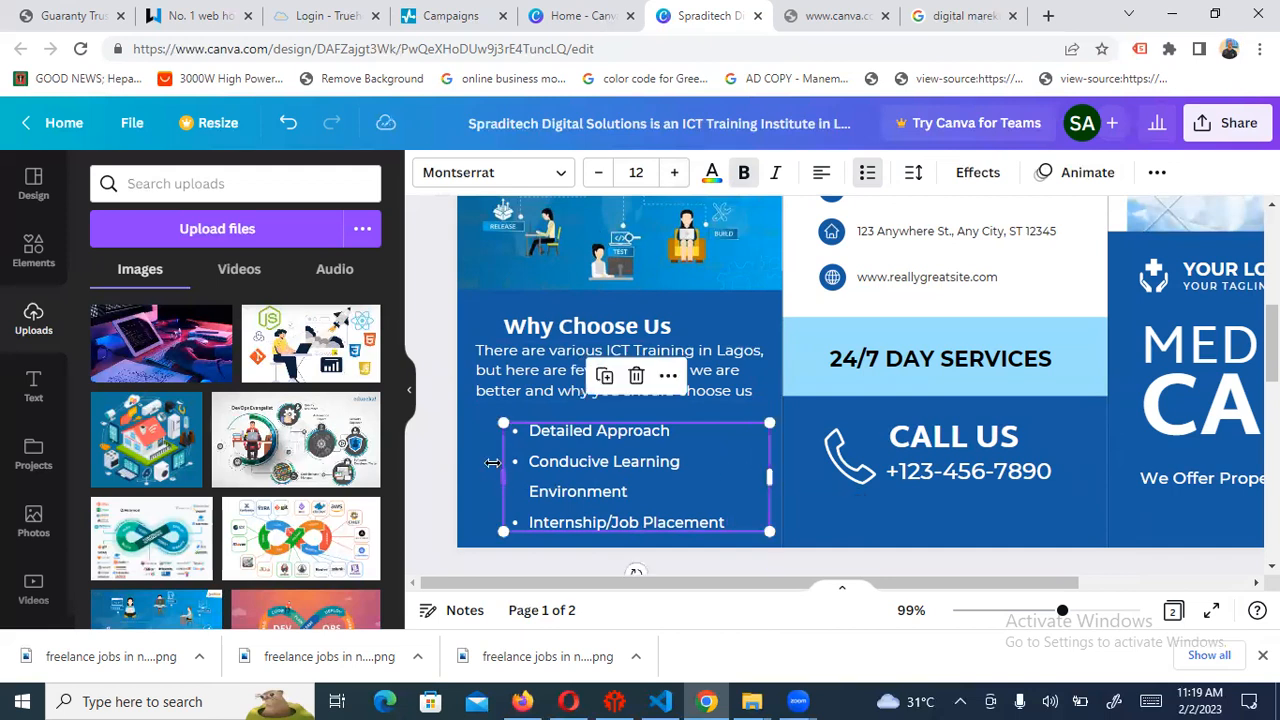
left_click_drag(500, 474, 468, 482)
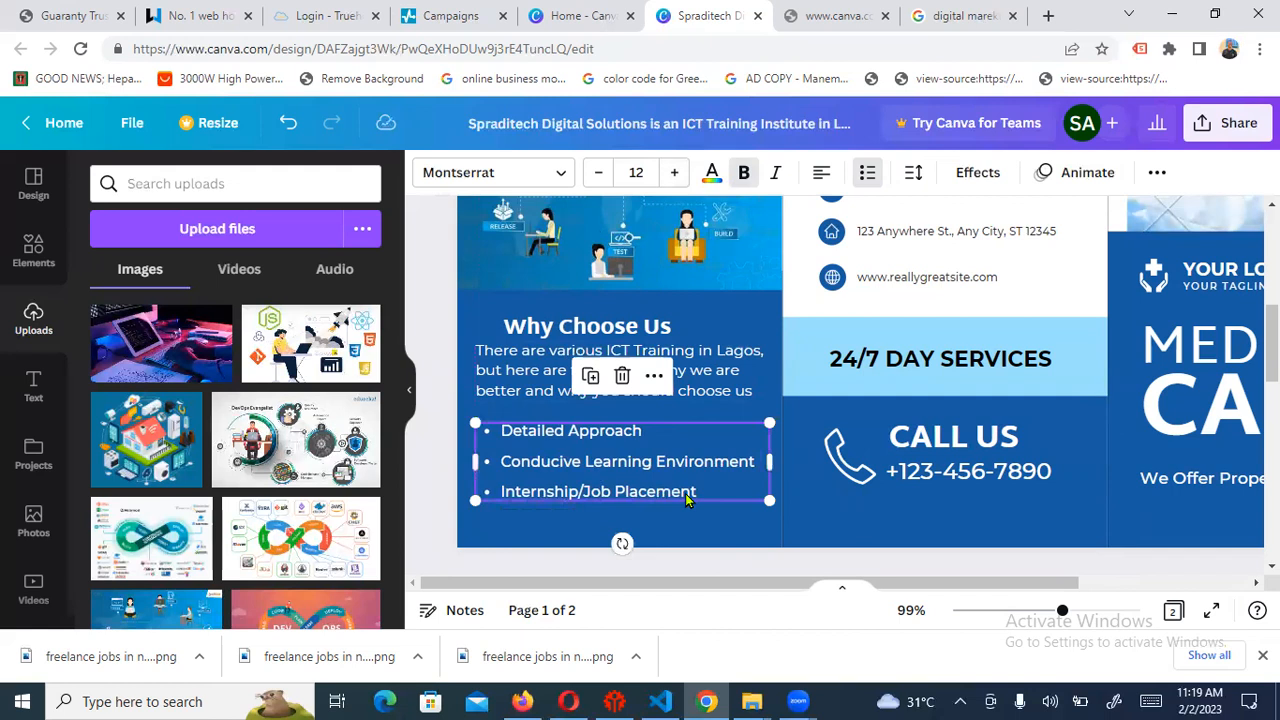
Move the bullet list slightly lower beneath the ICT Training paragraph
left_click(644, 428)
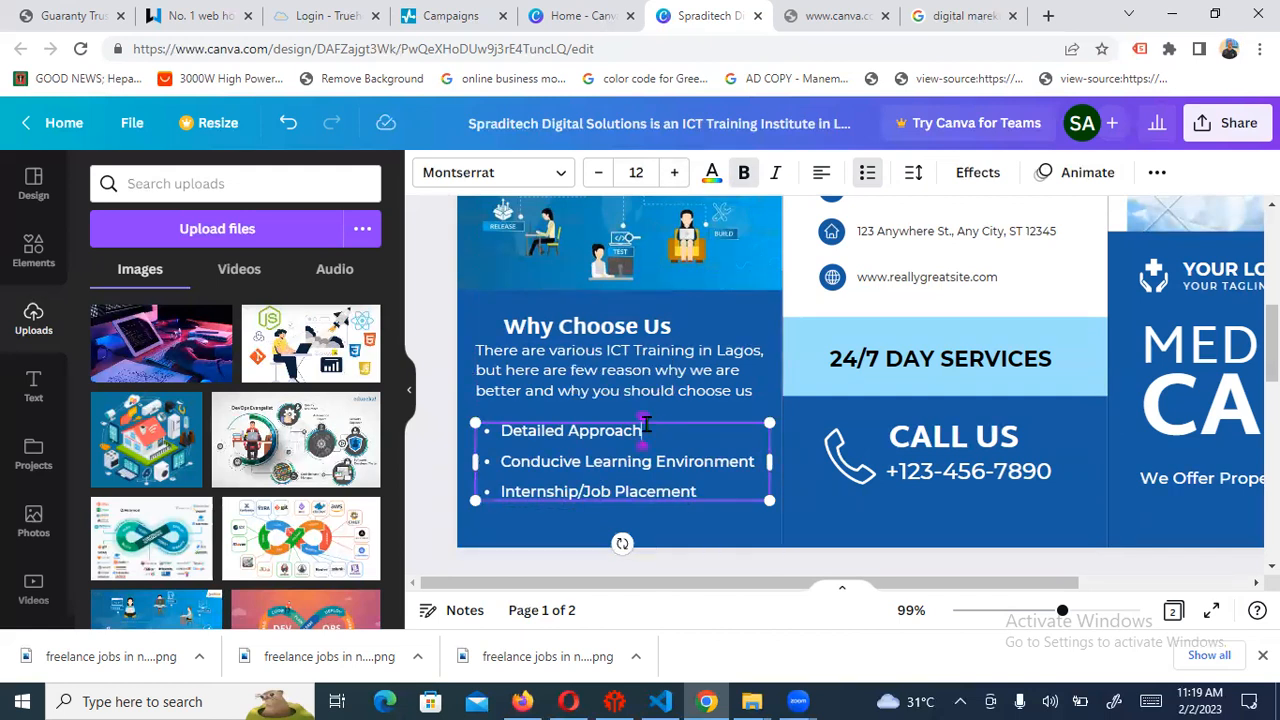
left_click(865, 526)
left_click_drag(665, 462, 662, 468)
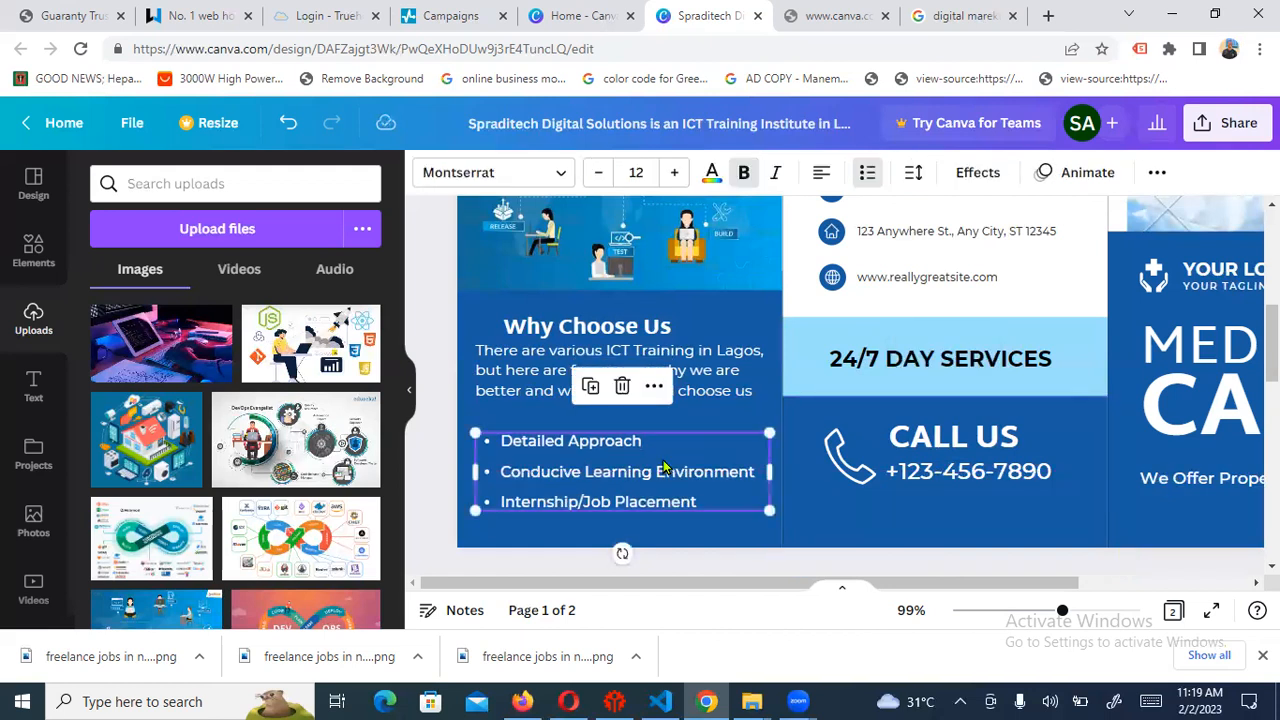
left_click(712, 355)
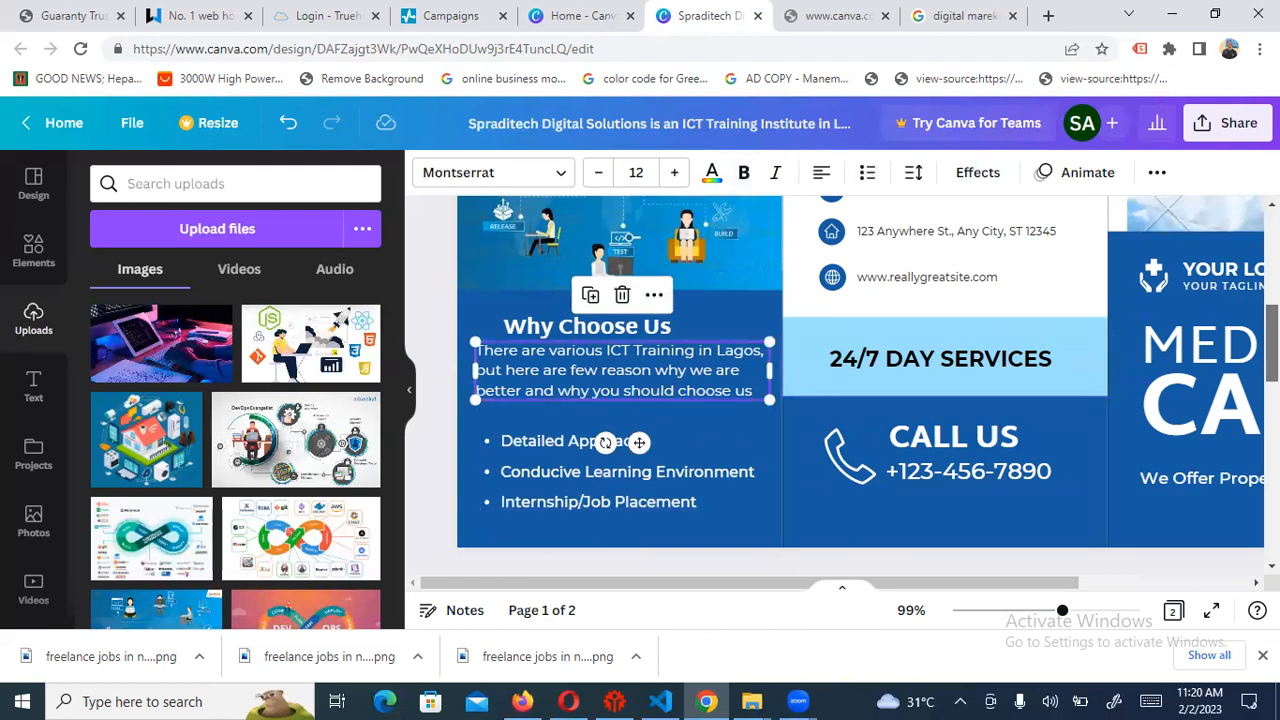
Scroll back up to the top of Page 1 to show the YOUR LOGO placeholder
scroll(1230, 362, "up", 5)
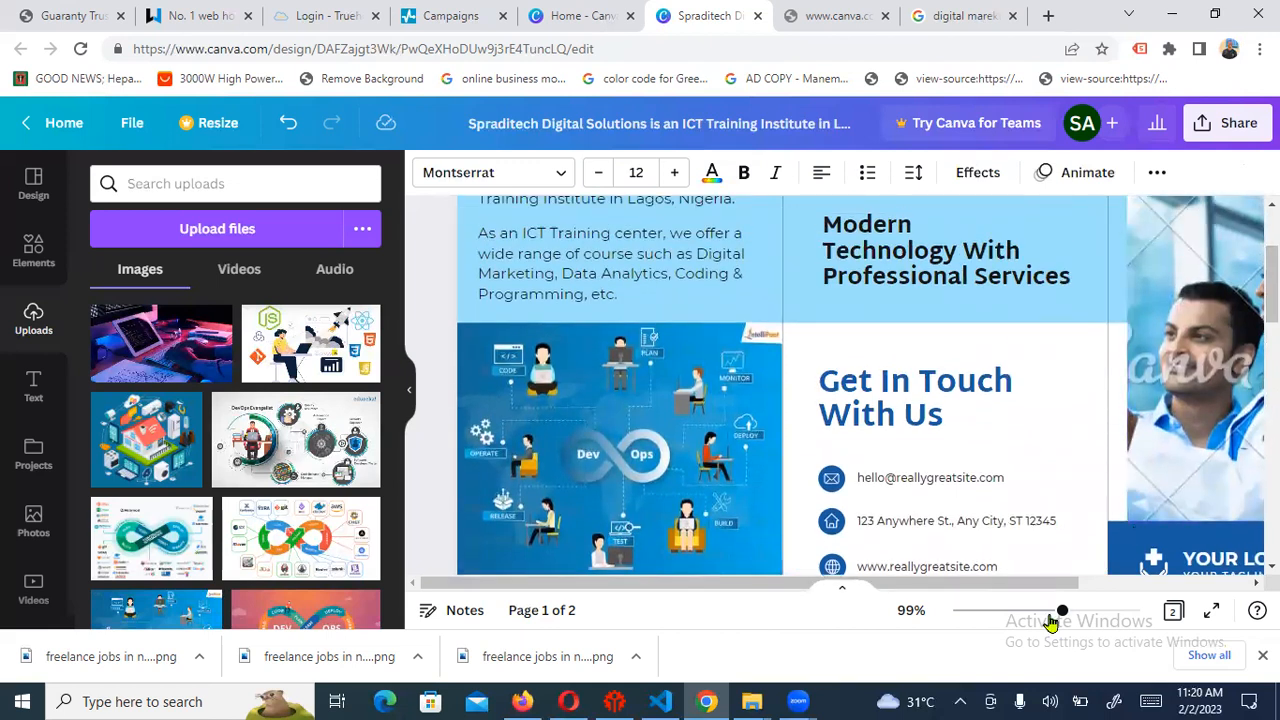
scroll(1050, 620, "down", 5)
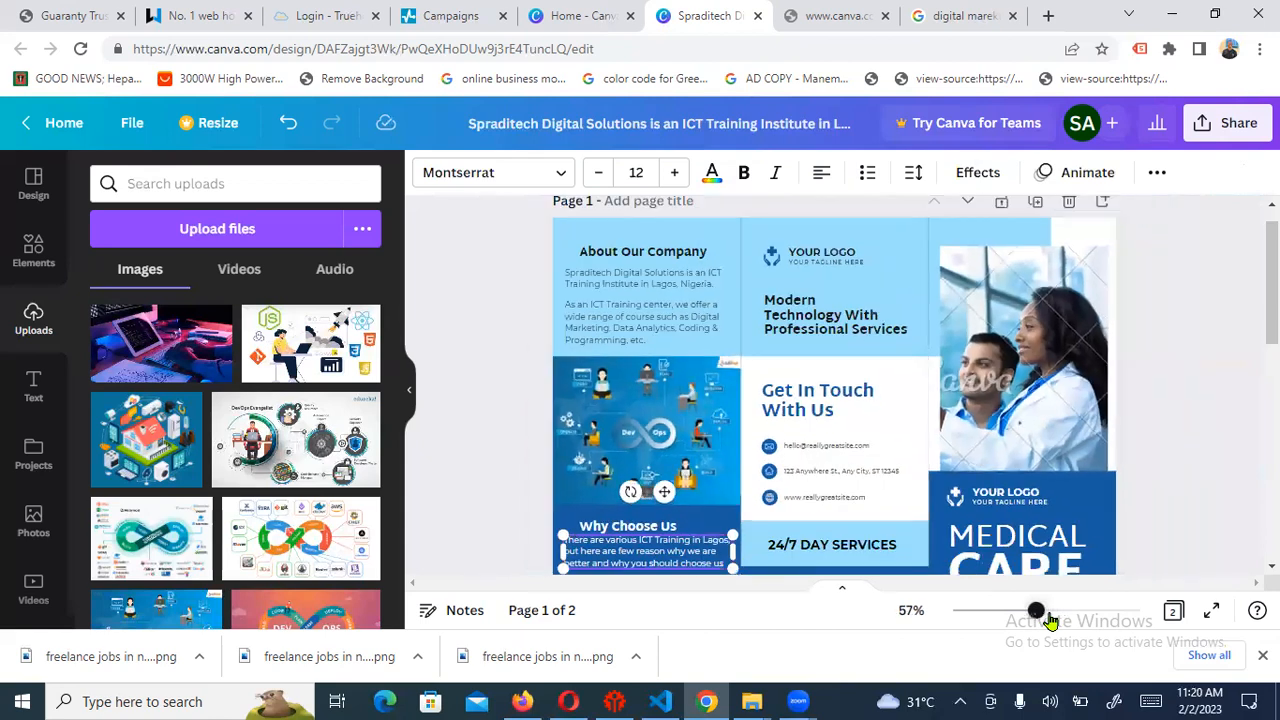
scroll(1050, 620, "down", 2)
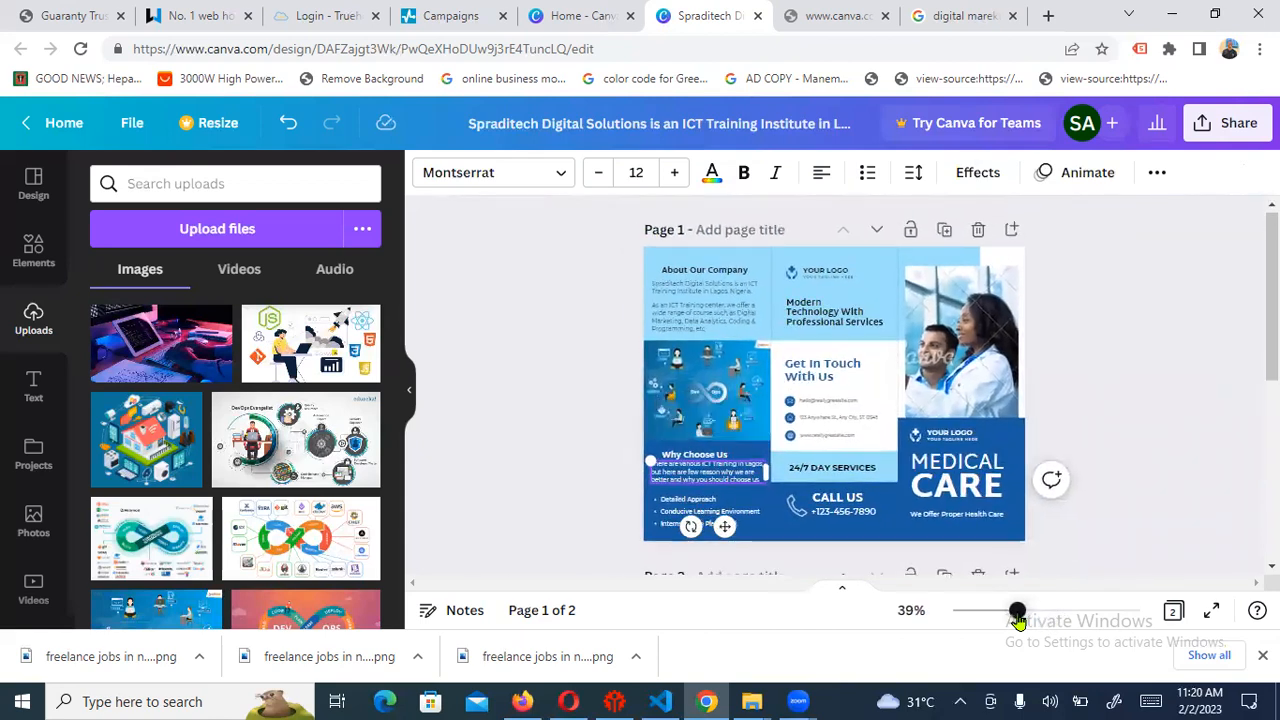
scroll(1018, 620, "up", 4)
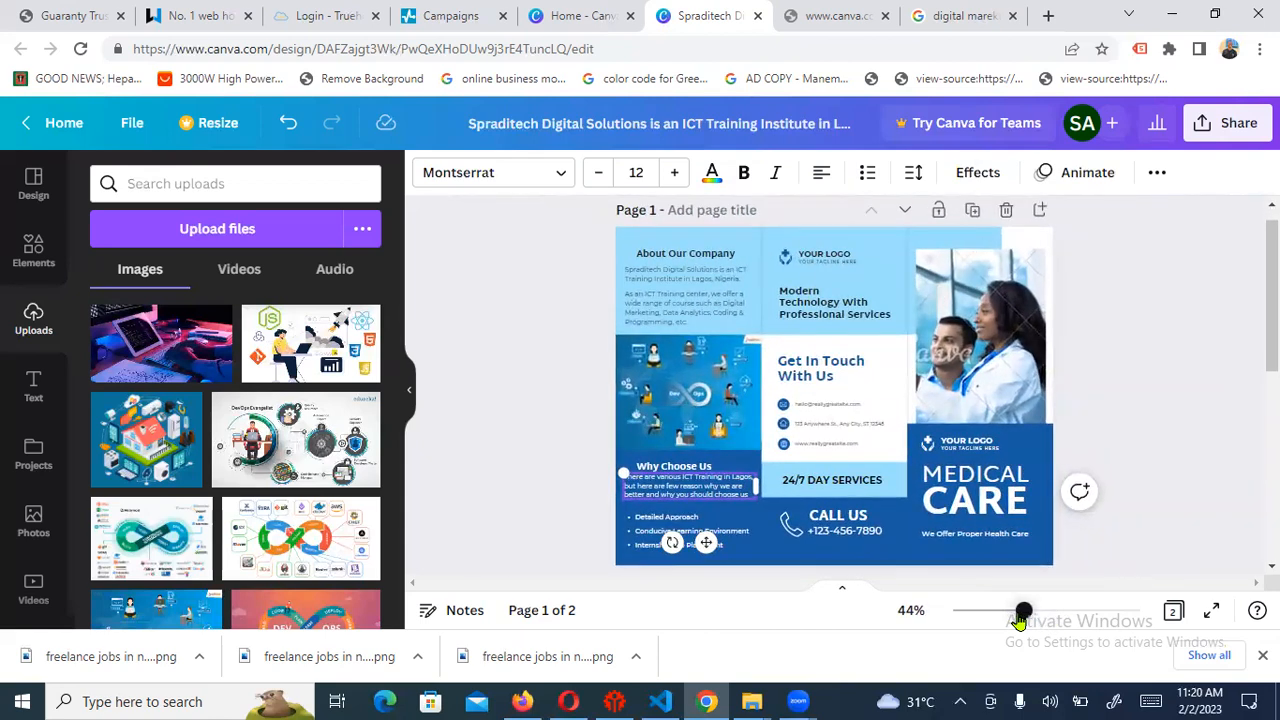
scroll(1018, 620, "up", 3)
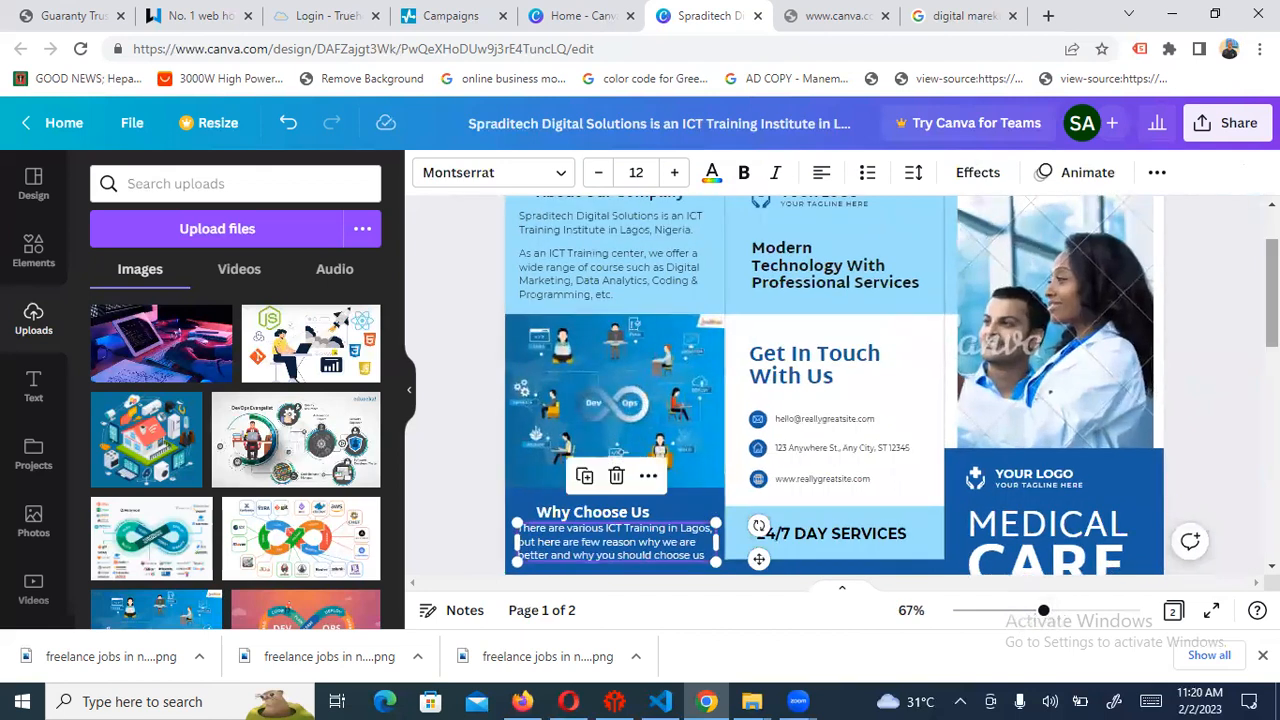
scroll(834, 385, "up", 2)
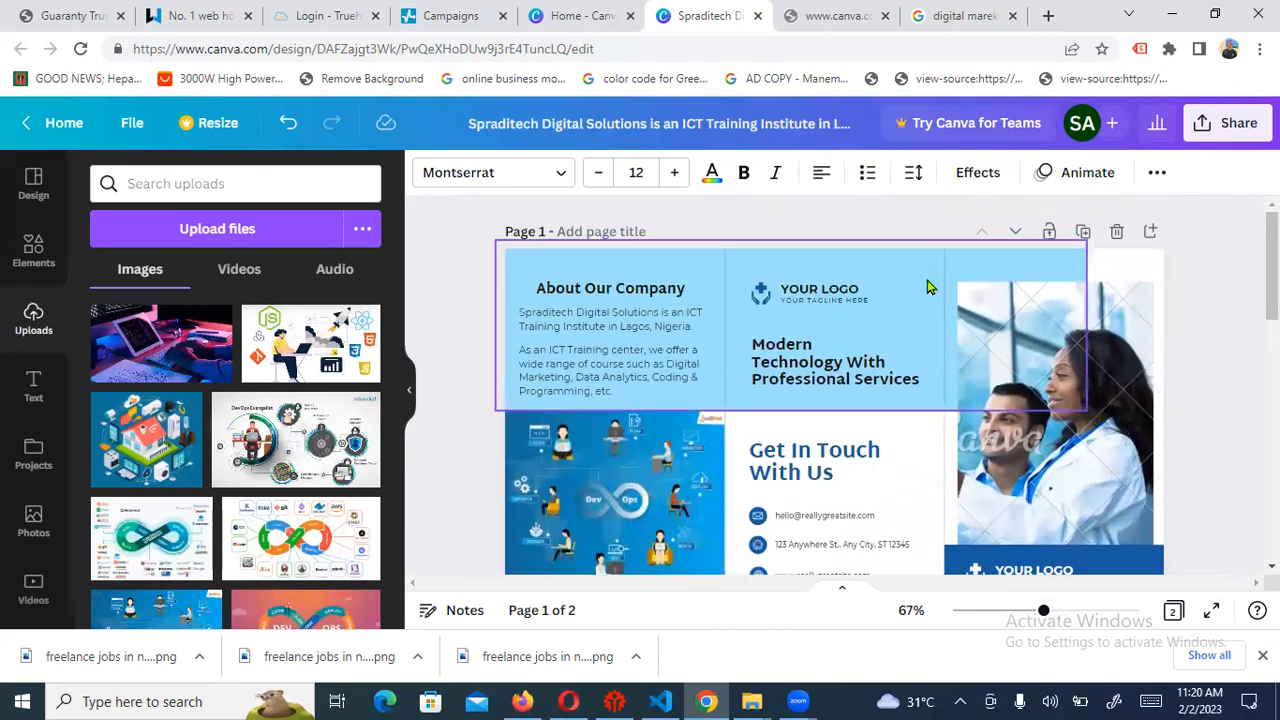
Search the uploaded images for 'spraditech'
left_click(806, 310)
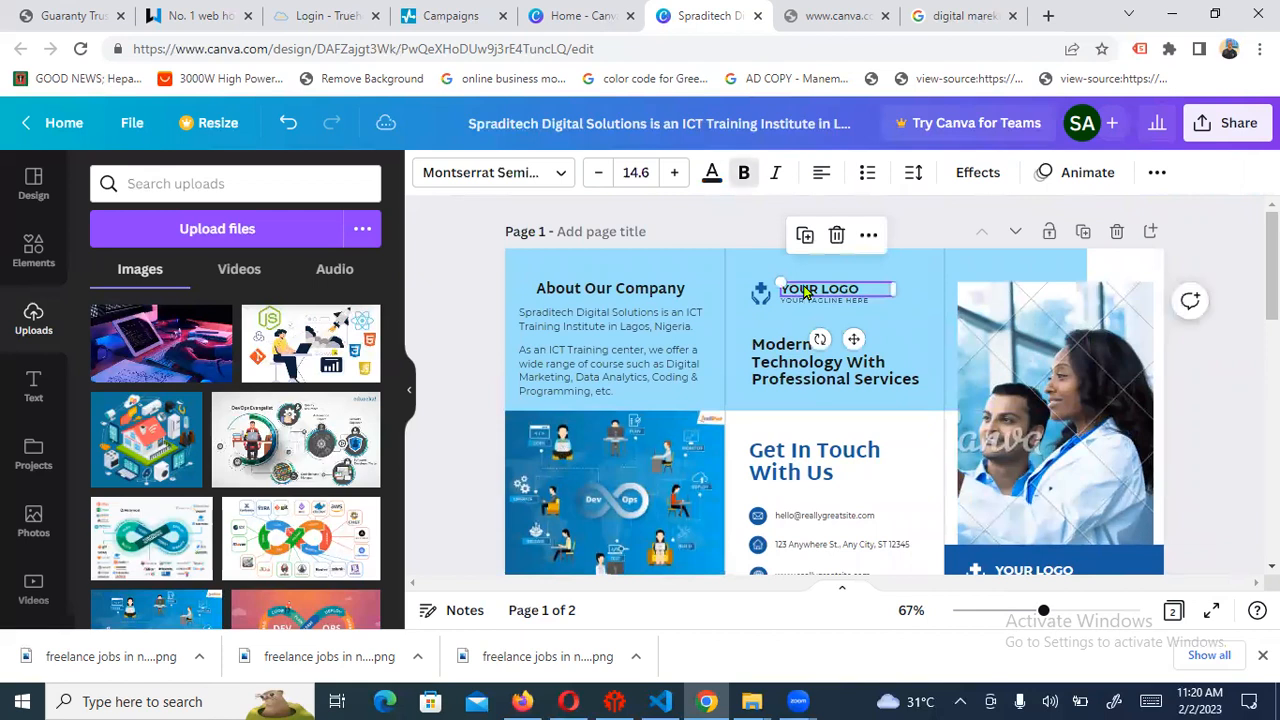
left_click(286, 181)
type("spraditech")
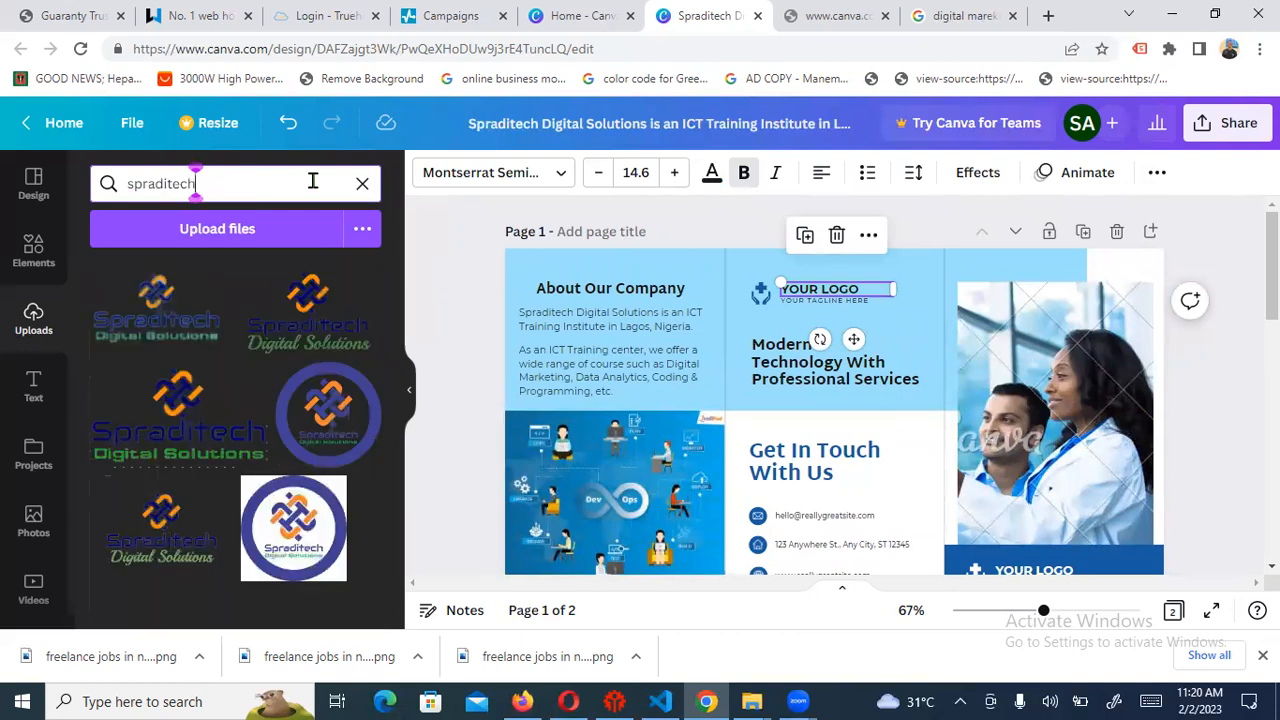
Delete the tagline, YOUR LOGO text and placeholder logo icon above Modern Technology
left_click(820, 302)
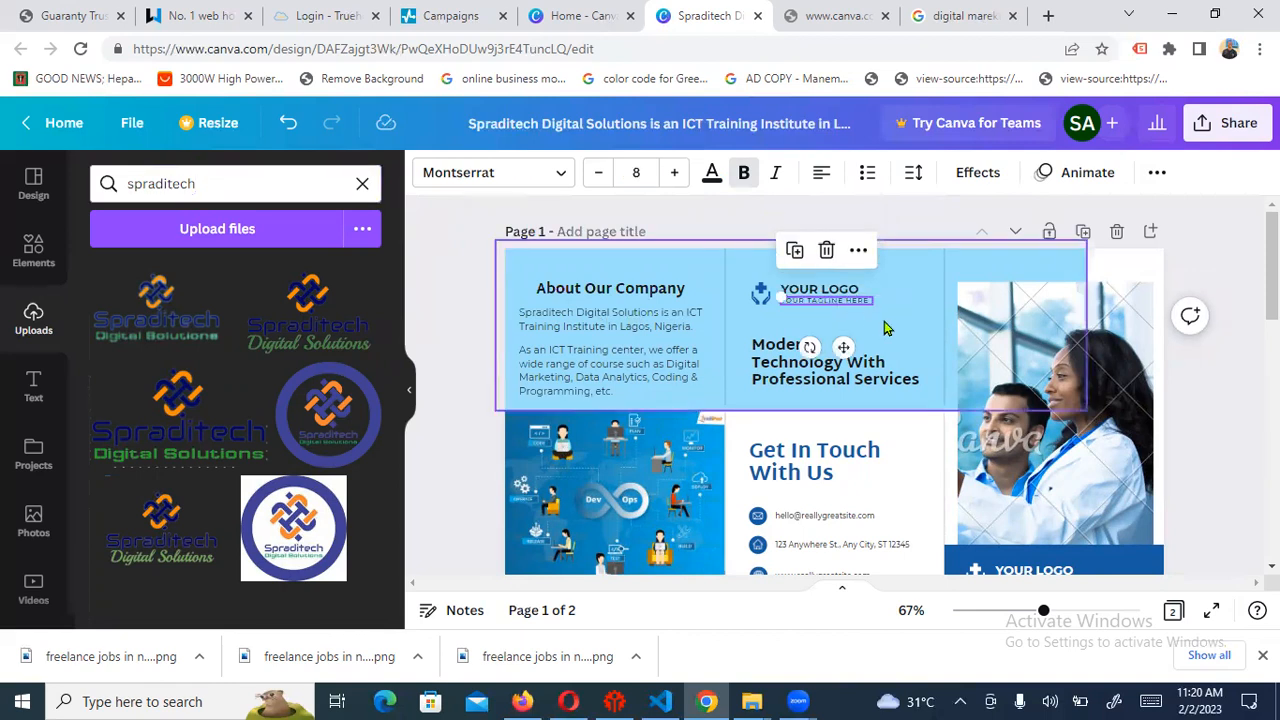
key("Delete")
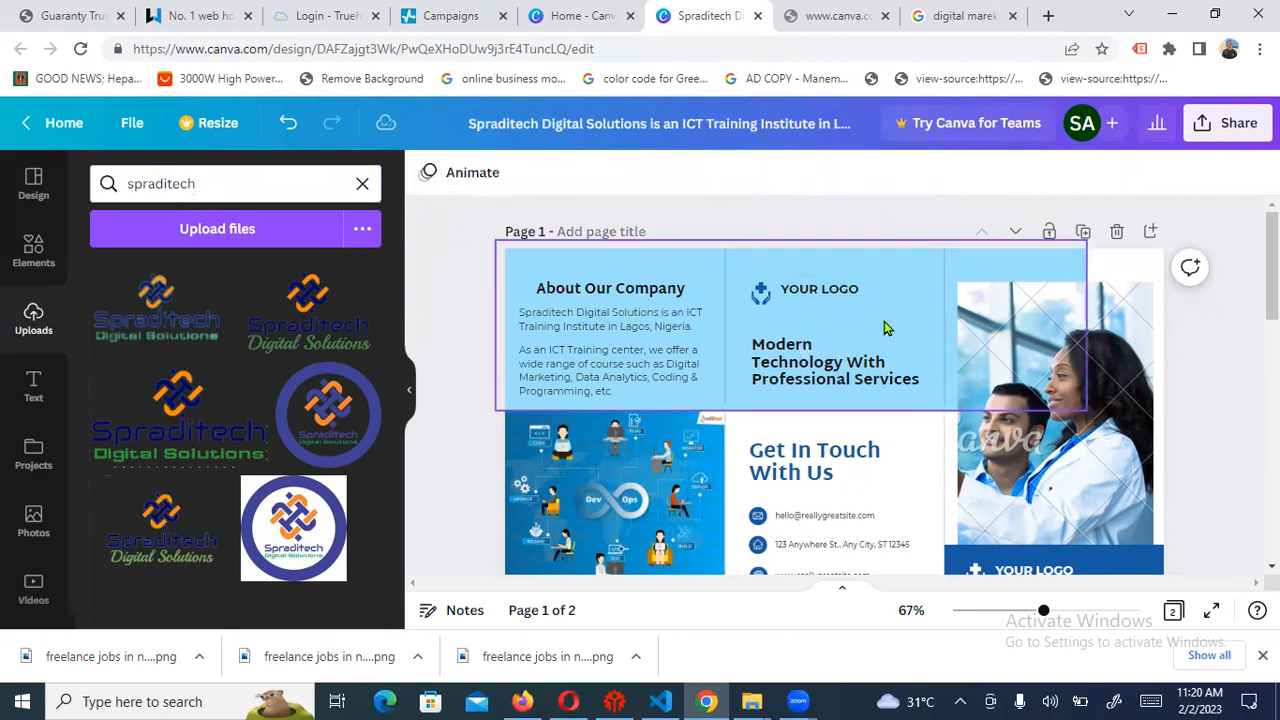
left_click(846, 290)
key("Delete")
left_click(762, 294)
key("Delete")
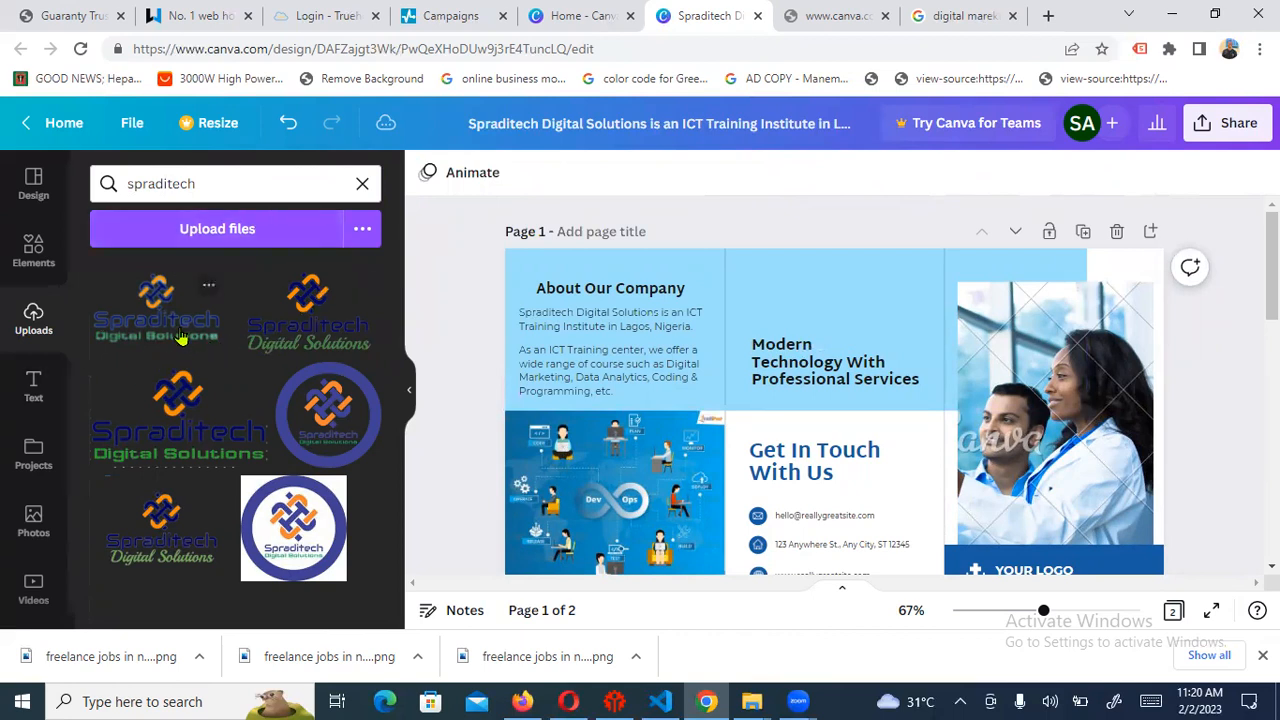
Add the uploaded Spraditech logo, shrink it, and centre it above the Modern Technology heading
left_click_drag(172, 332, 815, 295)
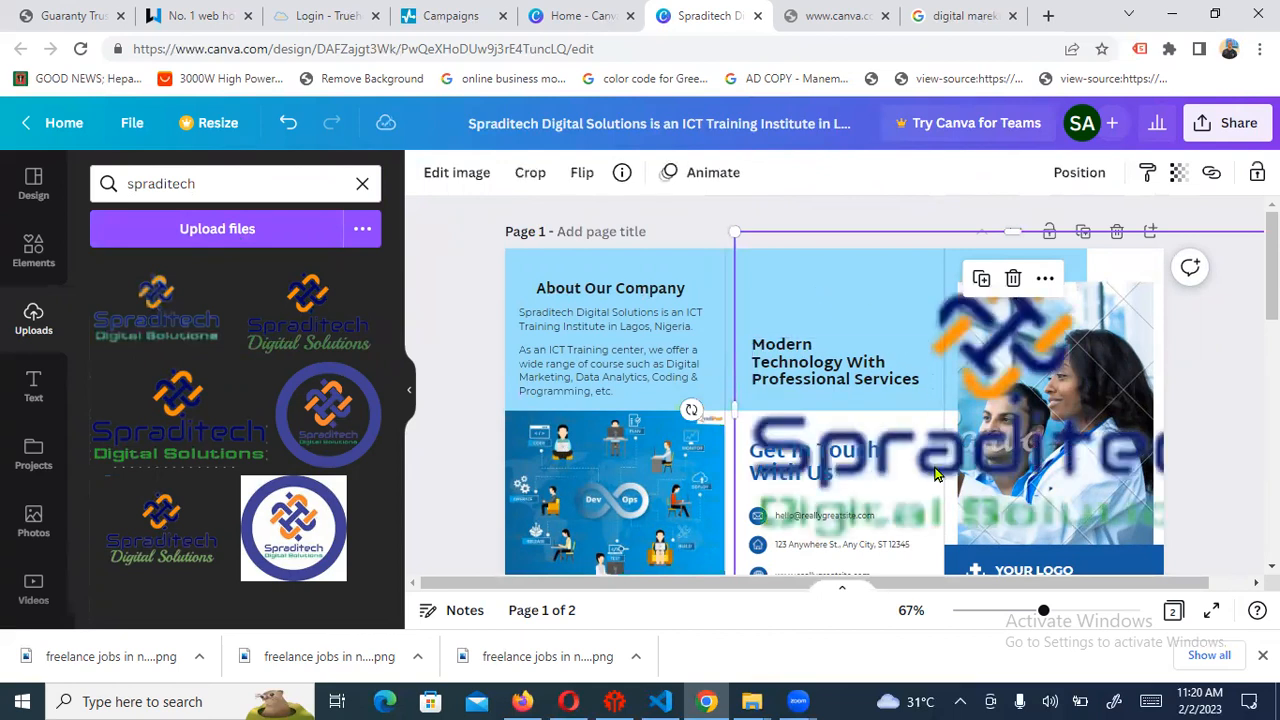
left_click_drag(827, 290, 1031, 422)
left_click_drag(1116, 495, 822, 322)
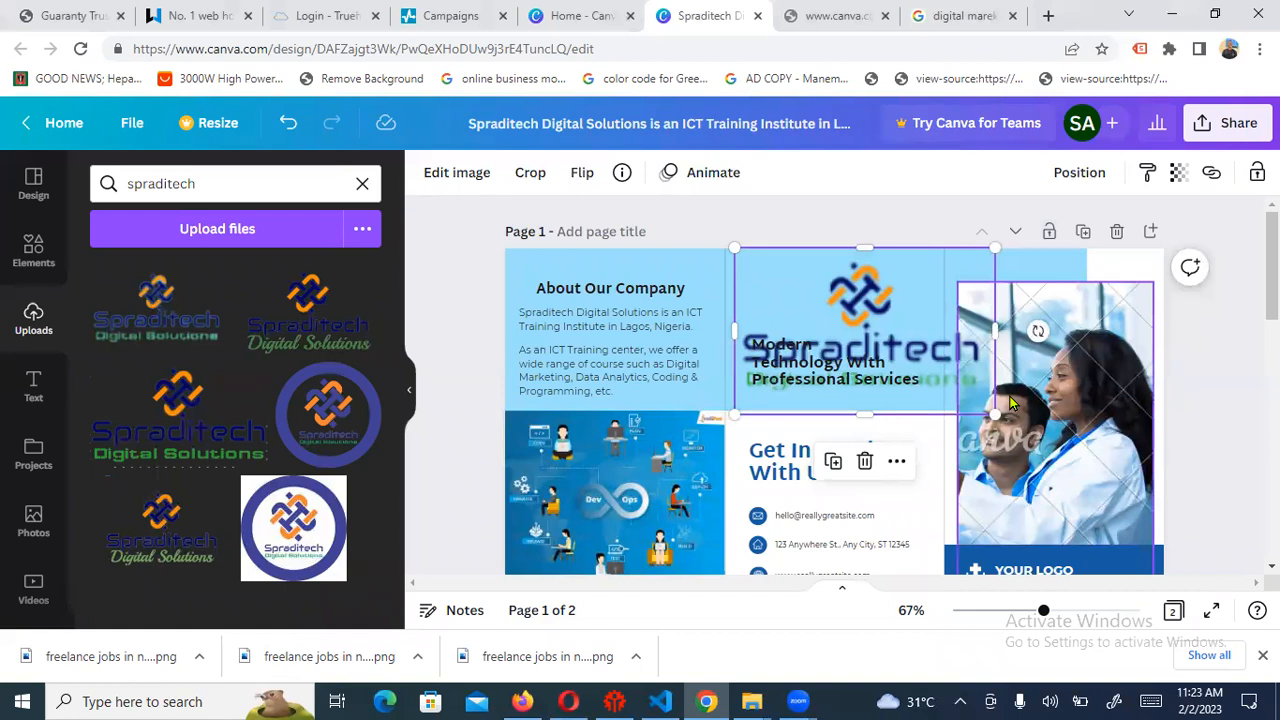
left_click_drag(995, 414, 891, 347)
left_click_drag(743, 249, 840, 292)
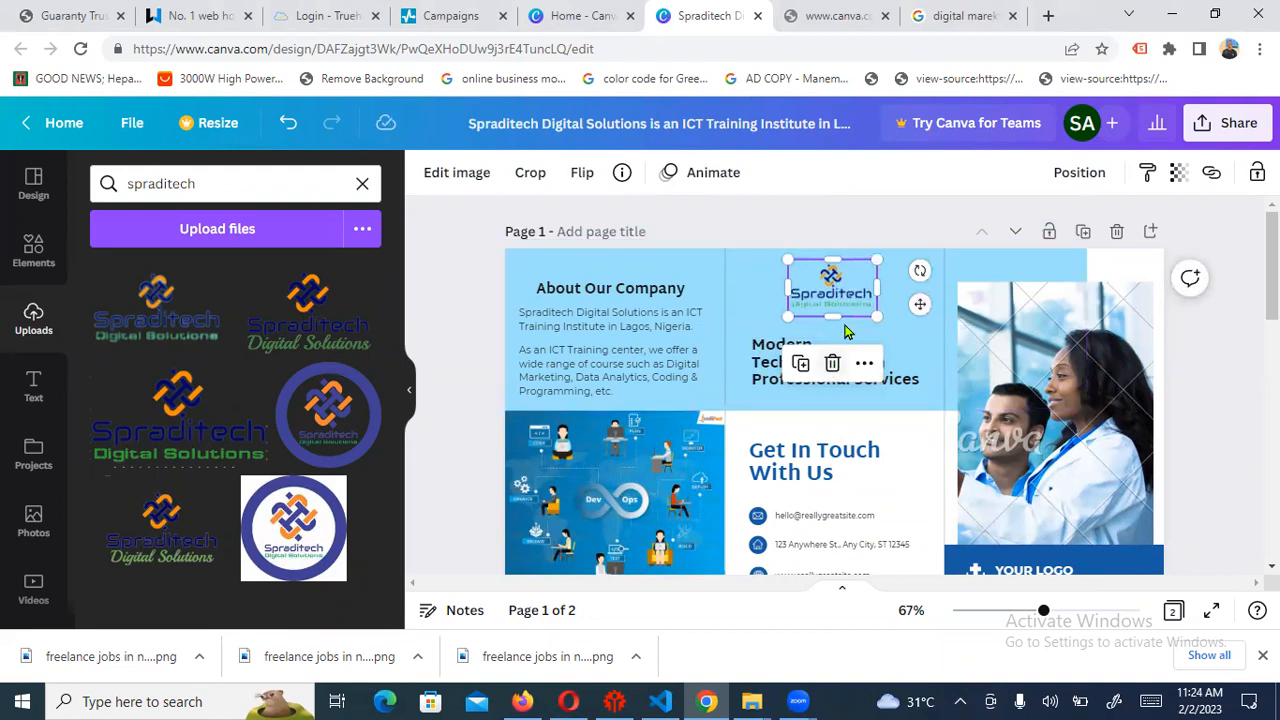
left_click(893, 232)
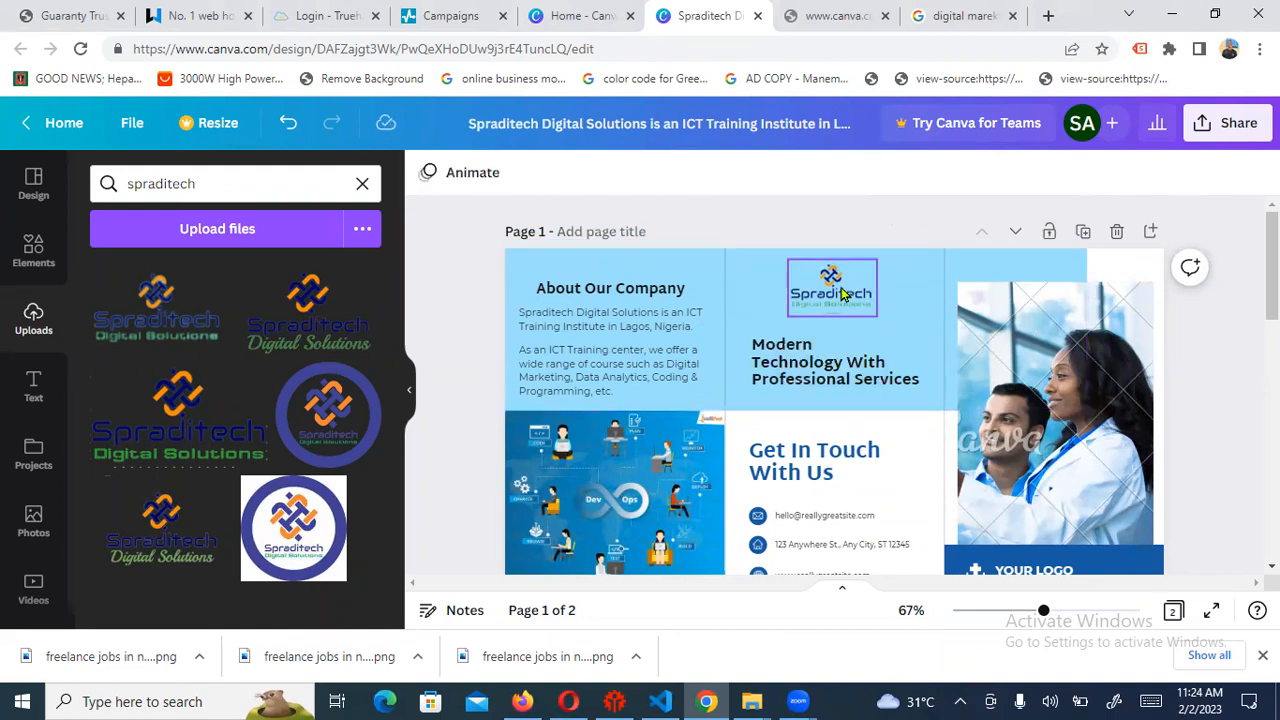
mouse_move(840, 300)
left_mouse_down()
mouse_move(832, 275)
mouse_move(832, 289)
left_mouse_up()
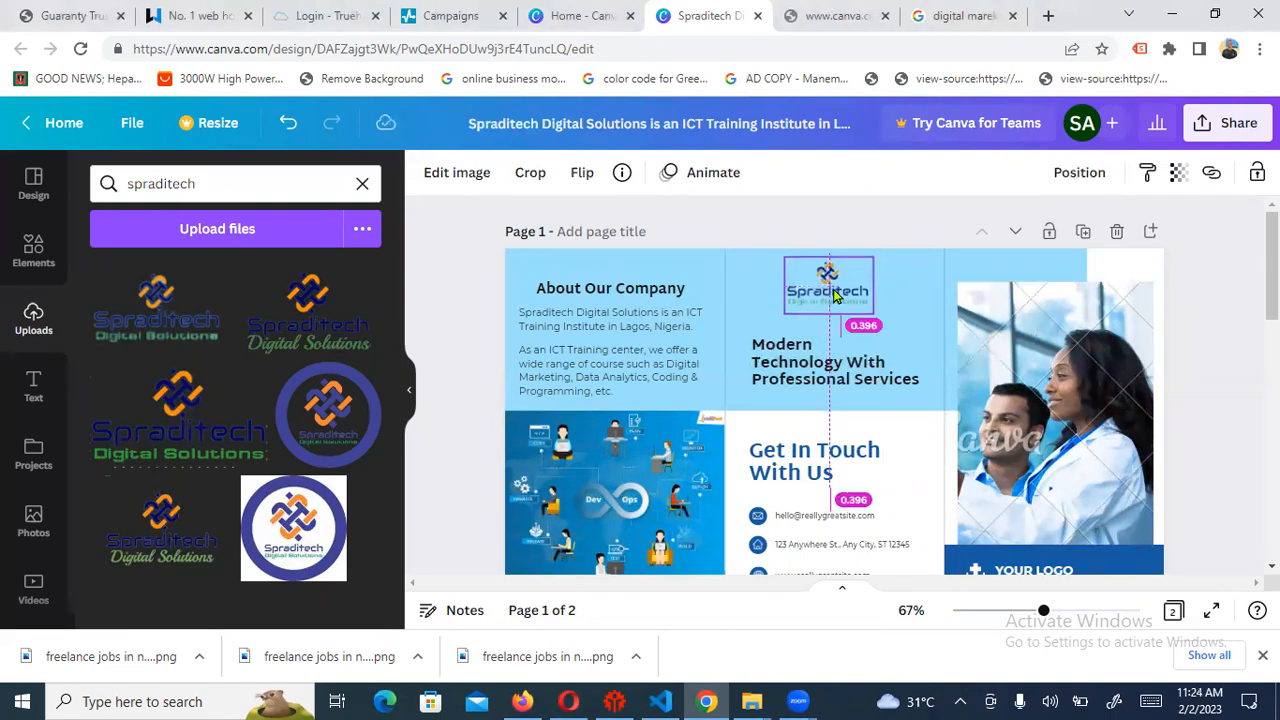
Select the contact e-mail line in the Get In Touch panel for editing
scroll(893, 341, "down", 5)
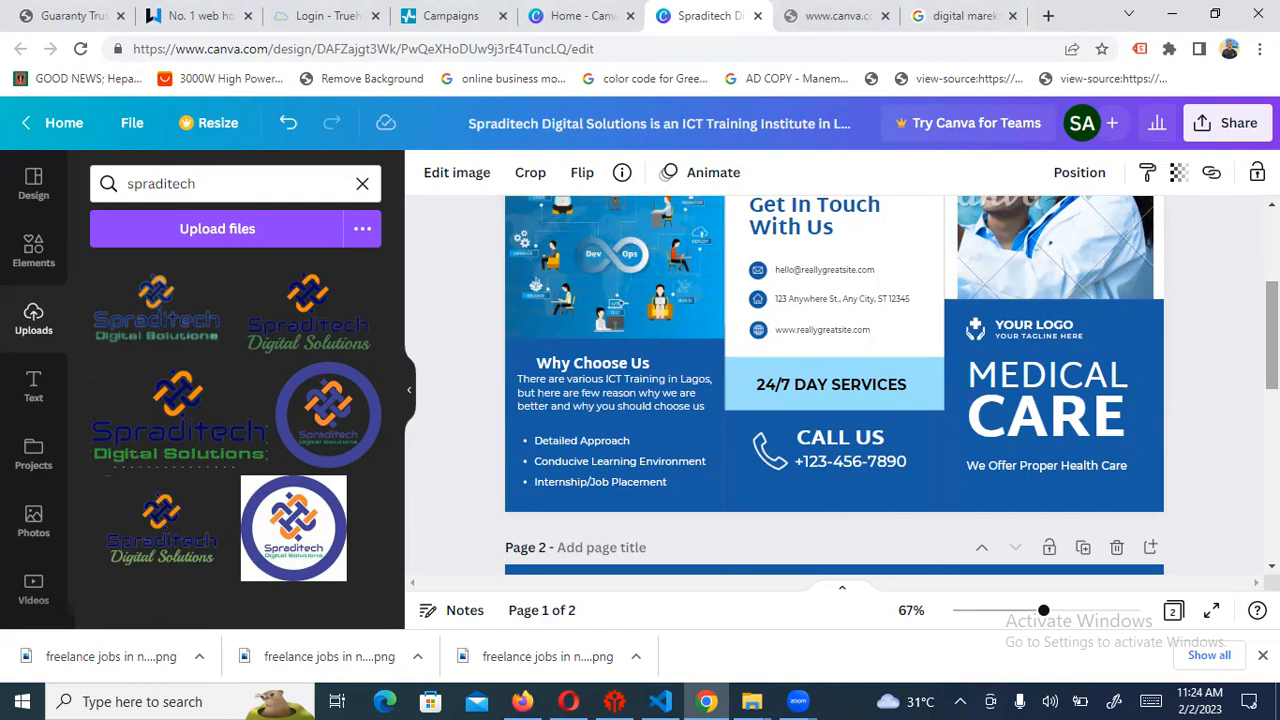
scroll(808, 230, "up", 5)
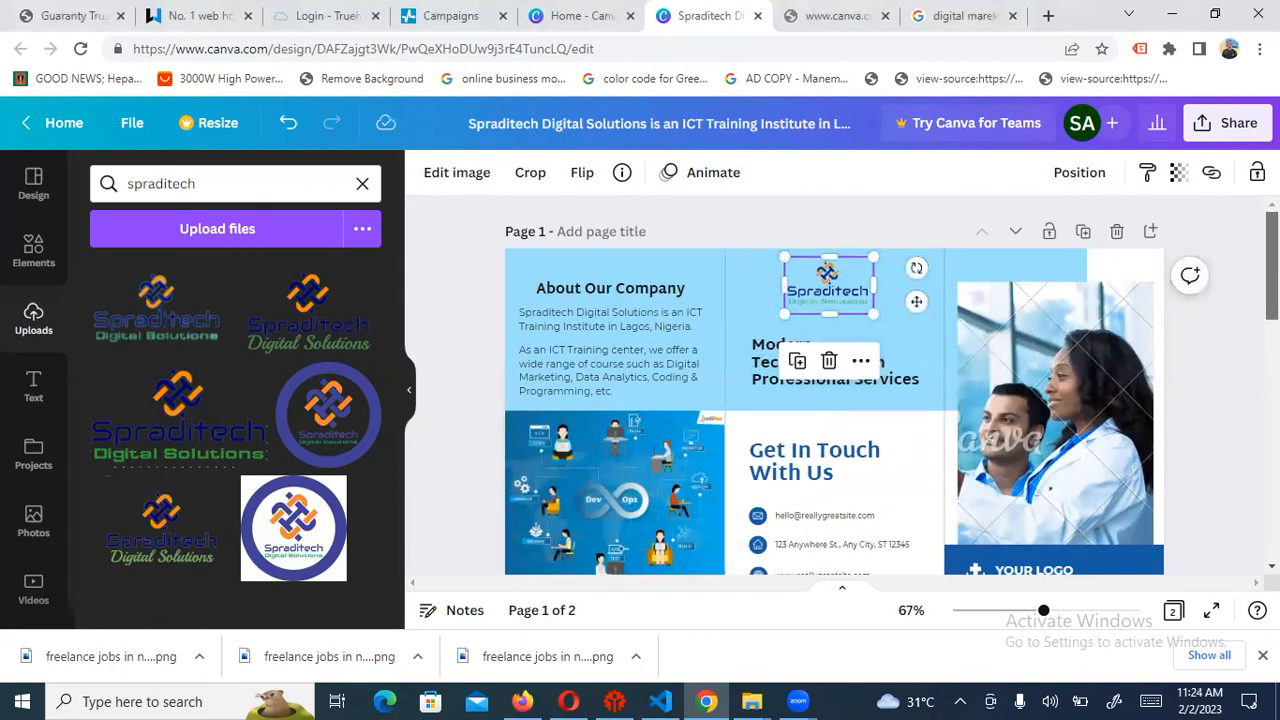
scroll(834, 400, "down", 2)
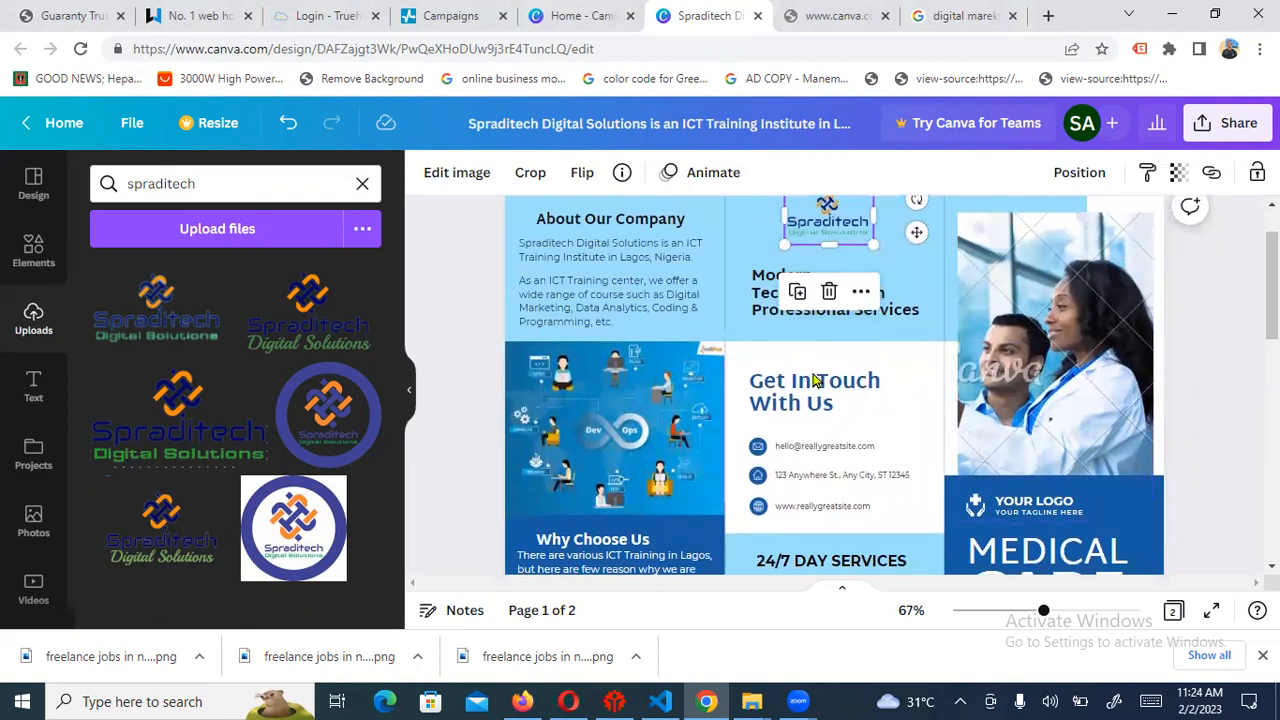
left_click(815, 456)
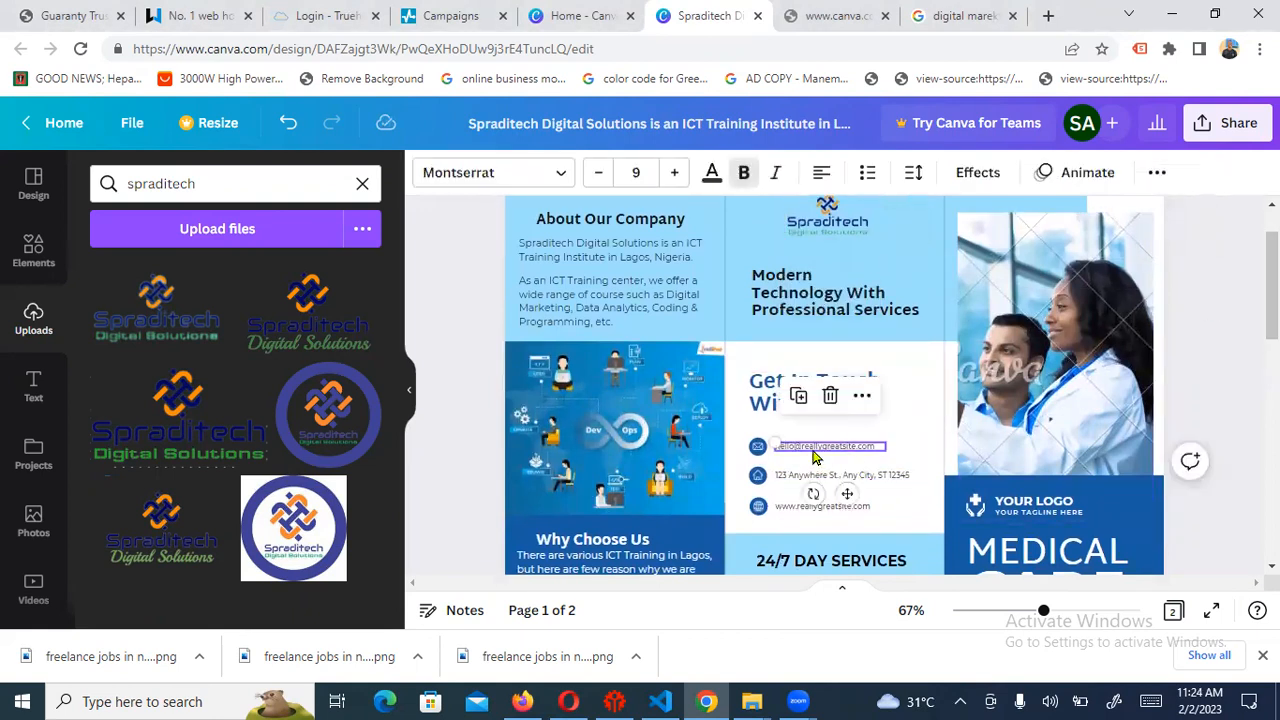
left_click(848, 312)
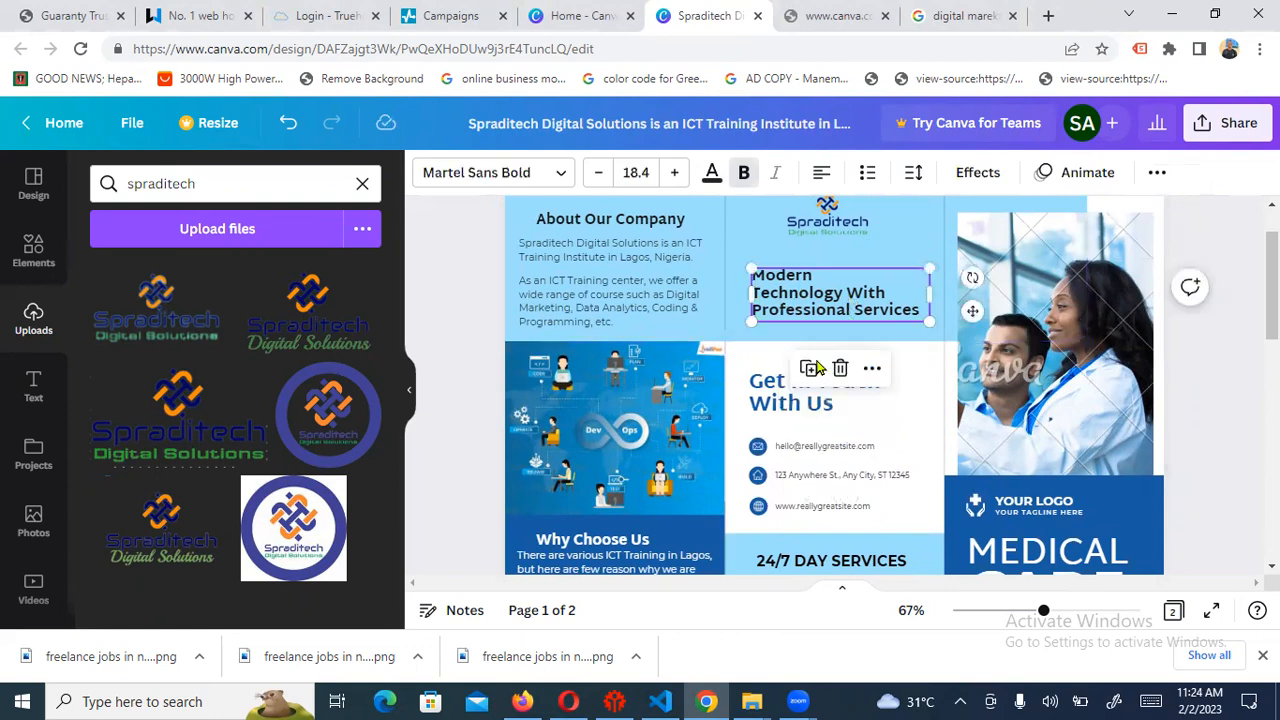
left_click(783, 410)
left_click(808, 447)
left_click(790, 442)
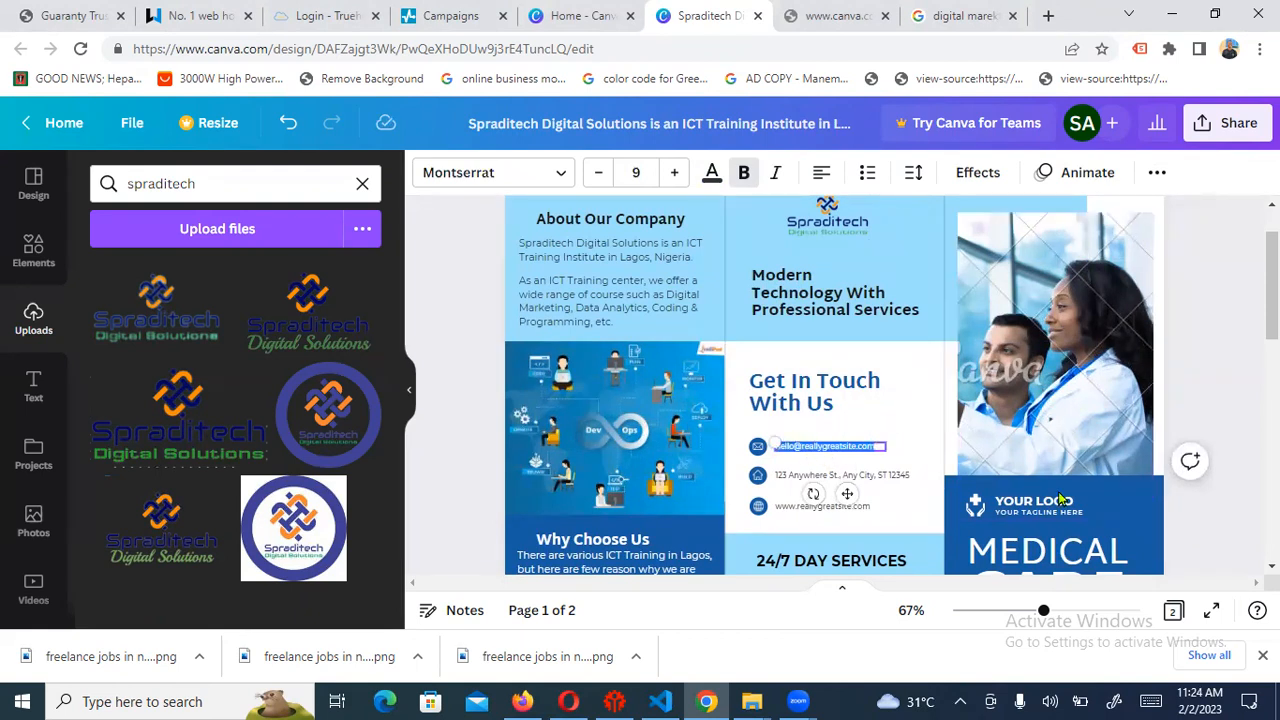
Bring the Get In Touch e-mail line into view and place the cursor inside the address
scroll(1060, 500, "up", 5)
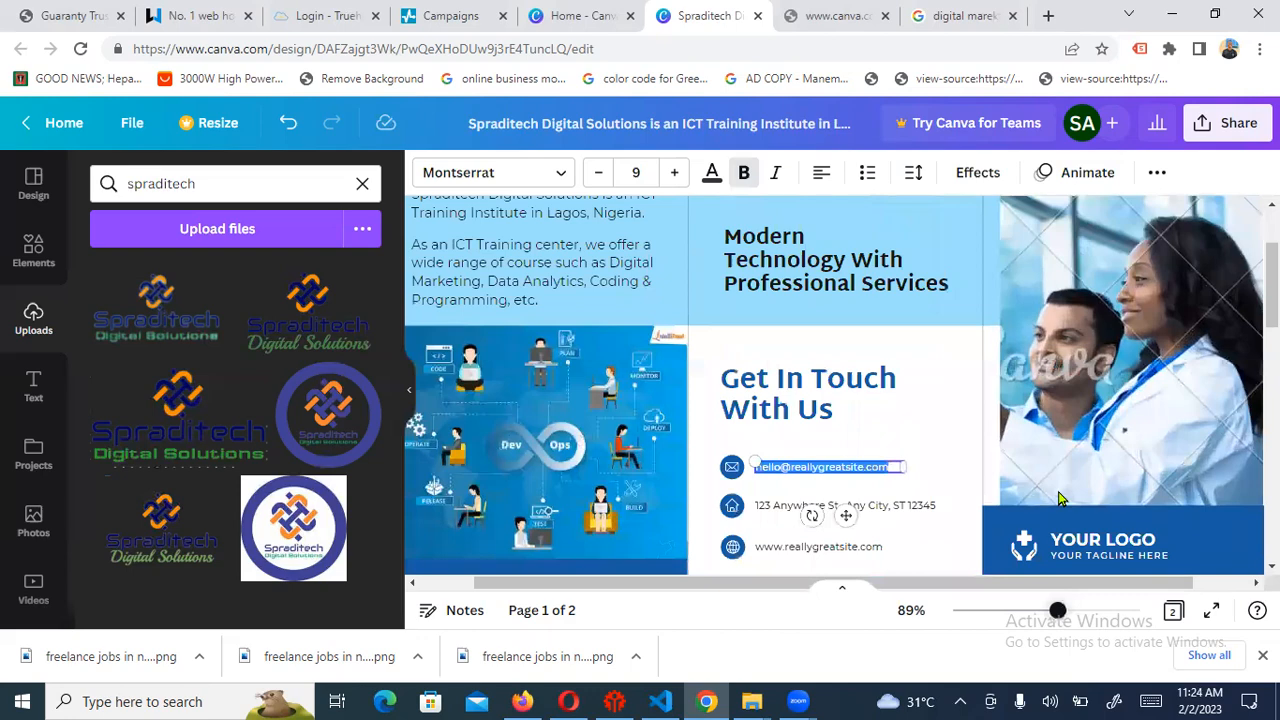
scroll(1060, 500, "up", 4)
scroll(1060, 500, "down", 3)
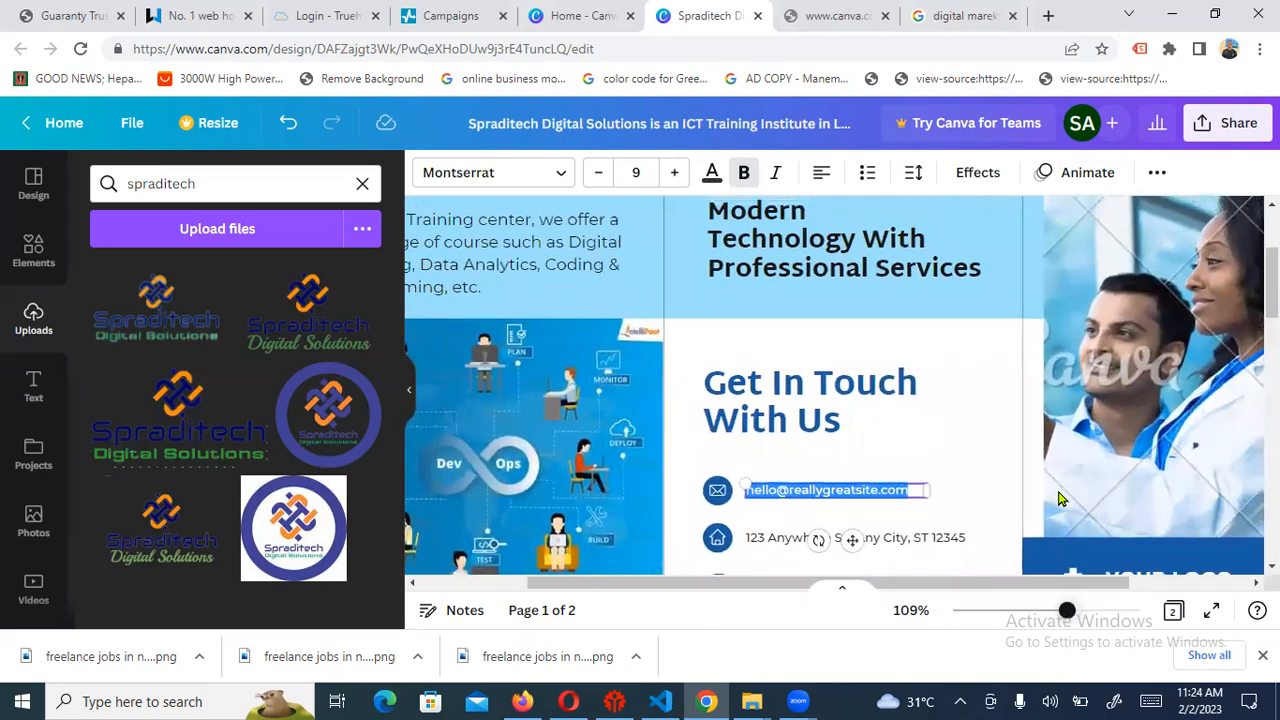
scroll(1060, 499, "down", 1)
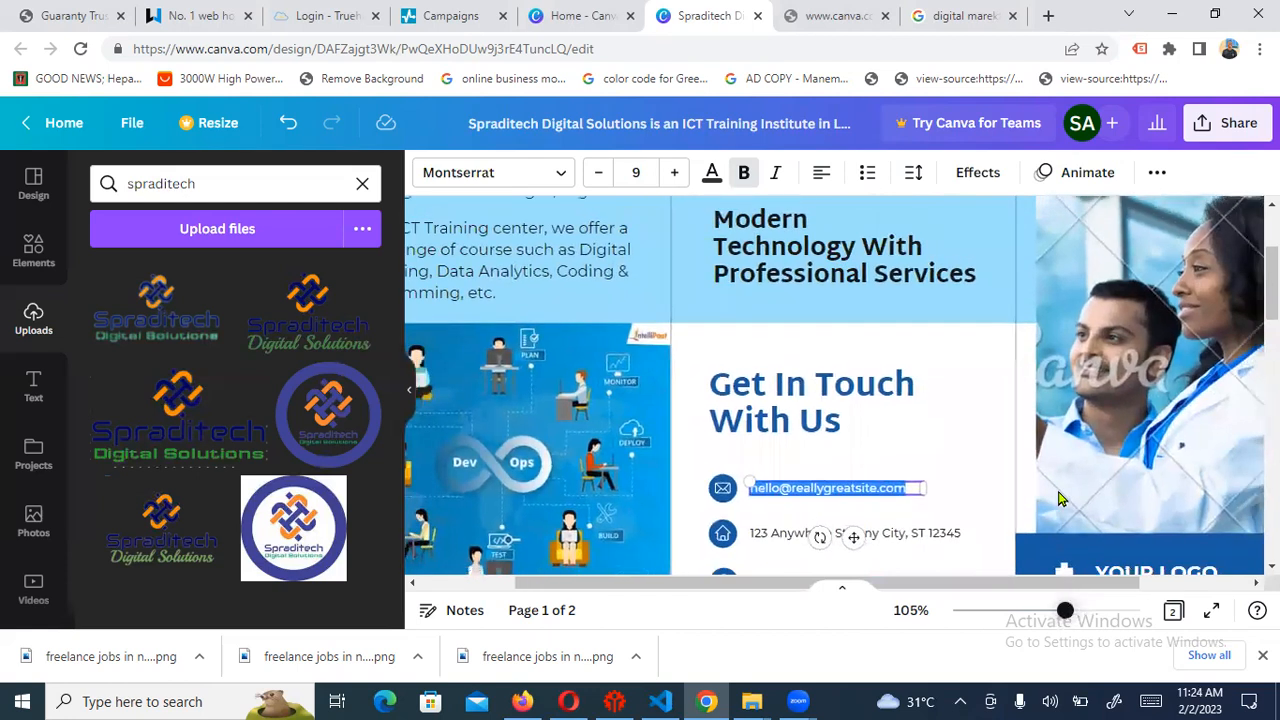
scroll(1060, 499, "down", 1)
scroll(1060, 499, "down", 1)
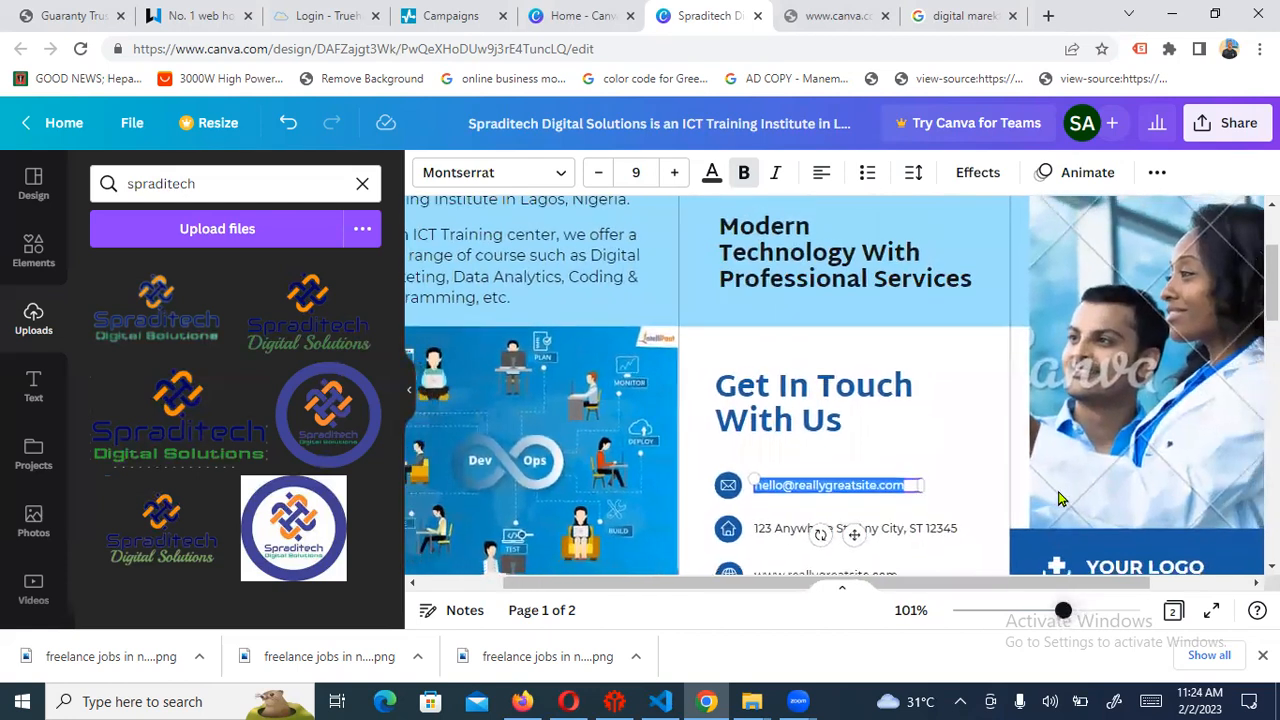
scroll(1061, 499, "down", 2)
scroll(1061, 499, "up", 2)
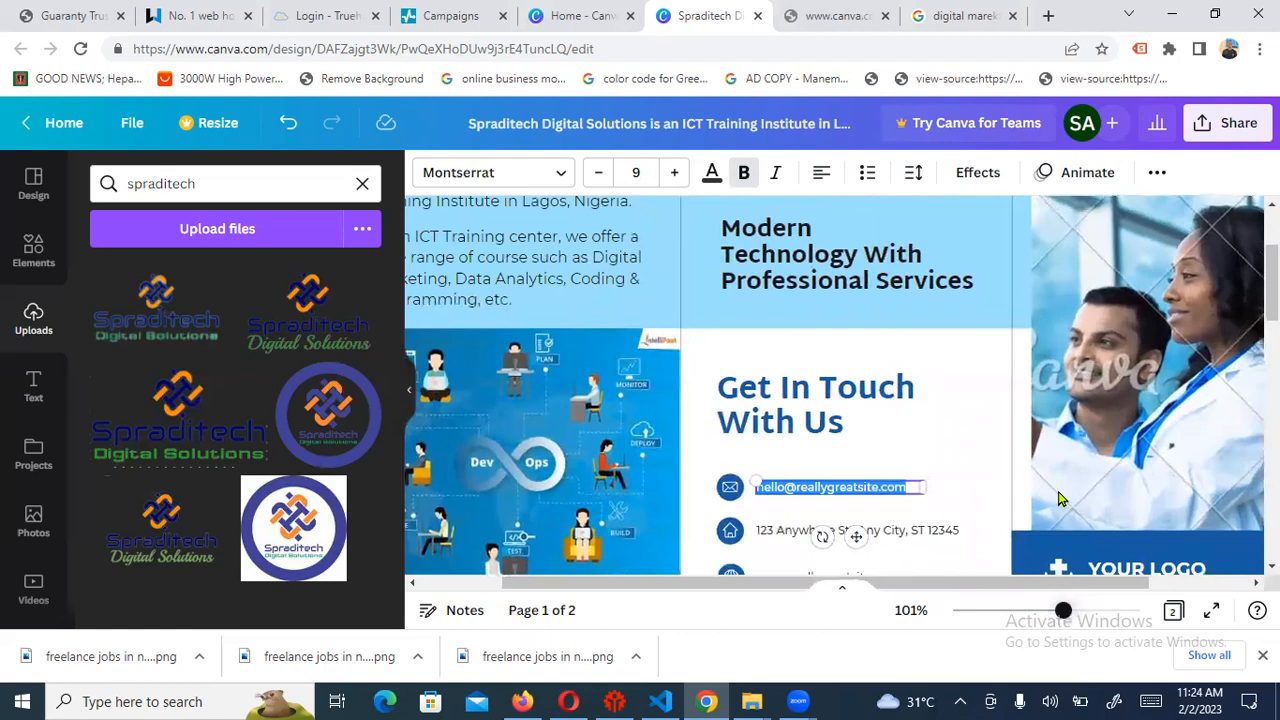
scroll(1060, 499, "down", 1)
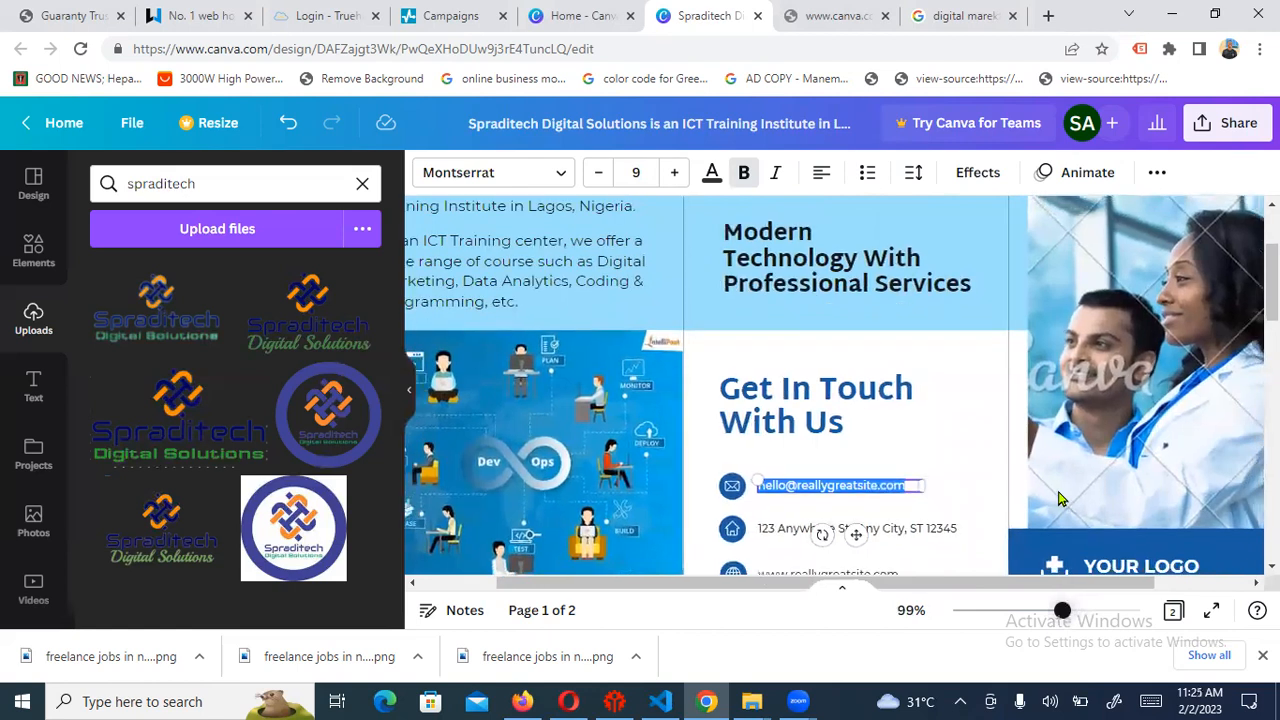
scroll(1060, 499, "up", 1)
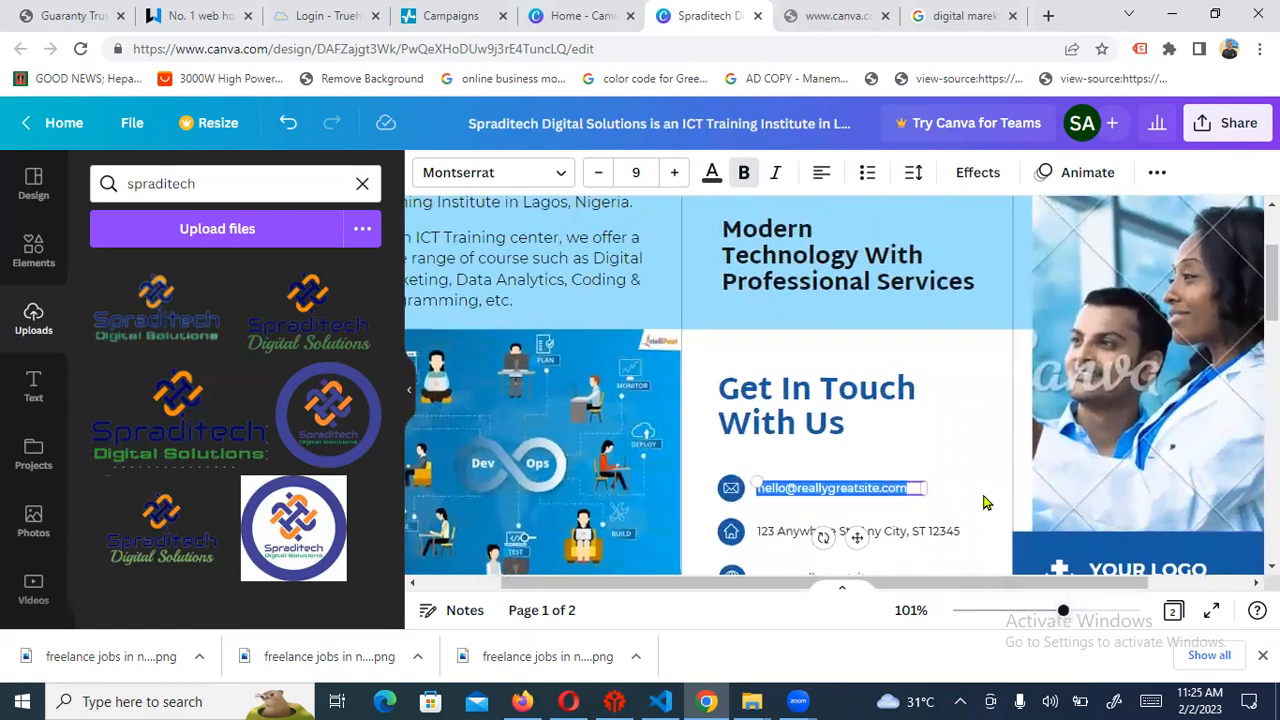
left_click(980, 414)
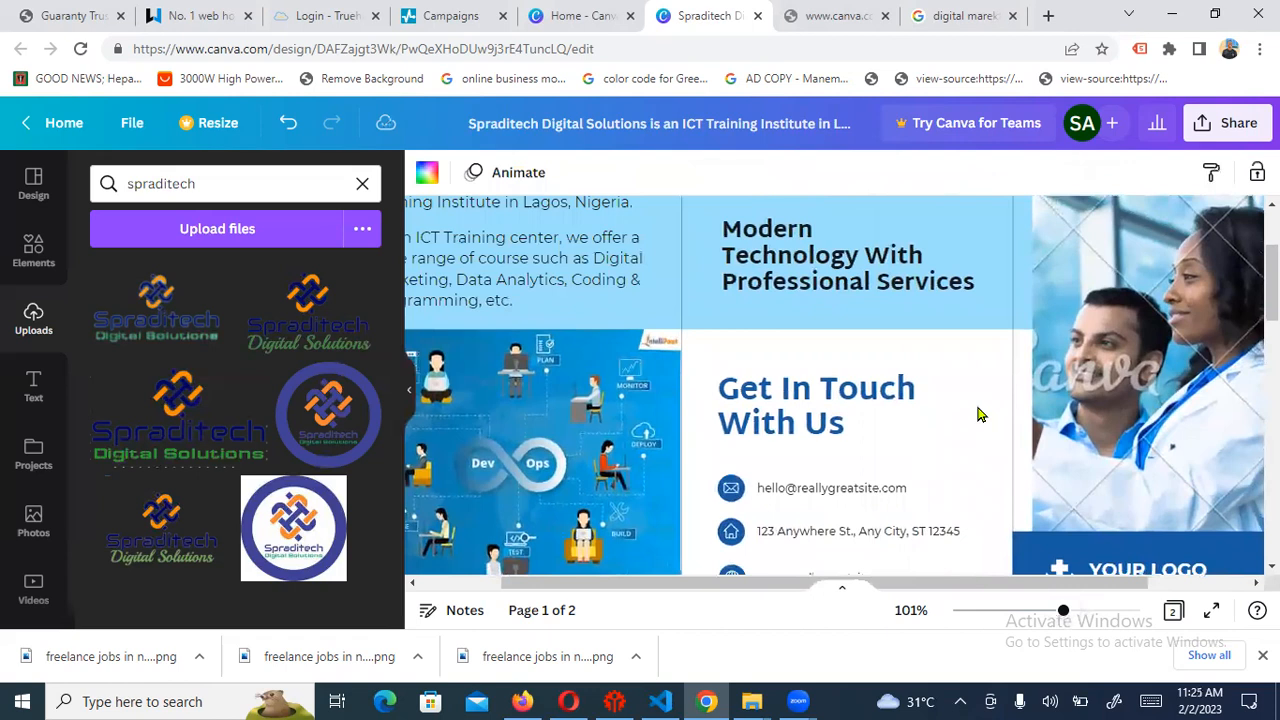
left_click(880, 499)
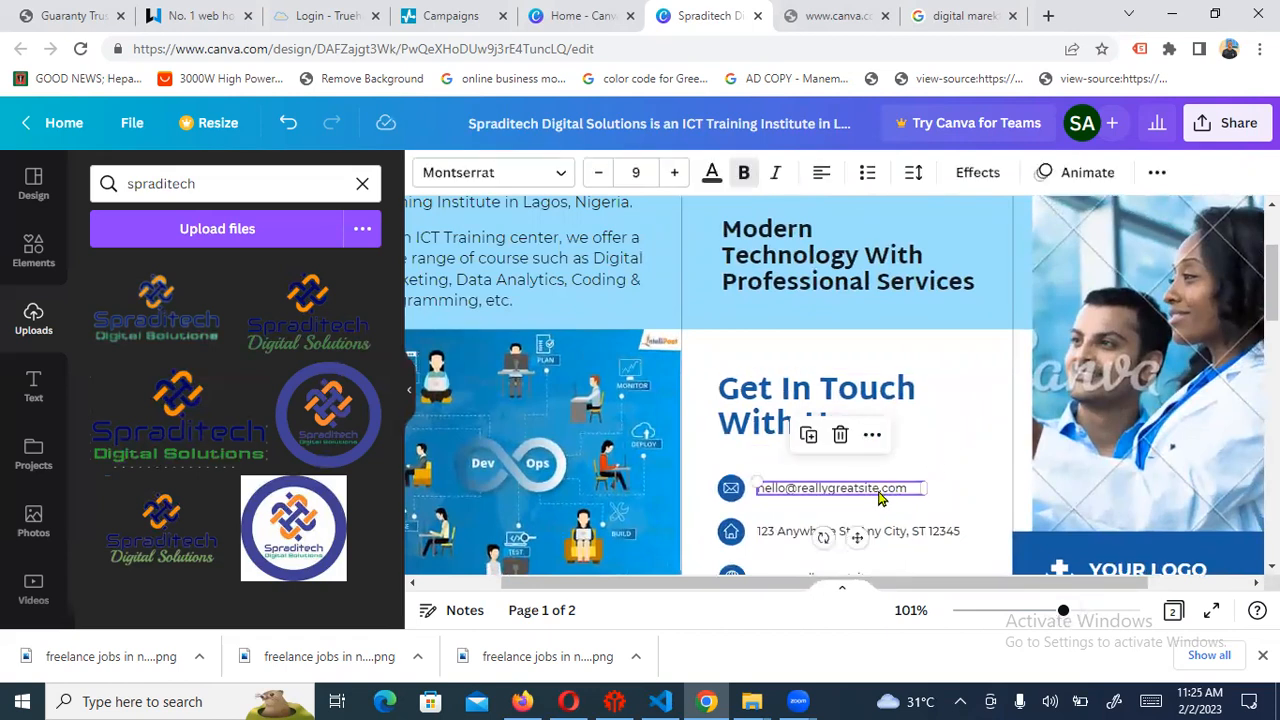
left_click(811, 484)
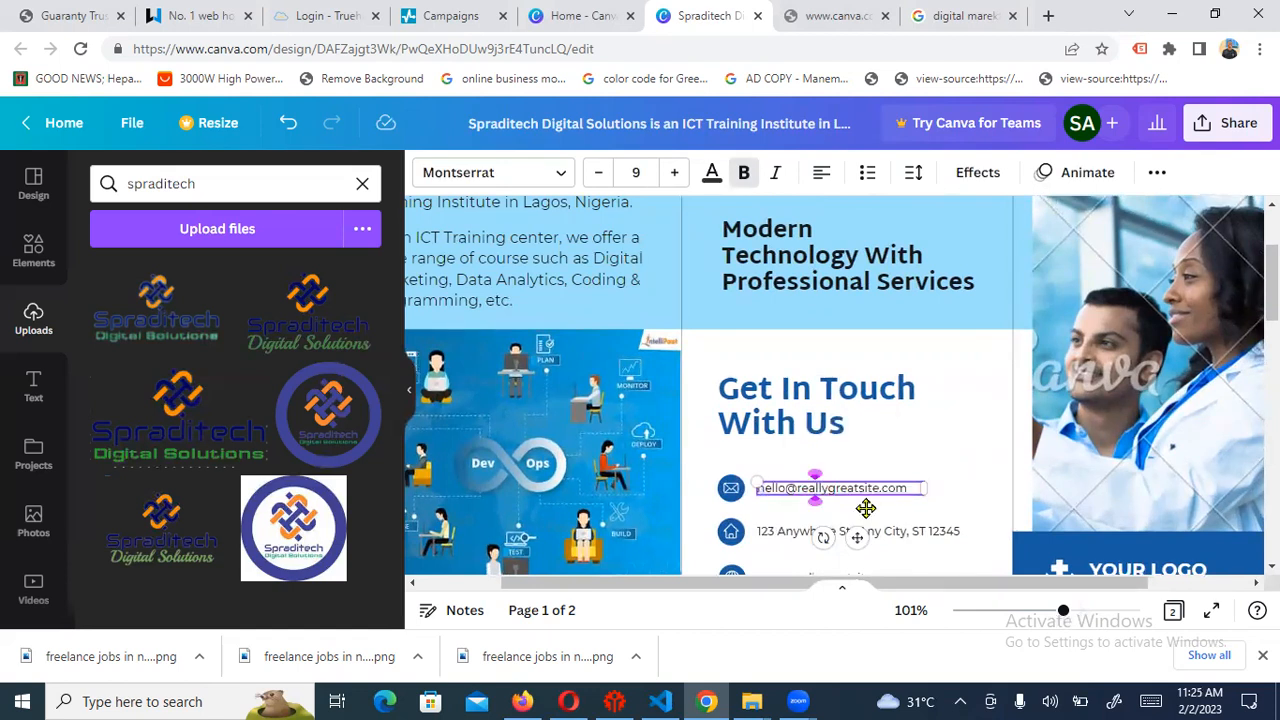
Replace the placeholder address with the Spraditech contact e-mail on the spraditech.ng domain
key("BackSpace")
key("BackSpace")
key("BackSpace")
key("BackSpace")
key("BackSpace")
key("BackSpace")
key("BackSpace")
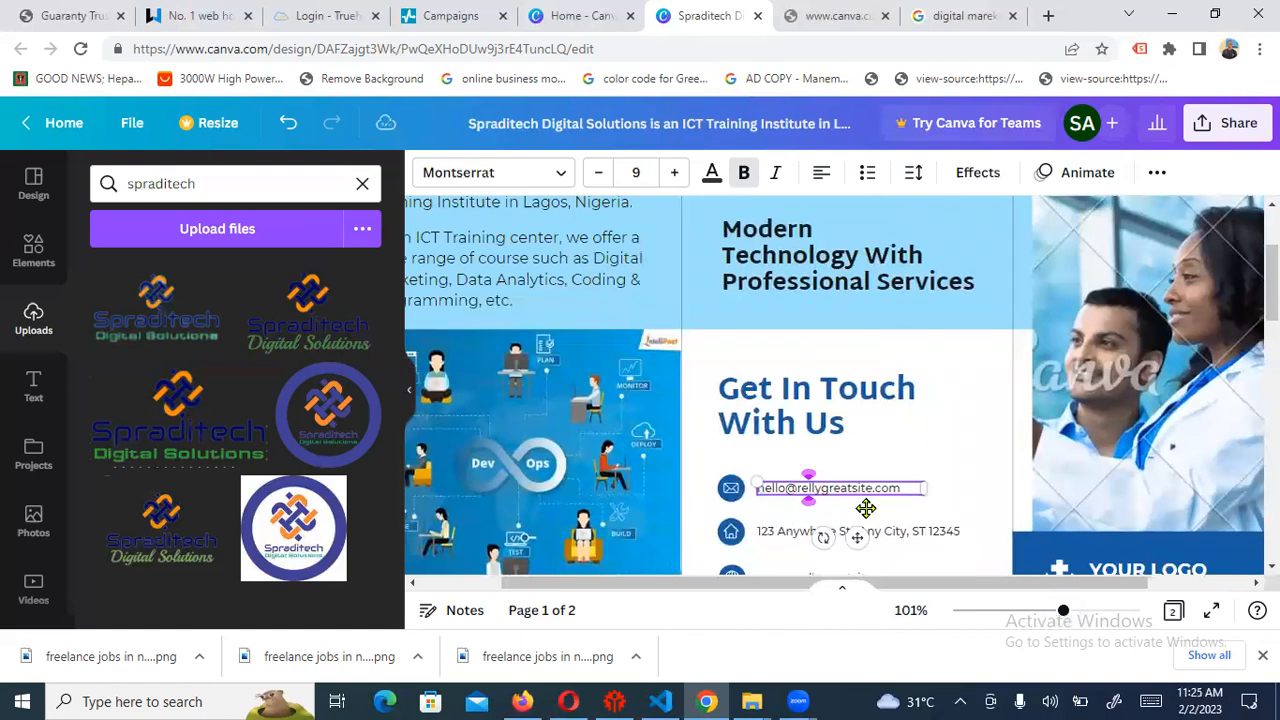
key("BackSpace")
key("BackSpace")
key("BackSpace")
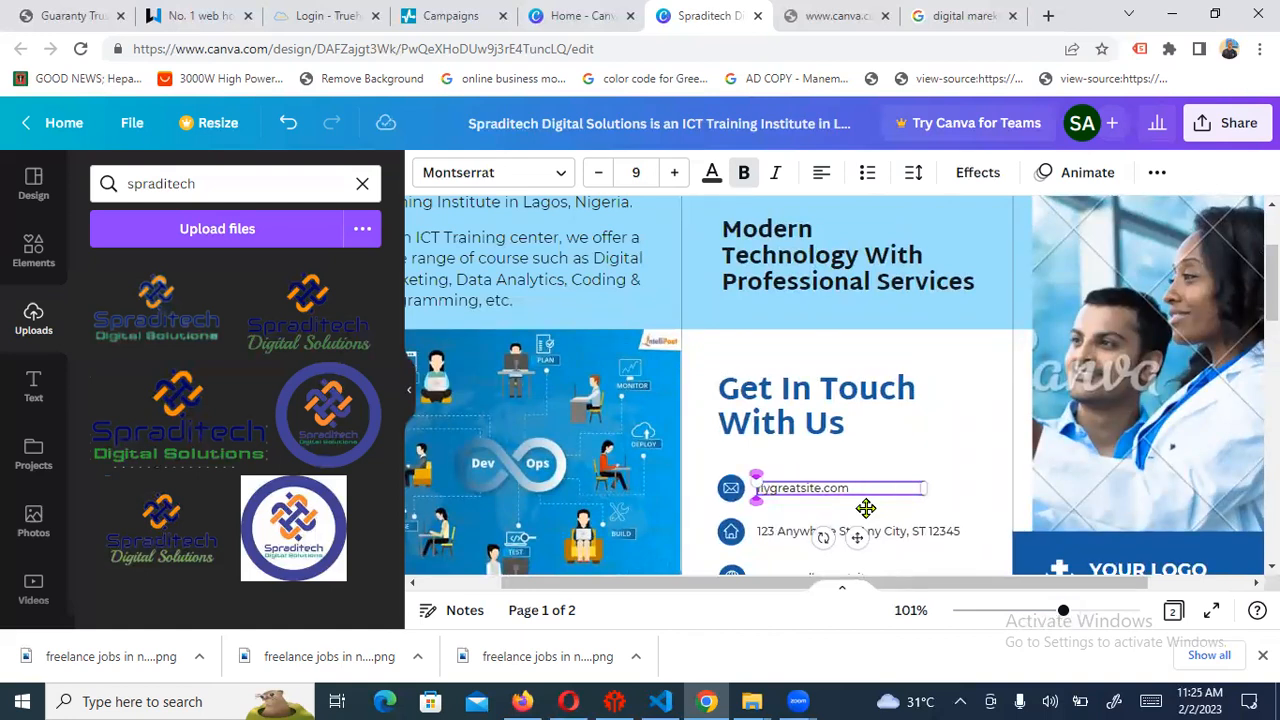
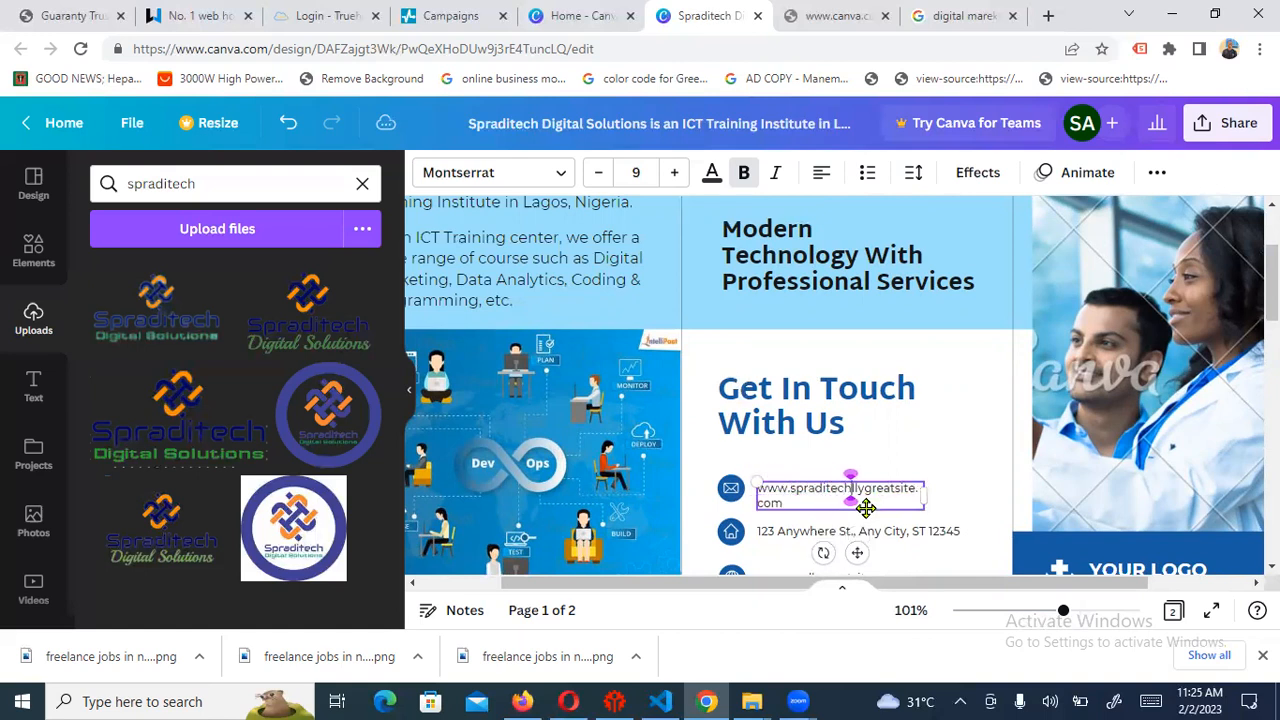
key("Delete")
key("Delete")
key("Delete")
key("Delete")
key("Delete")
key("Delete")
key("Delete")
key("Delete")
key("Delete")
key("Delete")
key("Delete")
key("Delete")
key("Delete")
key("Delete")
key("Delete")
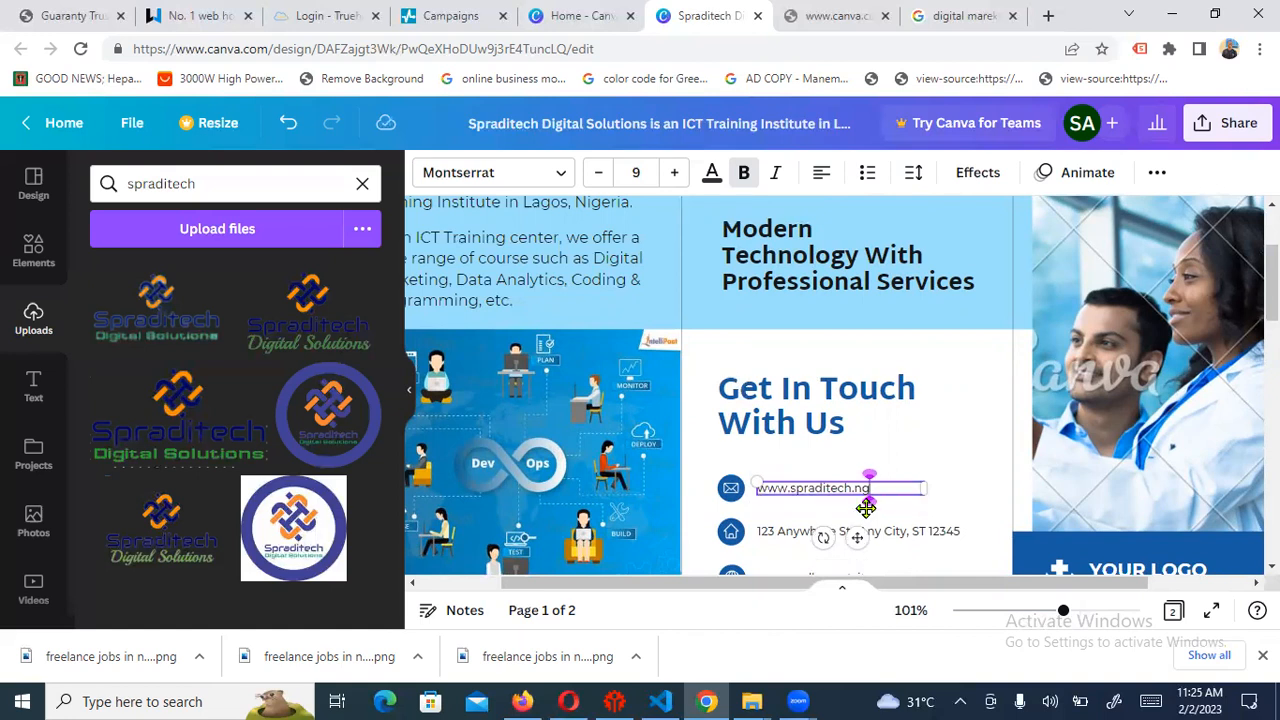
key("Left")
key("Left")
key("Left")
key("Left")
key("Left")
key("Left")
key("Left")
key("Left")
key("Left")
key("Left")
key("Left")
key("Left")
key("Left")
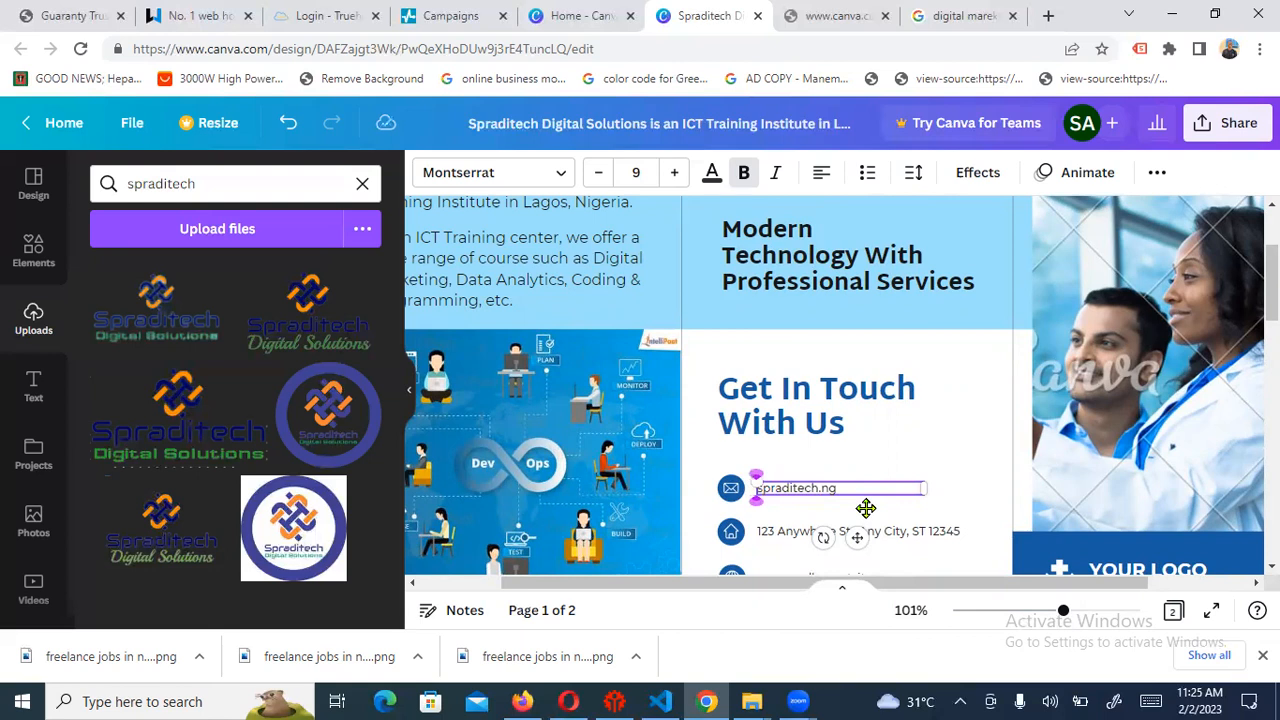
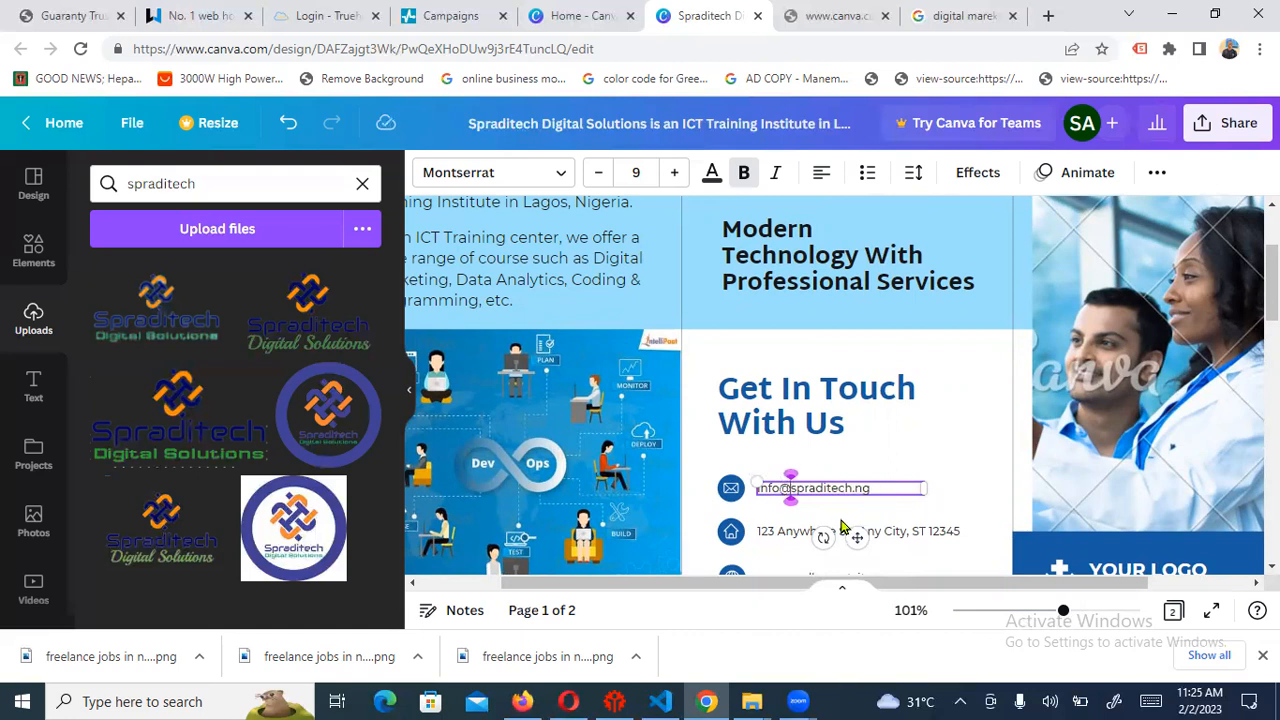
Replace the placeholder street address with the company's street address in Akoka, Lagos
left_click(910, 537)
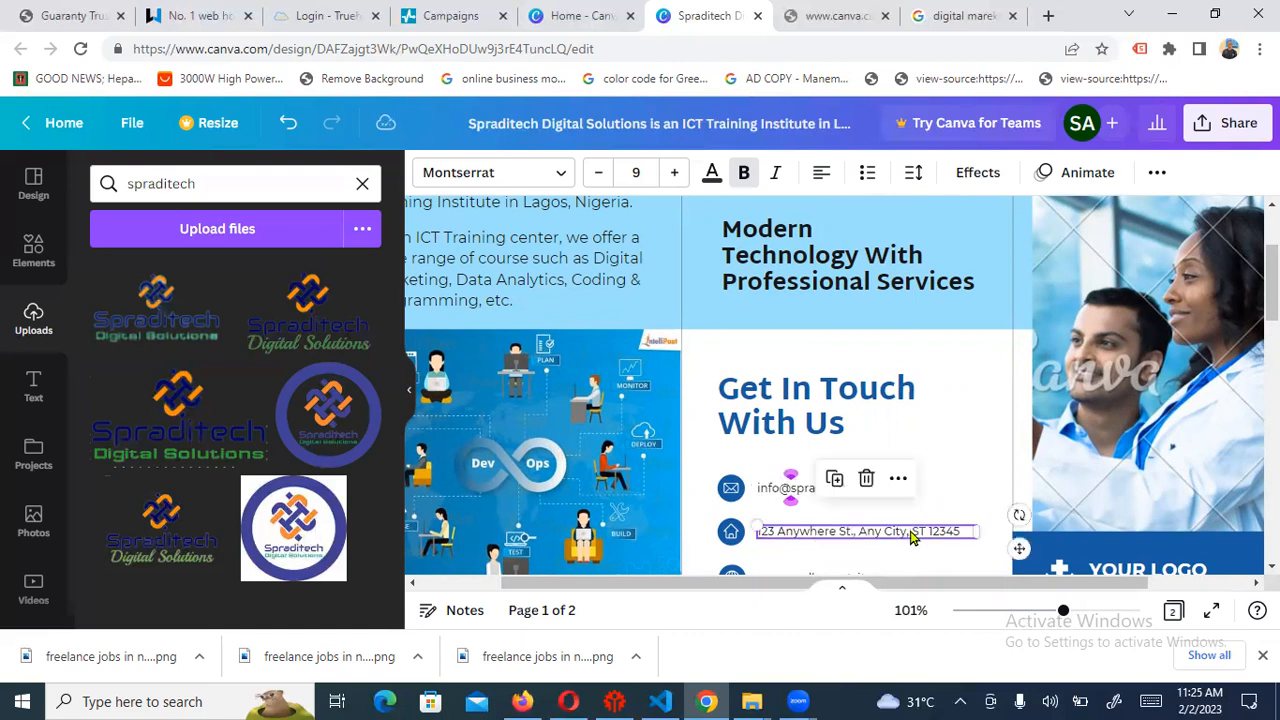
double_click(800, 537)
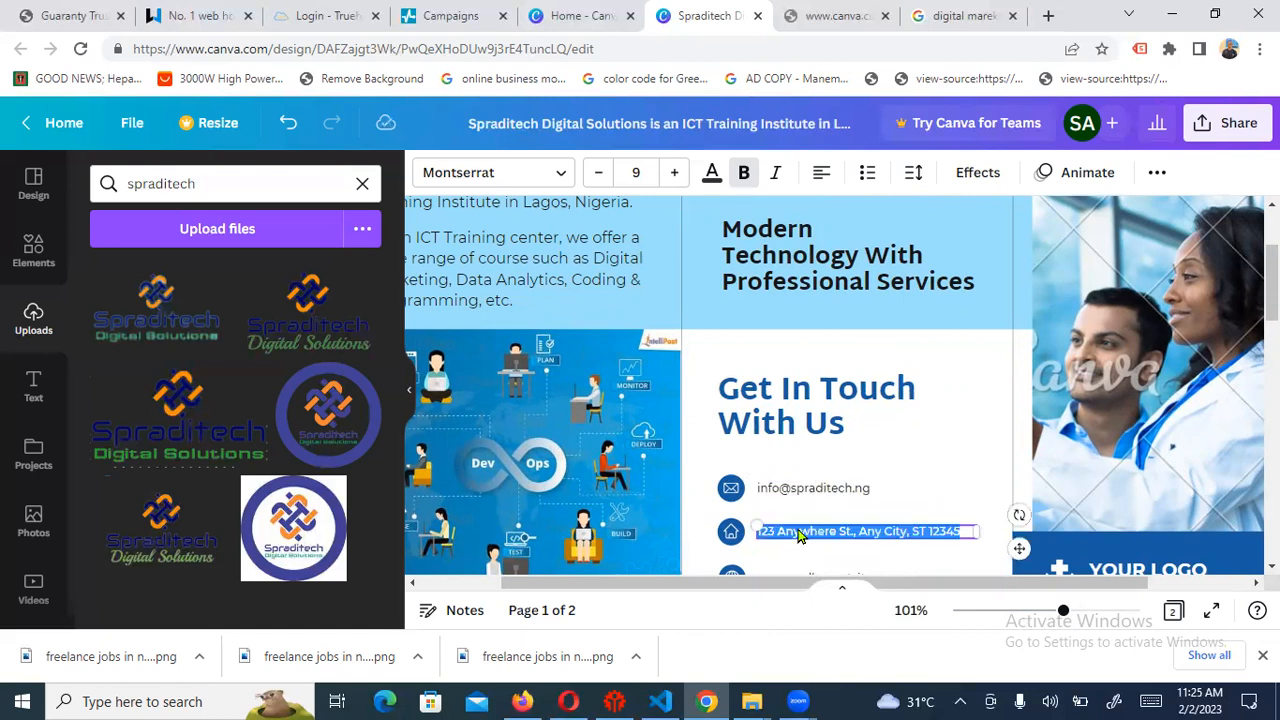
left_click(807, 533)
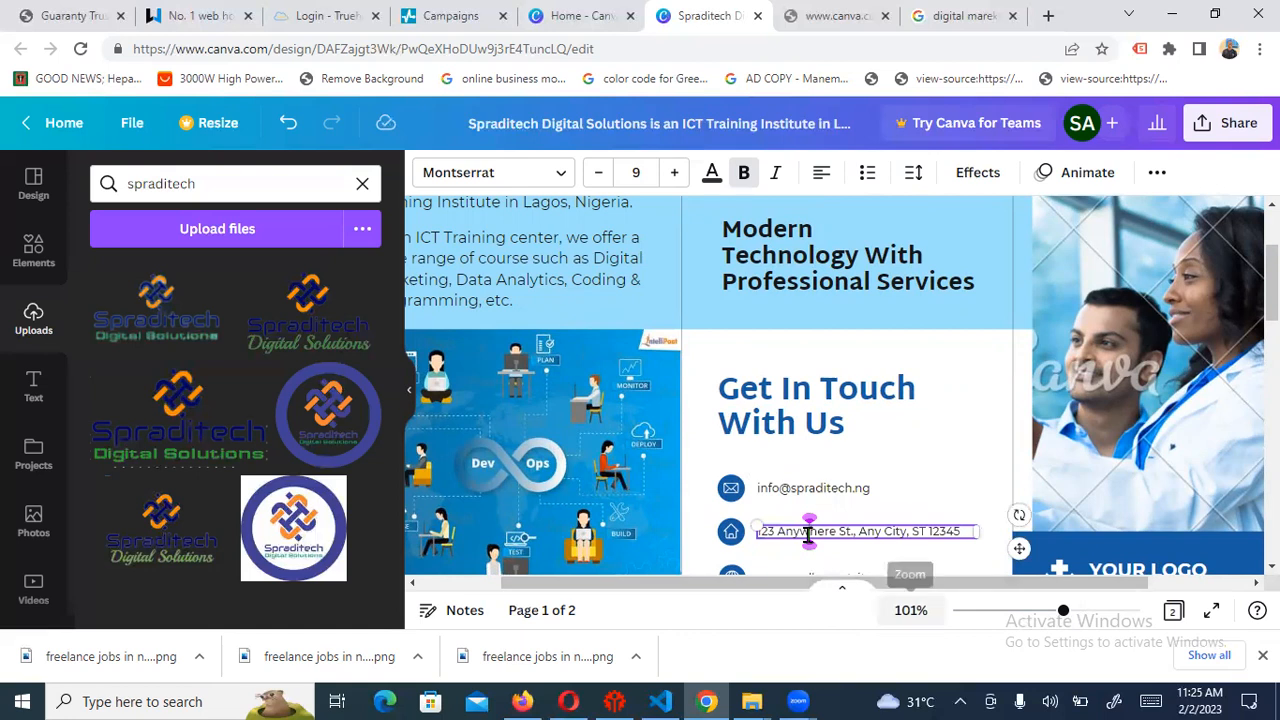
key("BackSpace")
key("BackSpace")
key("BackSpace")
key("BackSpace")
key("BackSpace")
key("BackSpace")
key("BackSpace")
key("BackSpace")
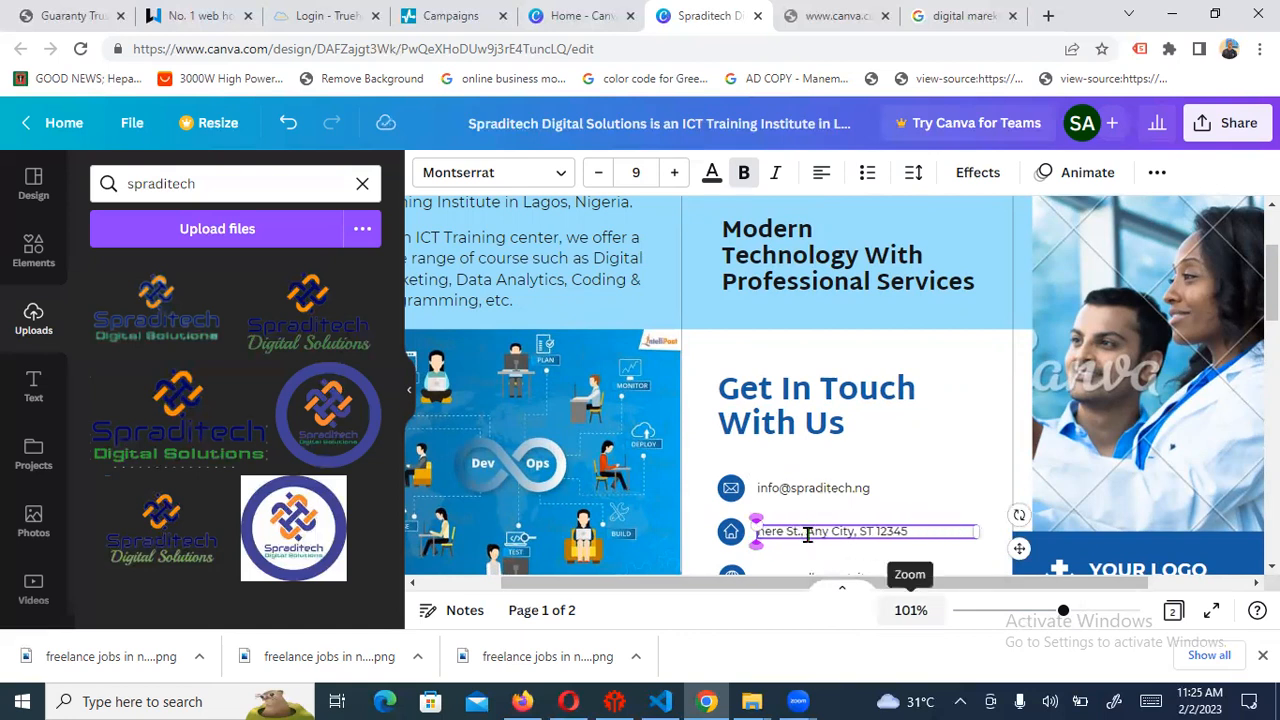
type("W")
type(" St")
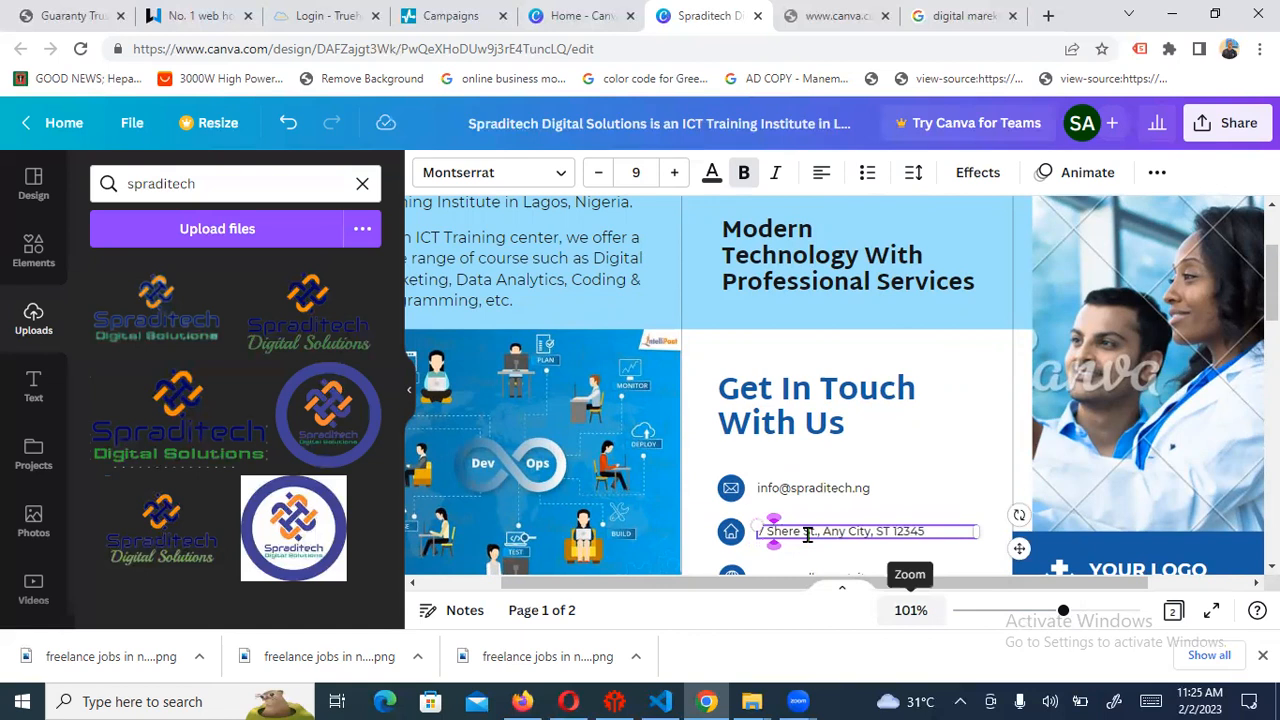
type(".")
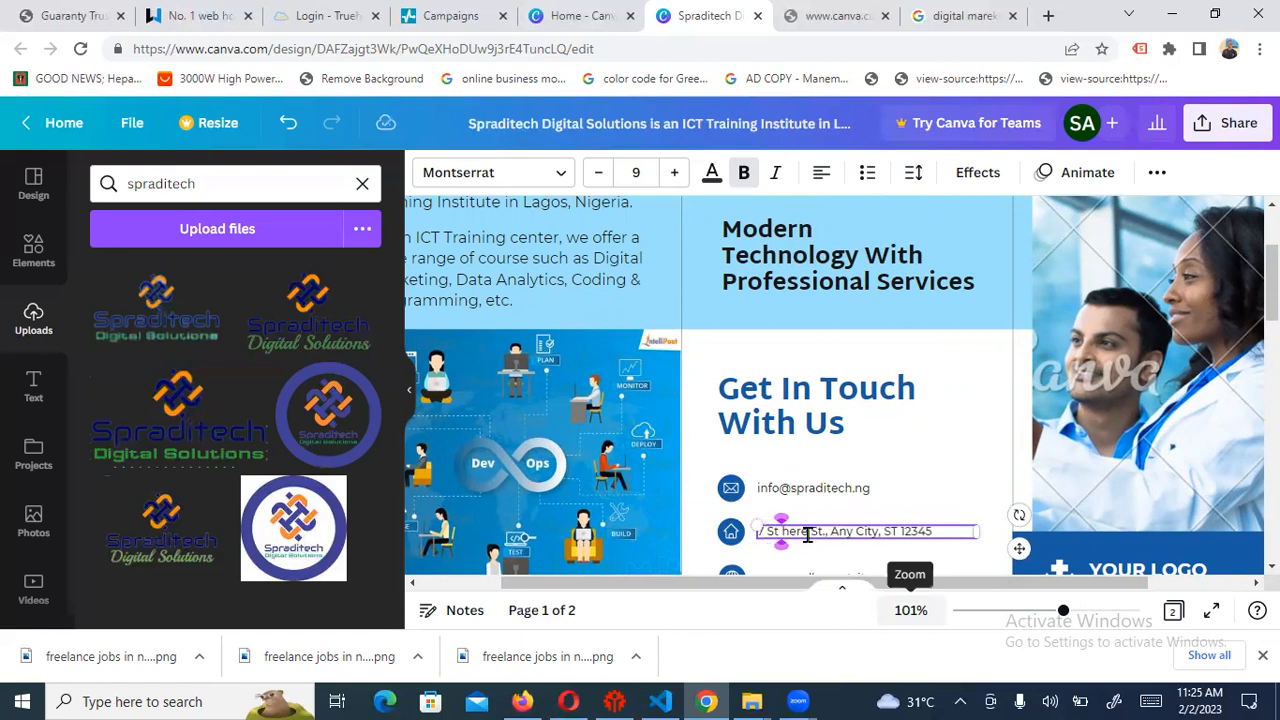
type(" Finbarr")
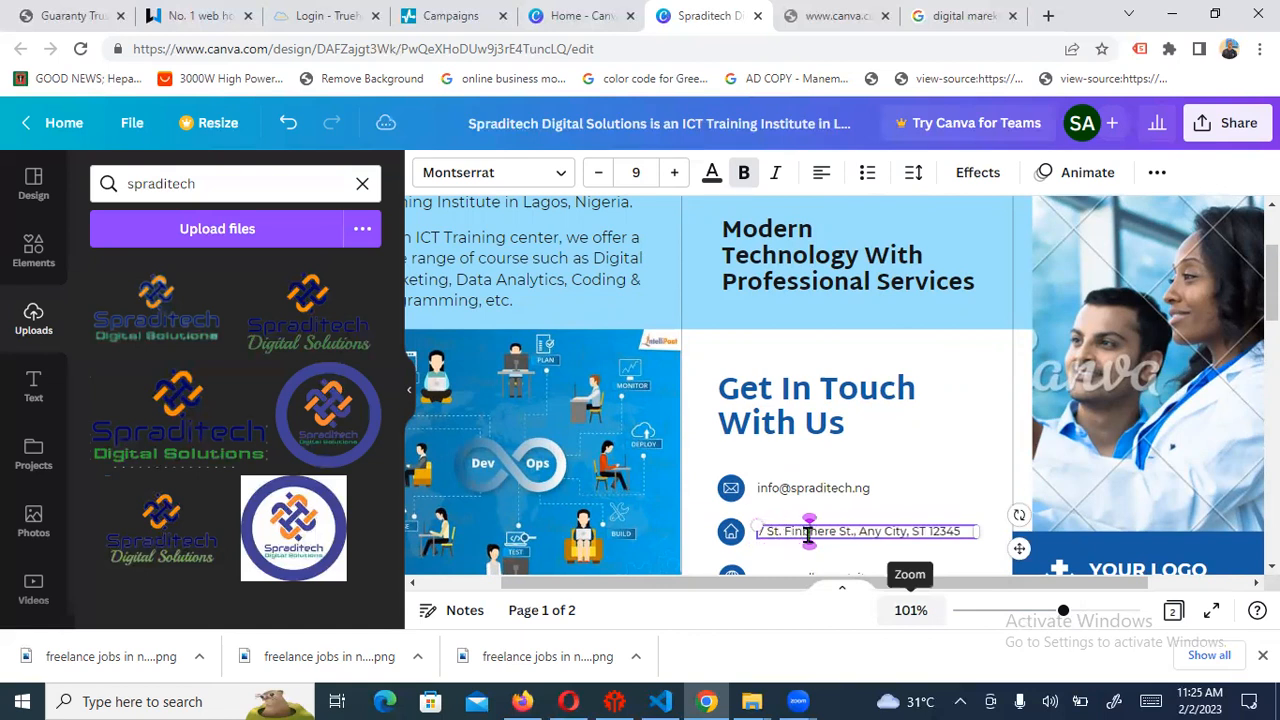
type("'s Coll")
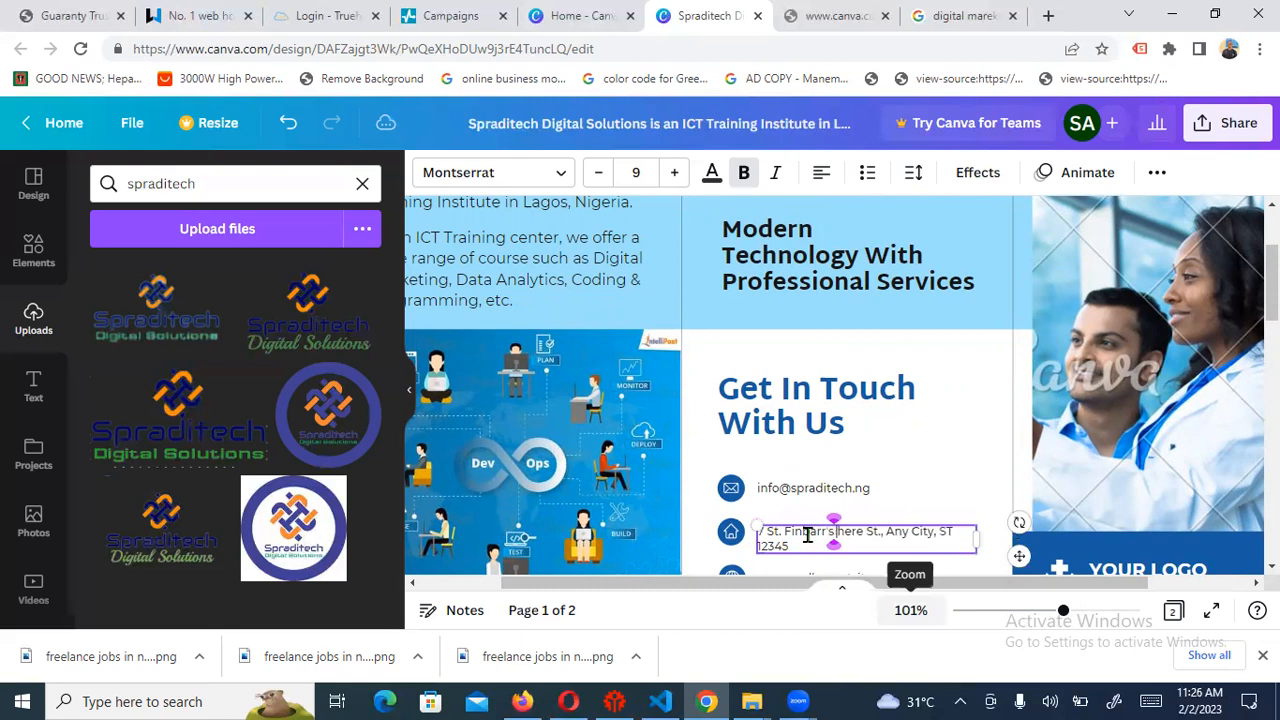
type("ege Road, Akoka")
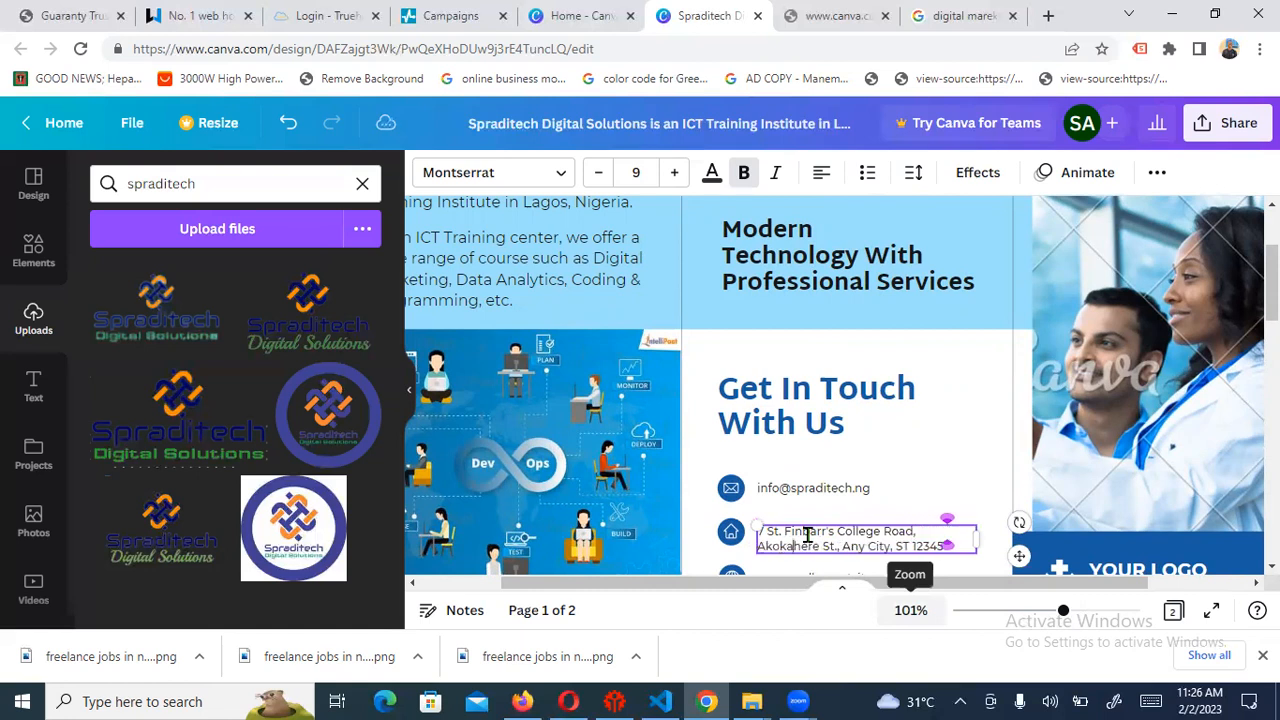
type(", Lag")
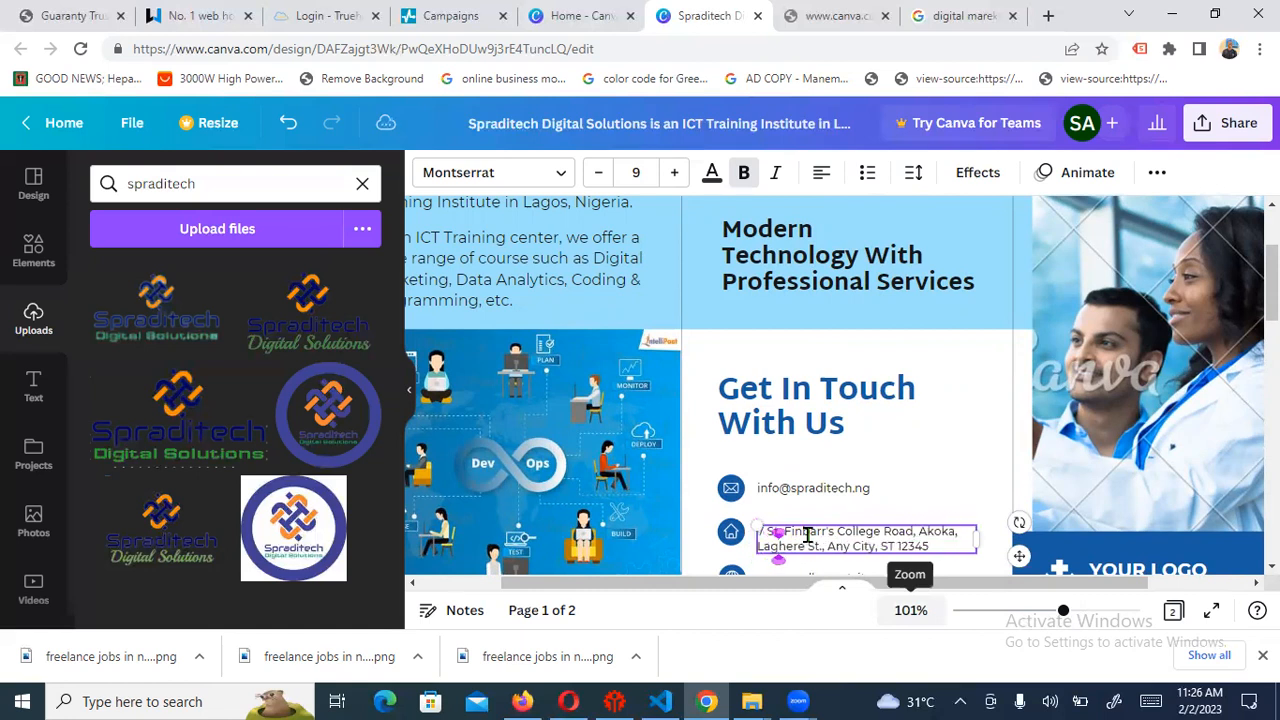
type("os")
key("Delete")
key("Delete")
key("Delete")
key("Delete")
key("Delete")
key("Delete")
key("Delete")
key("Delete")
key("Delete")
key("Delete")
key("Delete")
key("Delete")
key("Delete")
key("Delete")
key("Delete")
key("Delete")
key("Delete")
key("Delete")
key("Delete")
key("Delete")
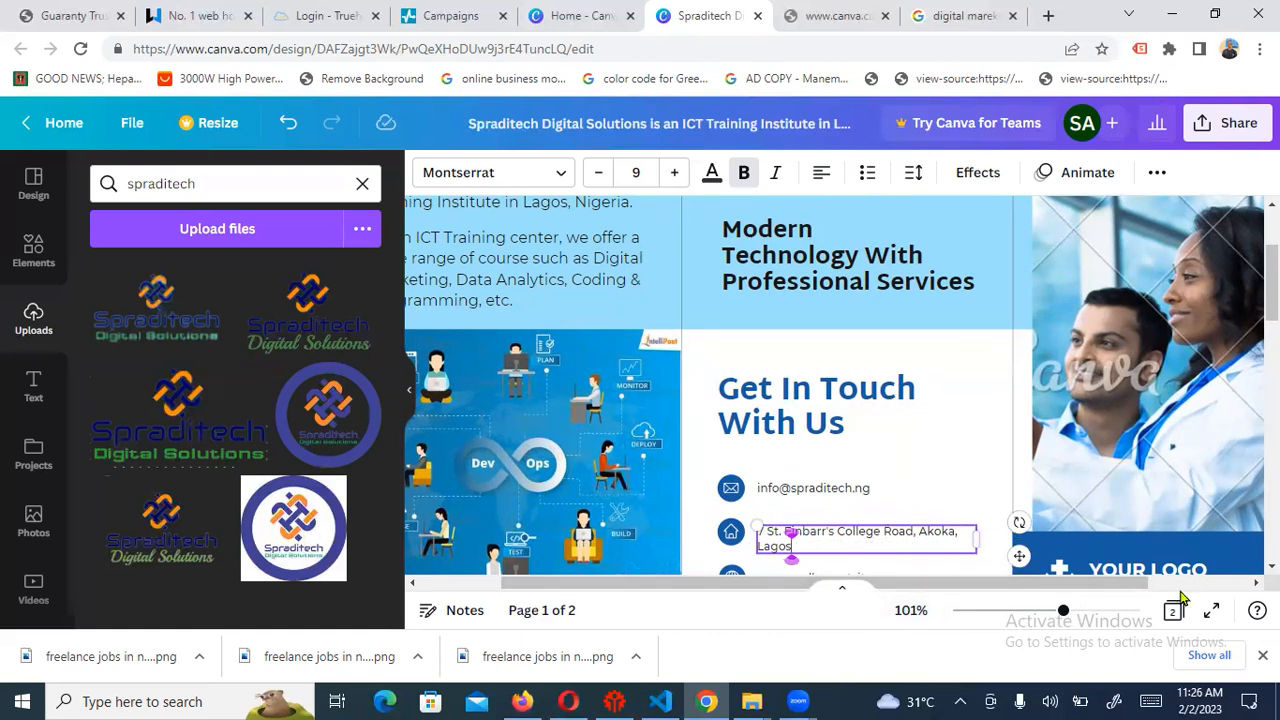
scroll(916, 352, "down", 2)
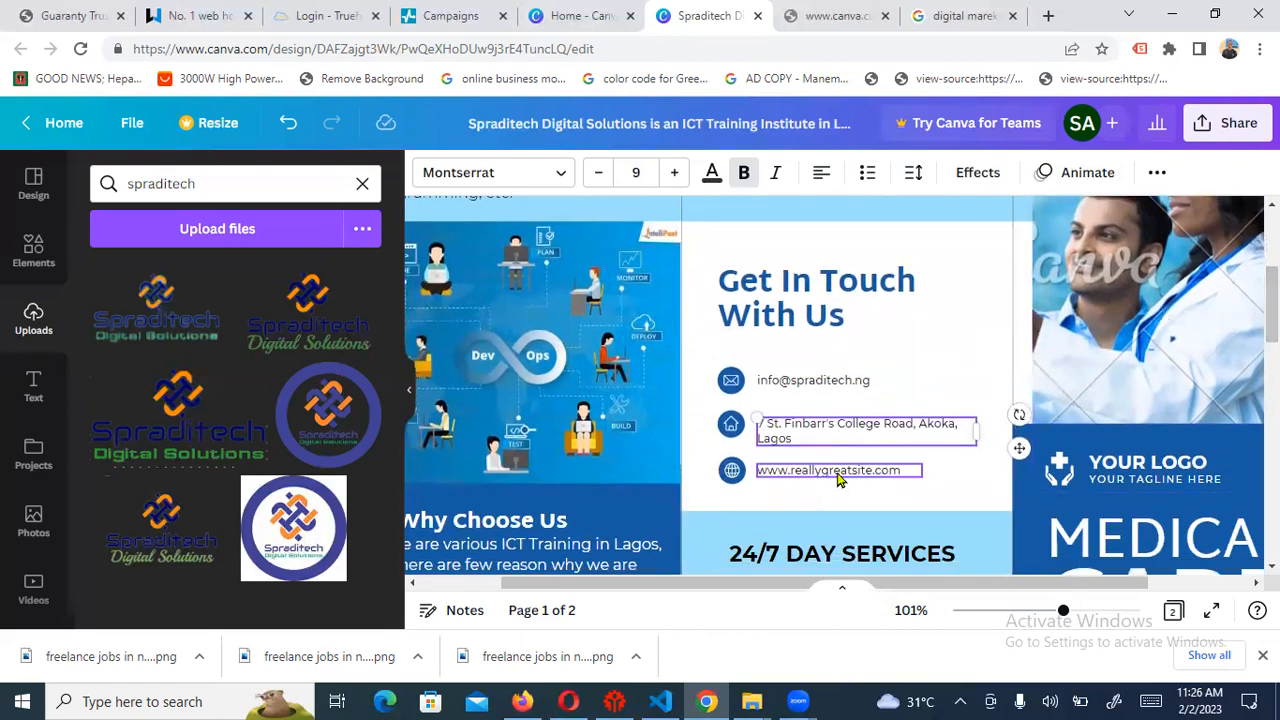
left_click(838, 478)
left_click(797, 472)
left_click(792, 472)
key("BackSpace")
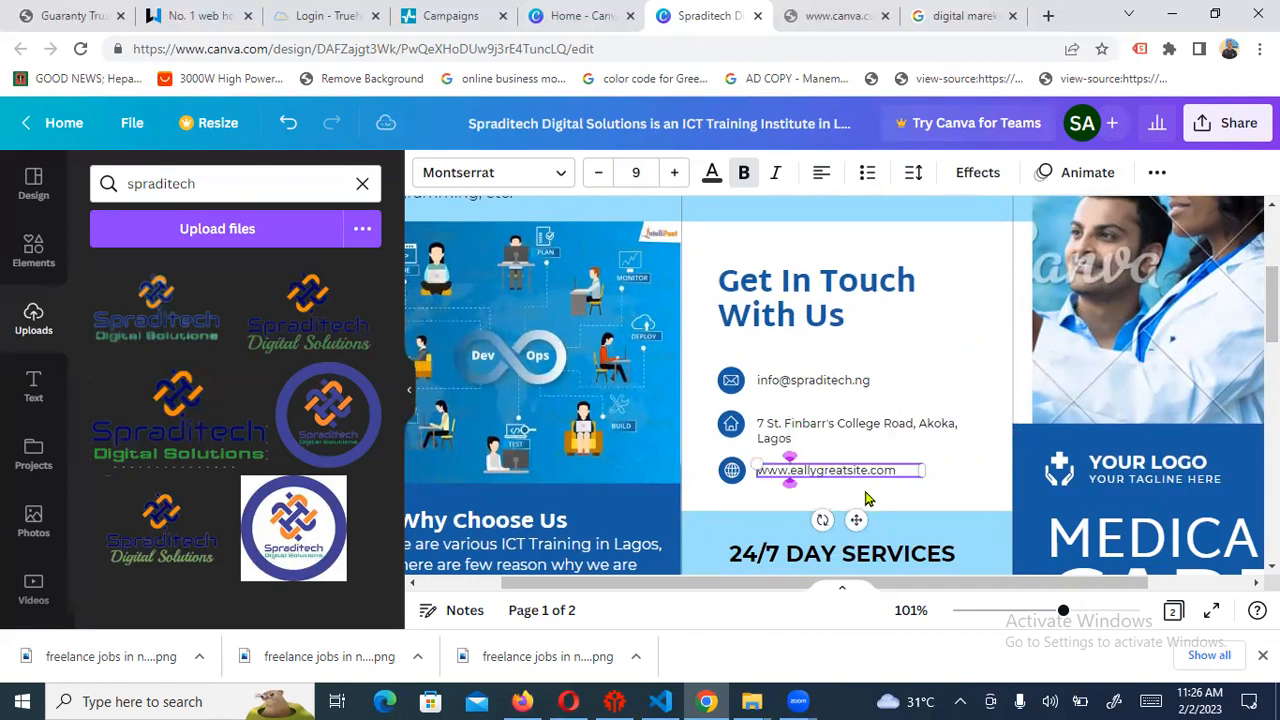
type("sprad")
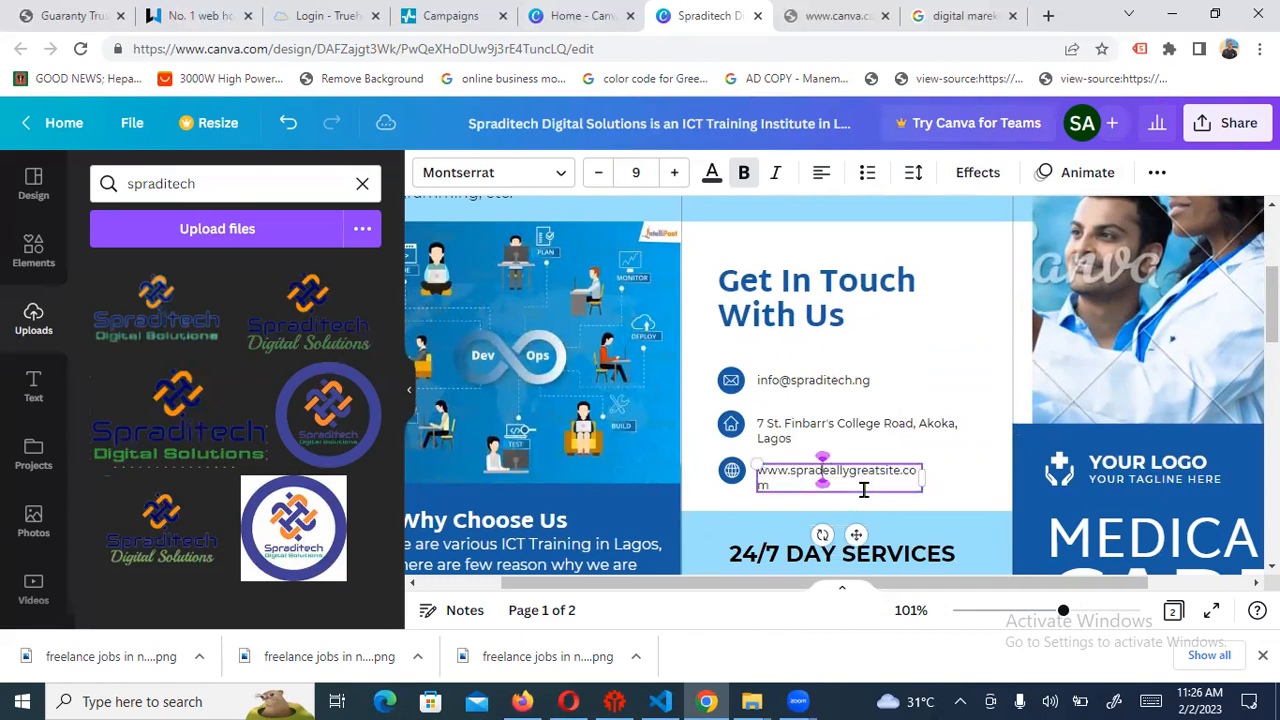
type("itech.ng")
key("Delete")
key("Delete")
key("Delete")
key("Delete")
key("Delete")
key("Delete")
key("Delete")
key("Delete")
key("Delete")
key("Delete")
key("Delete")
key("Delete")
key("Delete")
key("Delete")
key("Delete")
key("Delete")
key("Delete")
key("Delete")
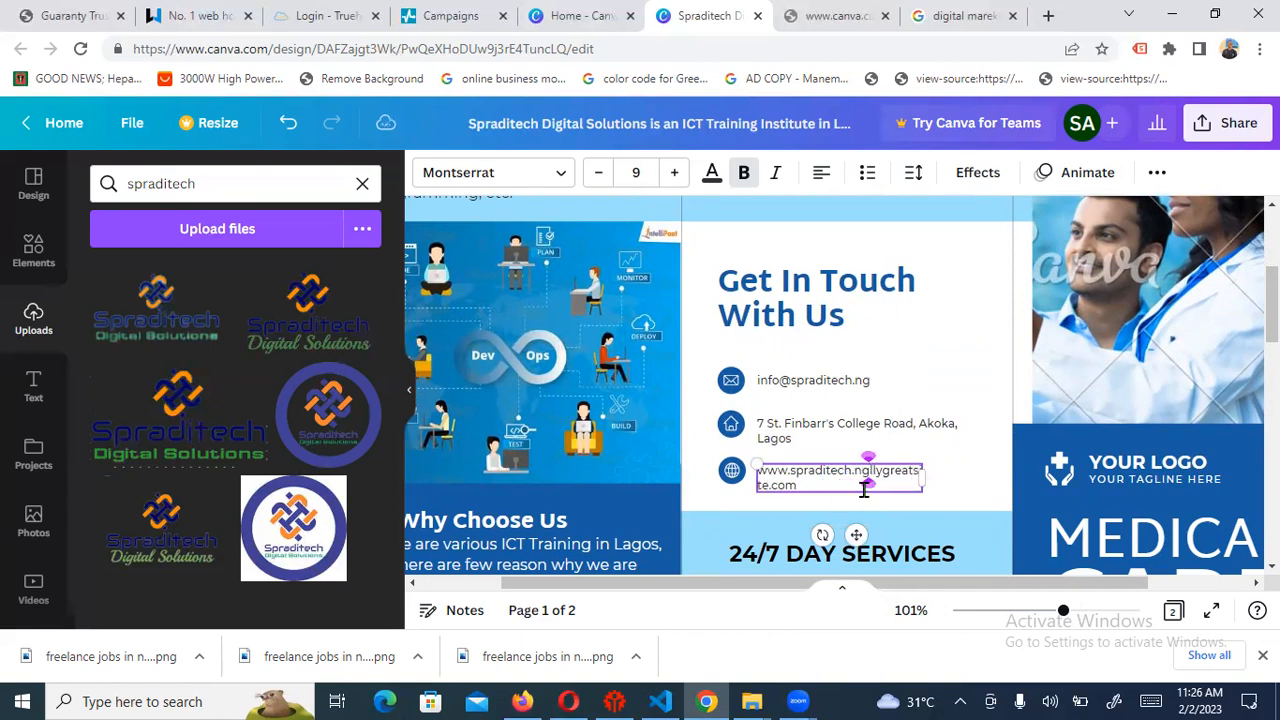
left_click(812, 436)
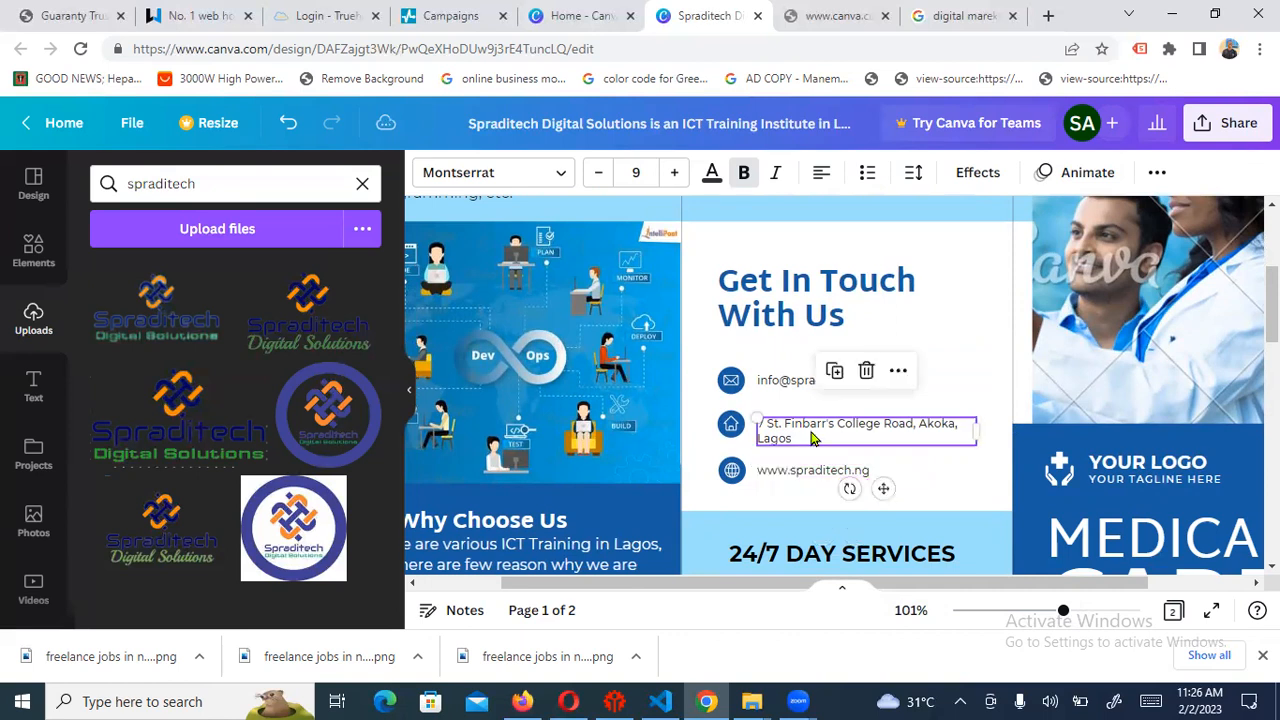
Increase the email, address and website text boxes to font size 12
left_click(782, 380)
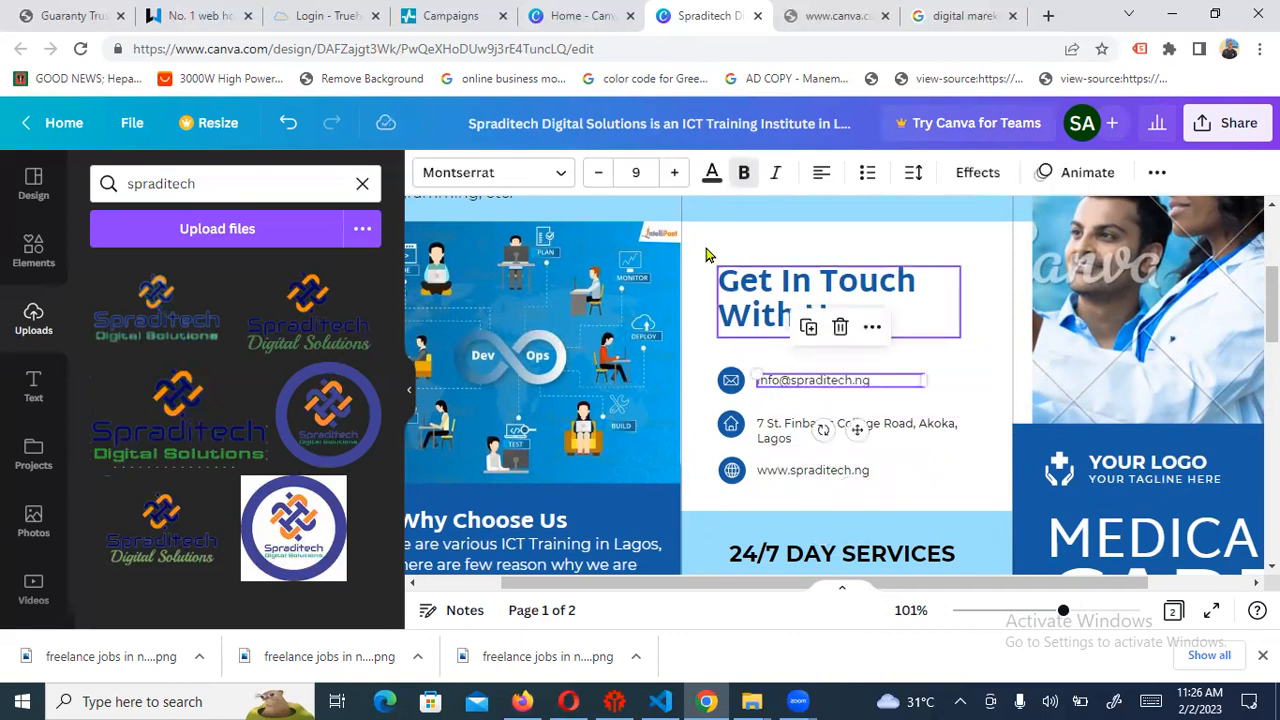
left_click(676, 172)
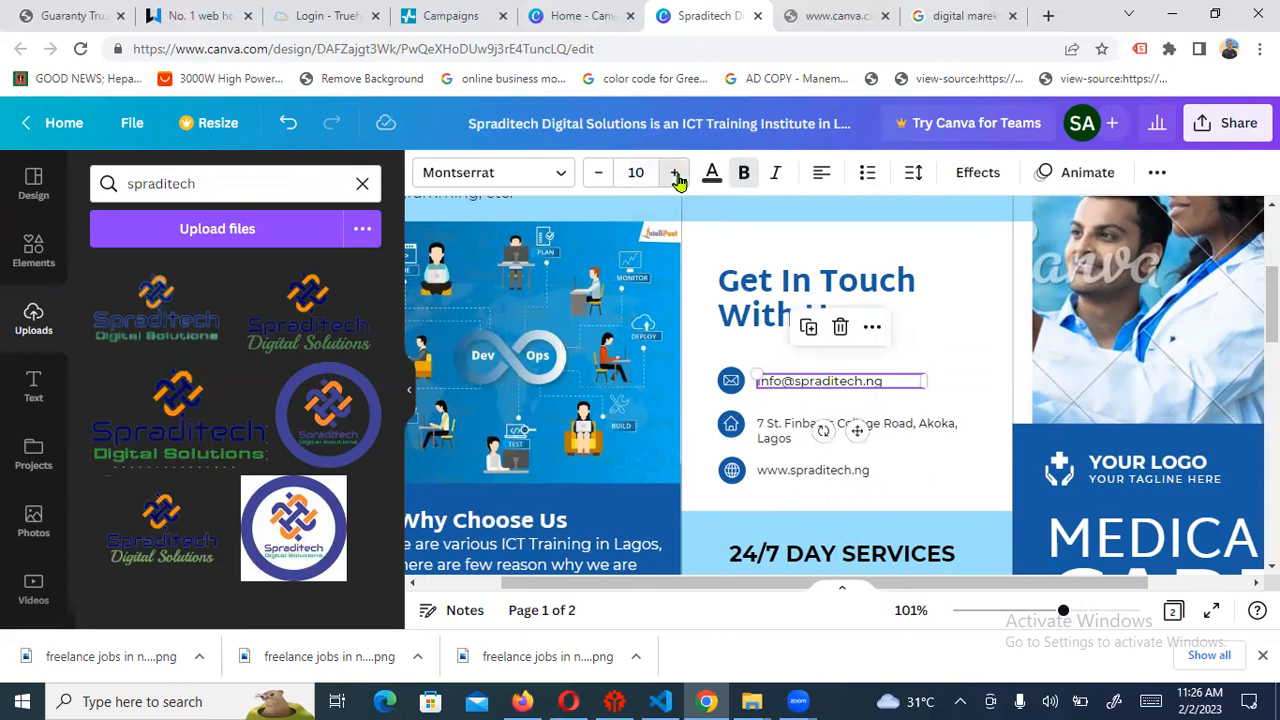
left_click(676, 174)
left_click(676, 174)
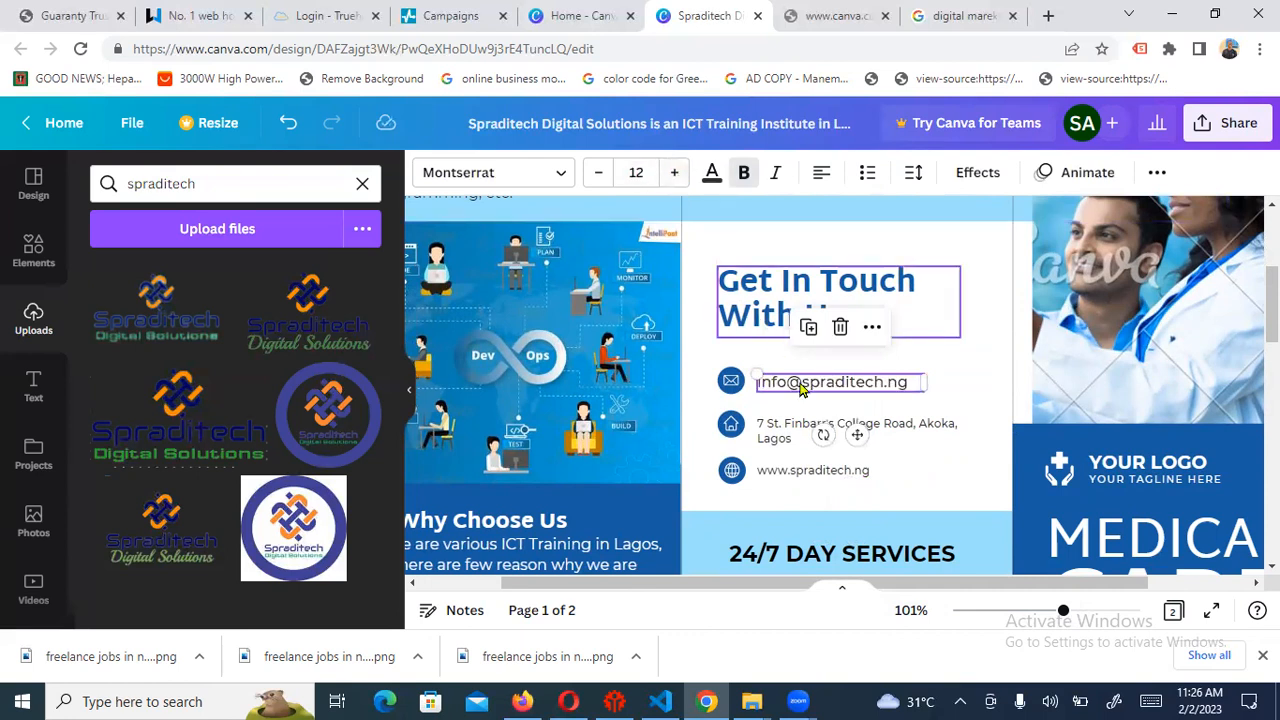
left_click(786, 434)
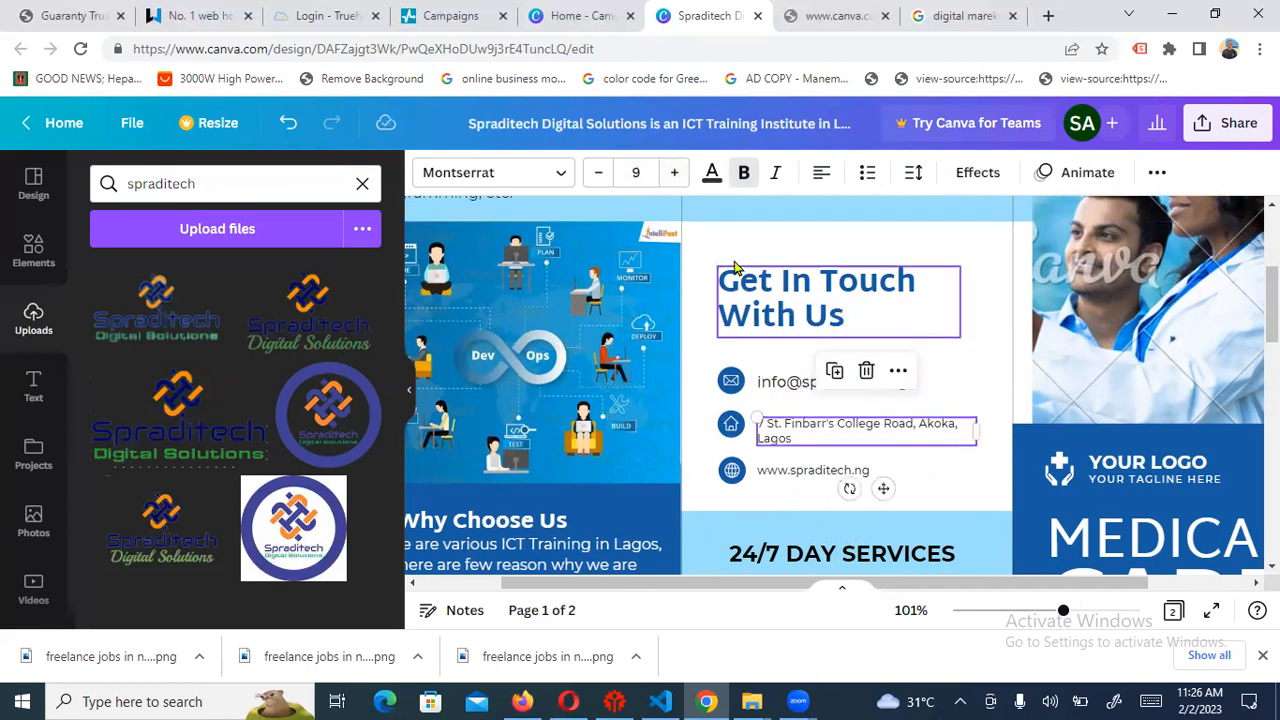
left_click(676, 174)
left_click(676, 174)
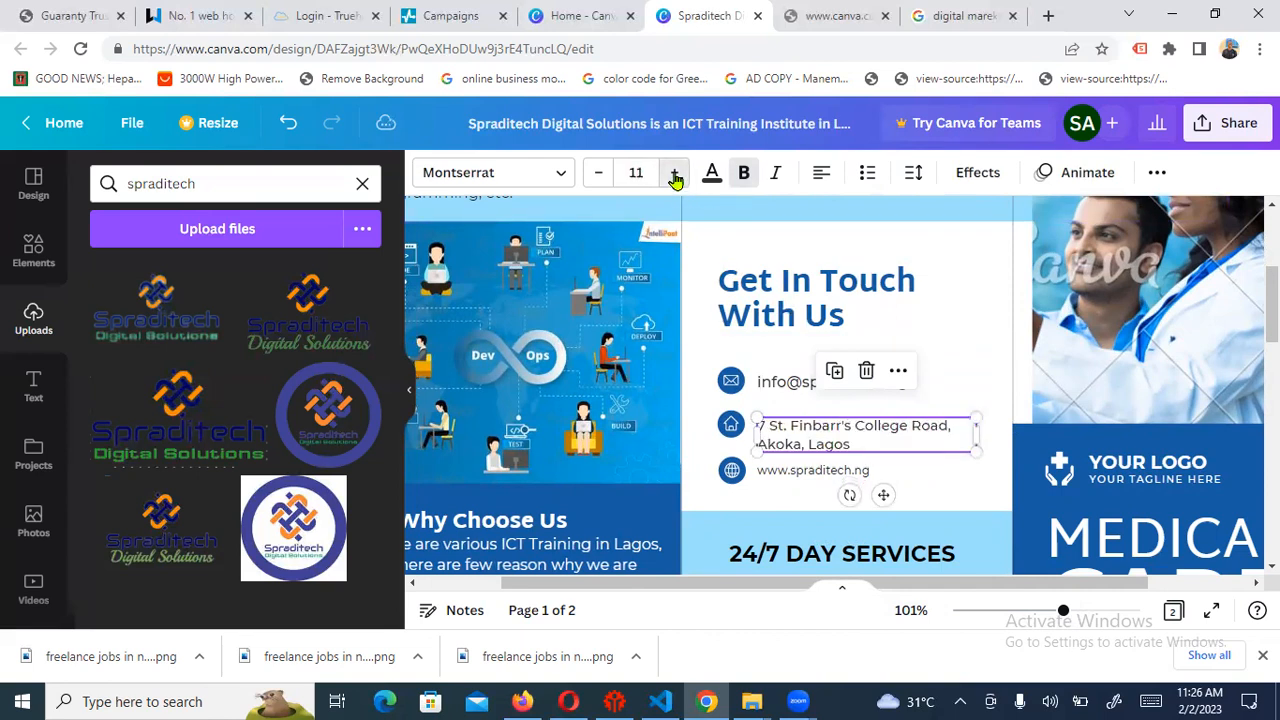
left_click(676, 174)
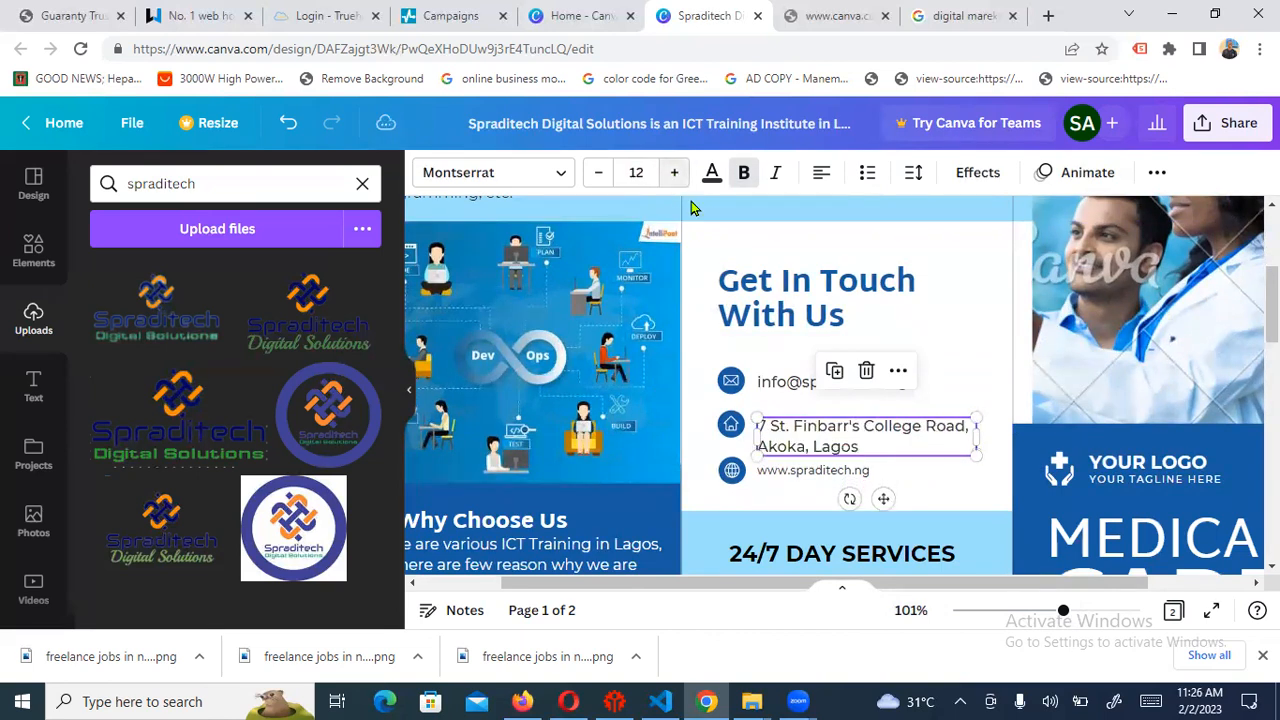
left_click(768, 477)
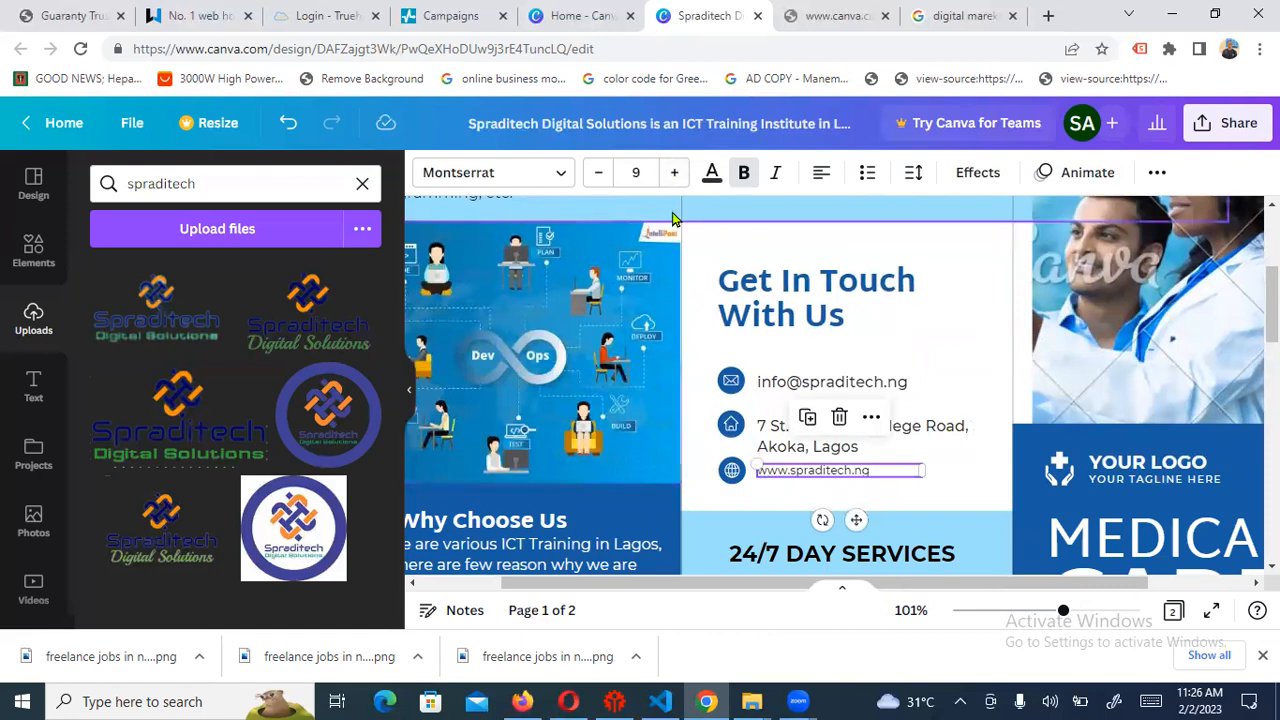
left_click(676, 176)
left_click(676, 176)
left_click(676, 176)
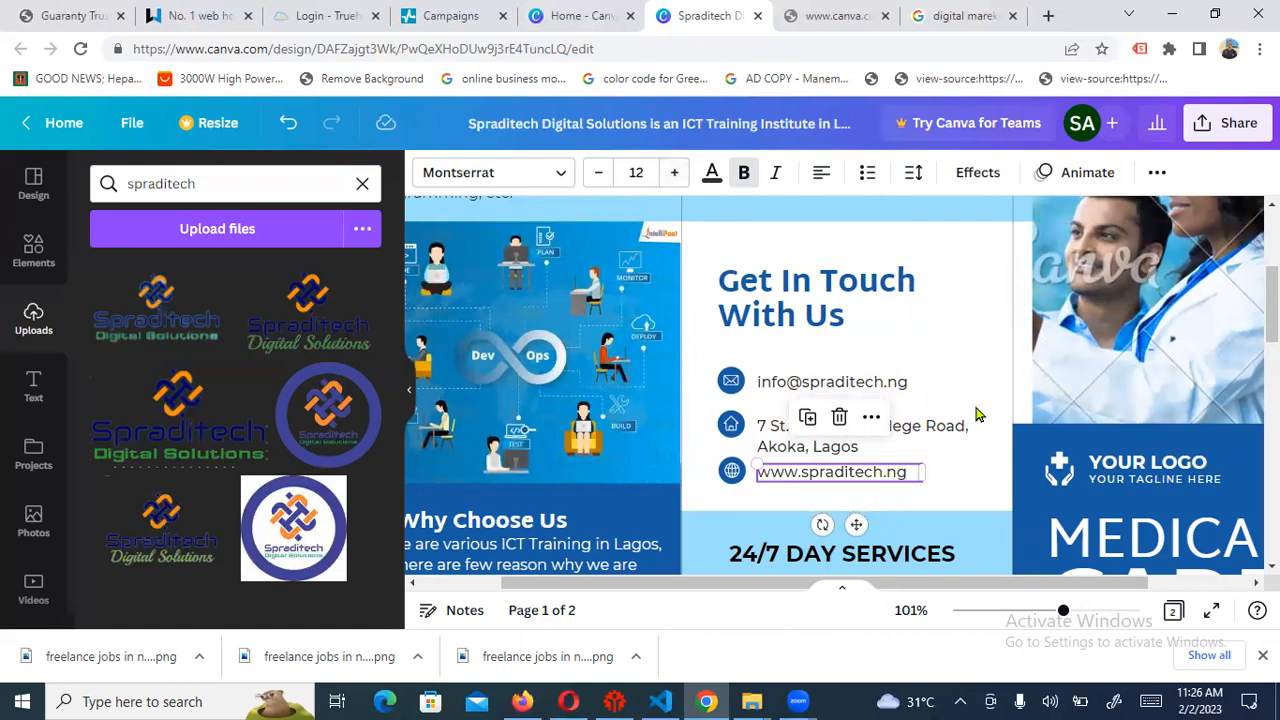
Nudge the website line and its globe icon lower, aligned beneath the address
left_click(949, 375)
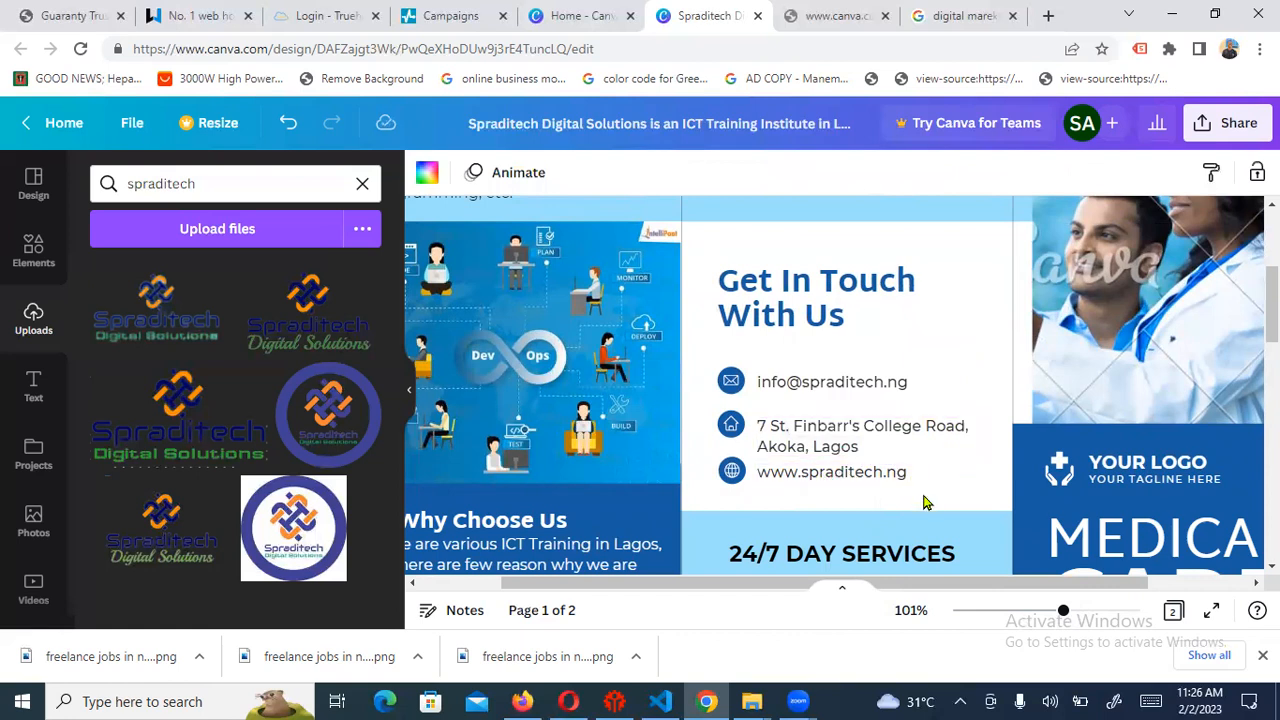
left_click(832, 475)
key("shift+Down")
key("shift+Down")
key("shift+Down")
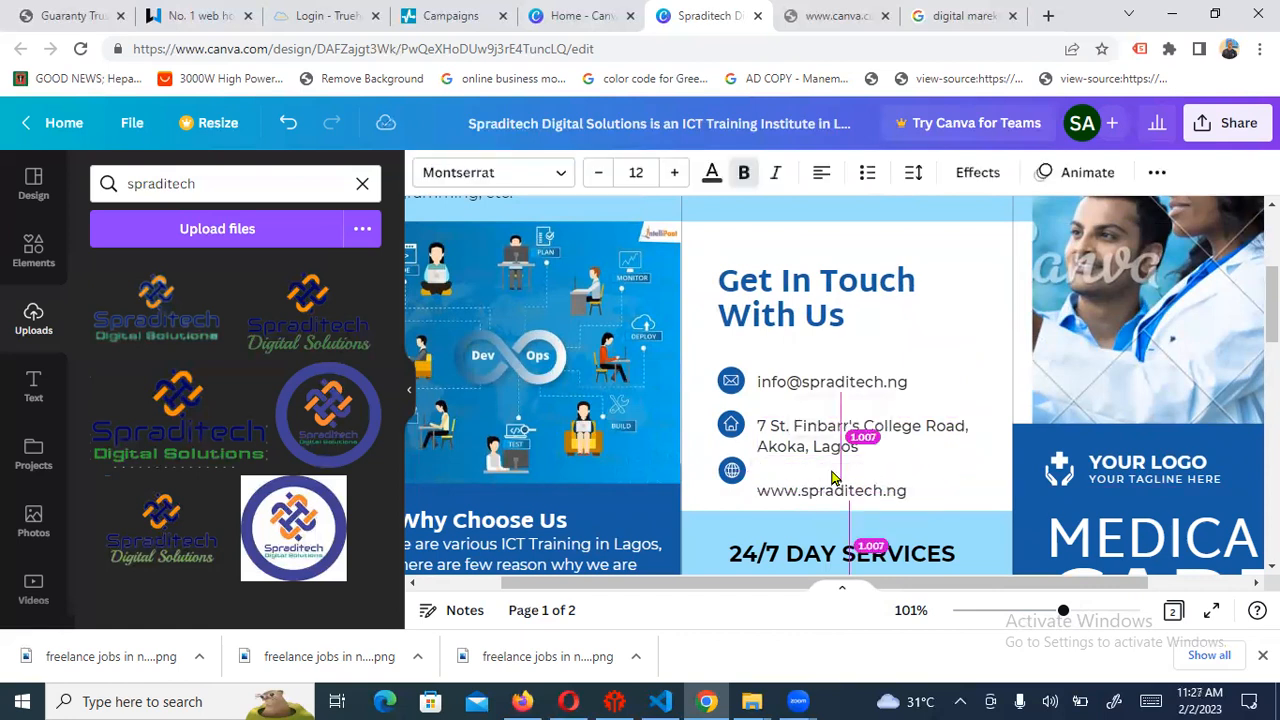
key("shift+Up")
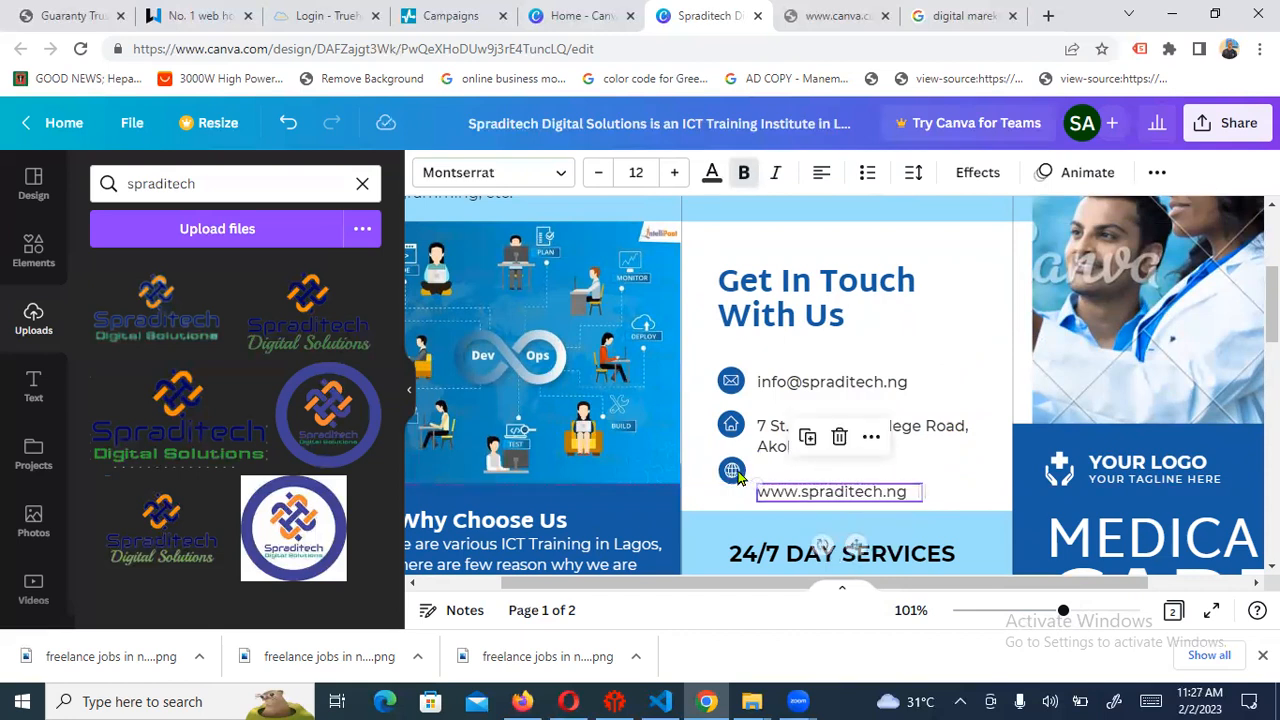
left_click(730, 472)
key("shift+Down")
key("shift+Down")
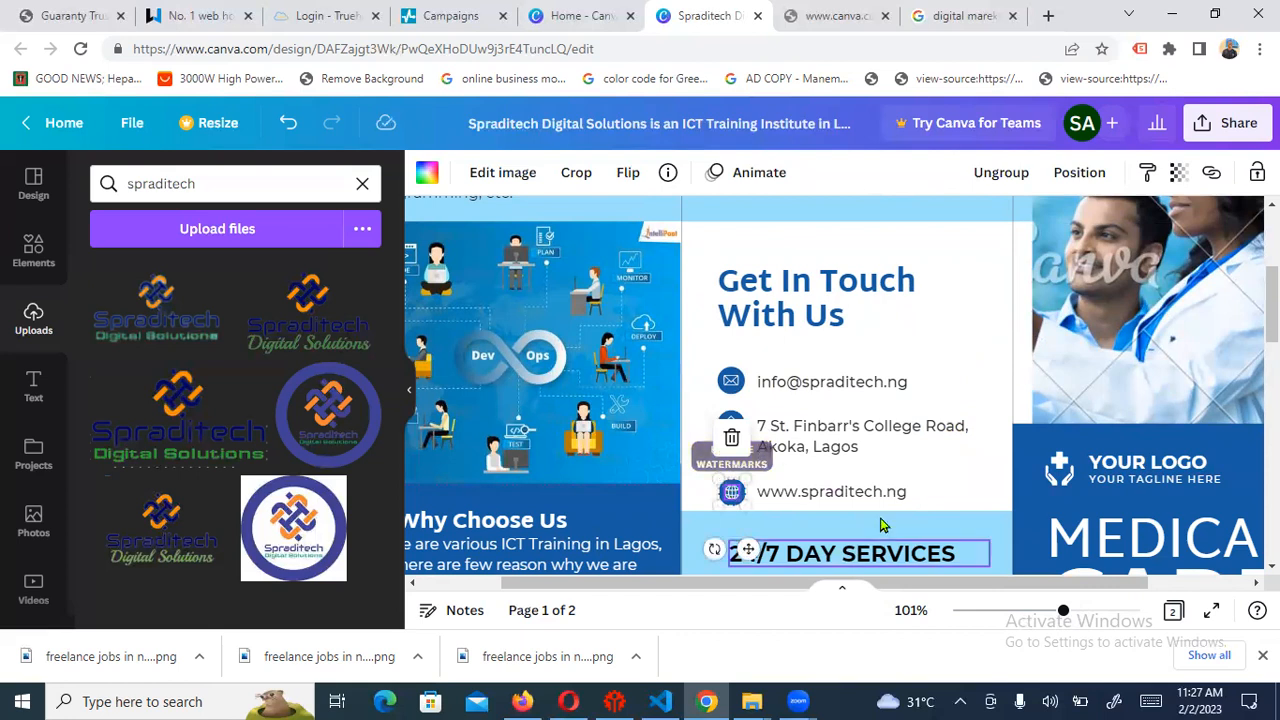
left_click(976, 298)
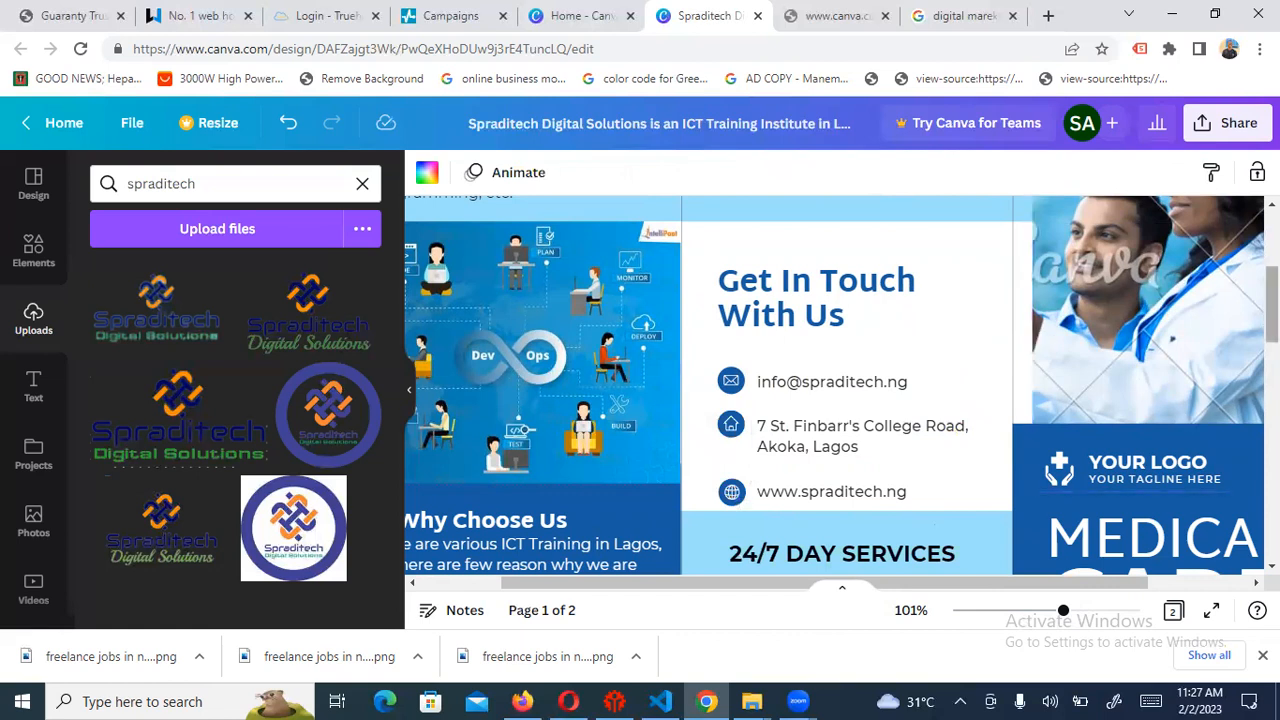
Retype the 24/7 DAY SERVICES banner heading as ONSITE/ONLINE TRAINING
scroll(841, 381, "down", 3)
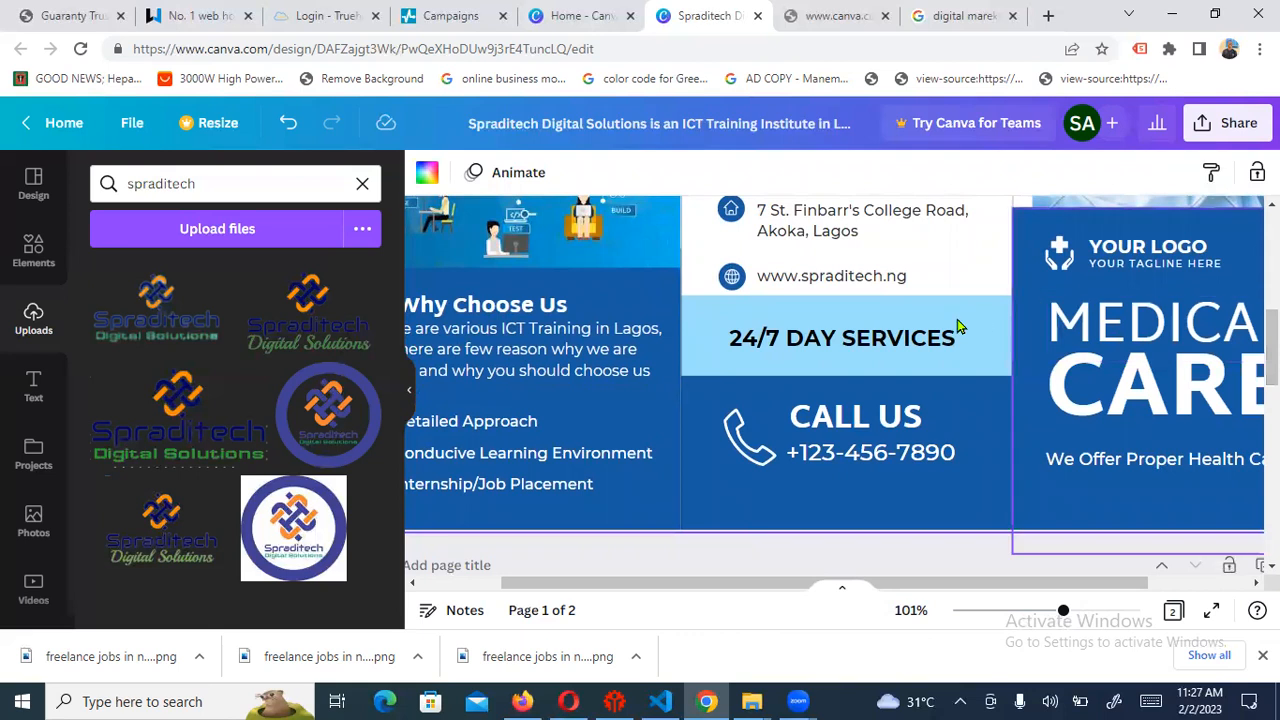
left_click(836, 345)
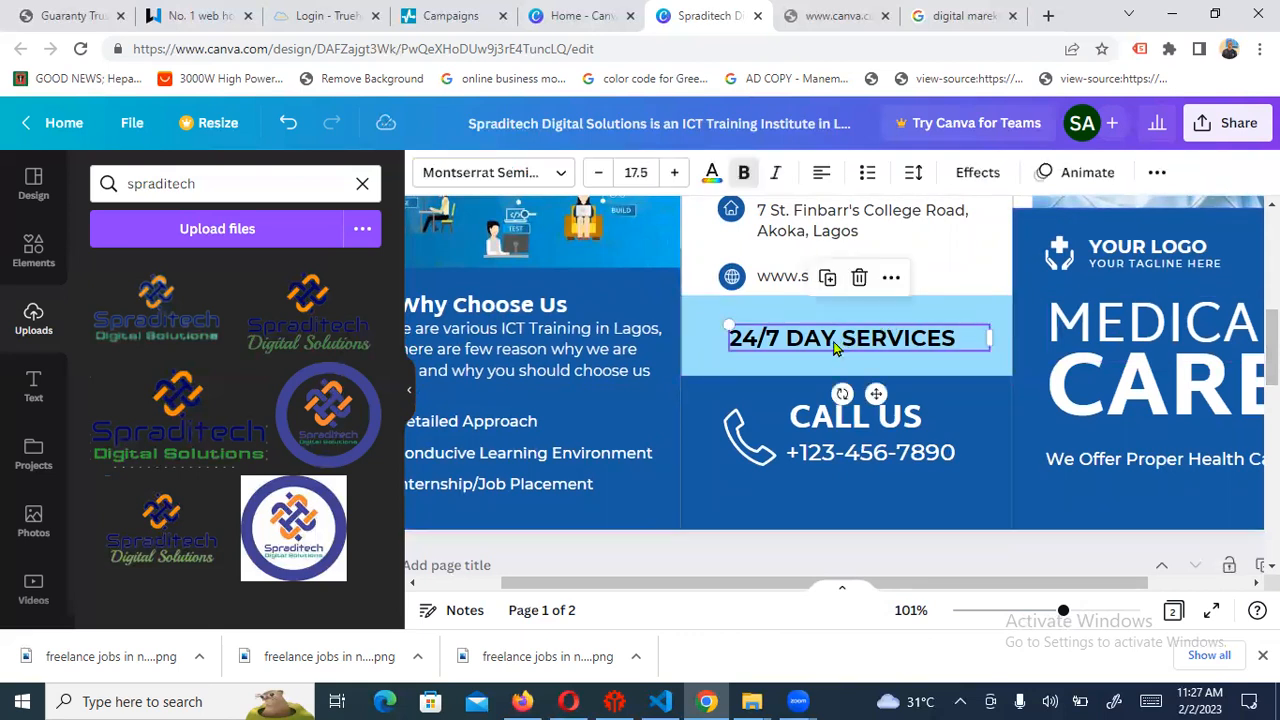
left_click(757, 335)
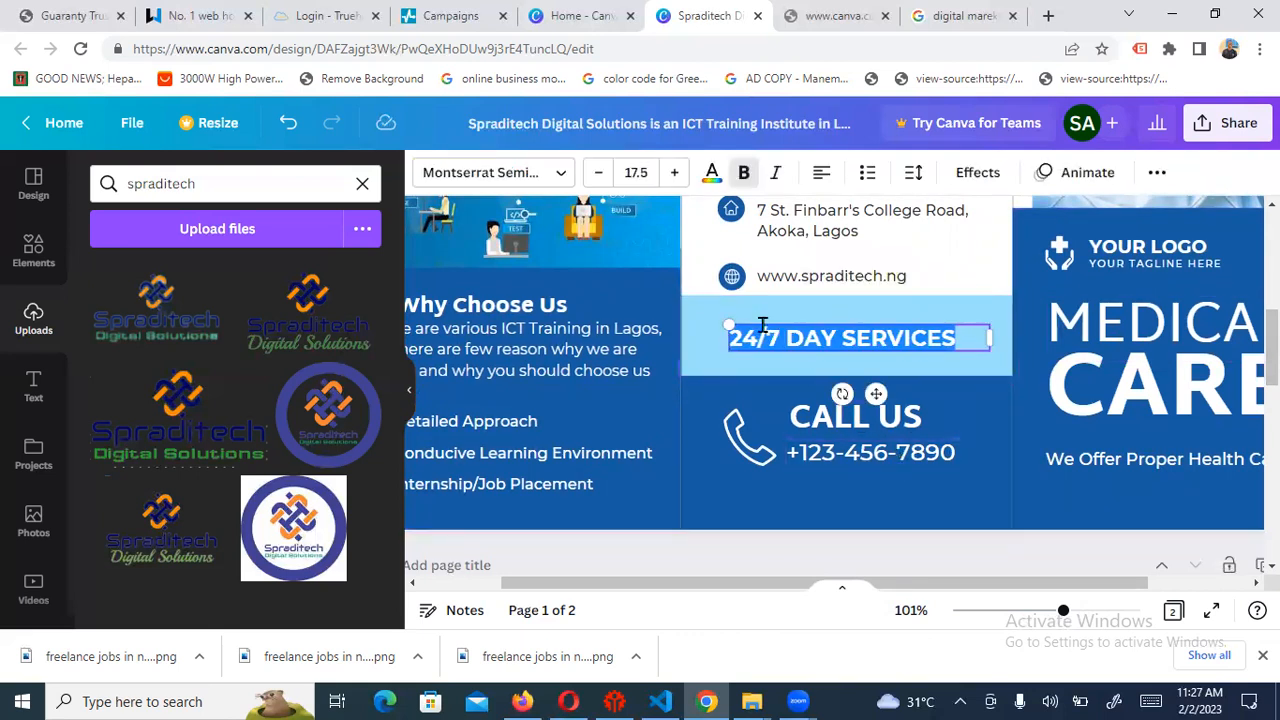
left_click(757, 337)
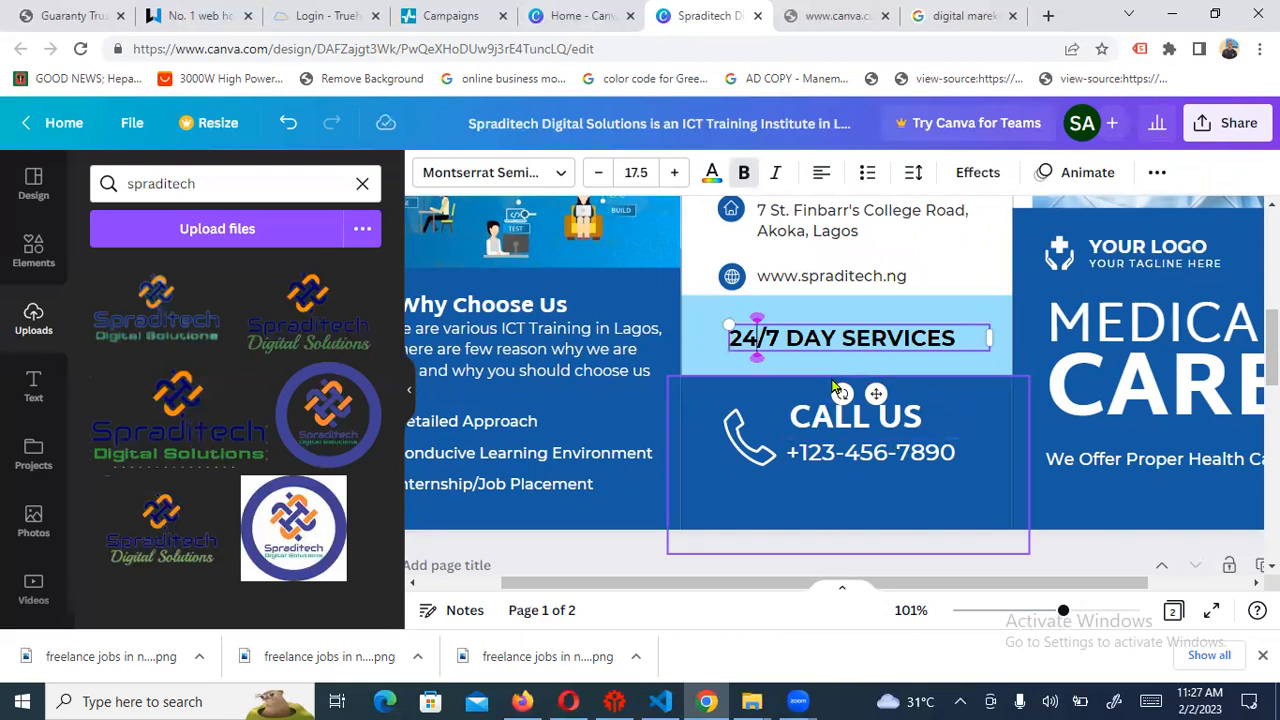
key("BackSpace")
key("BackSpace")
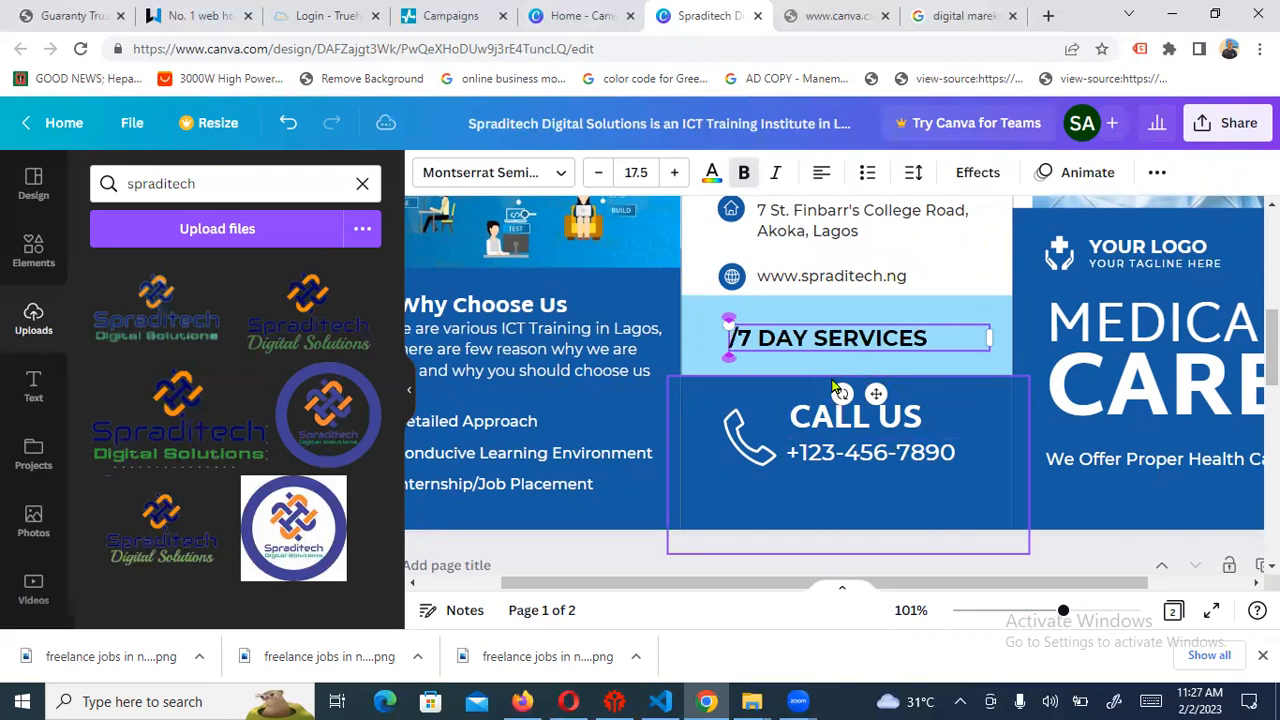
type("ON")
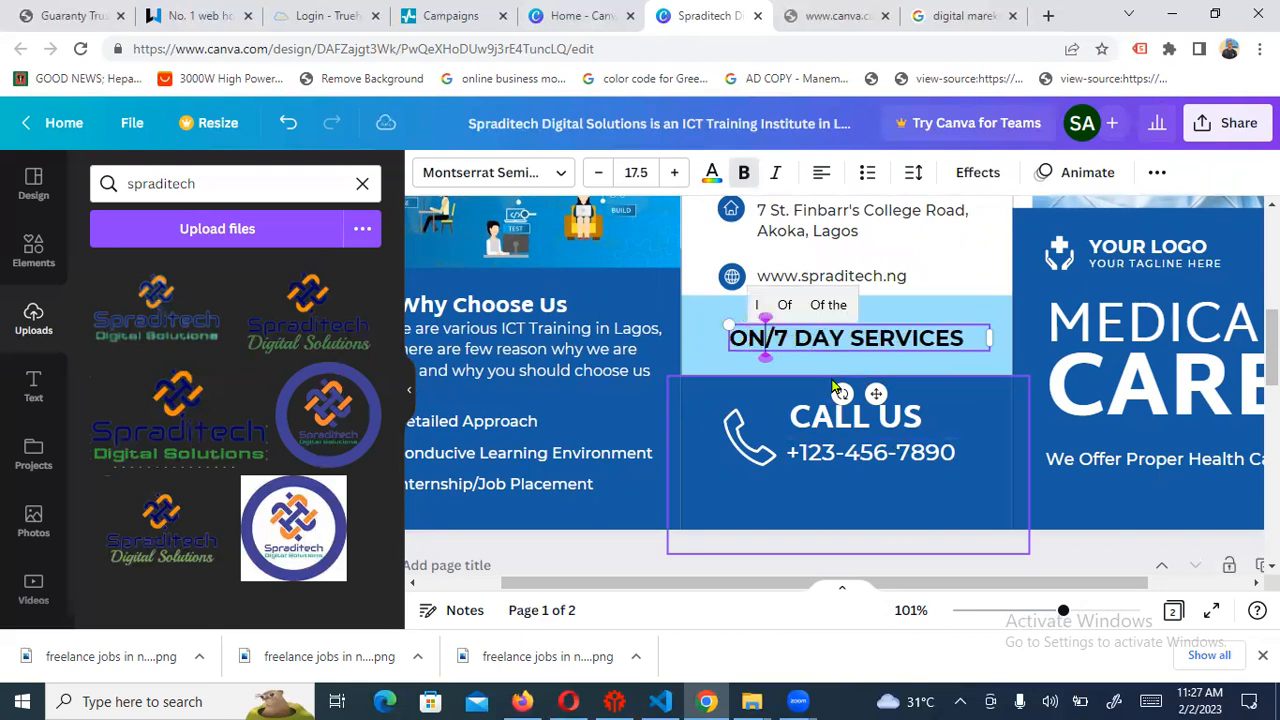
key("BackSpace")
type("NS")
key("BackSpace")
key("BackSpace")
type("NSITE")
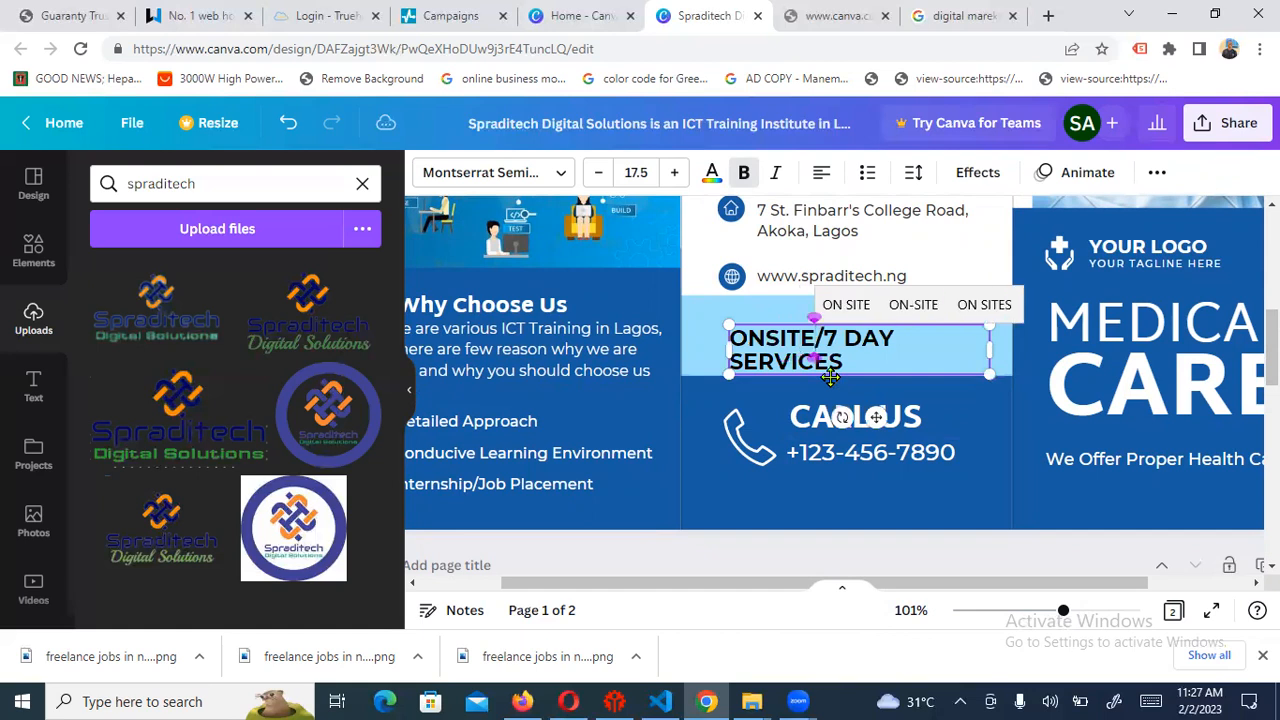
key("Right")
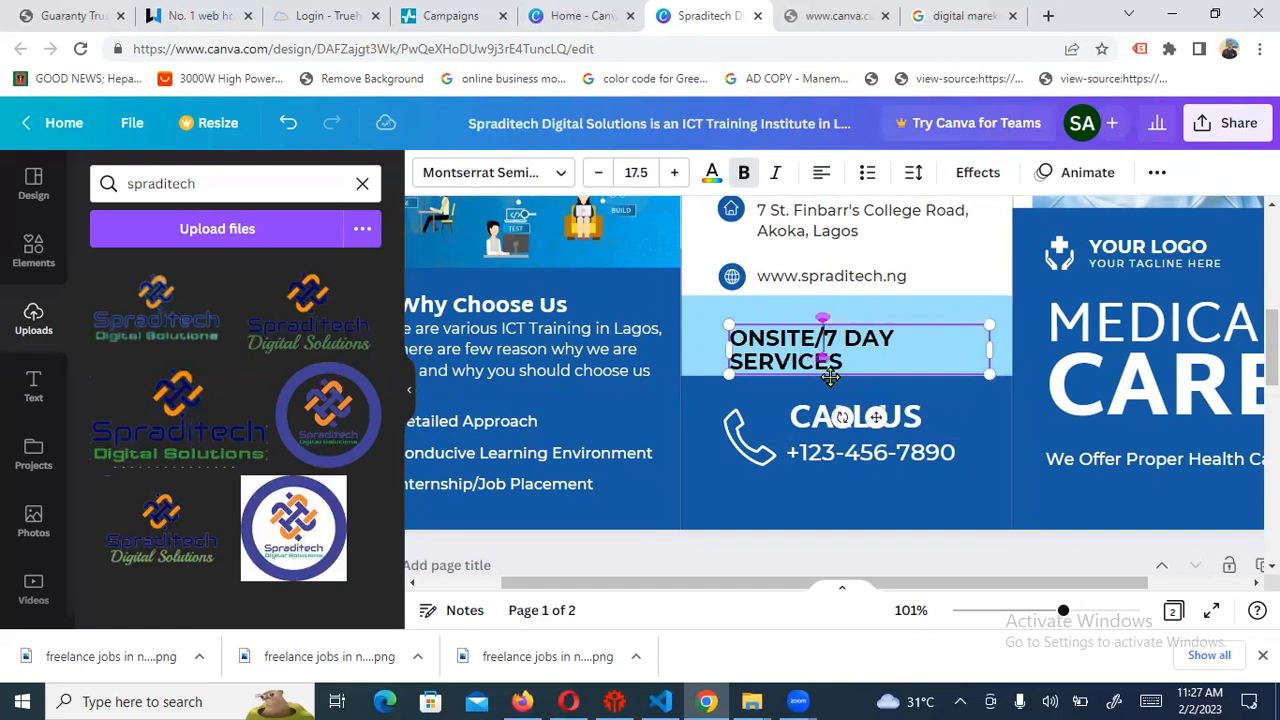
type("ONLINE")
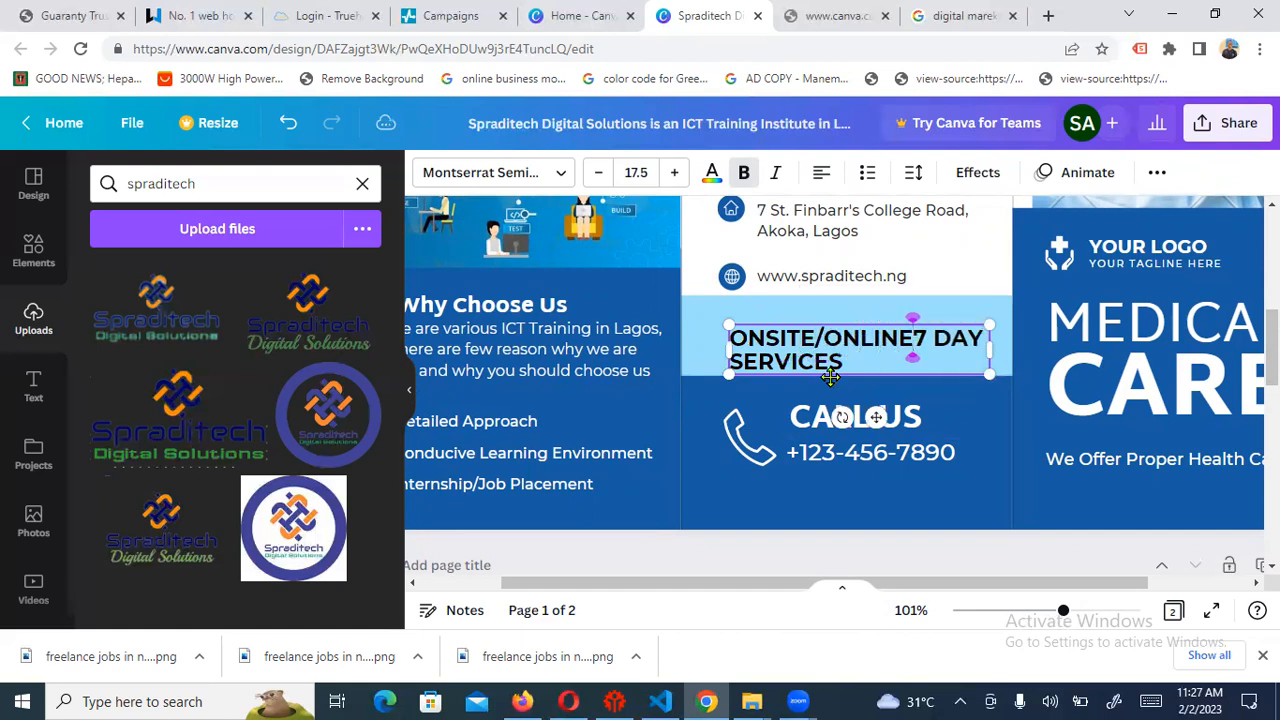
key("Delete")
key("Delete")
key("Delete")
key("Delete")
key("Delete")
key("Delete")
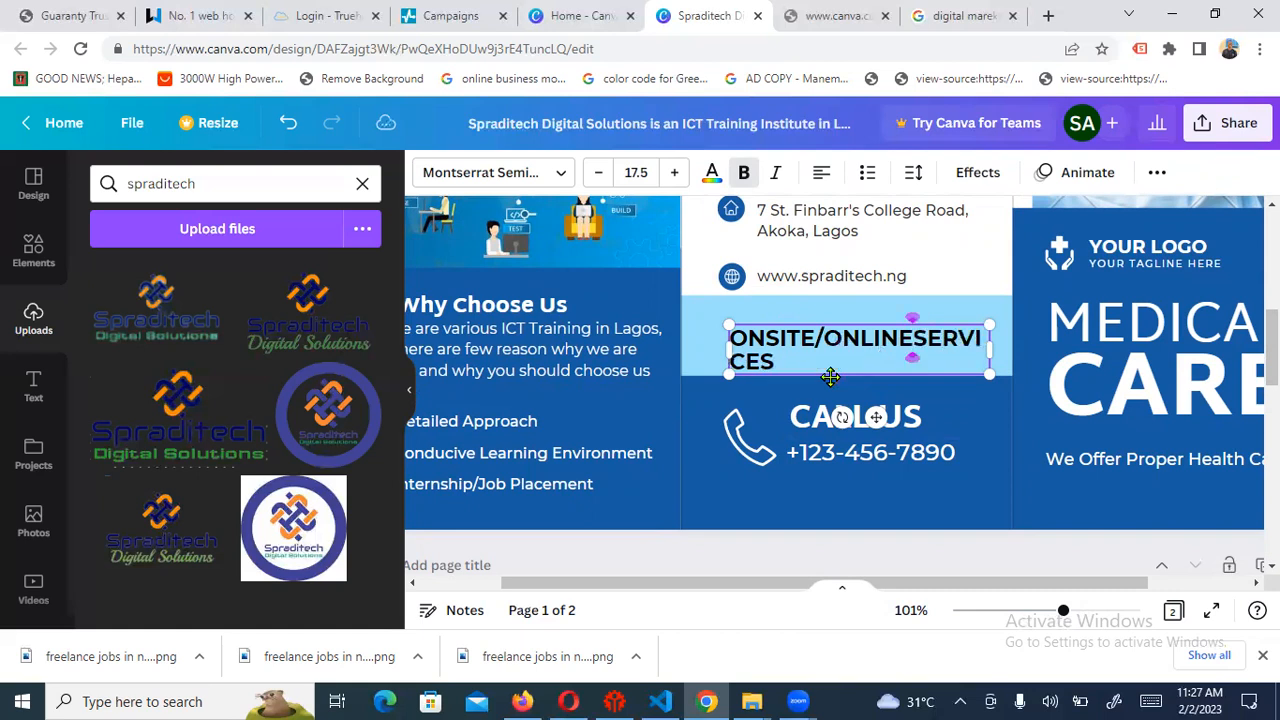
type("N")
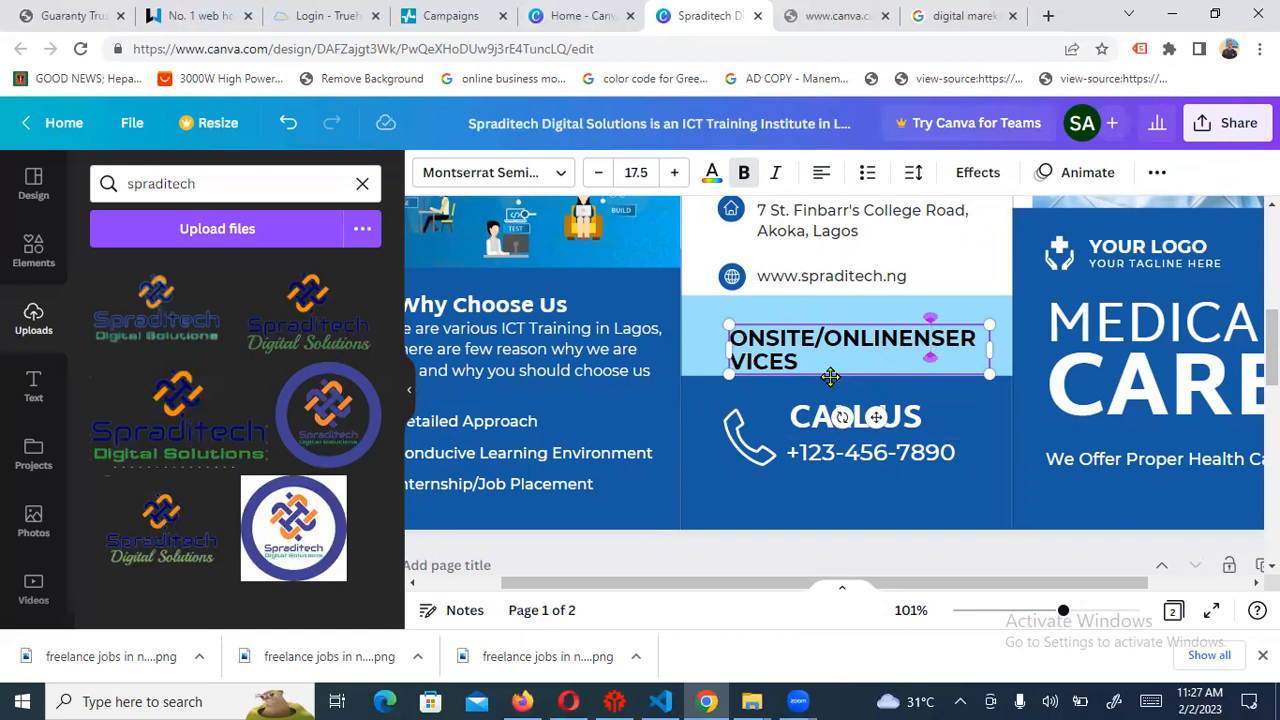
key("BackSpace")
type("TRAININ")
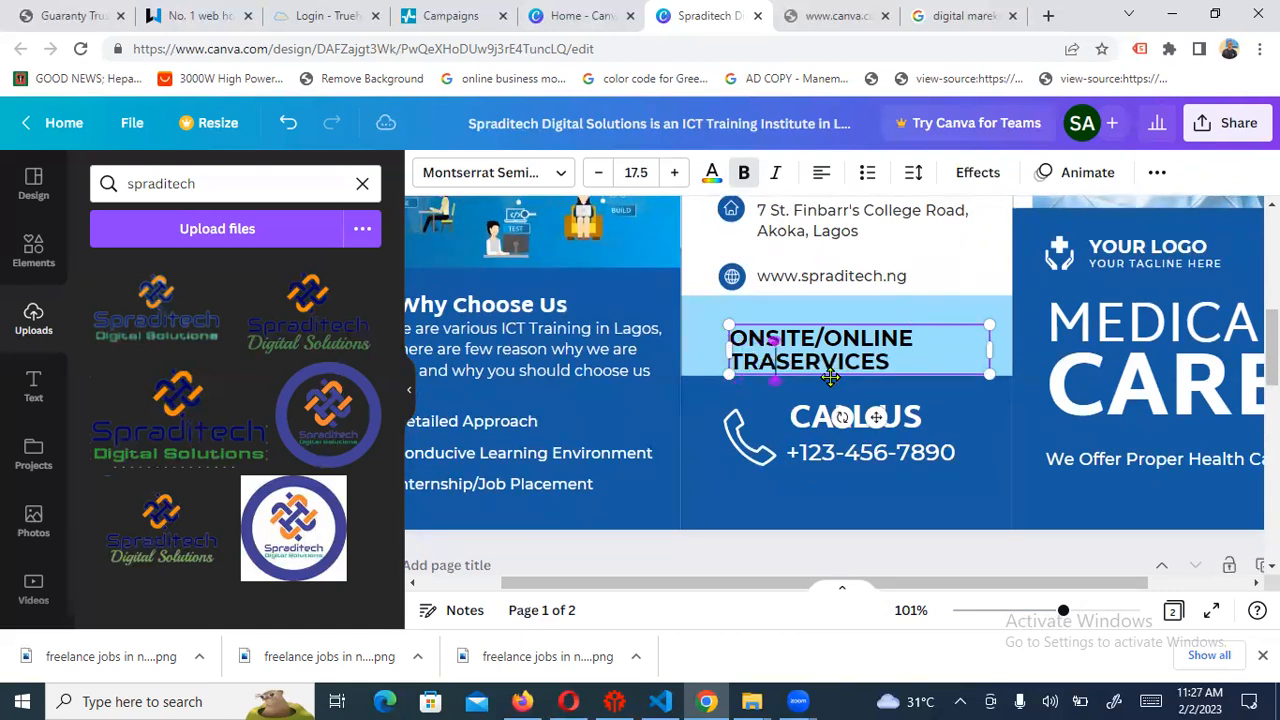
type("G")
key("Delete")
key("Delete")
key("Delete")
key("Delete")
key("Delete")
key("Delete")
key("Delete")
key("Delete")
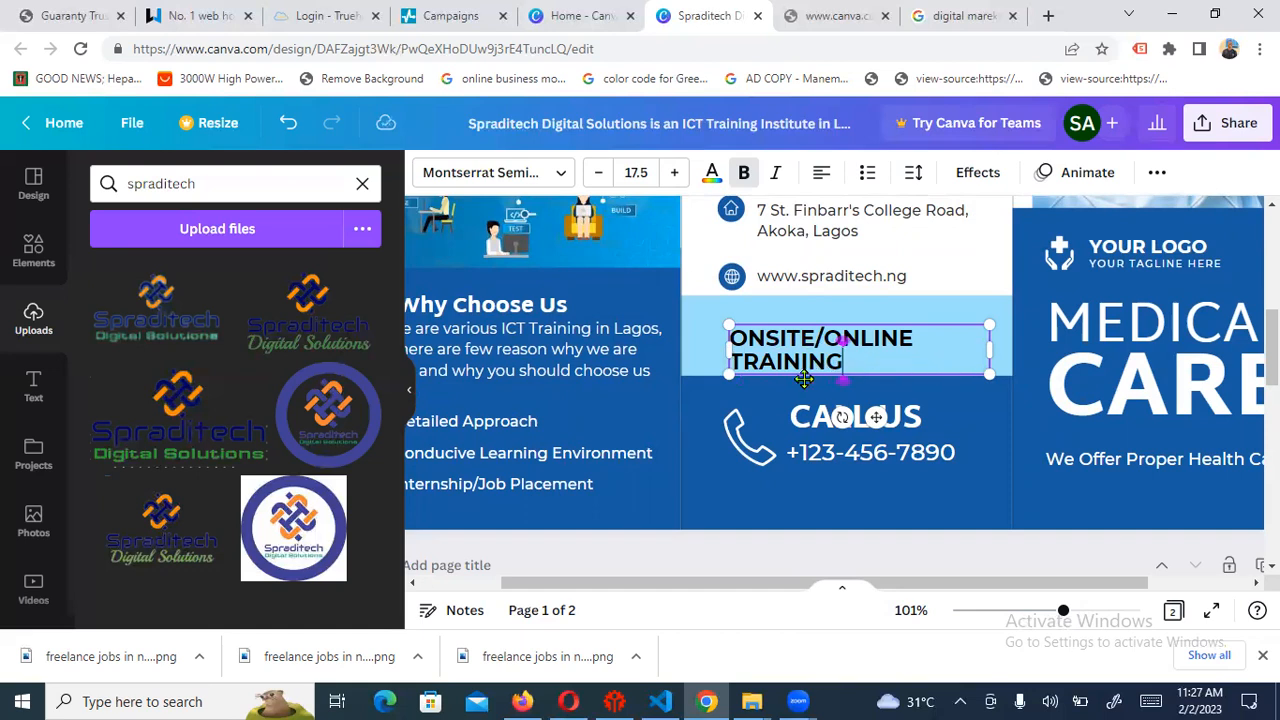
Widen the ONSITE/ONLINE TRAINING text box at both sides so it fits on one line
left_click(728, 345)
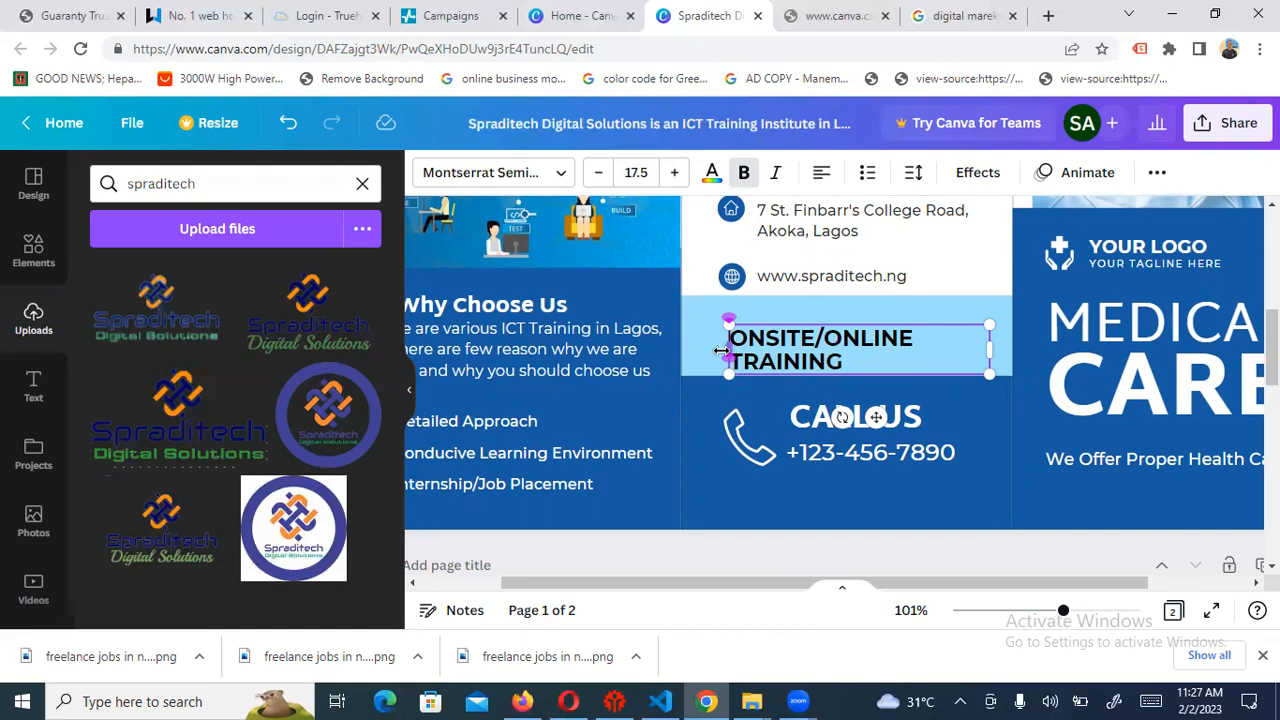
left_click_drag(726, 351, 697, 358)
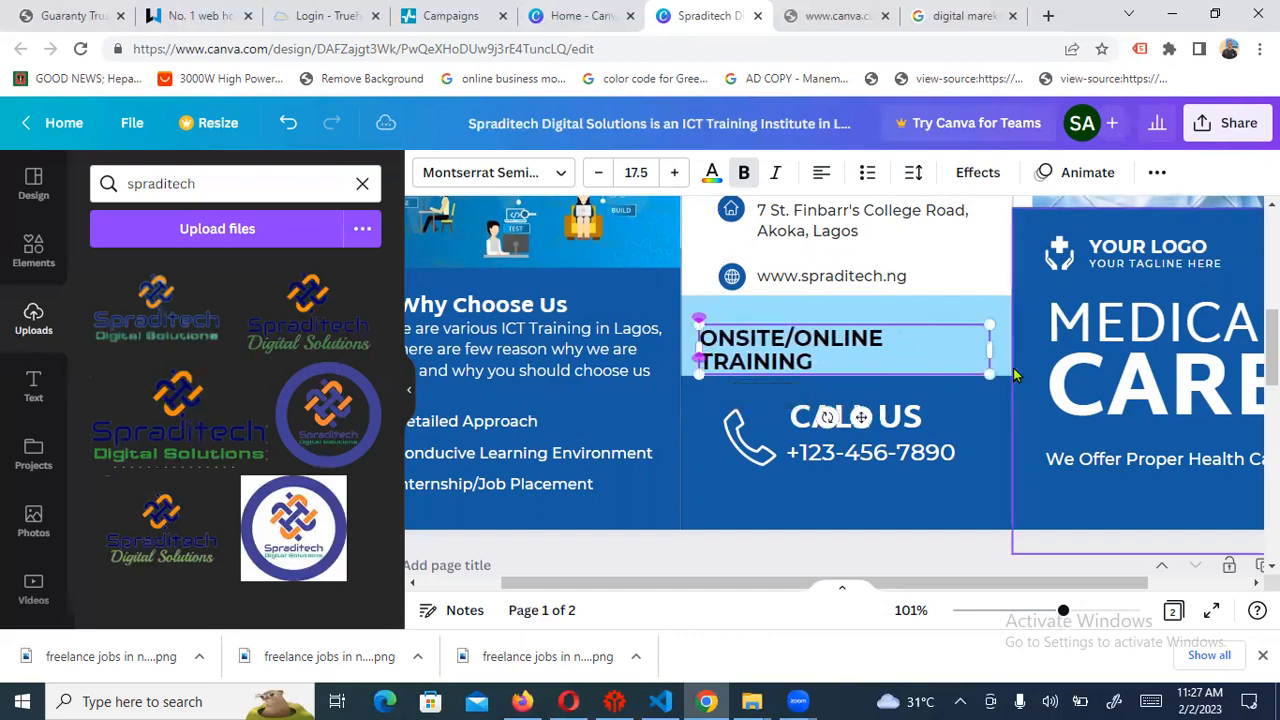
left_click_drag(992, 343, 1018, 340)
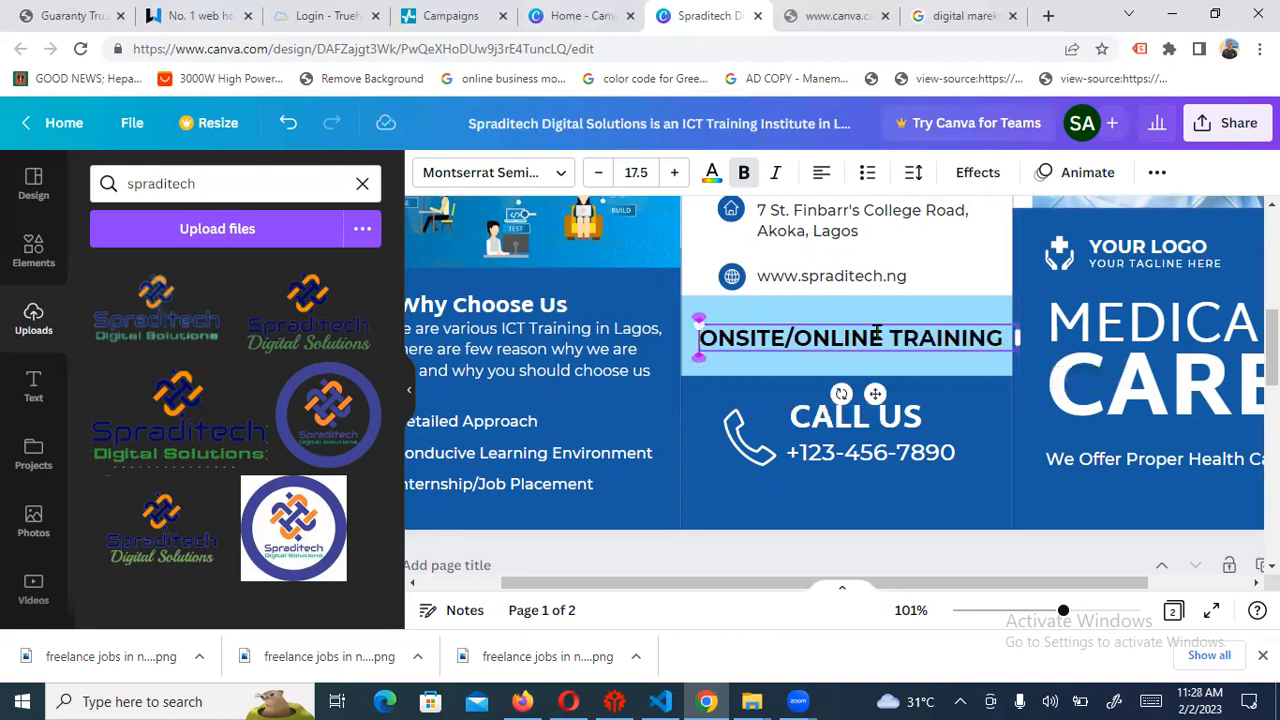
left_click(997, 433)
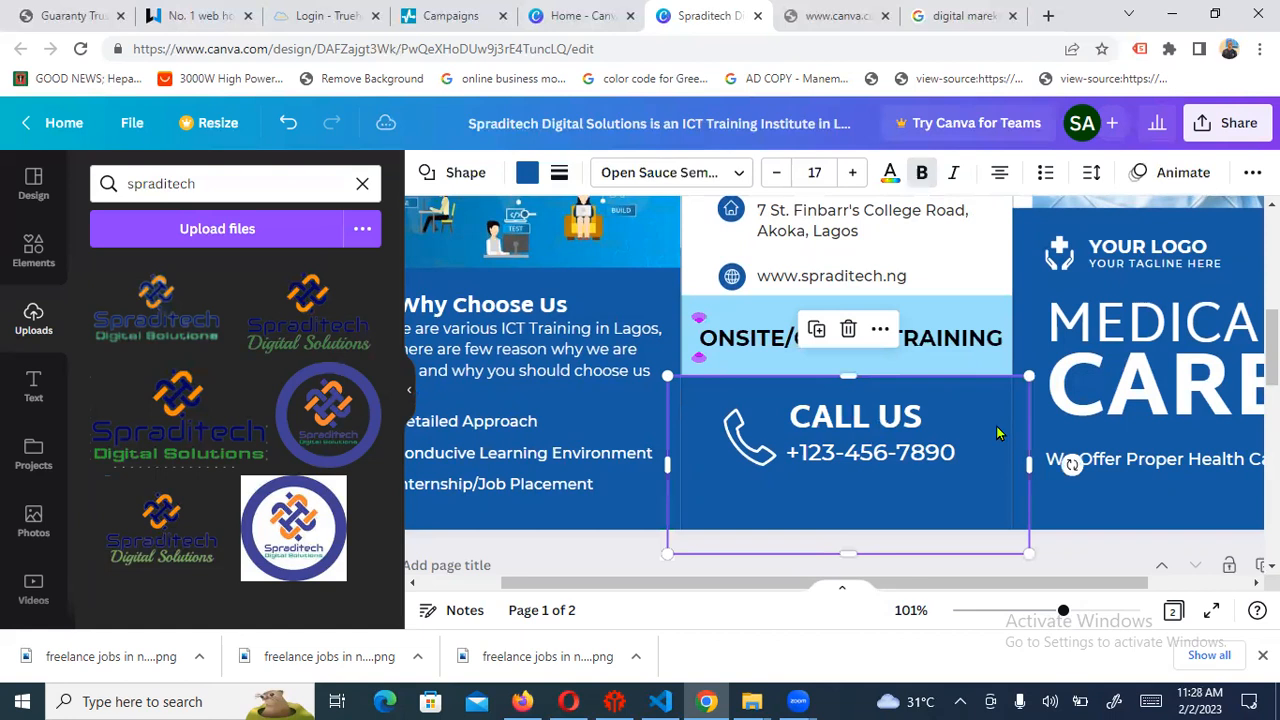
left_click(914, 335)
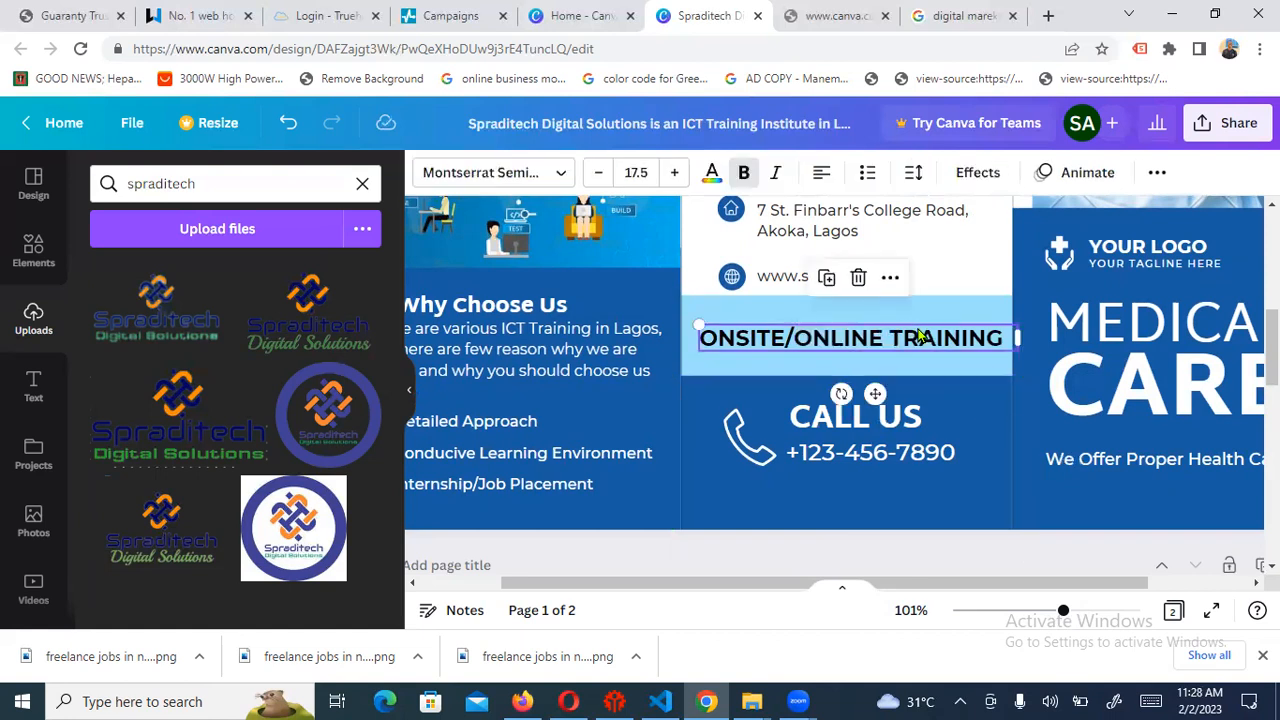
left_click_drag(918, 335, 919, 337)
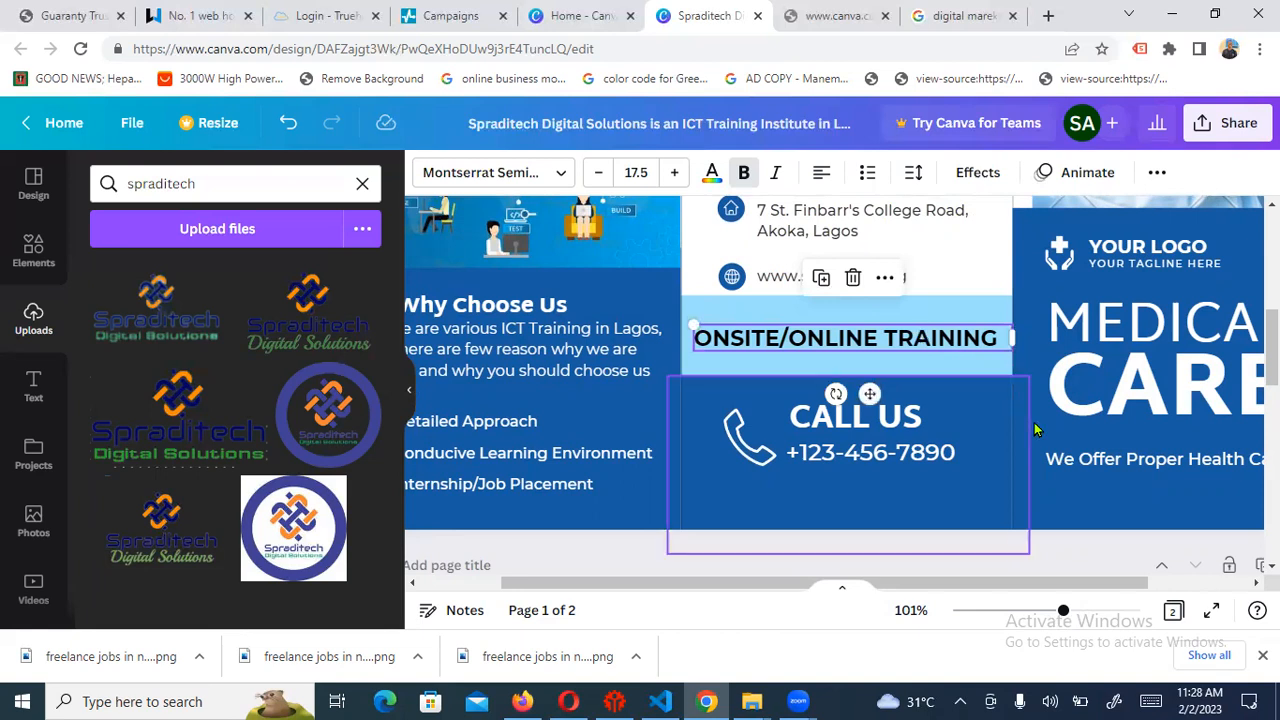
Overwrite the placeholder number under CALL US with the company's phone number, removing the hyphens
left_click(873, 425)
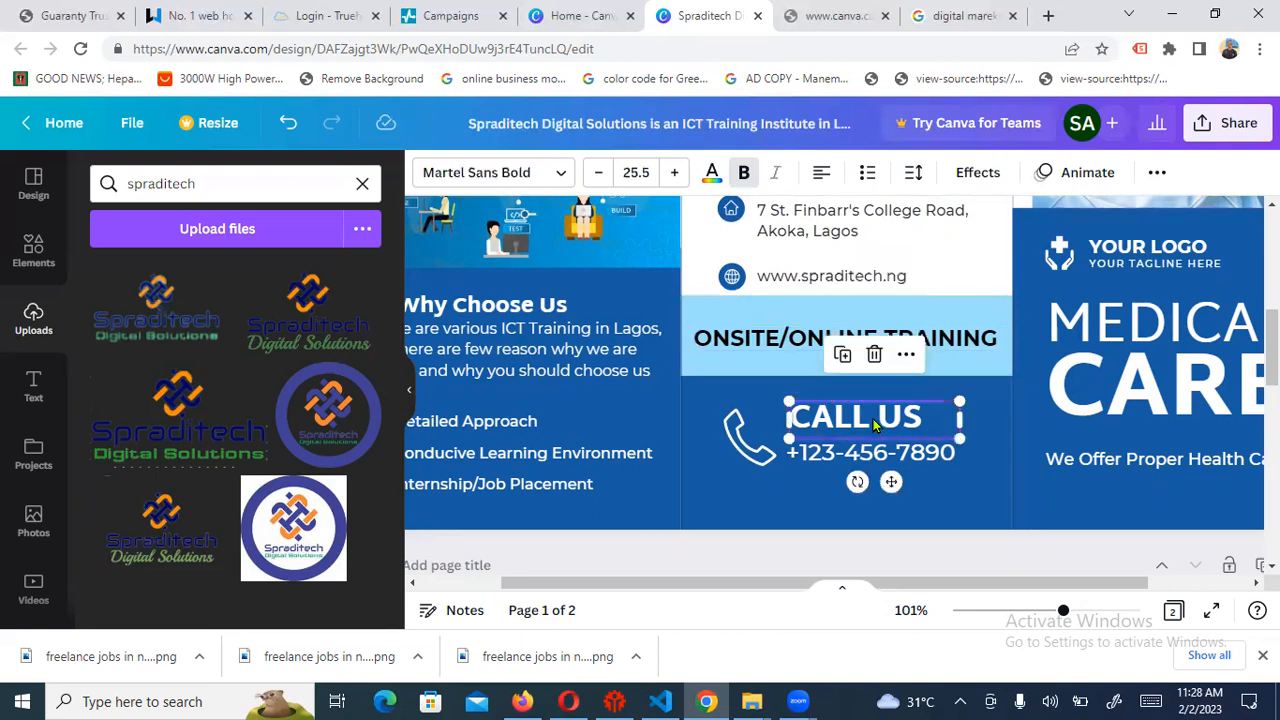
left_click(812, 455)
left_click(835, 455)
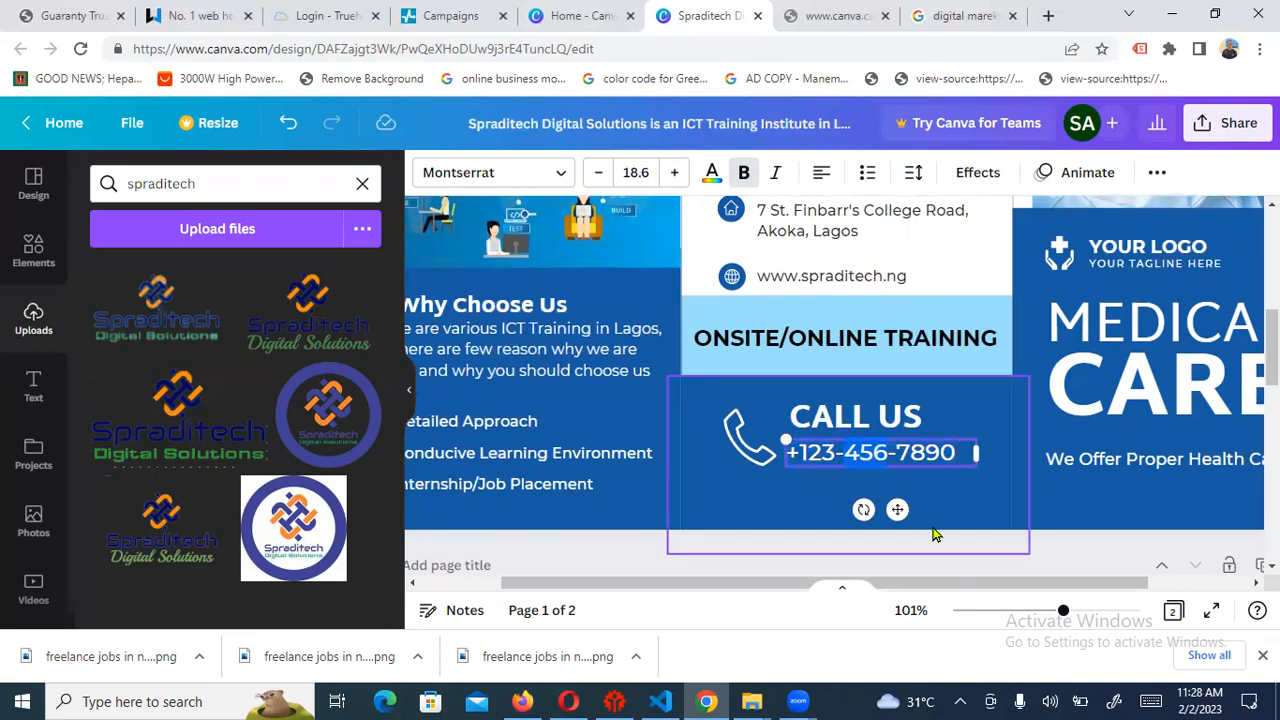
type("8")
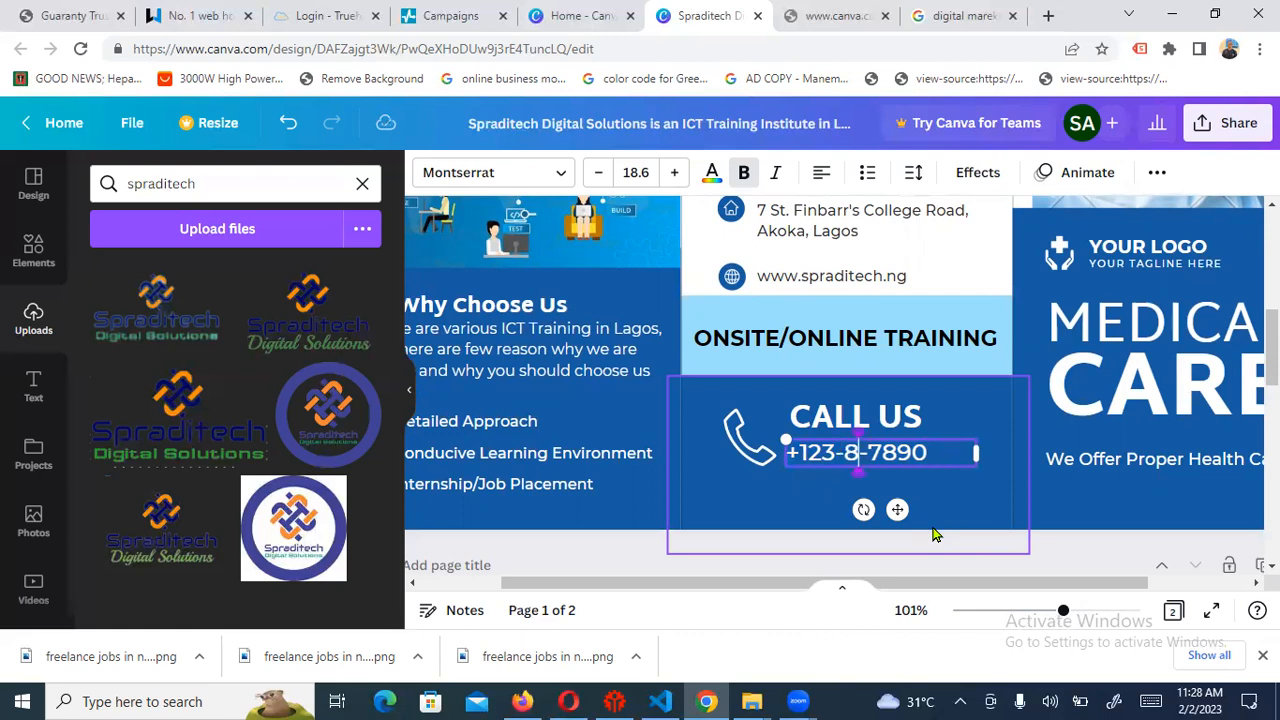
type("0")
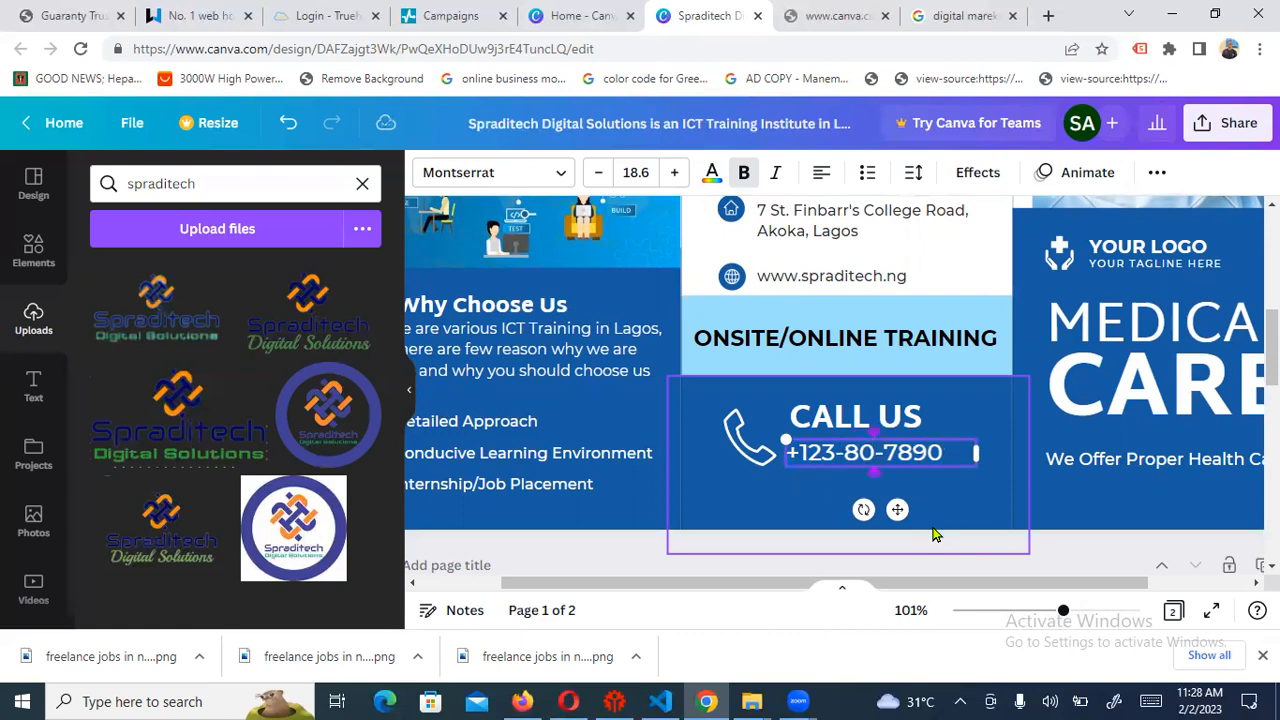
type("8")
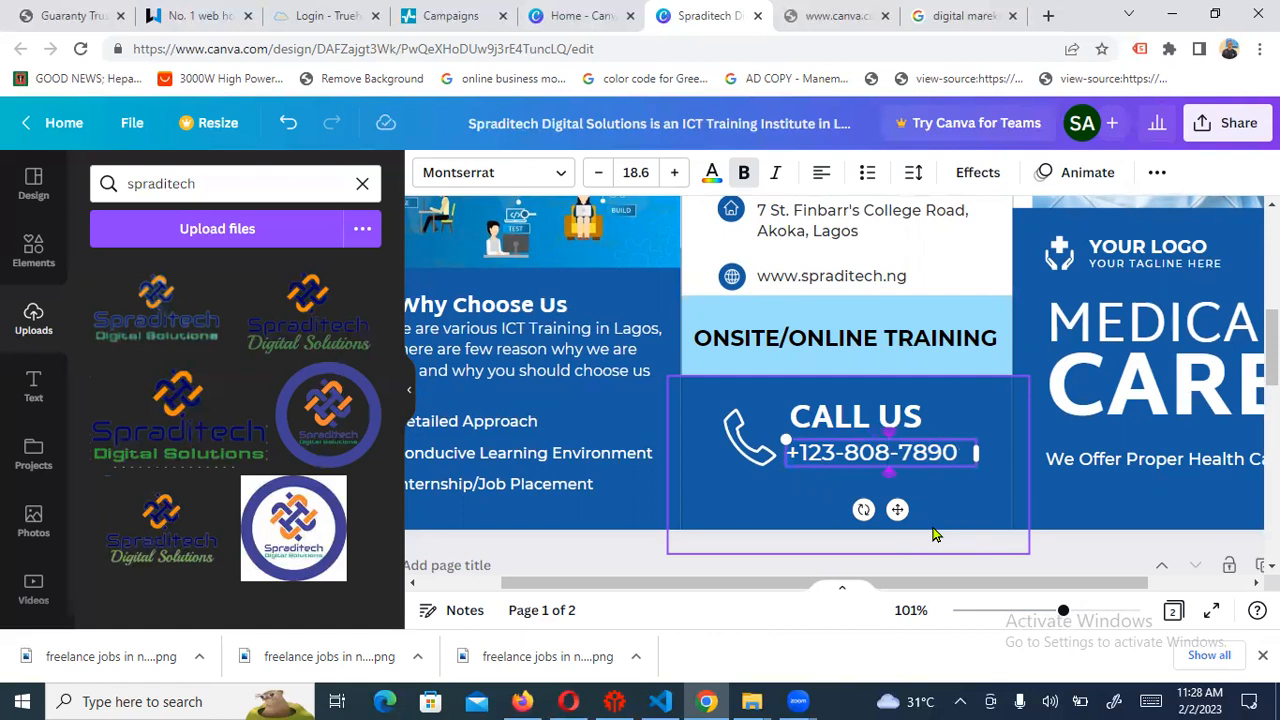
key("Right")
key("Left")
key("Left")
key("Delete")
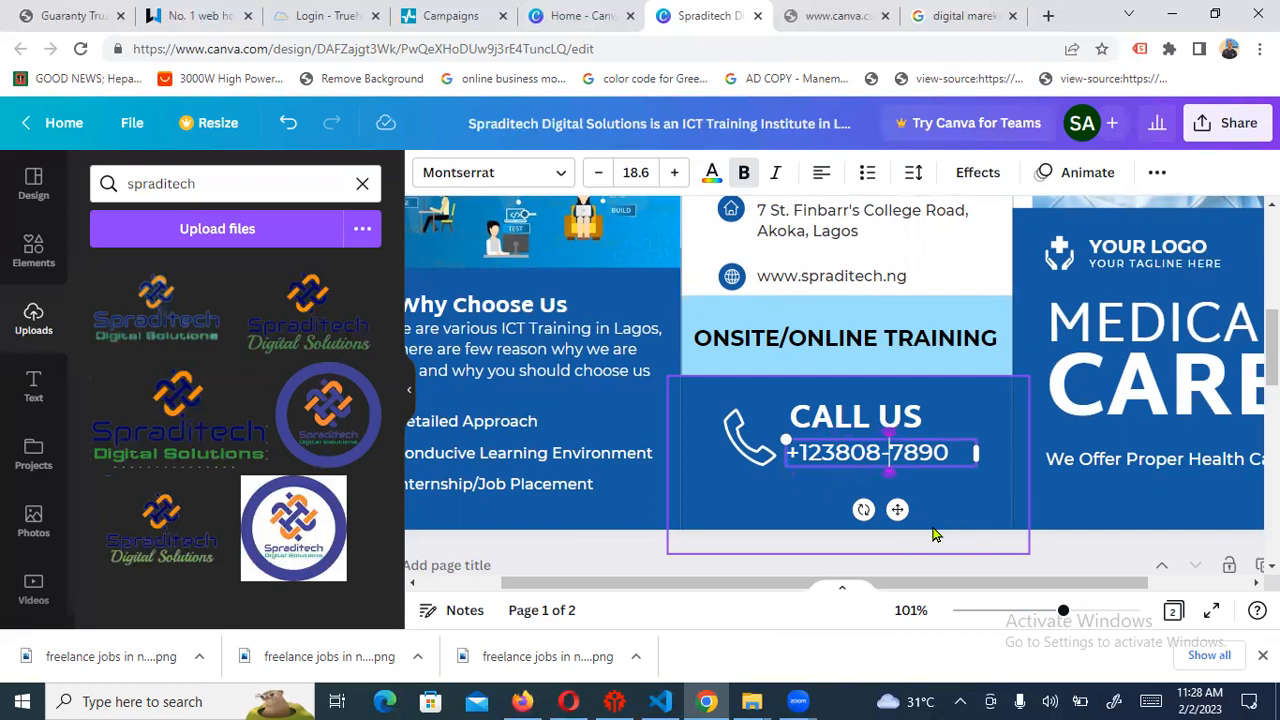
key("Delete")
type("559")
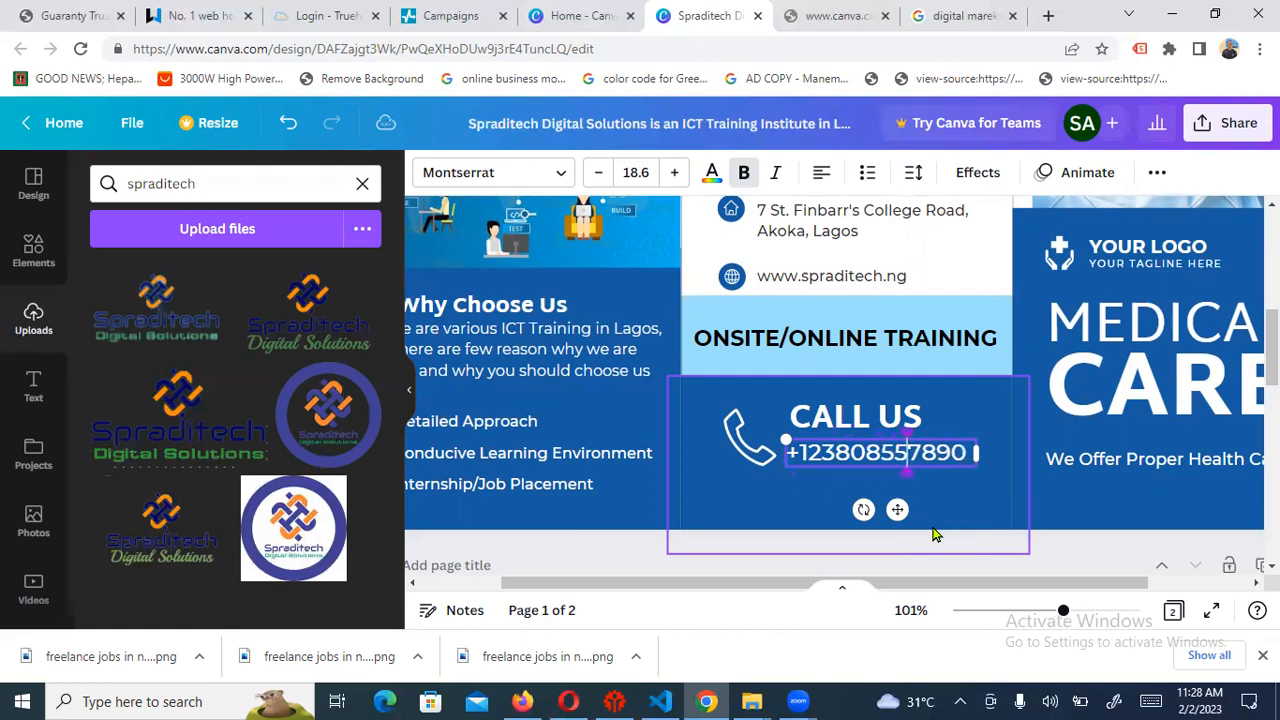
type("63")
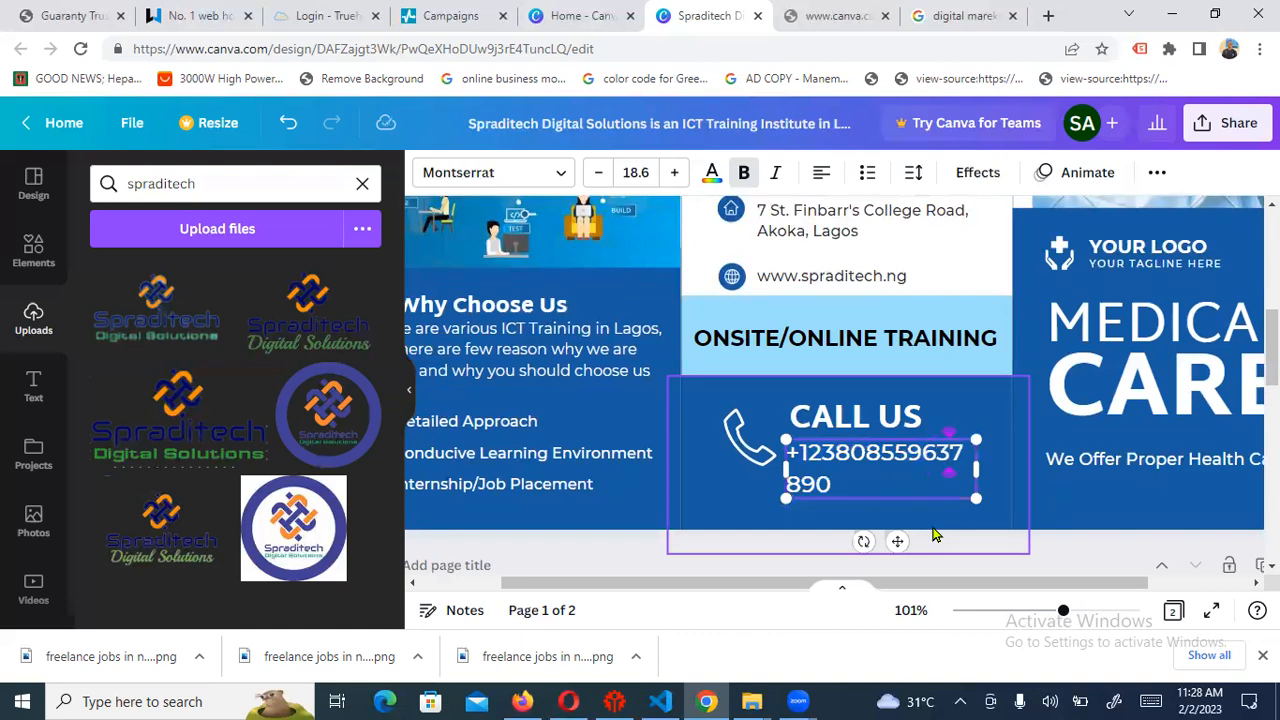
key("Delete")
key("Delete")
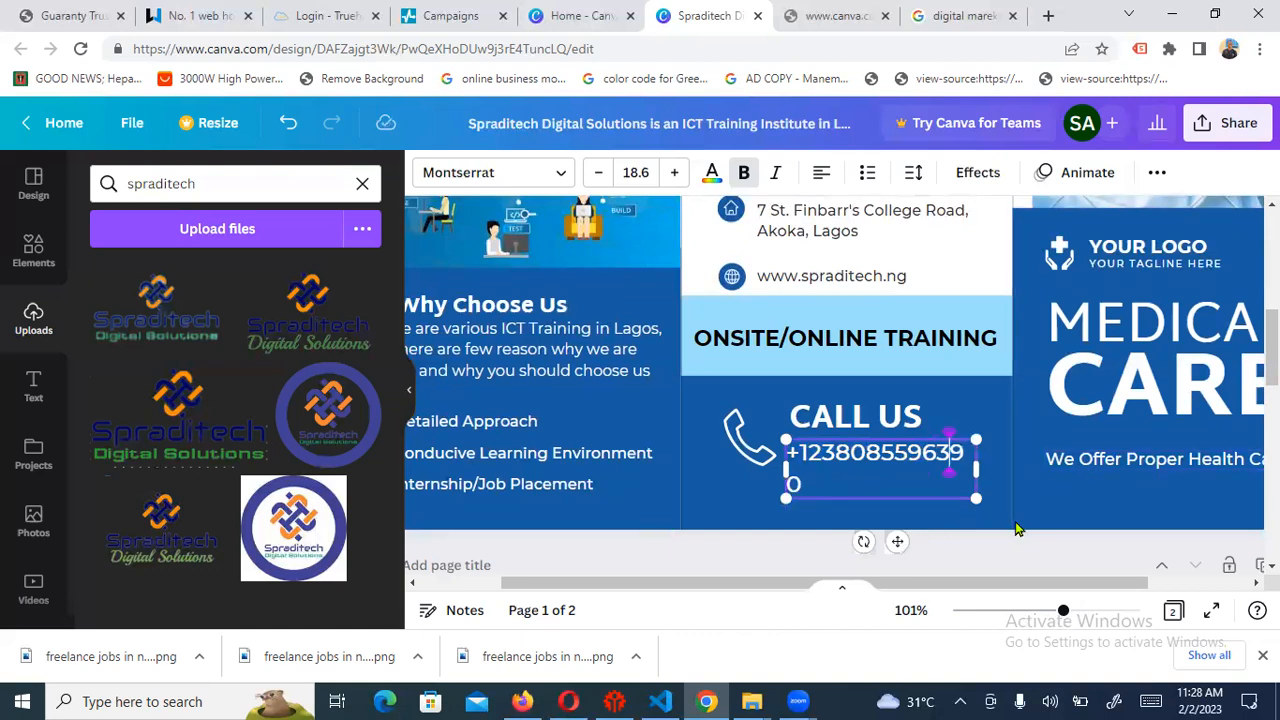
key("Delete")
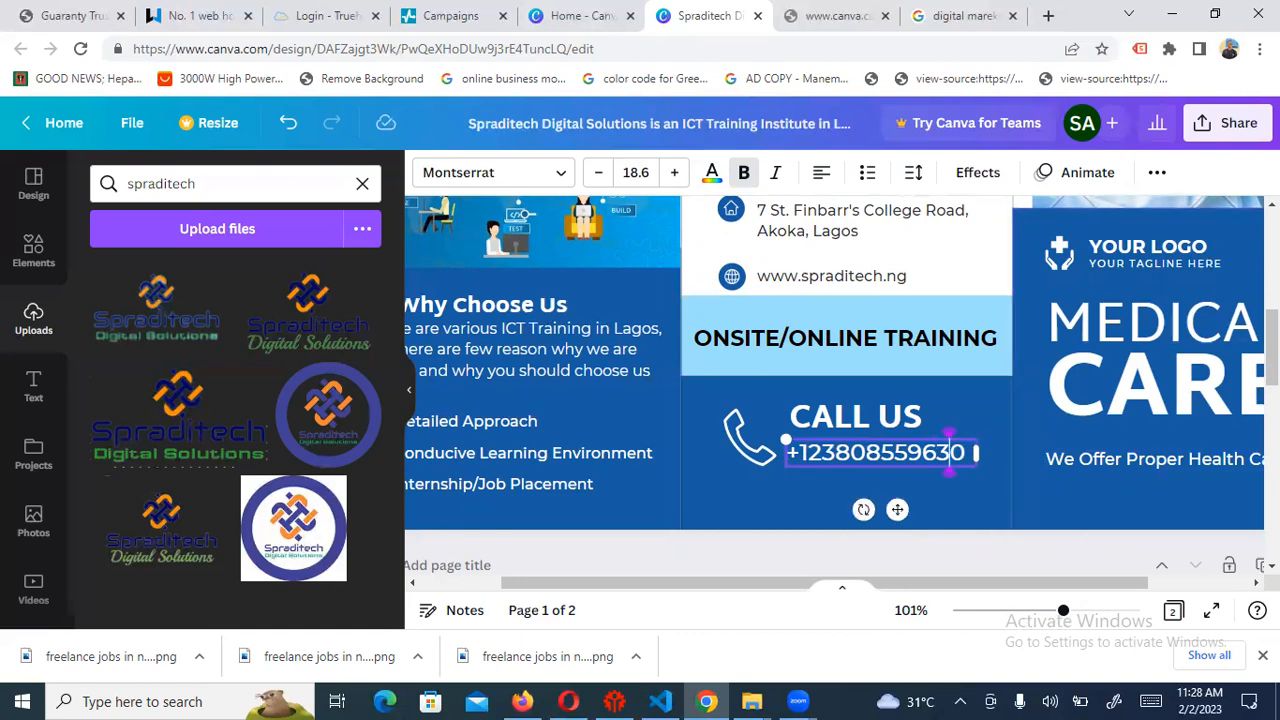
Scroll around the canvas to review the whole first page of the brochure
scroll(840, 385, "up", 5)
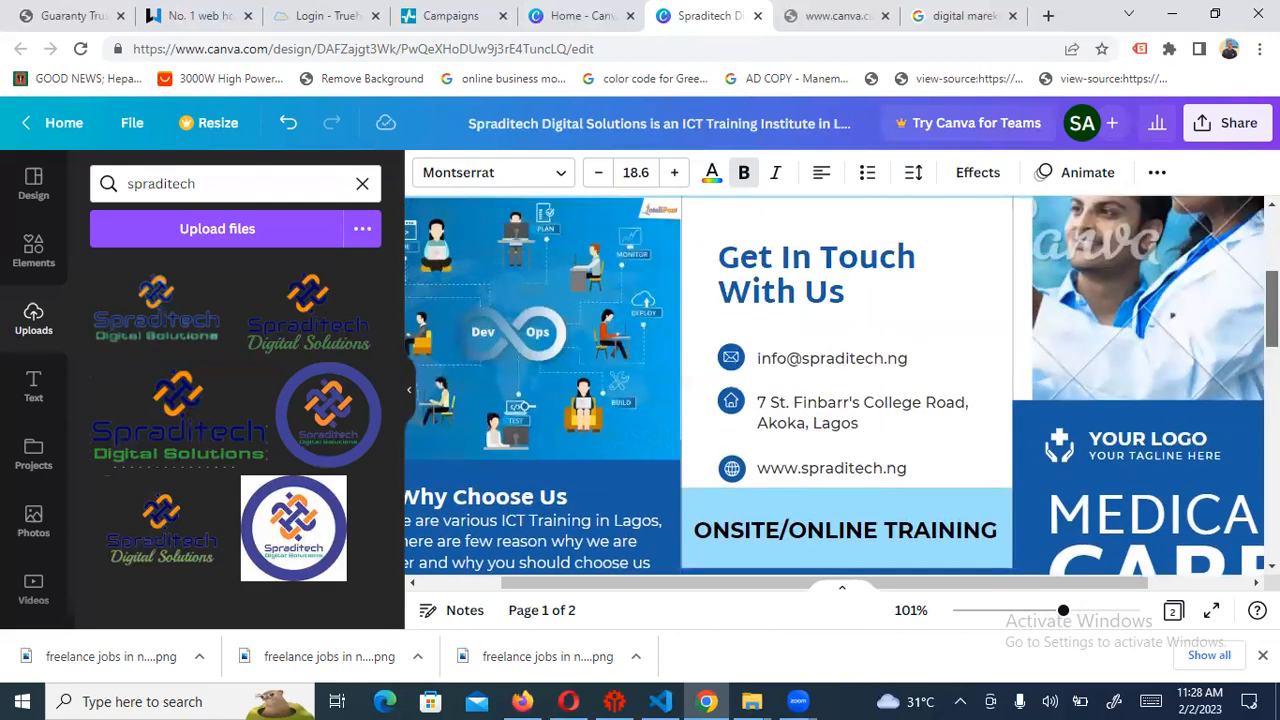
scroll(840, 385, "down", 5)
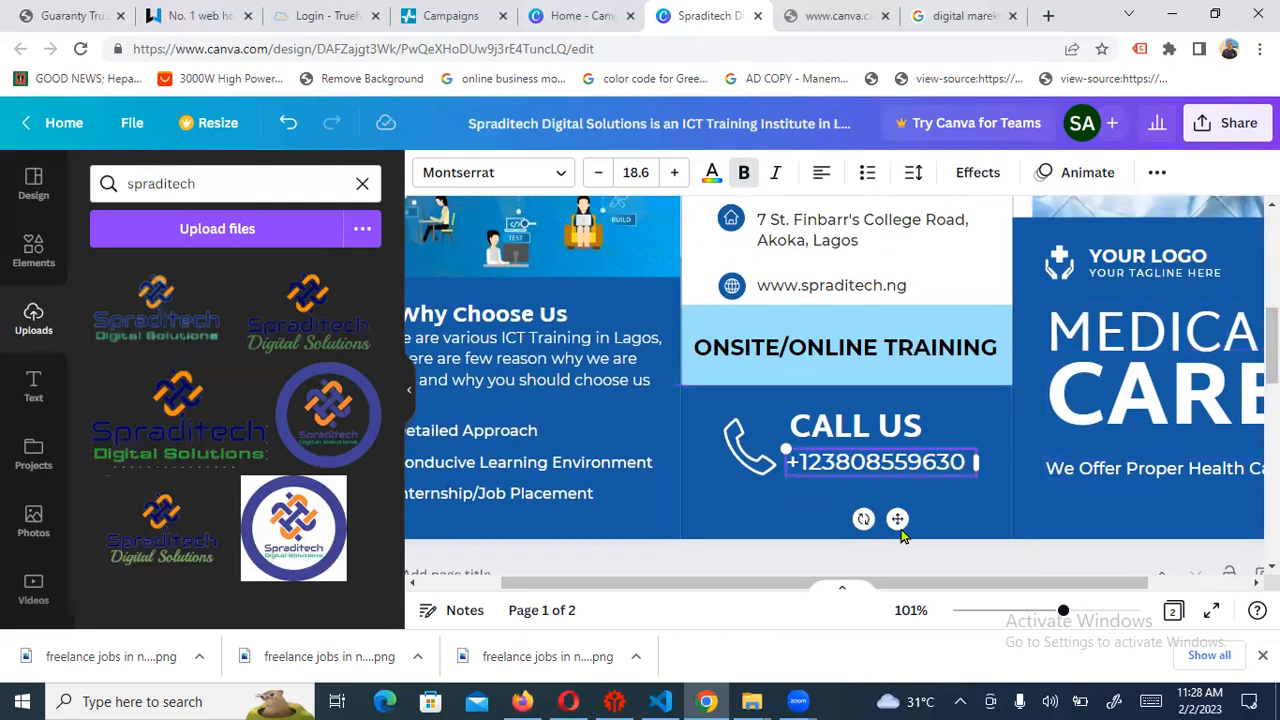
scroll(900, 535, "right", 3)
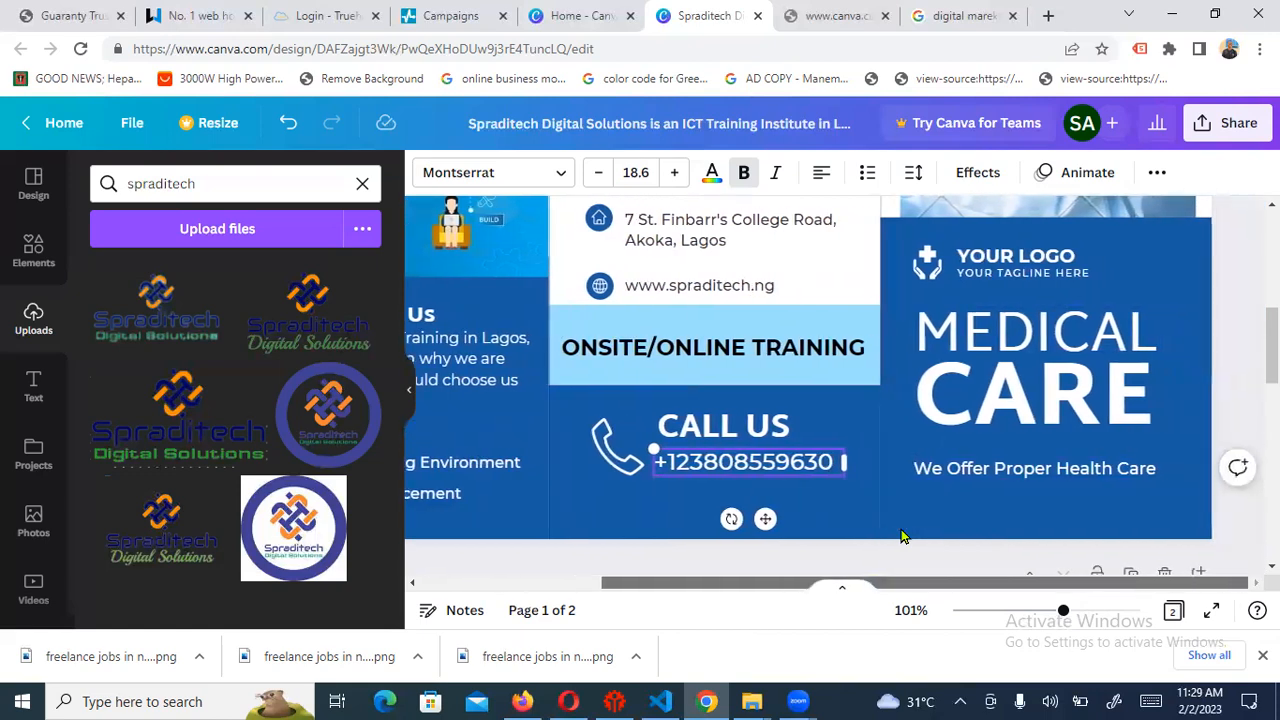
scroll(1077, 622, "down", 6)
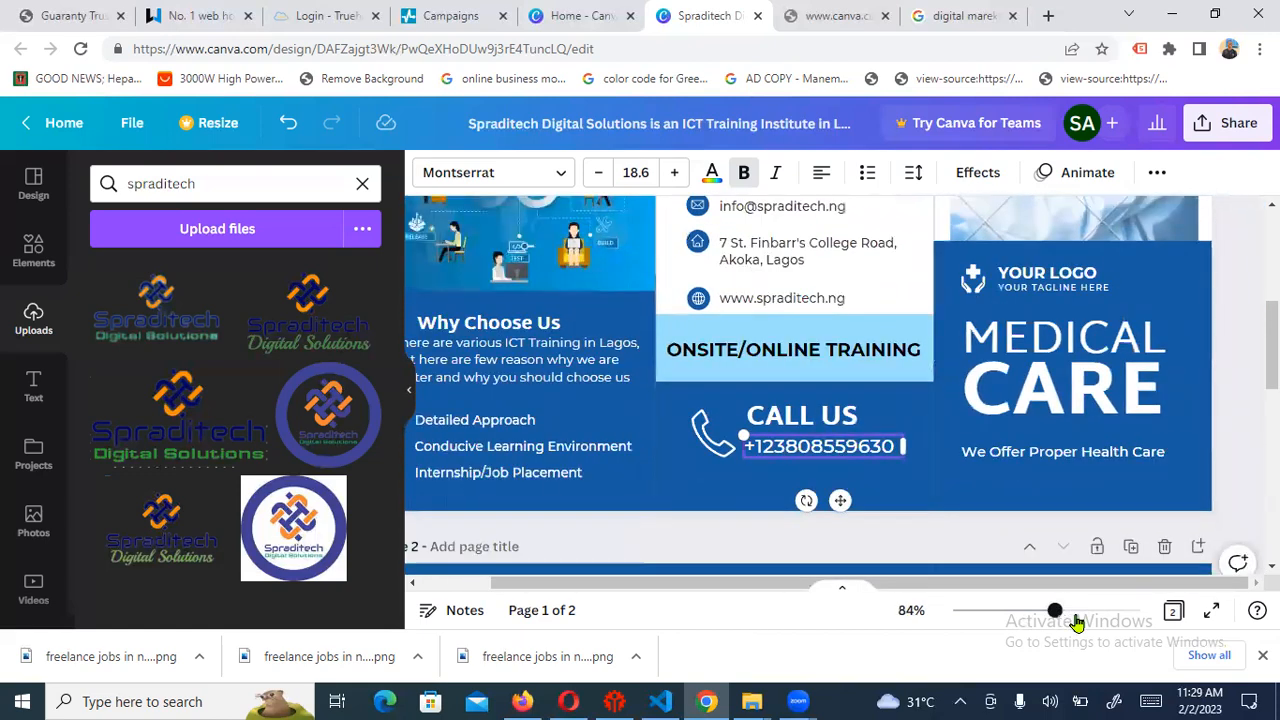
scroll(1077, 622, "down", 3)
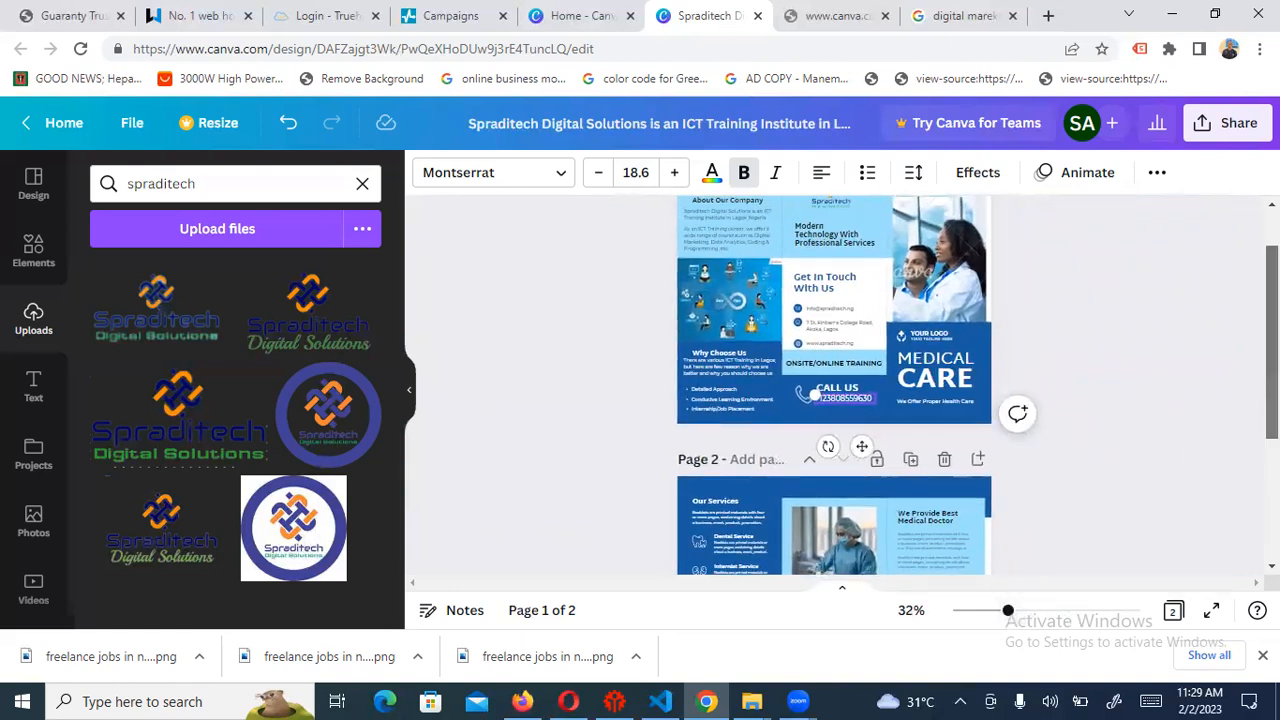
scroll(1250, 300, "up", 1)
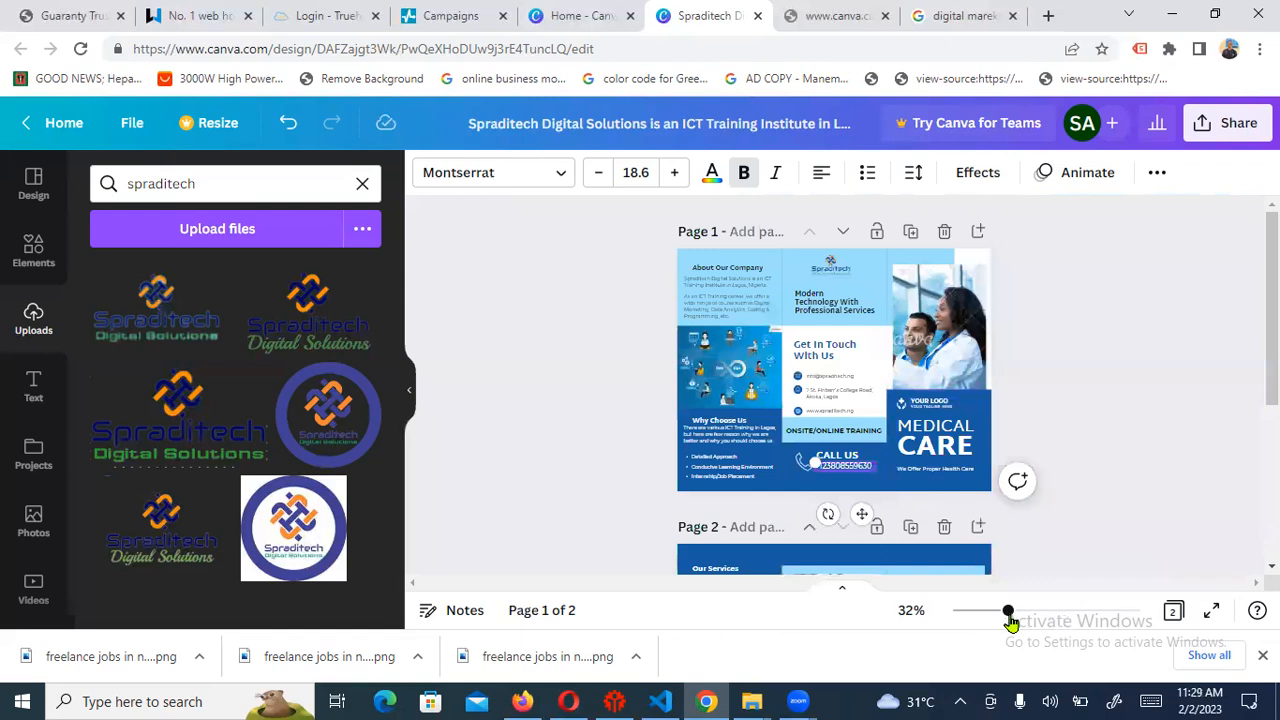
Swap the right-panel doctor photo for the uploaded gears-and-circuits technology graphic
left_click_drag(1007, 611, 1039, 612)
left_click(1075, 308)
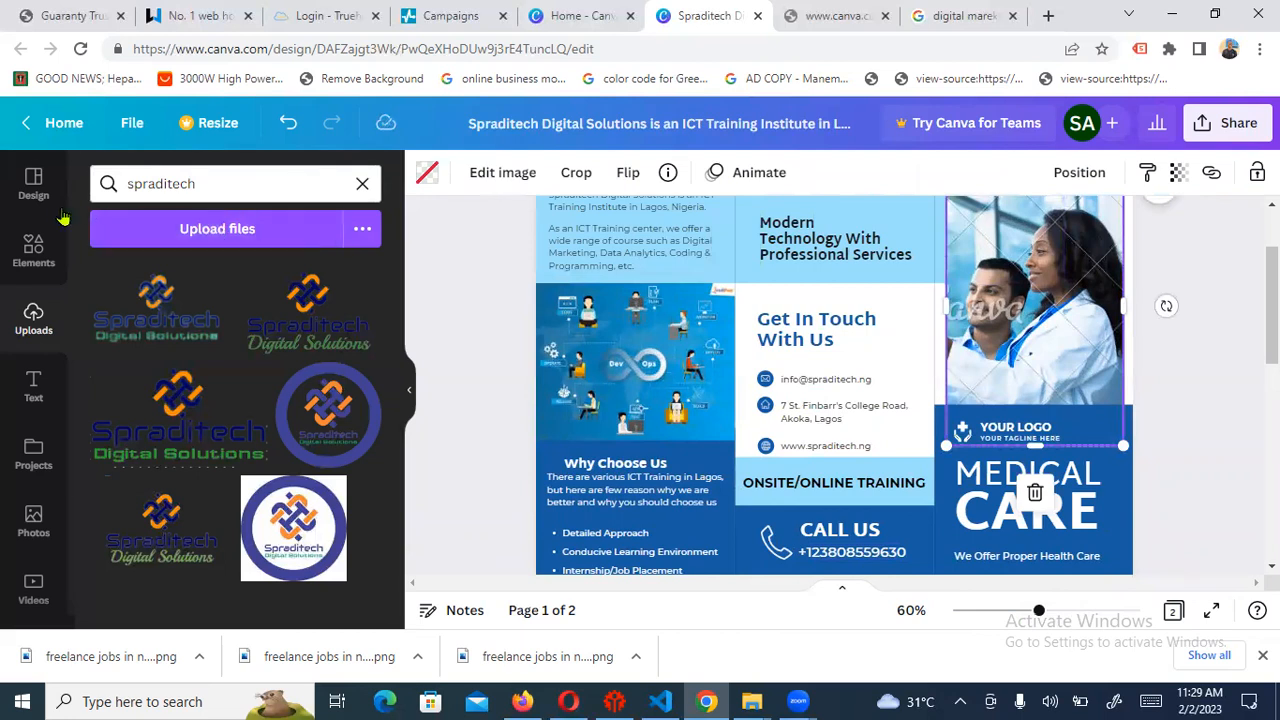
left_click(33, 185)
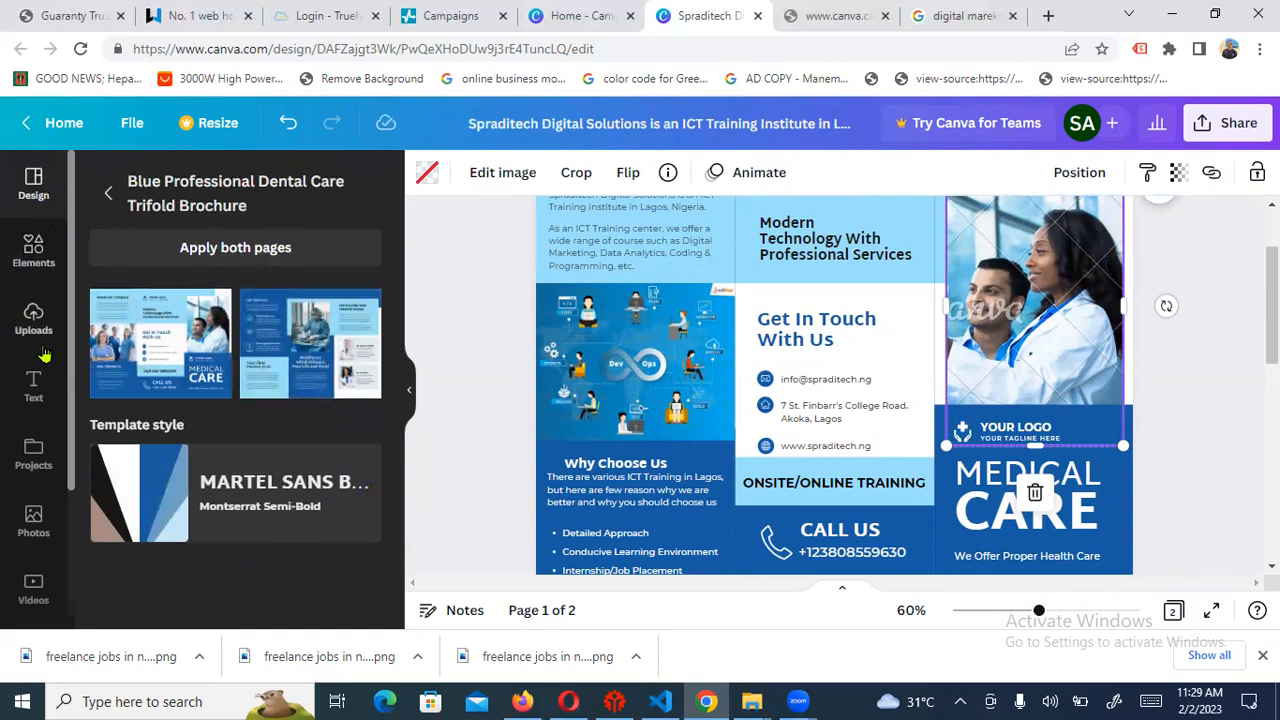
left_click(33, 318)
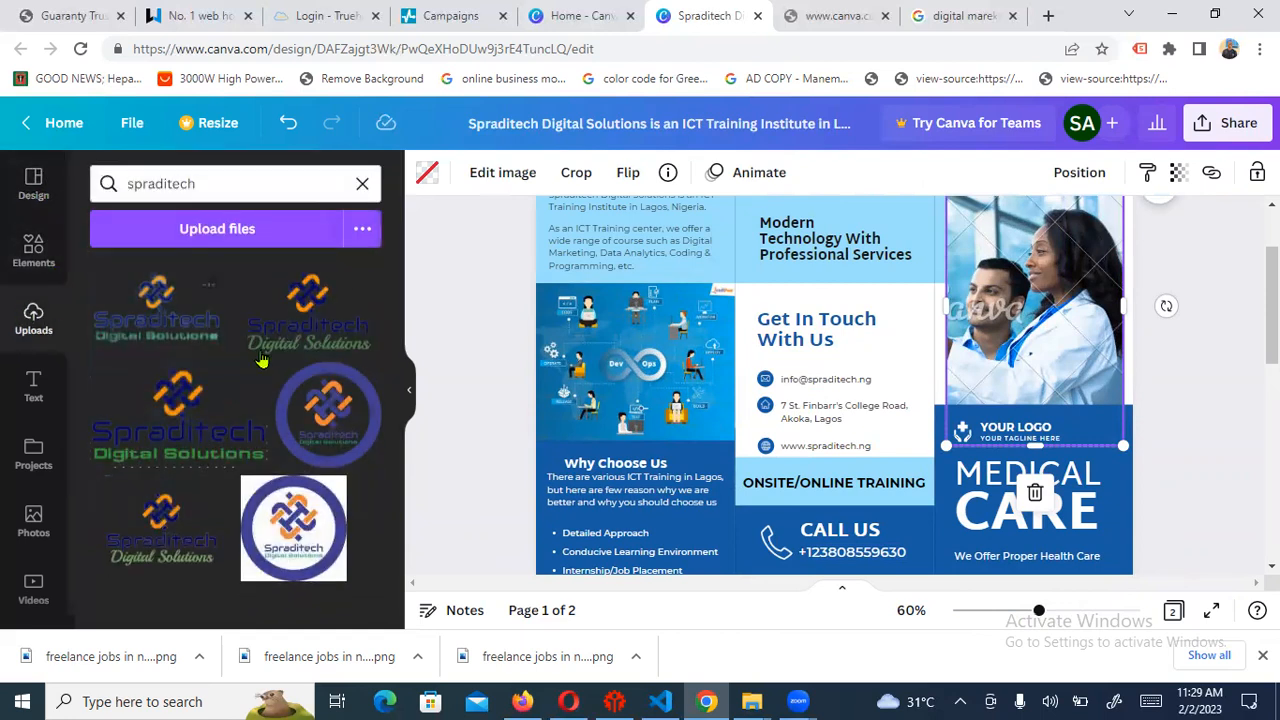
left_click(362, 183)
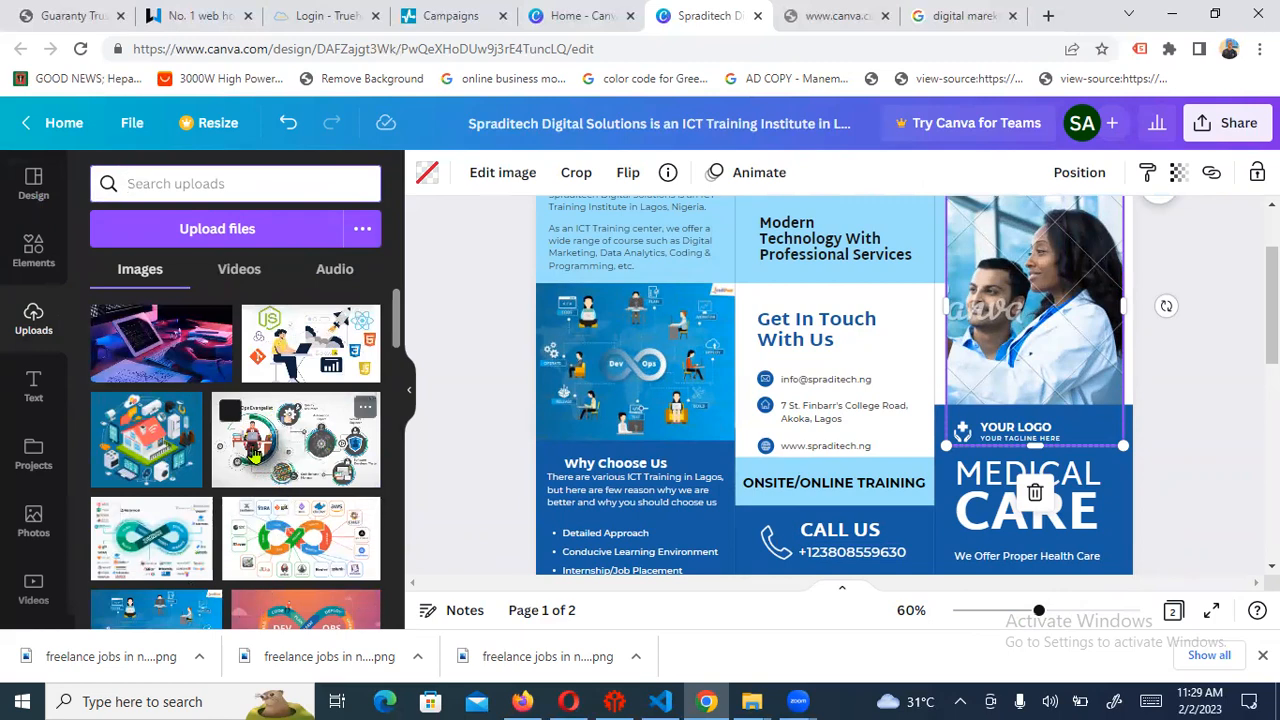
left_click_drag(250, 447, 970, 295)
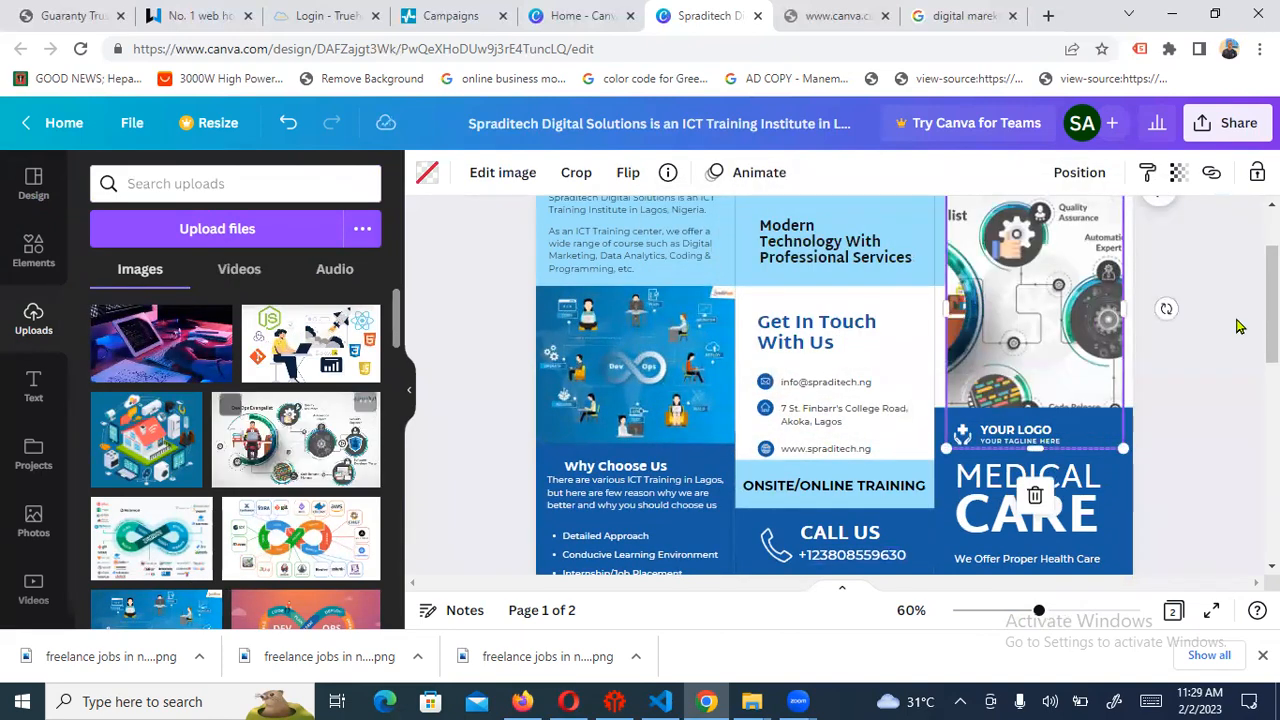
scroll(1037, 492, "up", 2)
Duplicate the top Spraditech logo and move the copy down into the blue block
scroll(1040, 488, "down", 3)
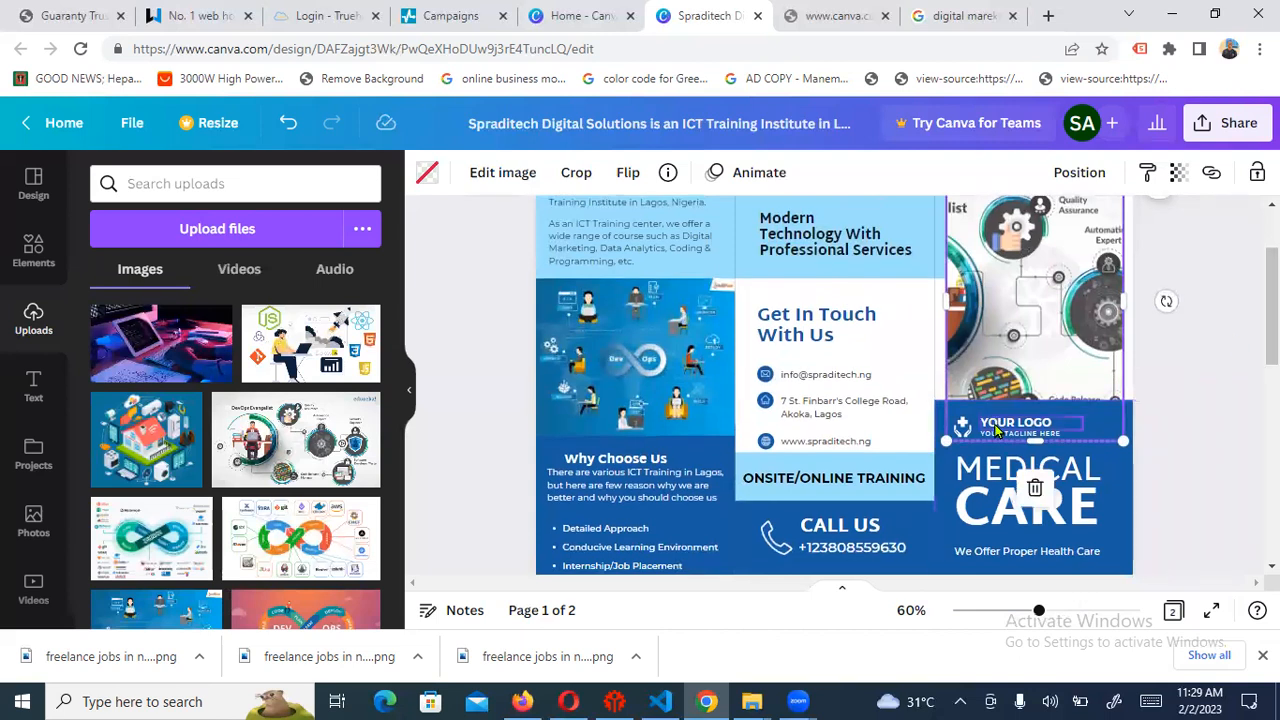
left_click(993, 424)
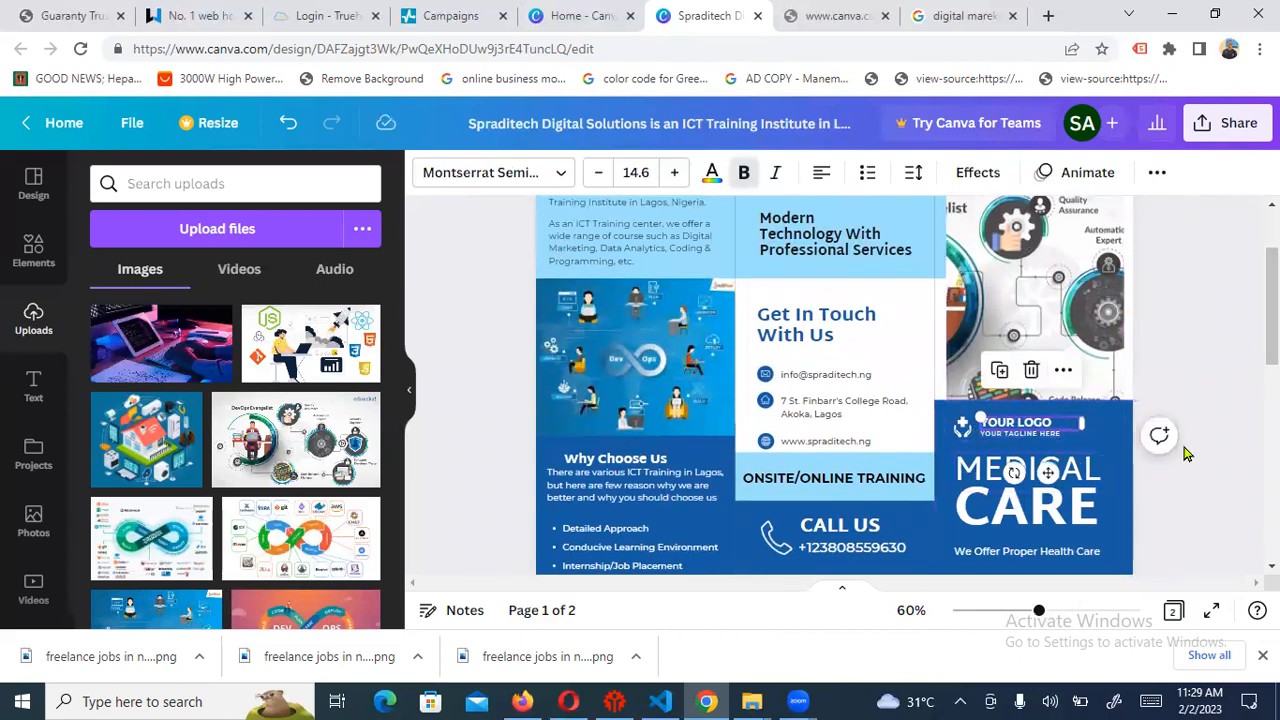
scroll(1270, 310, "down", 1)
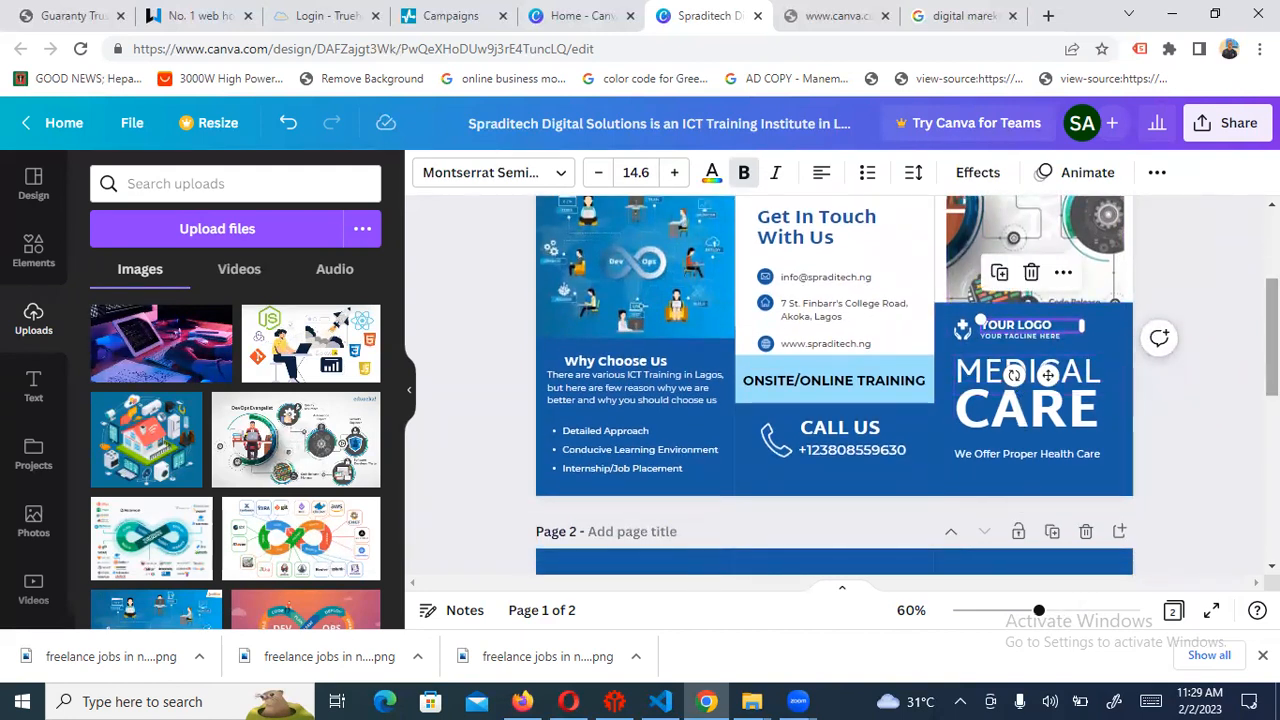
scroll(1047, 375, "up", 2)
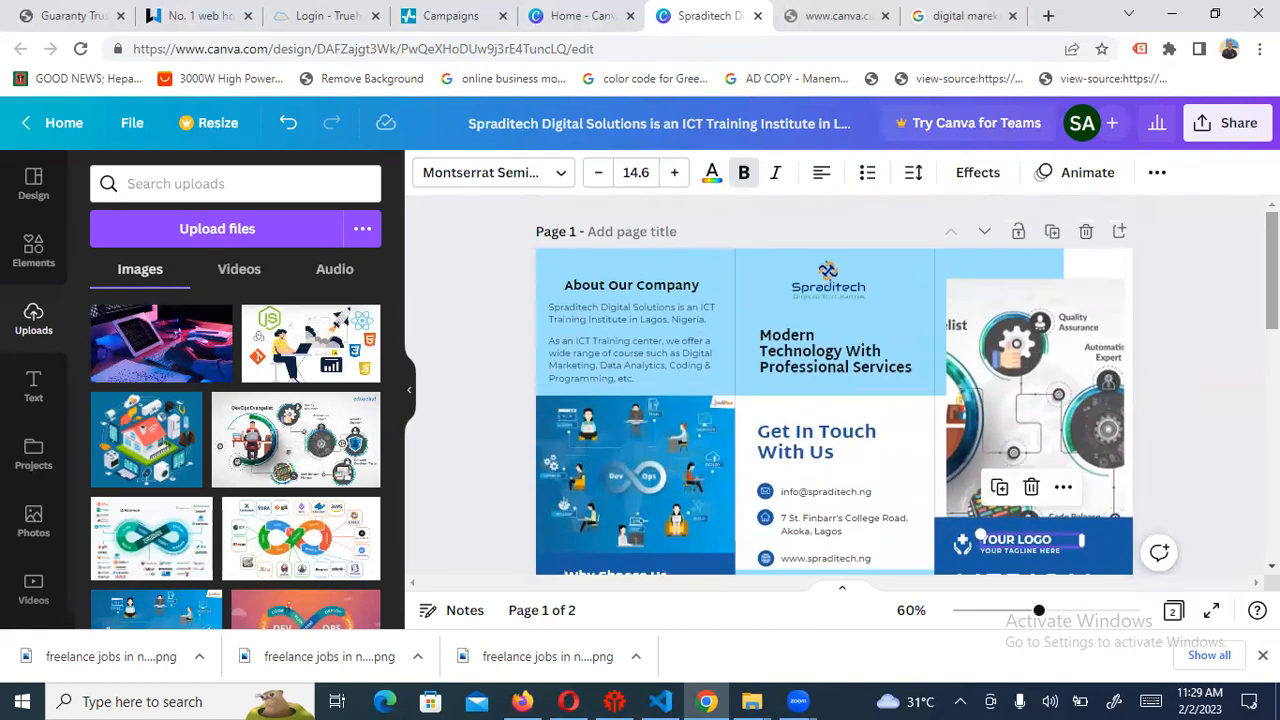
left_click(851, 279)
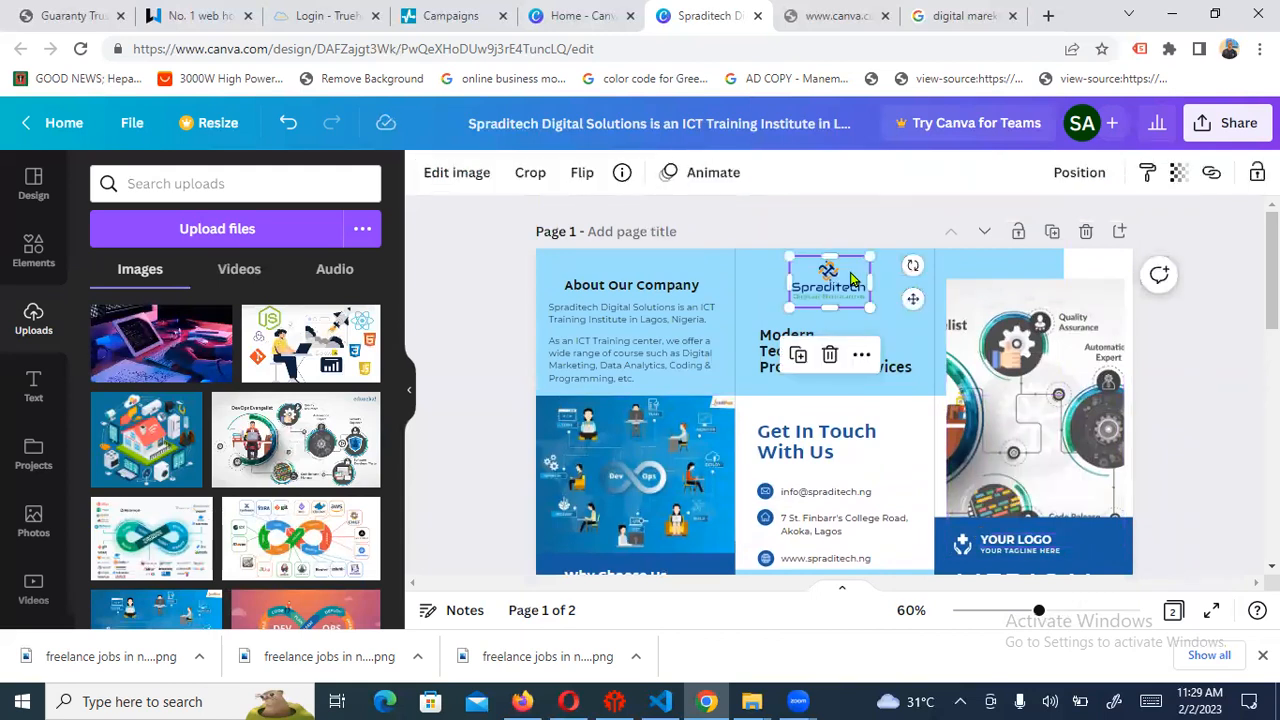
key("ctrl+d")
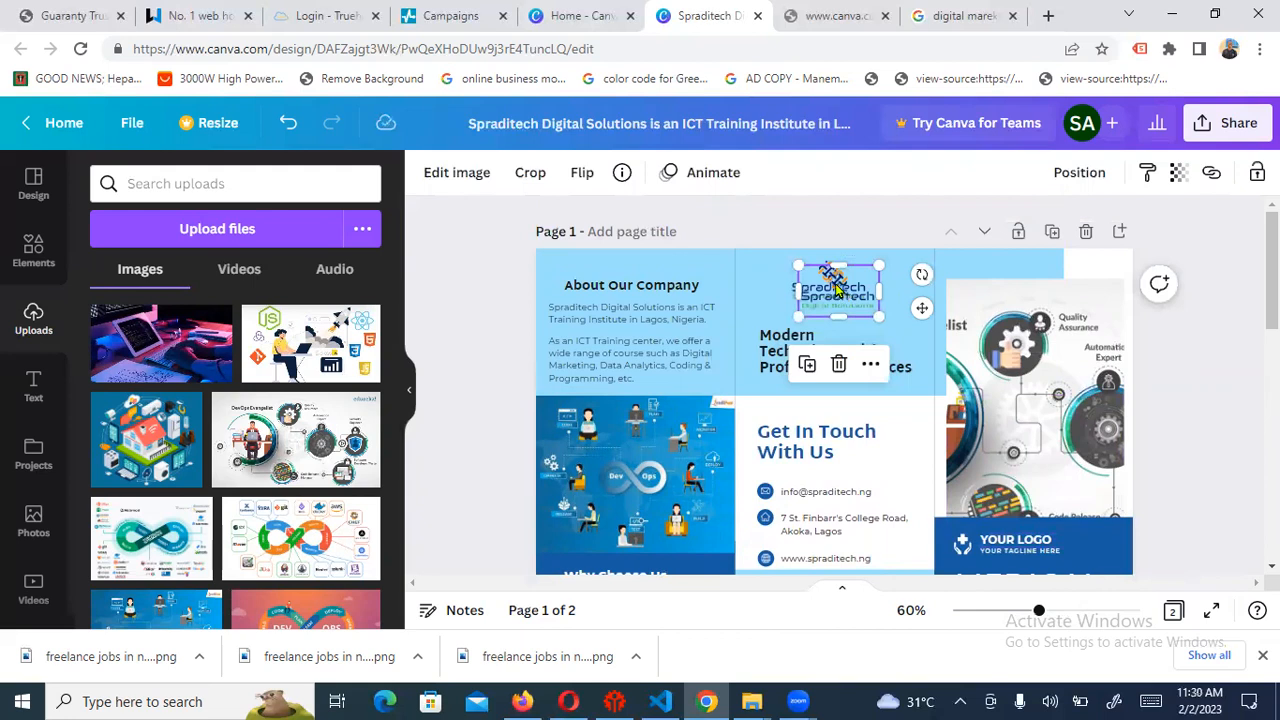
left_click_drag(833, 285, 1136, 555)
Delete the YOUR LOGO text, the YOUR TAGLINE HERE tagline and the placeholder icon
left_click(1031, 541)
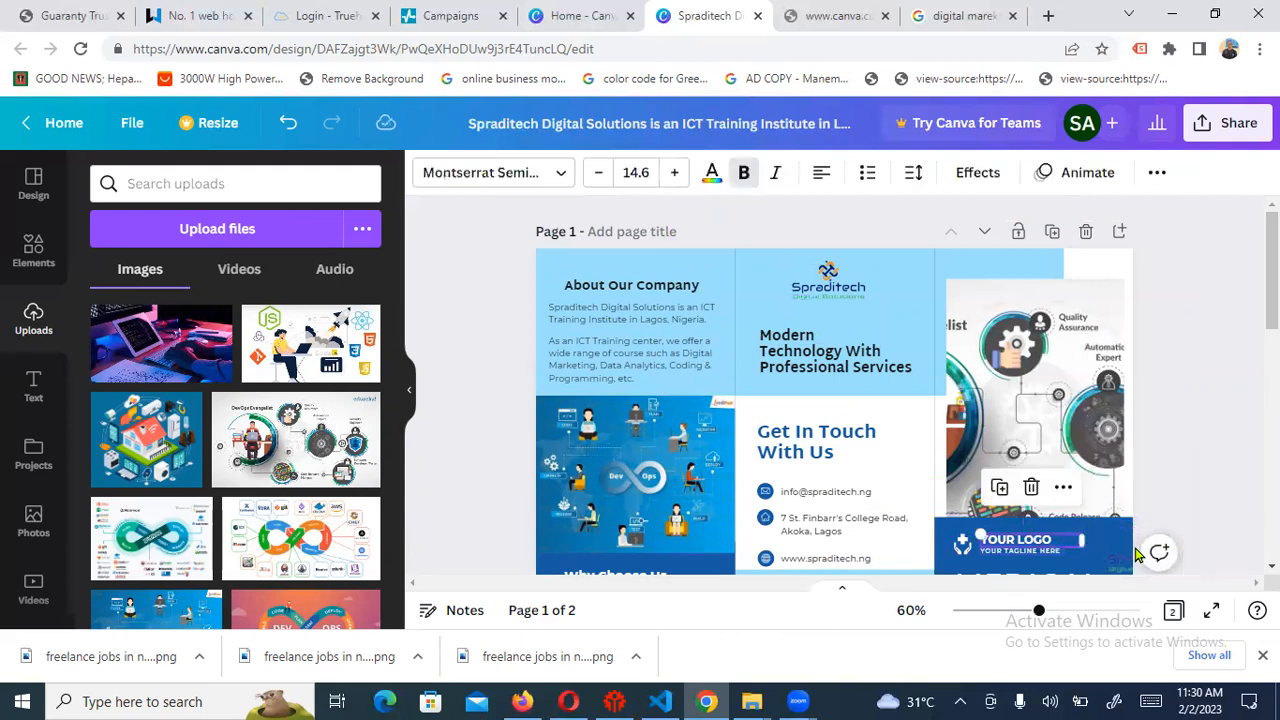
key("Delete")
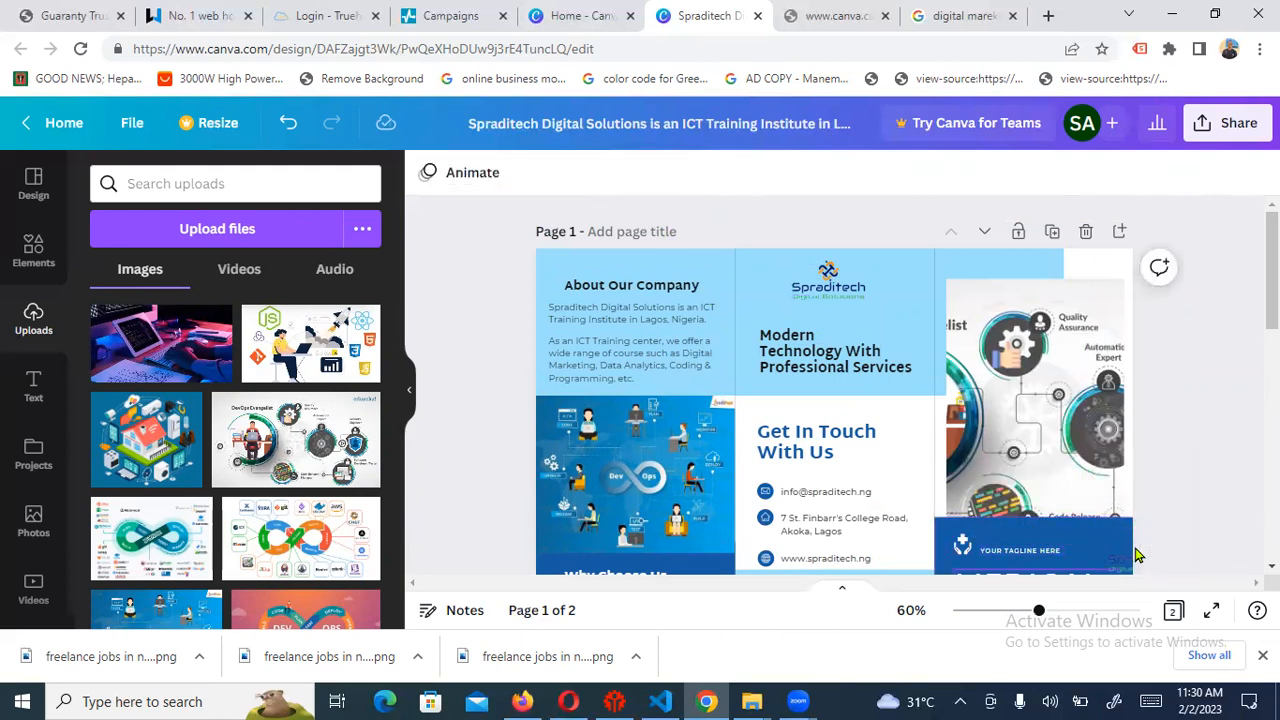
left_click(1136, 555)
key("Delete")
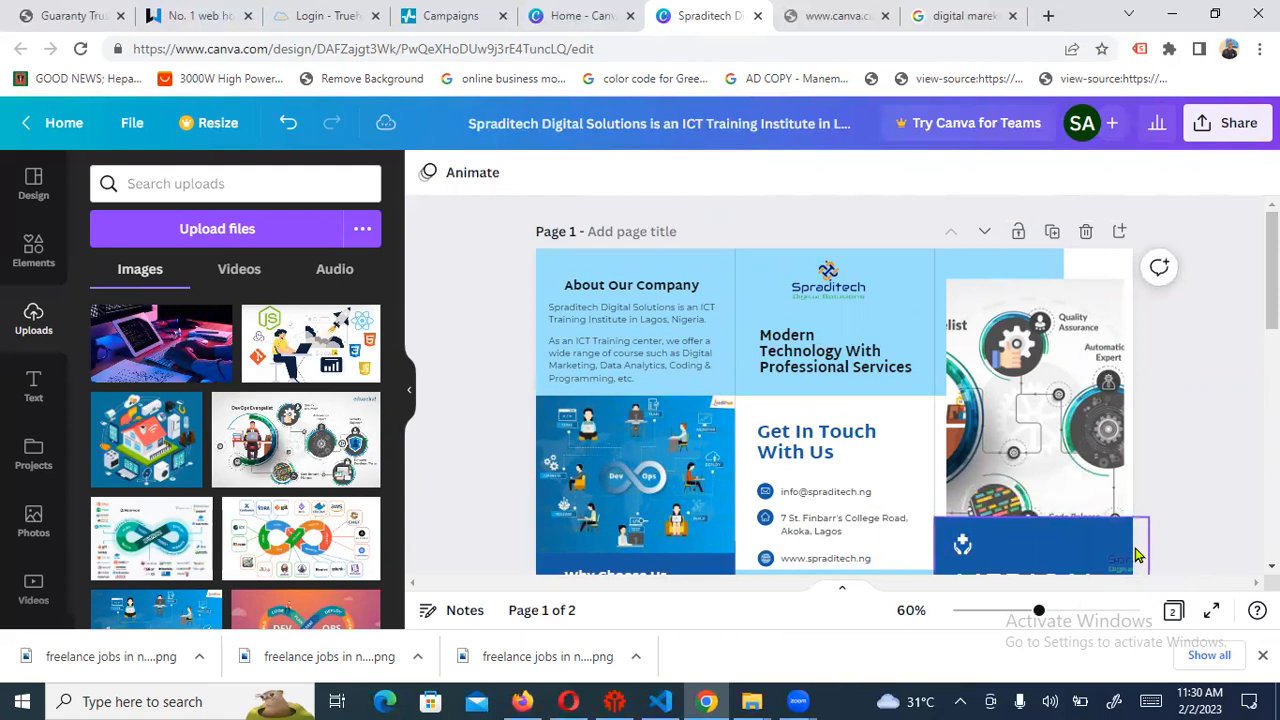
left_click(1136, 555)
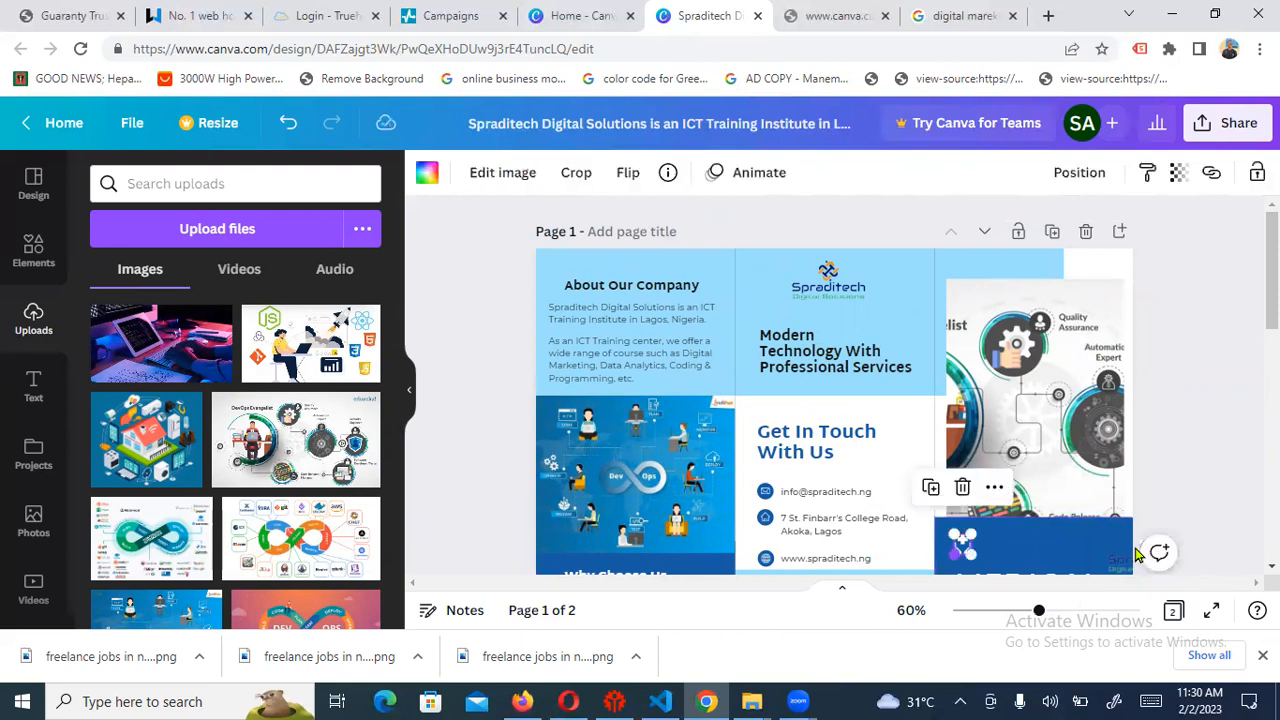
key("Delete")
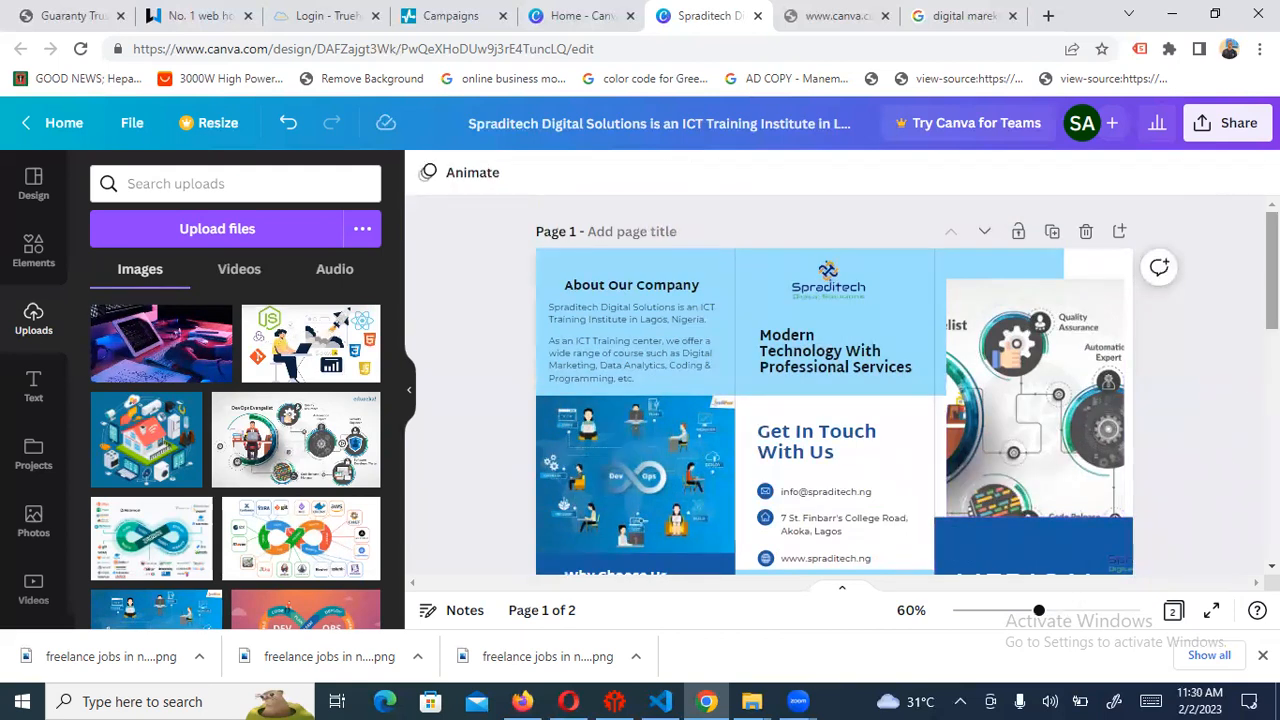
scroll(1196, 452, "down", 3)
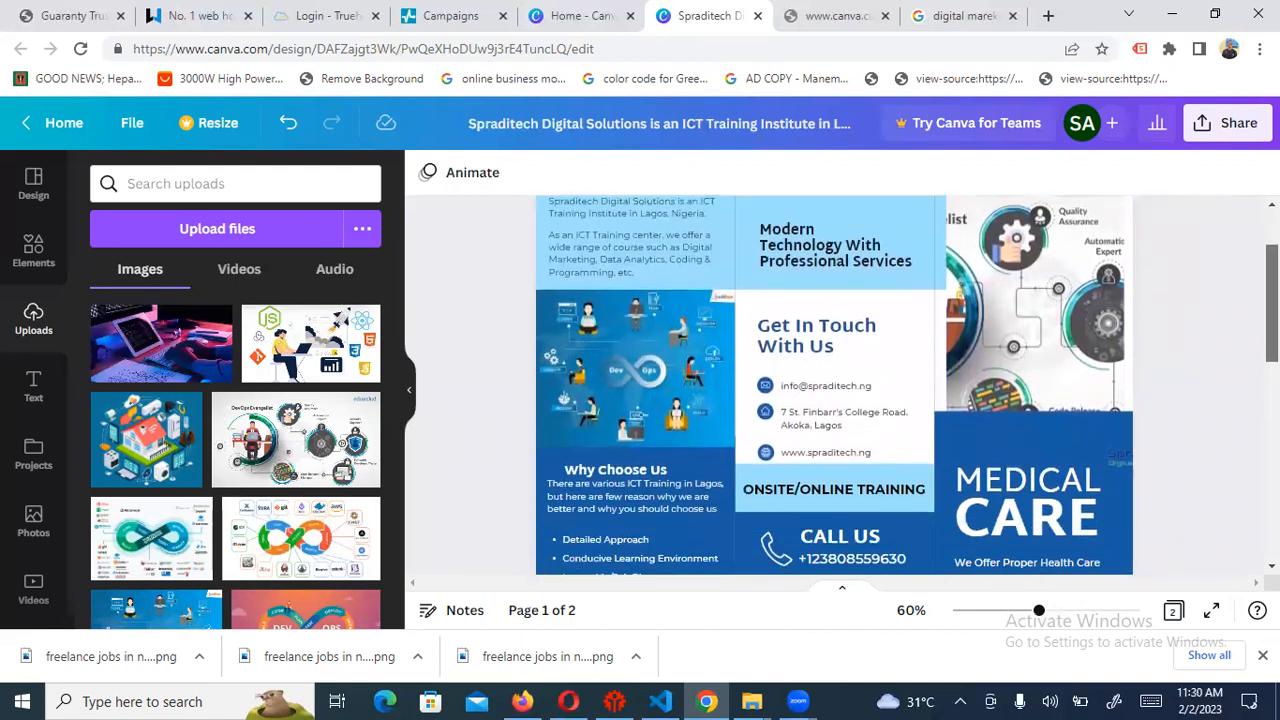
Centre the Spraditech logo copy just above the MEDICAL CARE heading, nudging it slightly up-right
left_click(1117, 458)
left_click_drag(1117, 450, 999, 431)
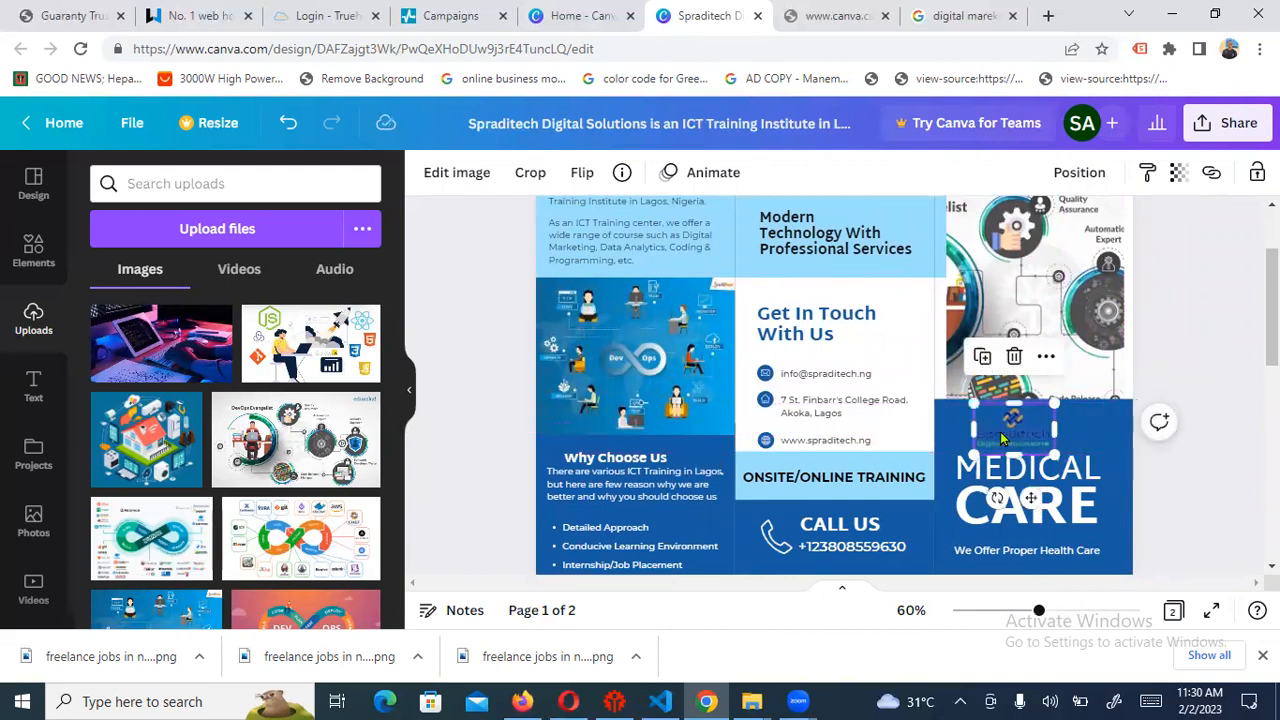
left_click(1216, 507)
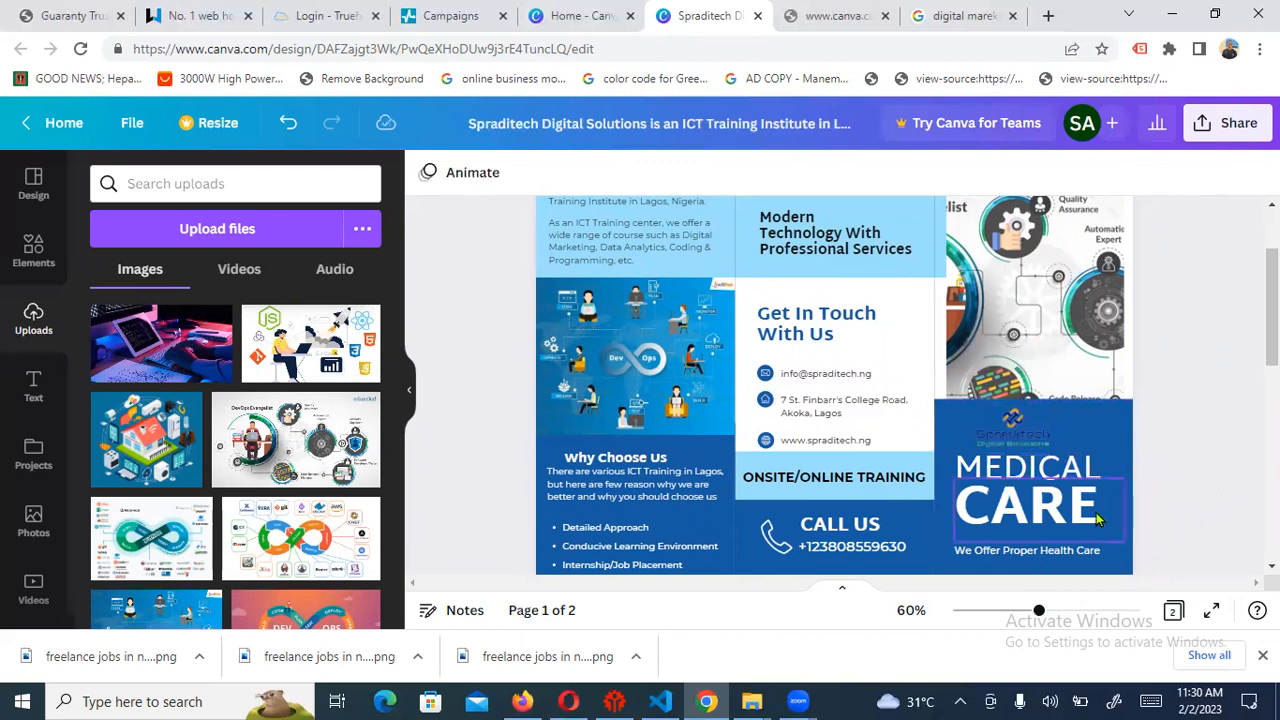
left_click(1020, 428)
left_click_drag(1020, 428, 1026, 421)
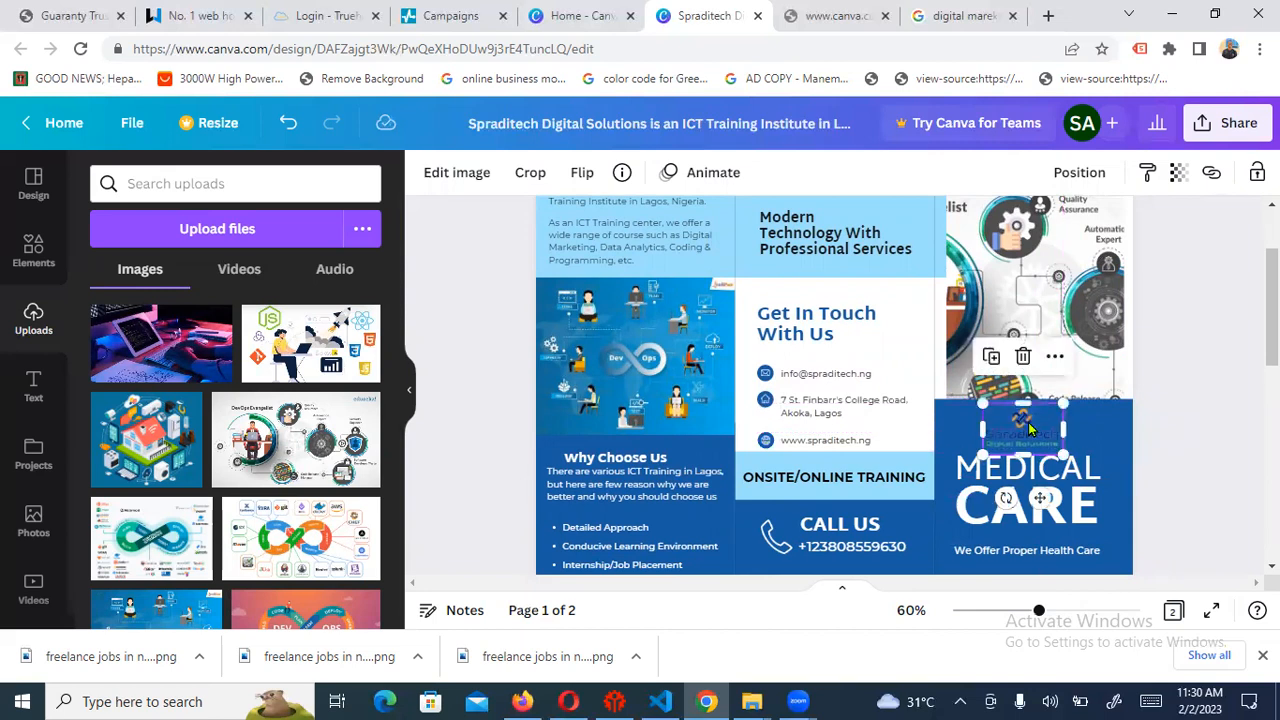
left_click(1212, 484)
scroll(1212, 484, "down", 3)
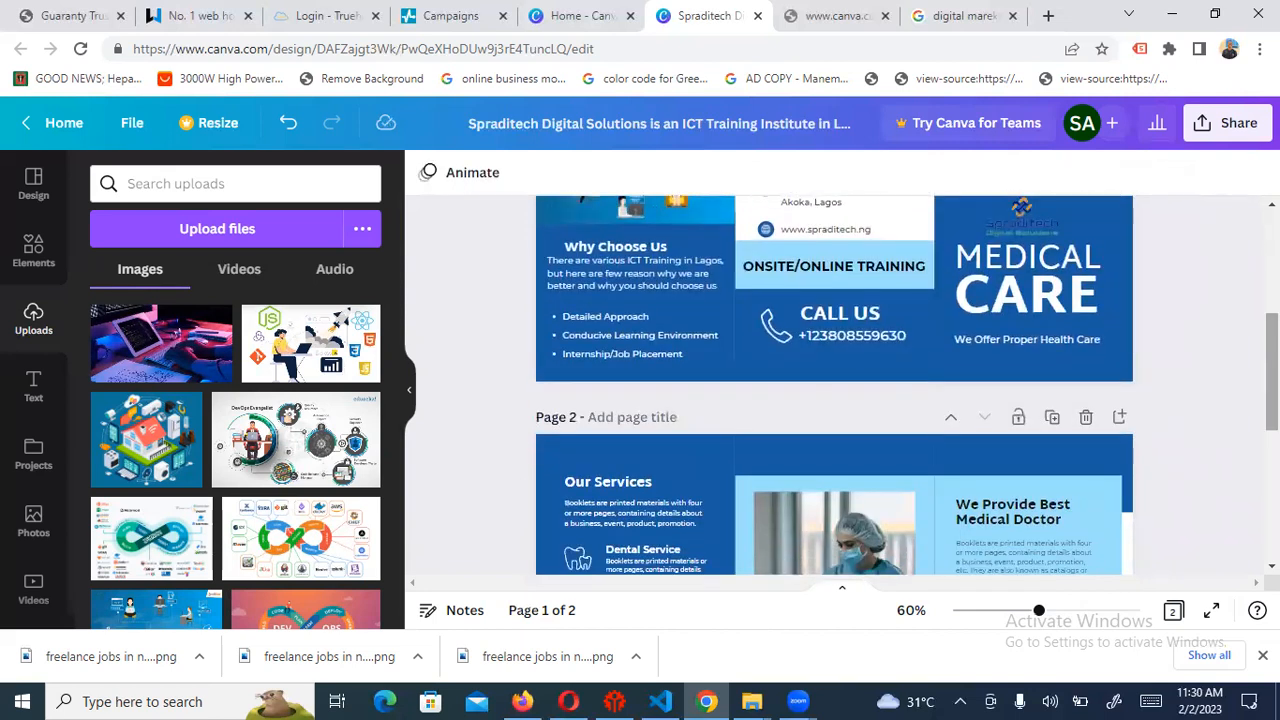
Retype the MEDICAL heading as ICT TRAINING
left_click(1010, 258)
left_click(1008, 256)
left_click(1008, 256)
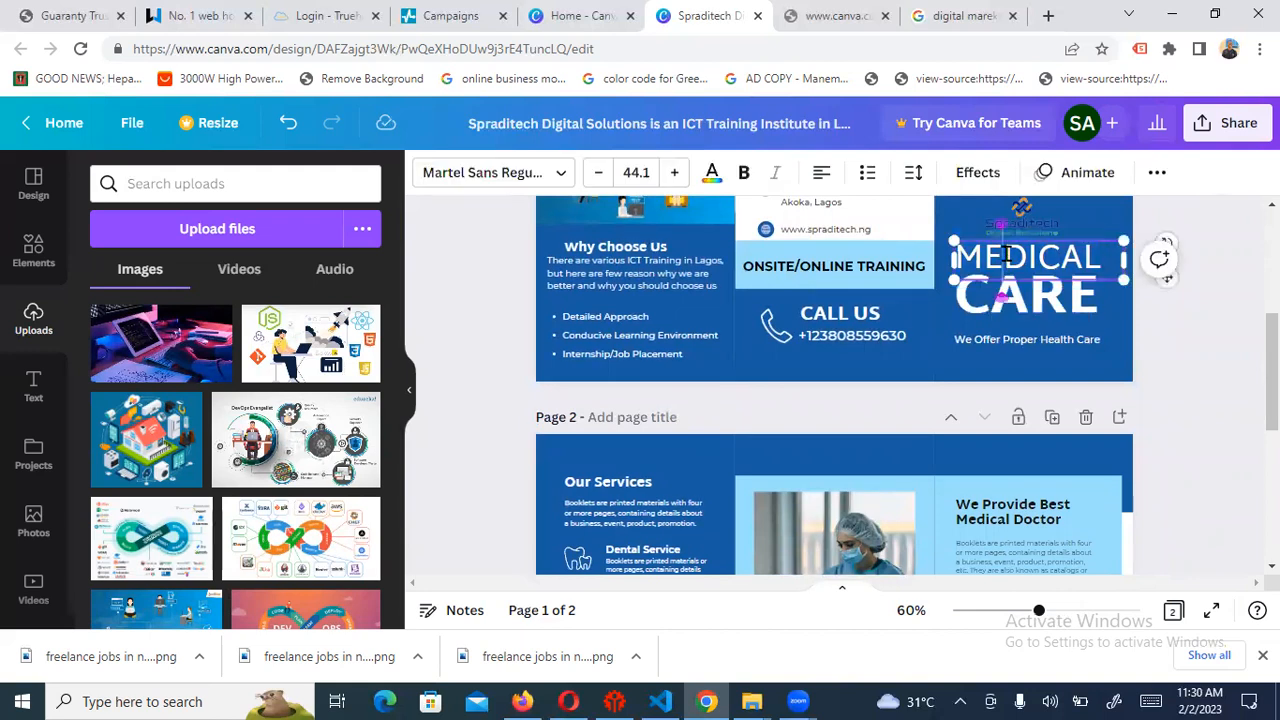
key("BackSpace")
key("BackSpace")
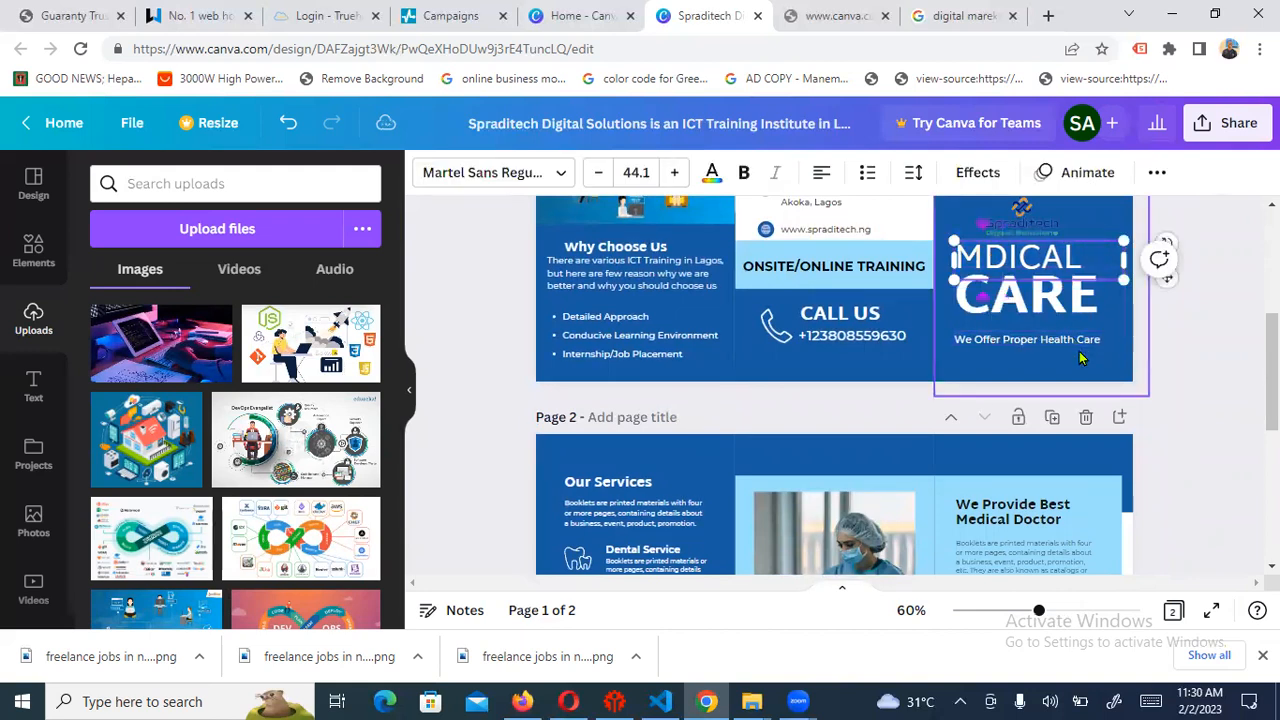
type("I")
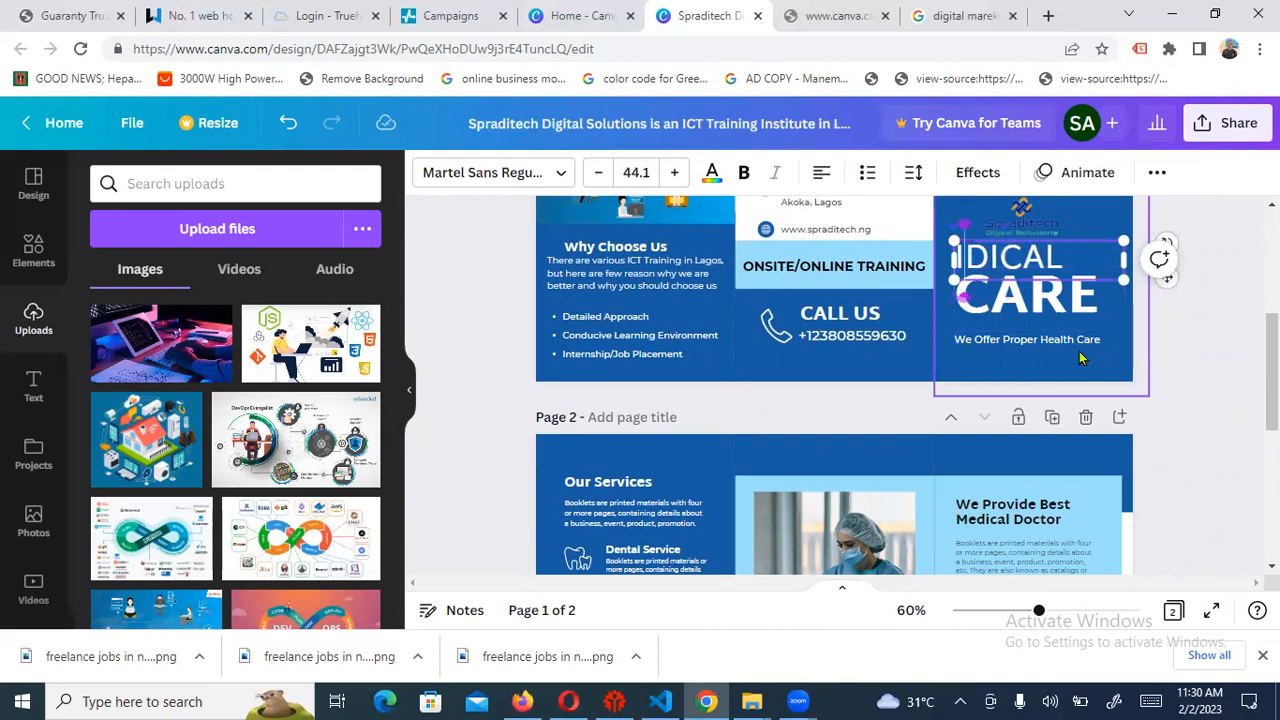
type("CT")
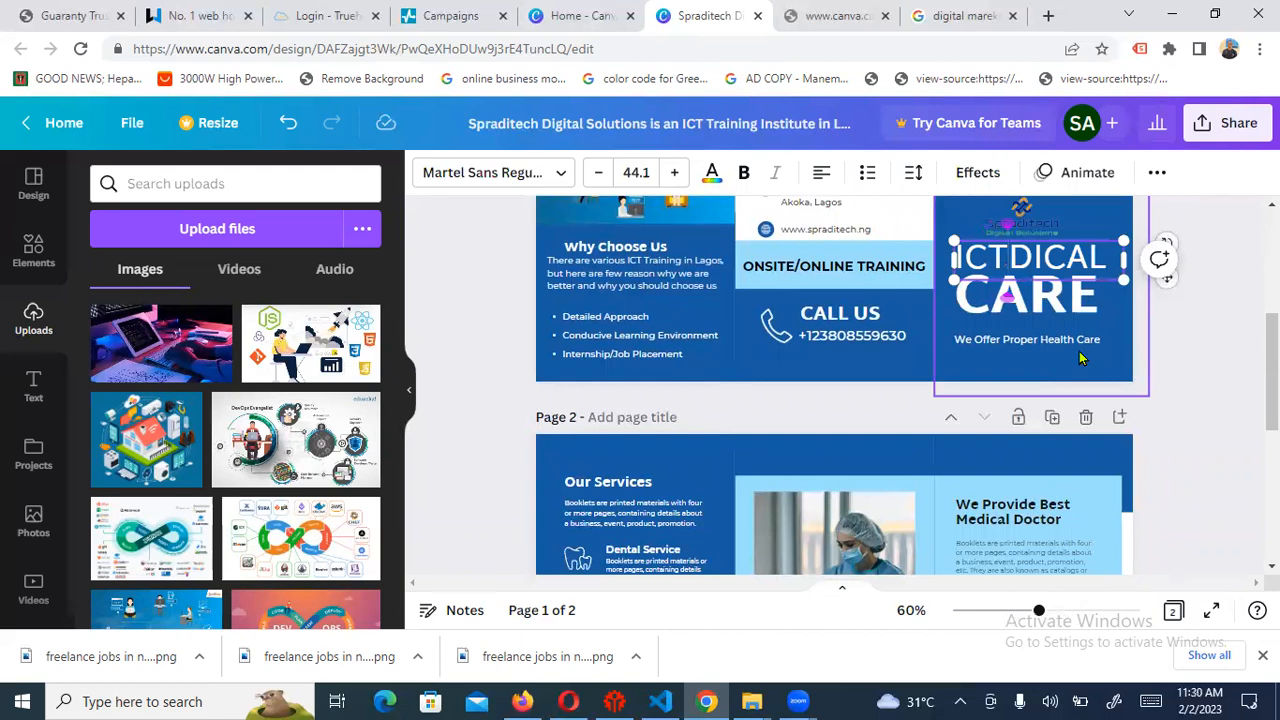
key("Delete")
key("Delete")
key("Delete")
key("Delete")
key("Delete")
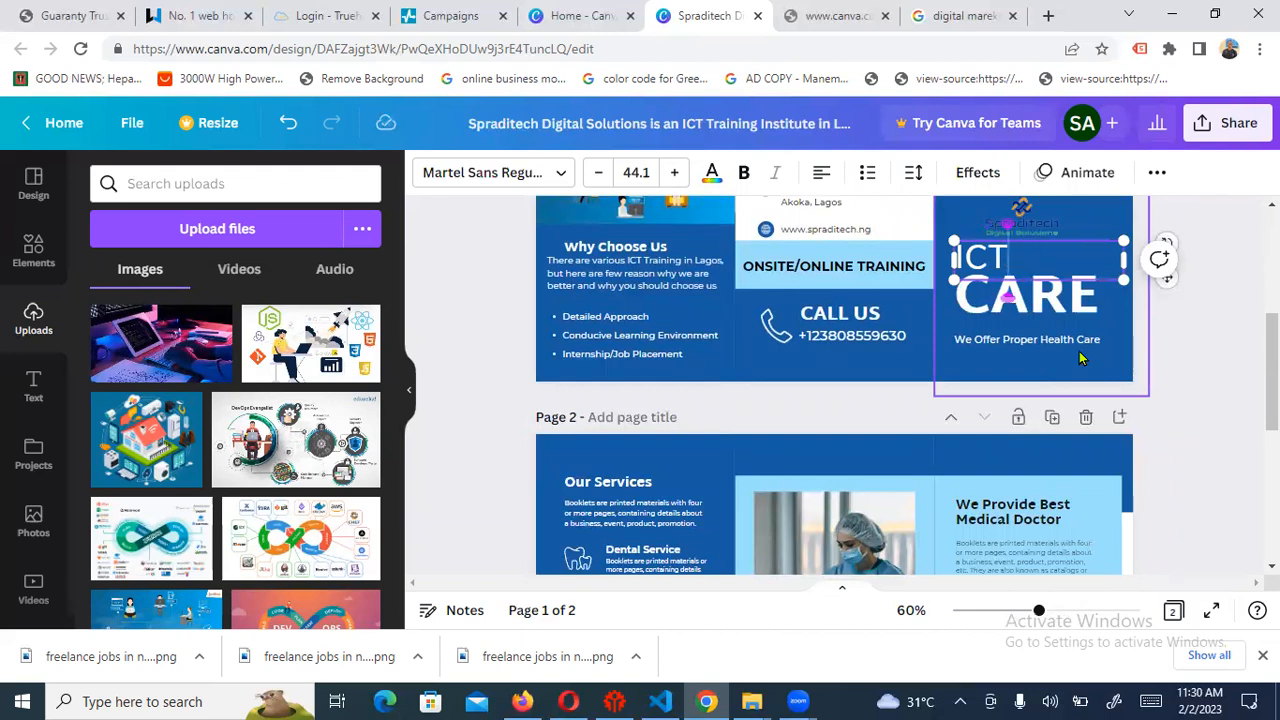
type("TRAINING")
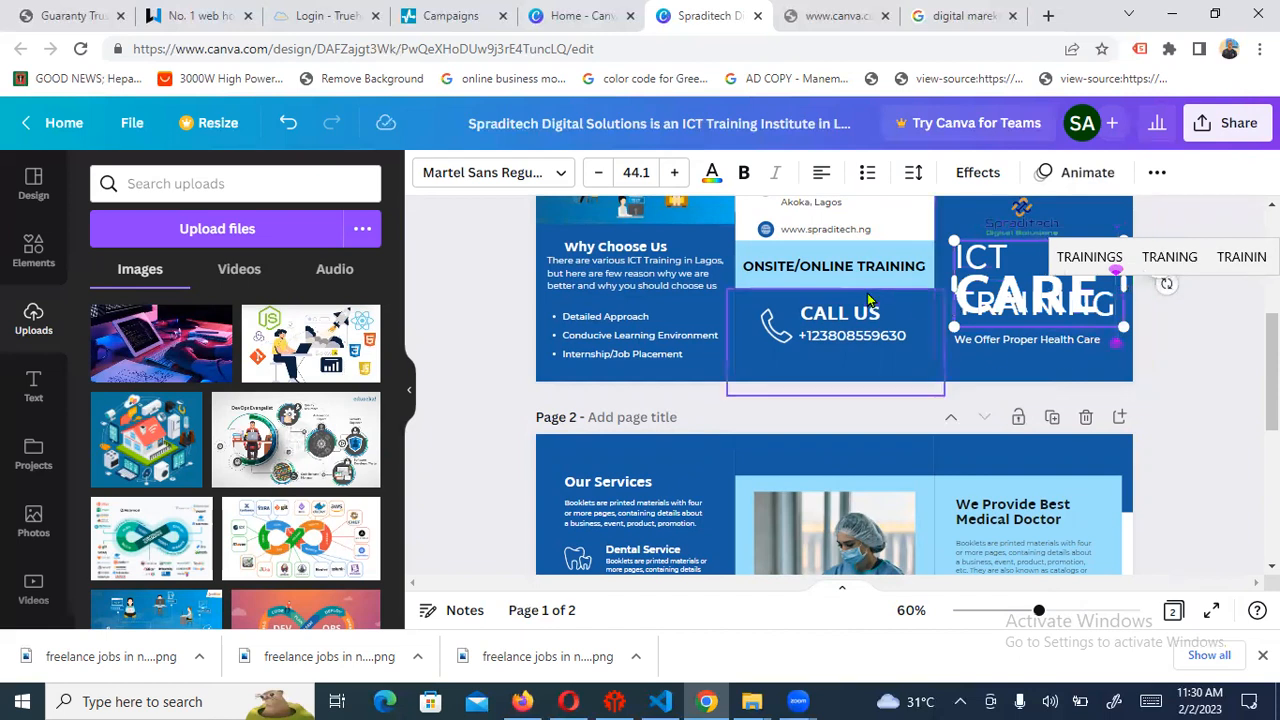
Reduce the ICT TRAINING heading's font size to 34.1
left_click(599, 172)
left_click(599, 172)
left_click(599, 172)
left_click(599, 172)
left_click(599, 172)
left_click(599, 172)
left_click(599, 172)
left_click(599, 172)
left_click(599, 178)
left_click(599, 178)
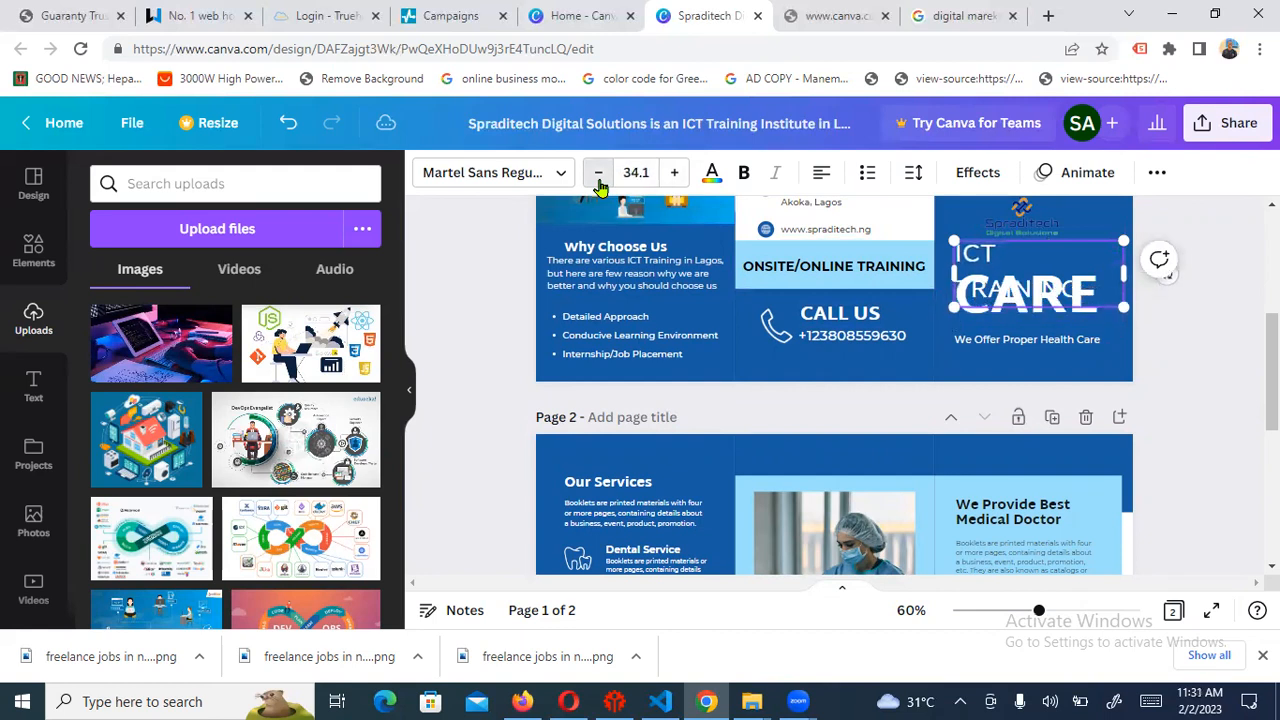
left_click(599, 178)
left_click(599, 178)
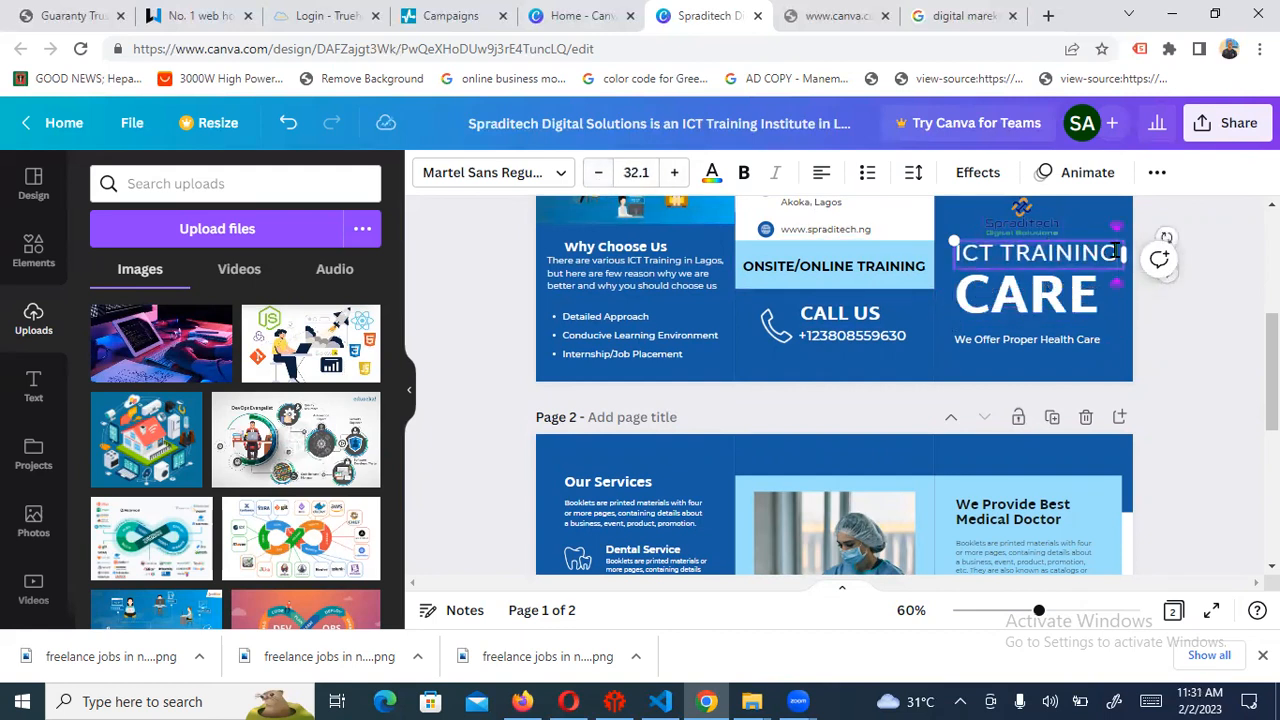
Retype the CARE text as CENTER
left_click(1078, 298)
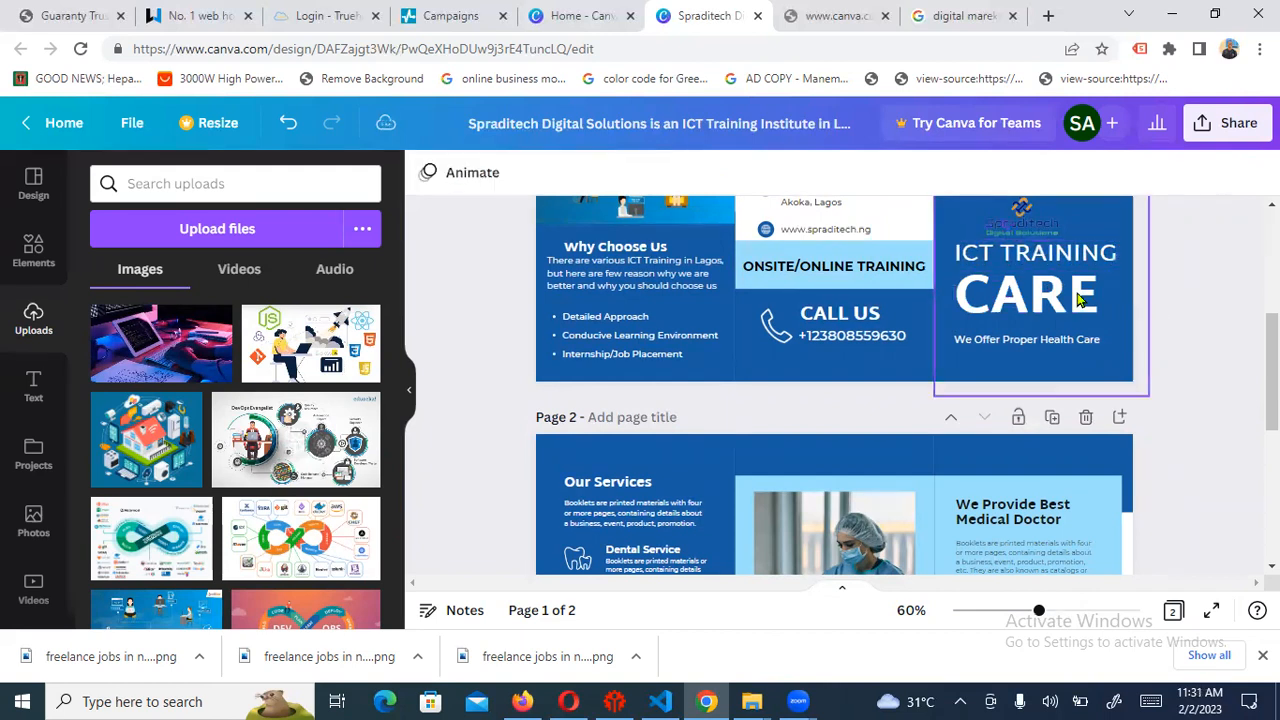
left_click(1078, 298)
left_click(1000, 292)
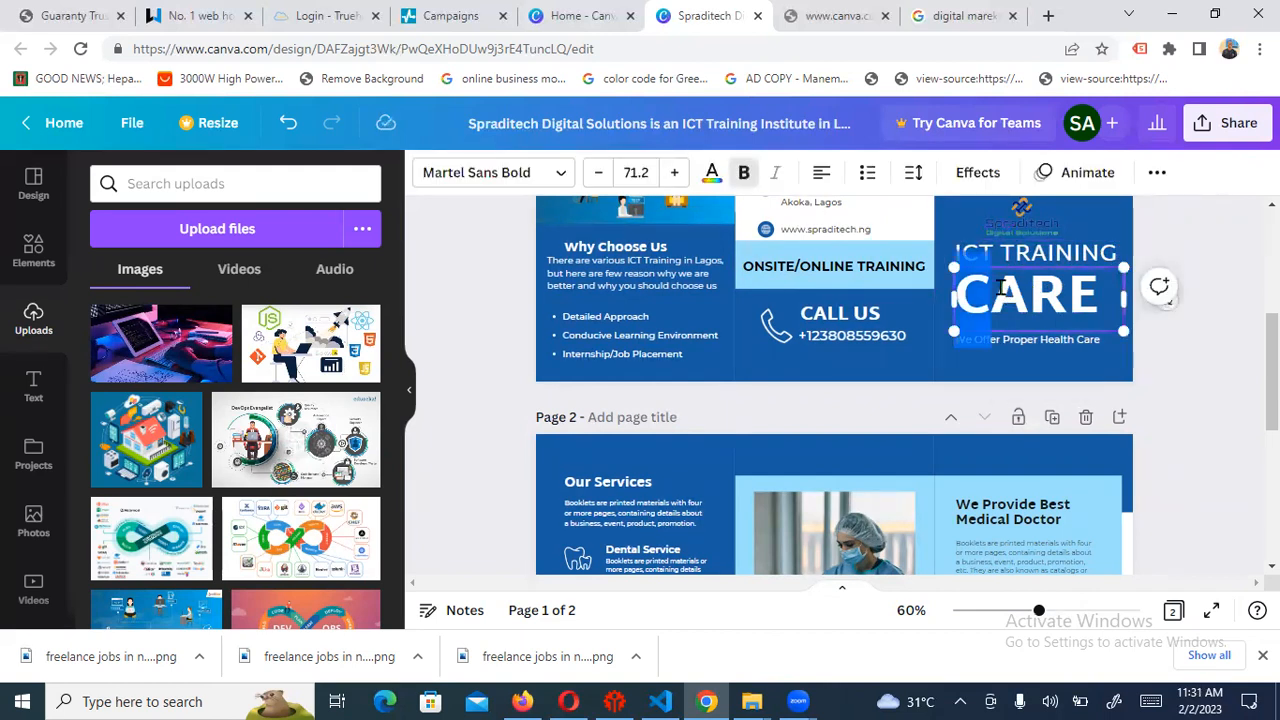
key("BackSpace")
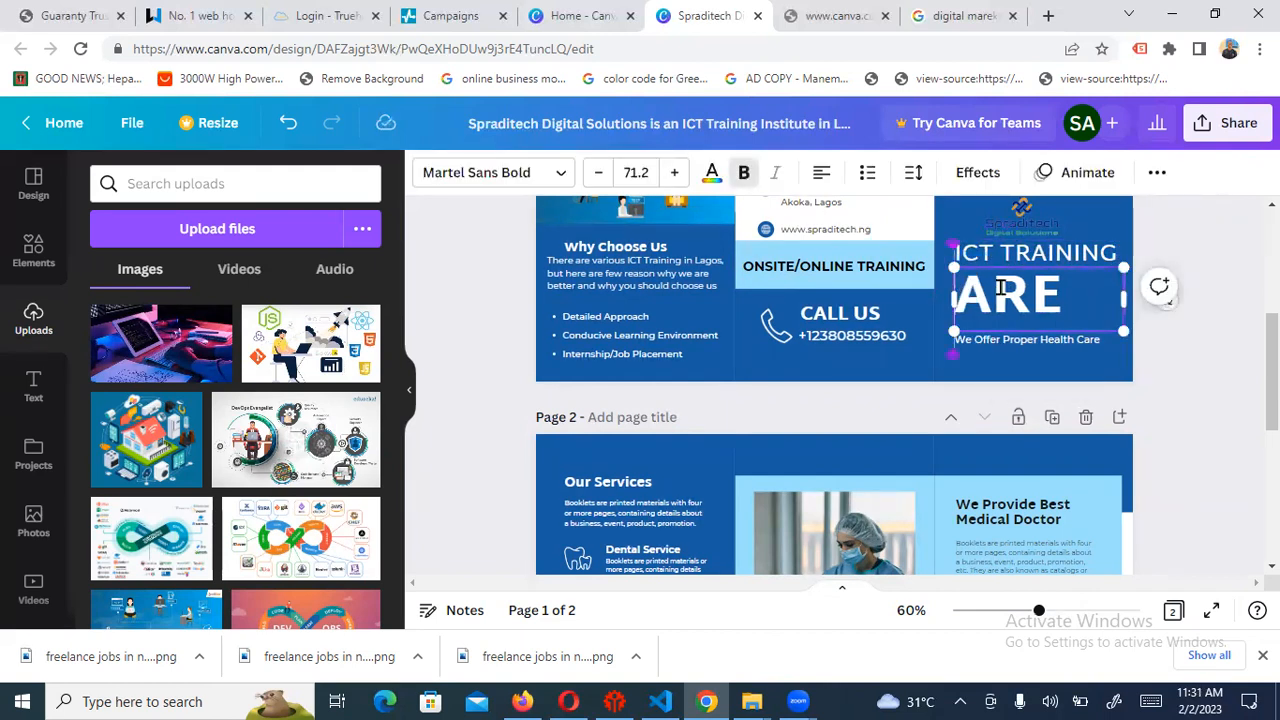
type("CENTER")
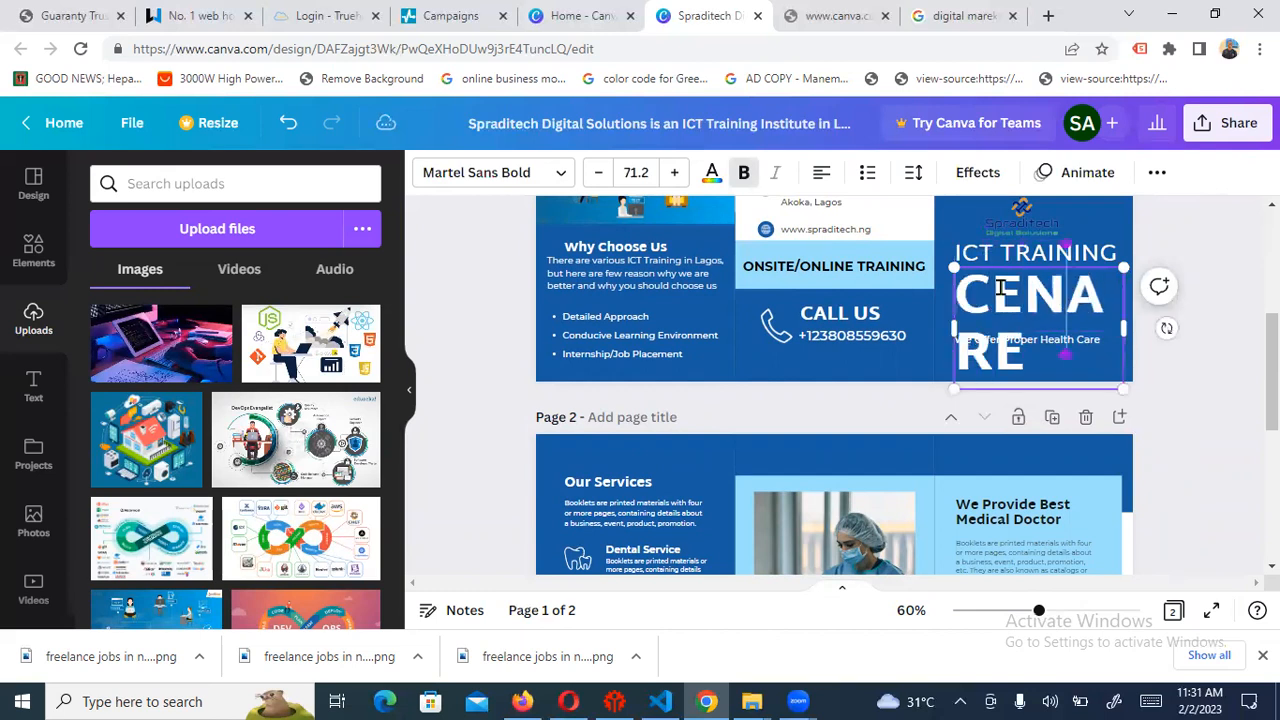
key("Delete")
key("Delete")
key("Delete")
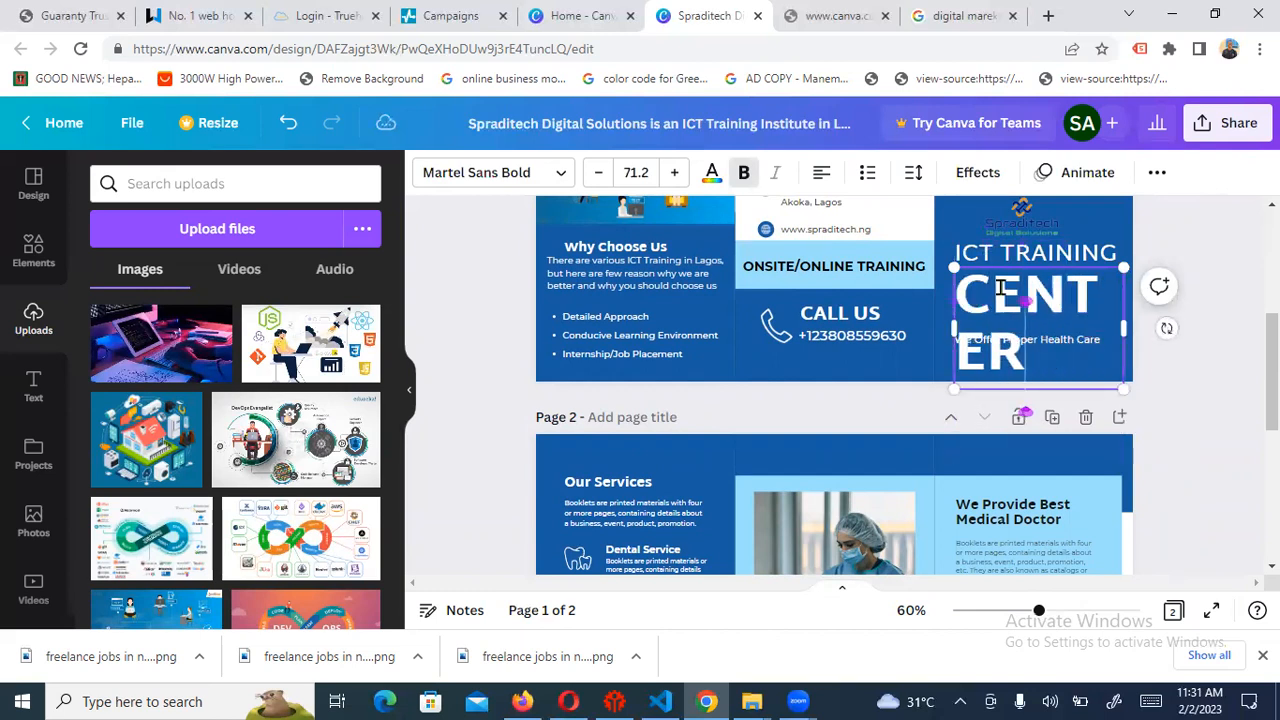
Shrink CENTER to font size 46.2 so it fits on one line
left_click(599, 173)
left_click(599, 173)
left_click(599, 173)
left_click(599, 173)
left_click(599, 173)
left_click(599, 173)
left_click(599, 173)
left_click(599, 173)
left_click(599, 173)
left_click(599, 173)
left_click(599, 173)
left_click(599, 173)
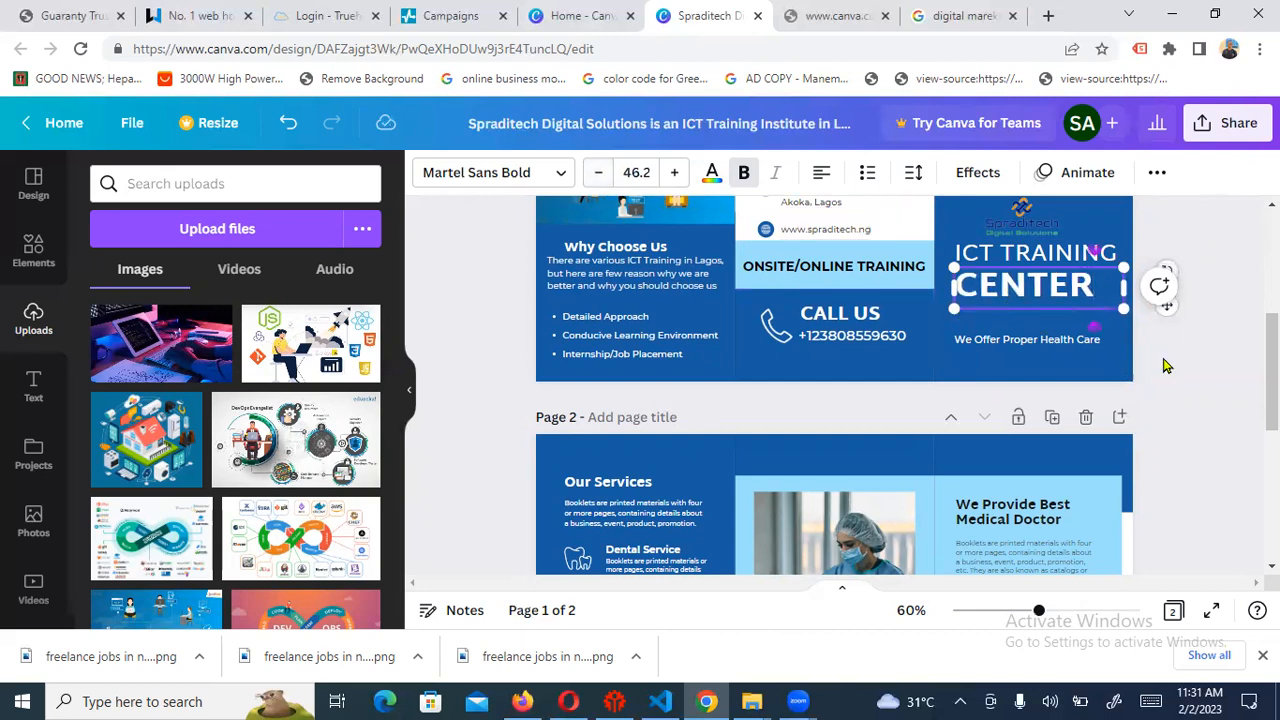
Nudge the CENTER text slightly to the right
left_click(1226, 355)
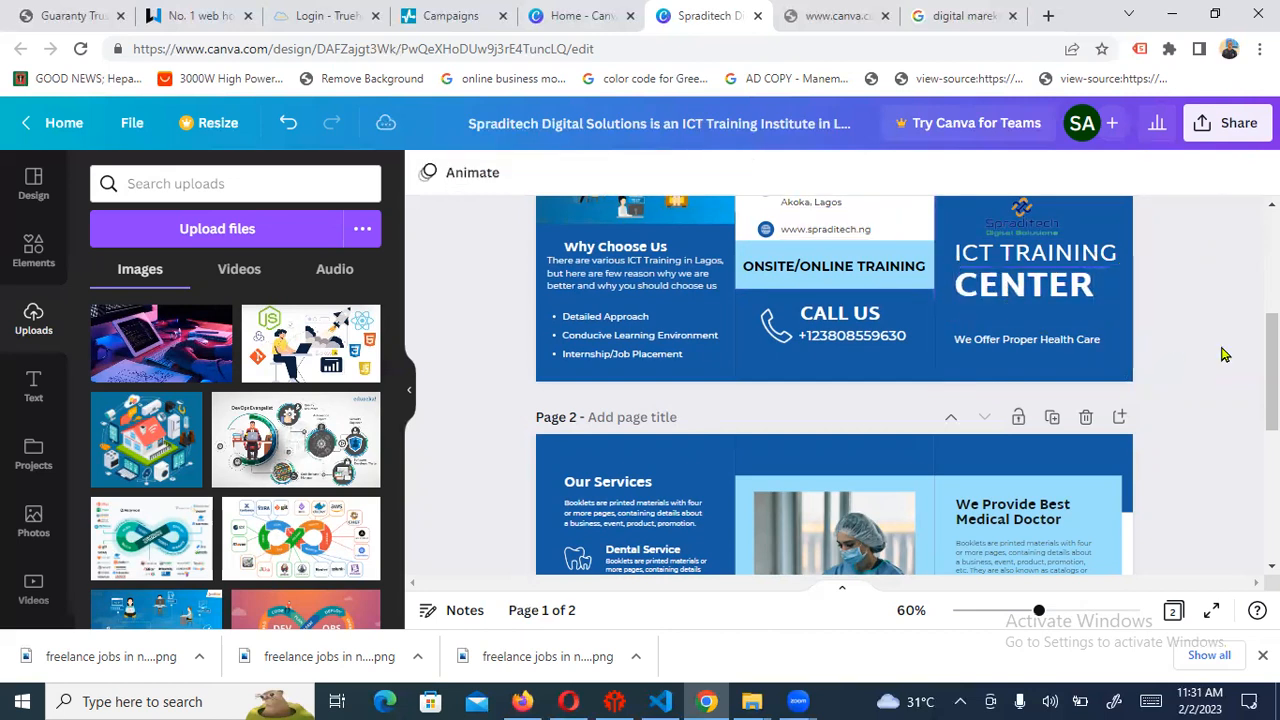
left_click(1040, 297)
left_click_drag(1040, 295, 1046, 295)
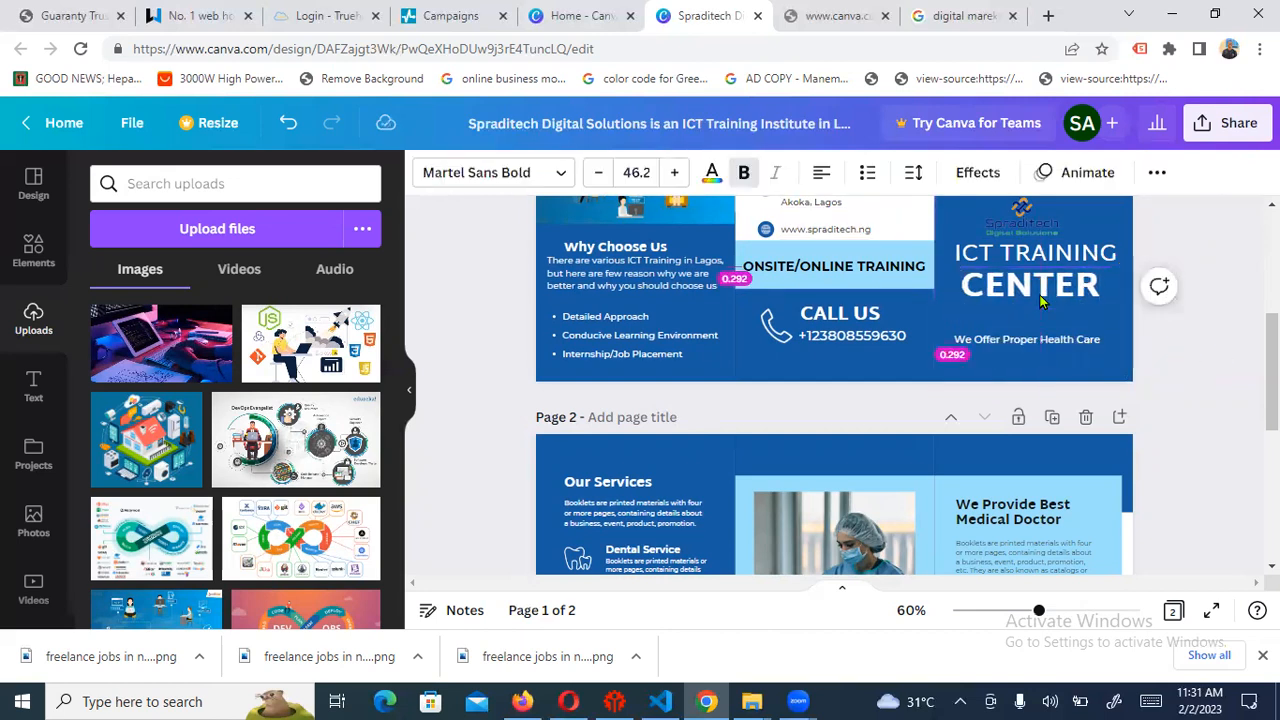
left_click(1190, 302)
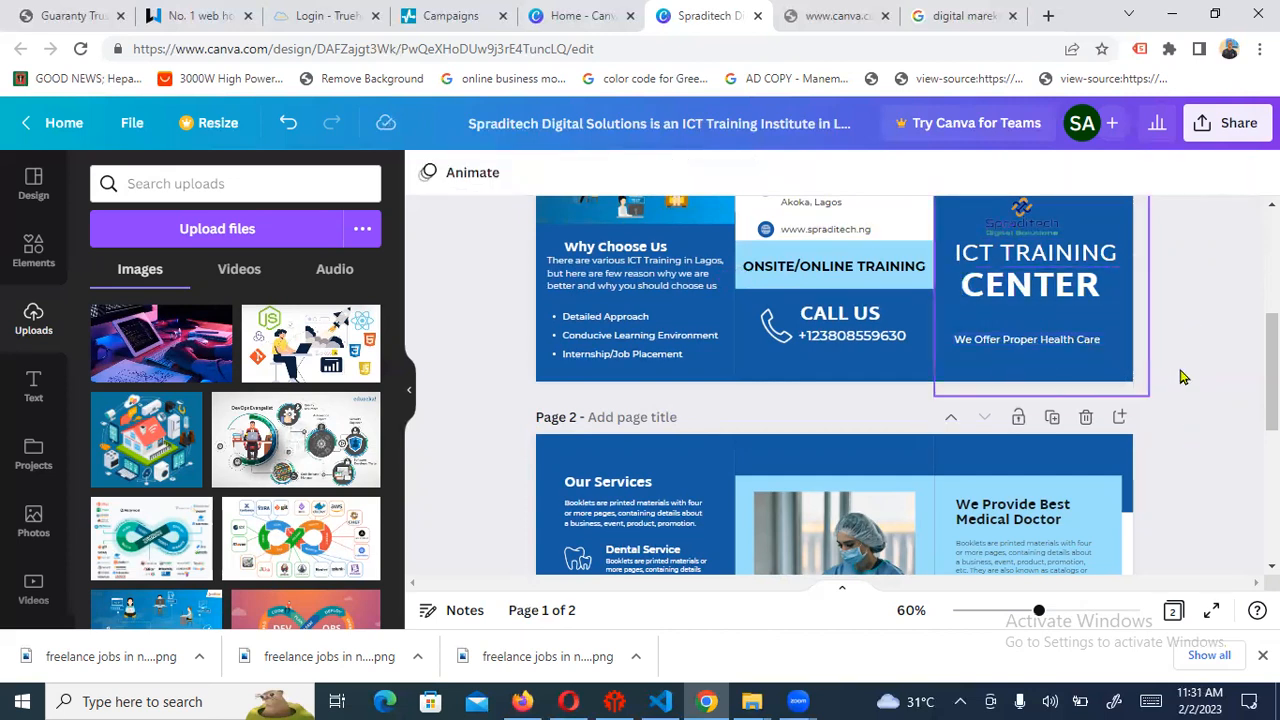
scroll(835, 385, "up", 3)
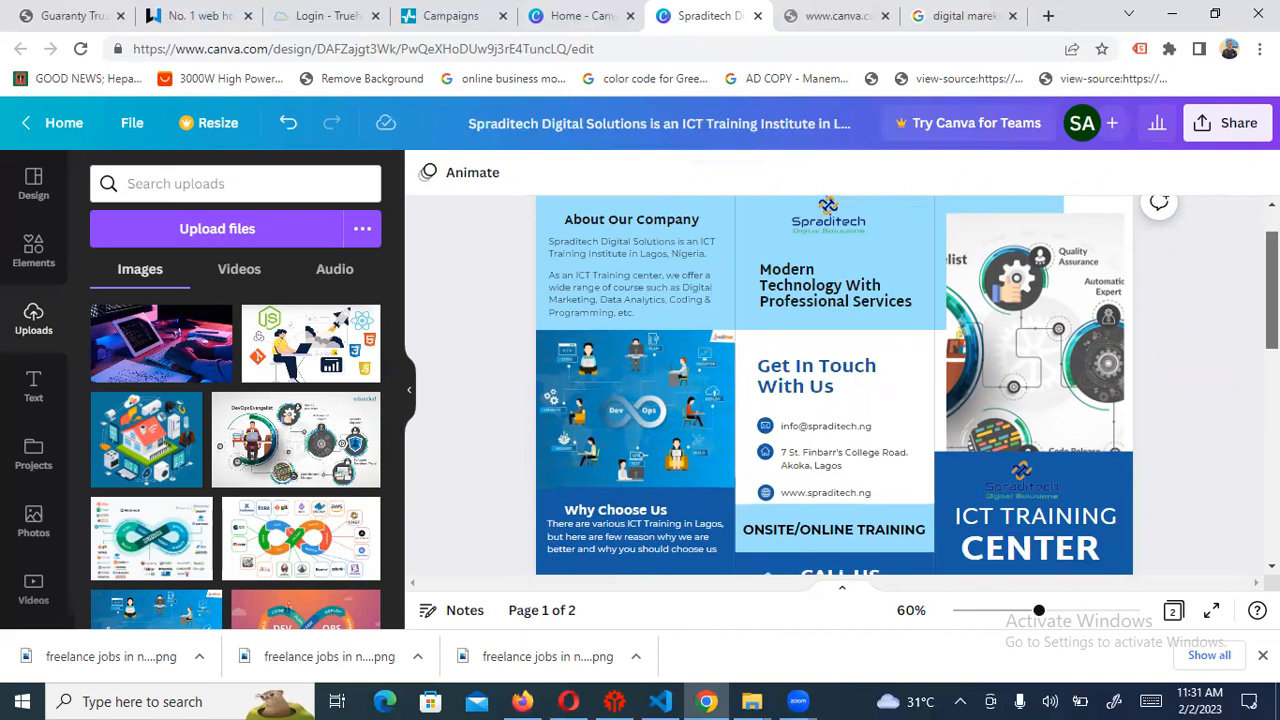
scroll(834, 385, "down", 3)
scroll(834, 385, "down", 5)
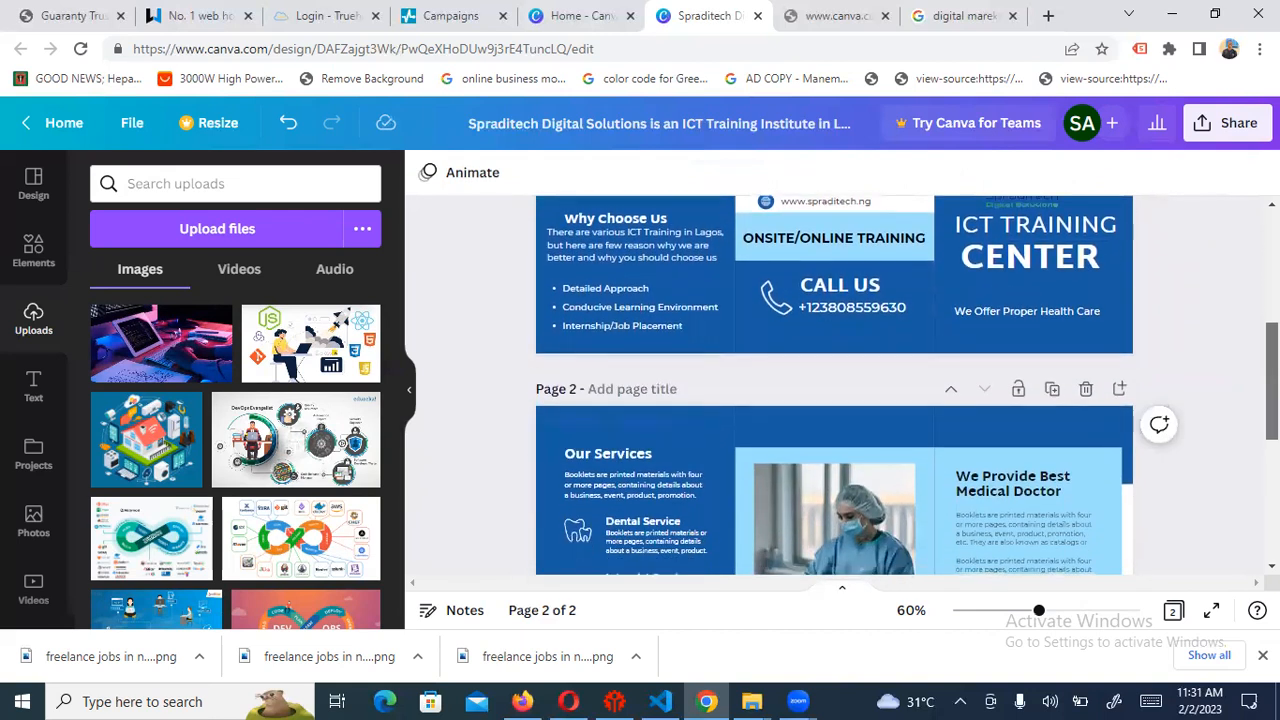
scroll(834, 385, "down", 6)
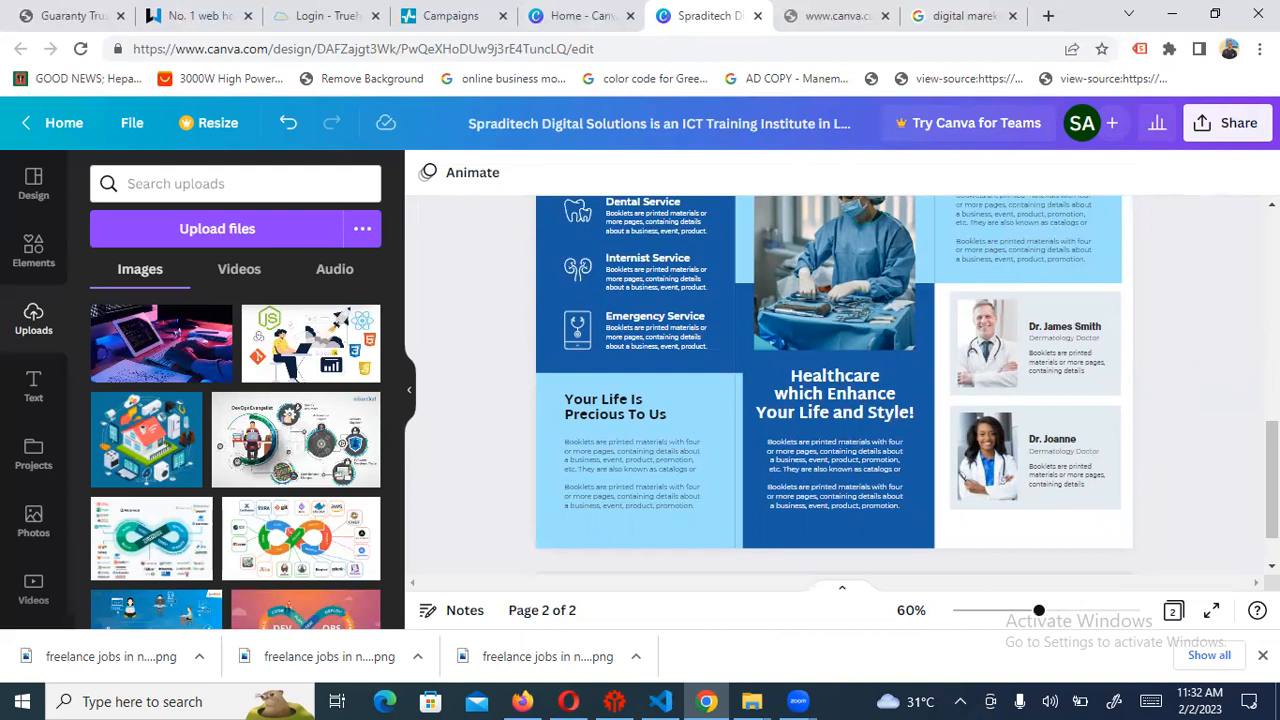
left_click_drag(1272, 480, 1235, 443)
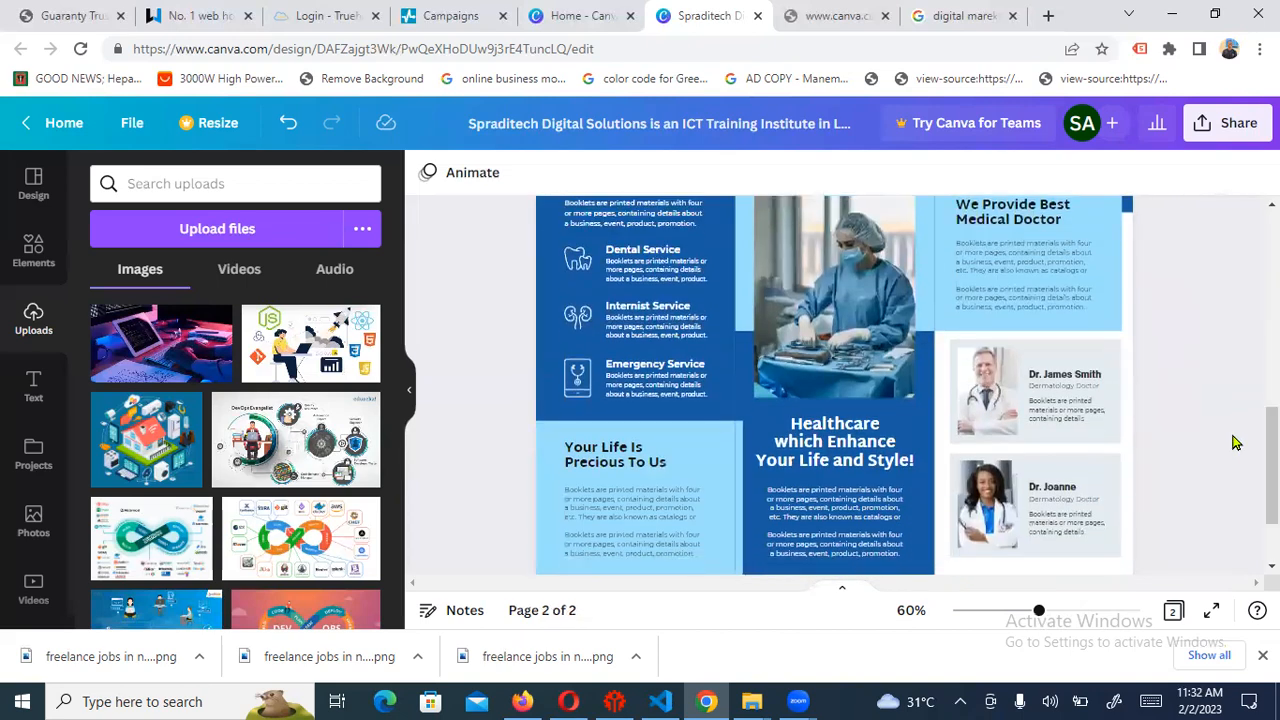
scroll(902, 408, "up", 3)
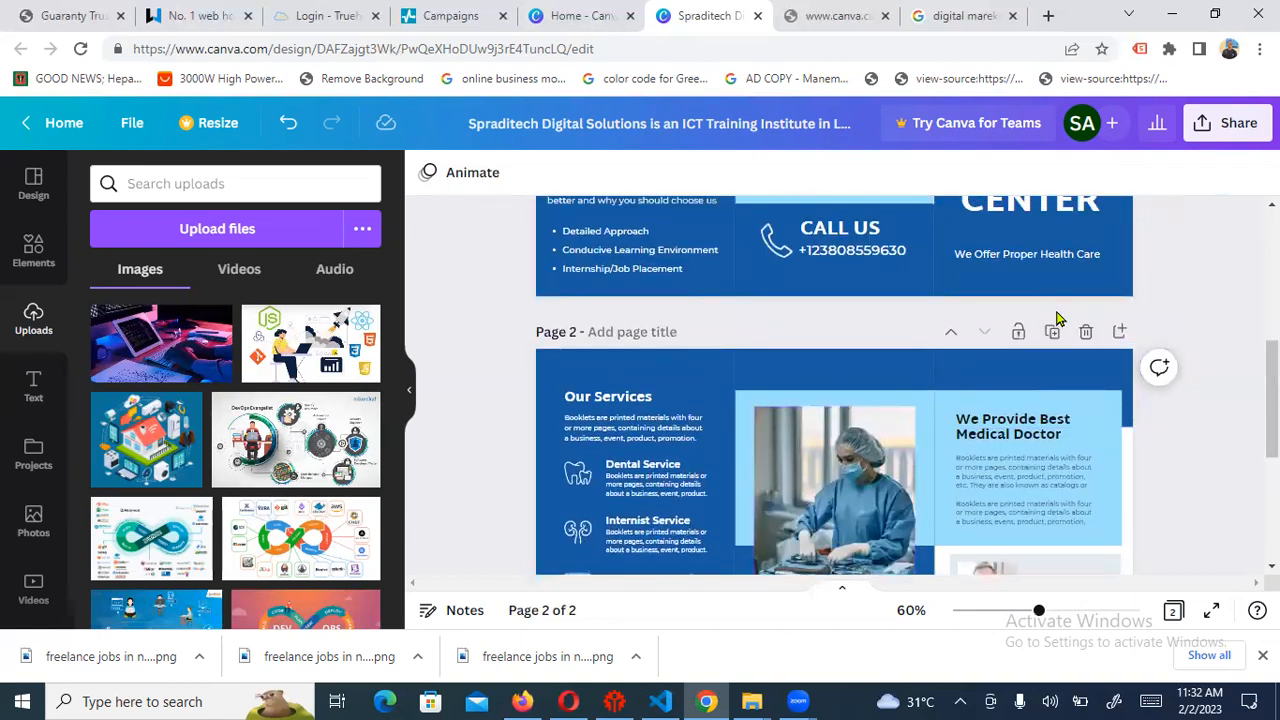
Duplicate the Our Services page so the brochure has three pages
left_click(1053, 331)
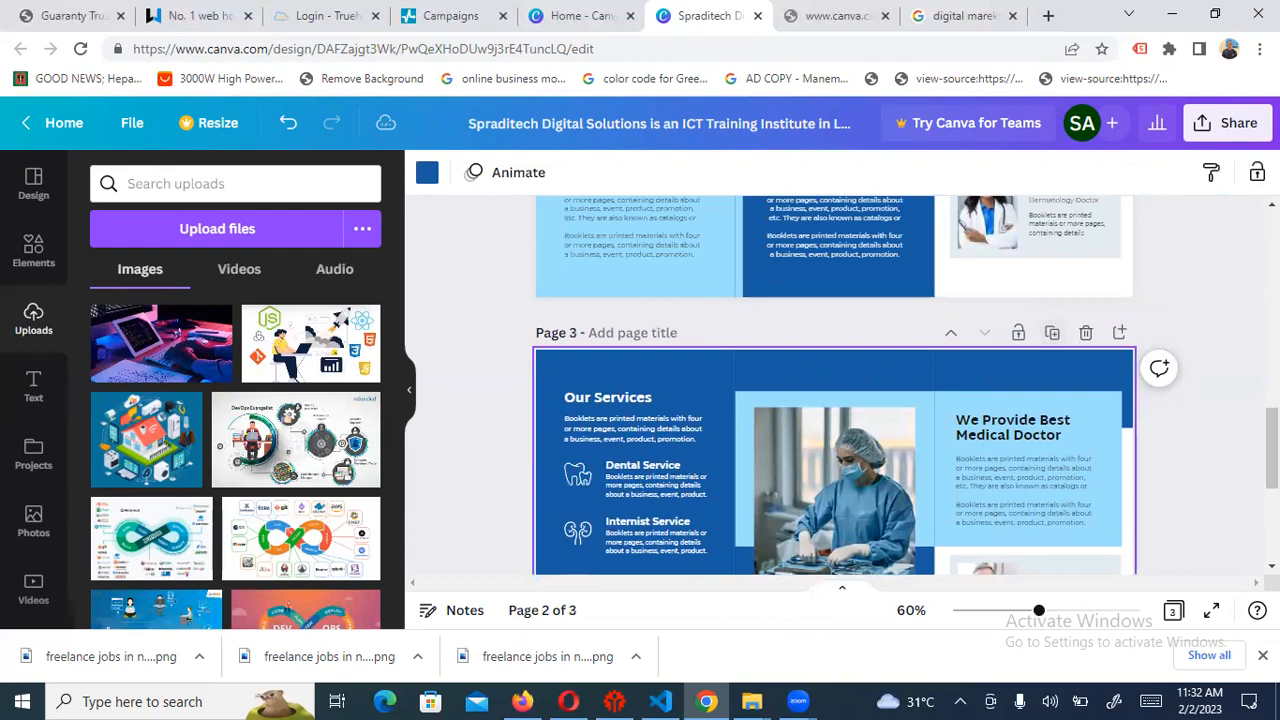
left_click_drag(1272, 448, 1272, 518)
scroll(1247, 547, "up", 5)
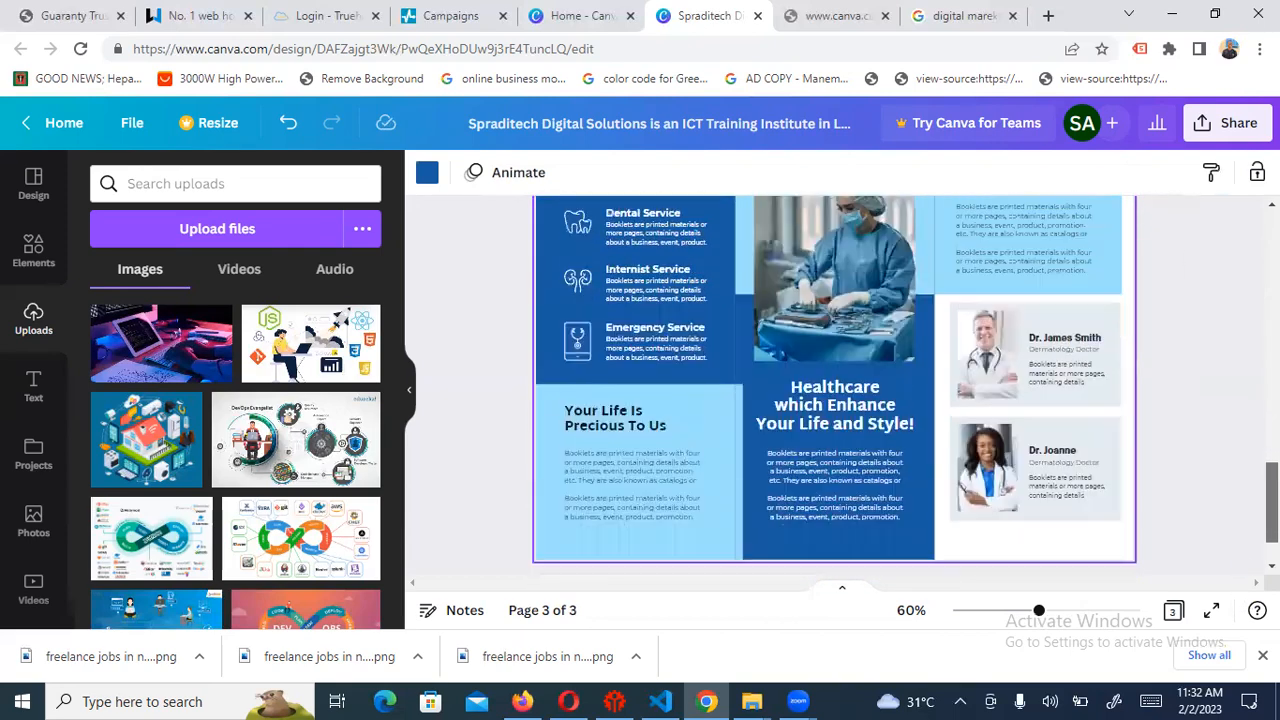
scroll(1247, 547, "up", 12)
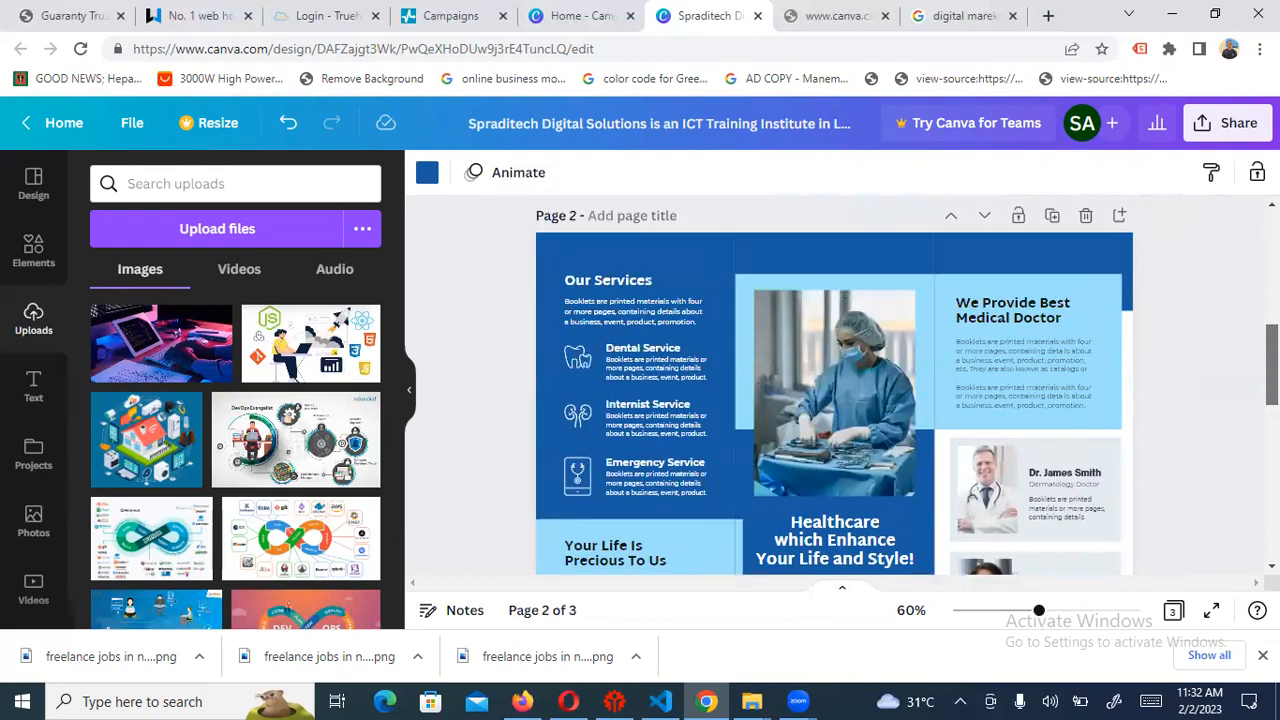
scroll(1247, 547, "down", 12)
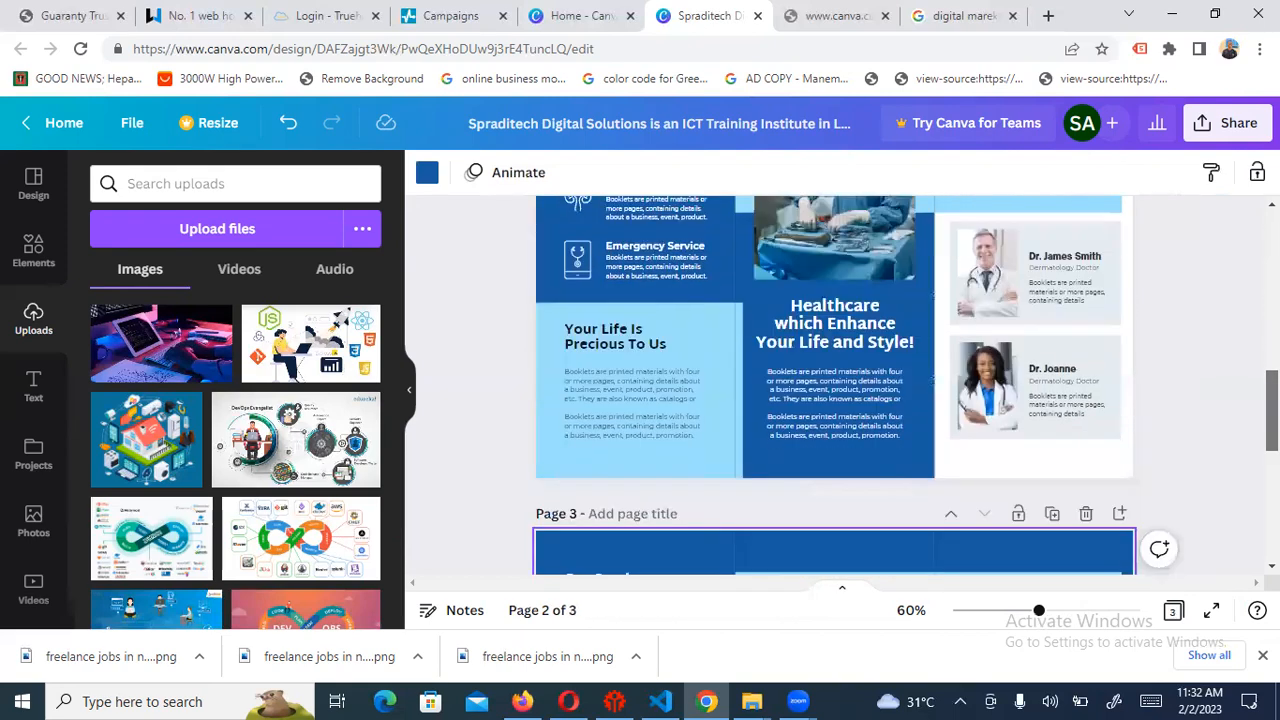
scroll(835, 385, "down", 3)
scroll(835, 385, "up", 4)
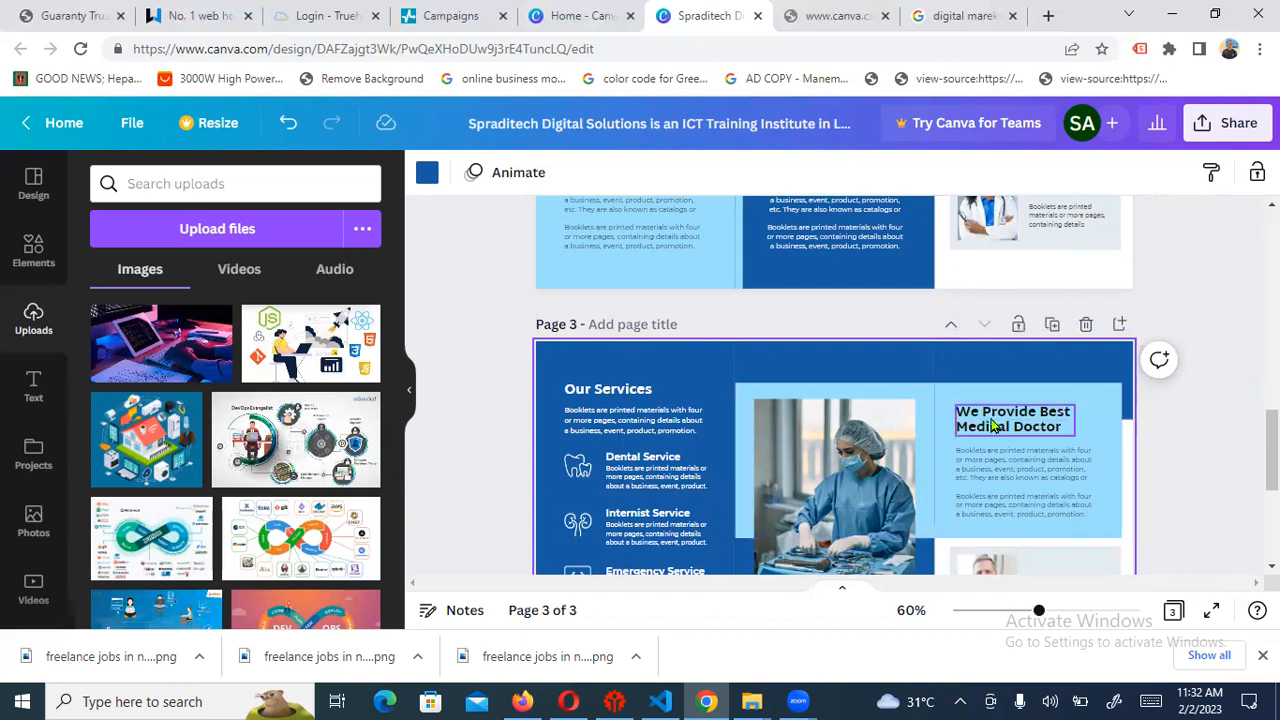
Move the Our Services page copy up one place
left_click(951, 331)
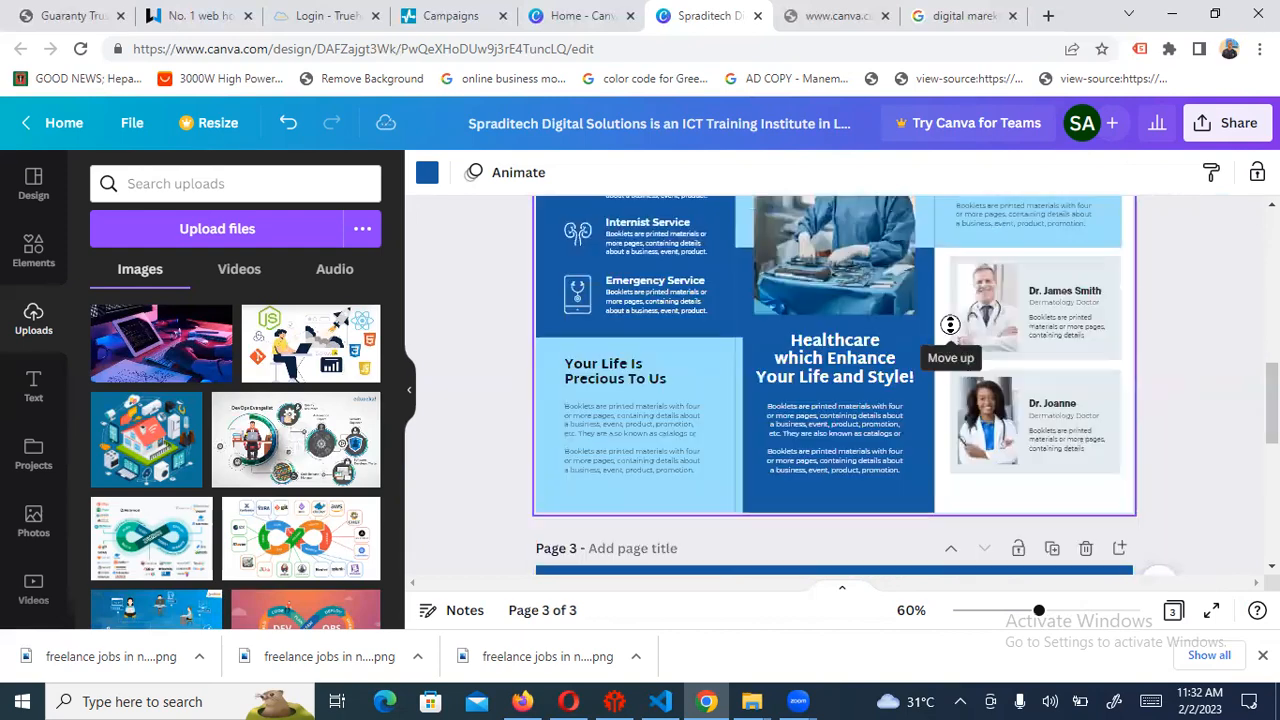
scroll(905, 429, "down", 10)
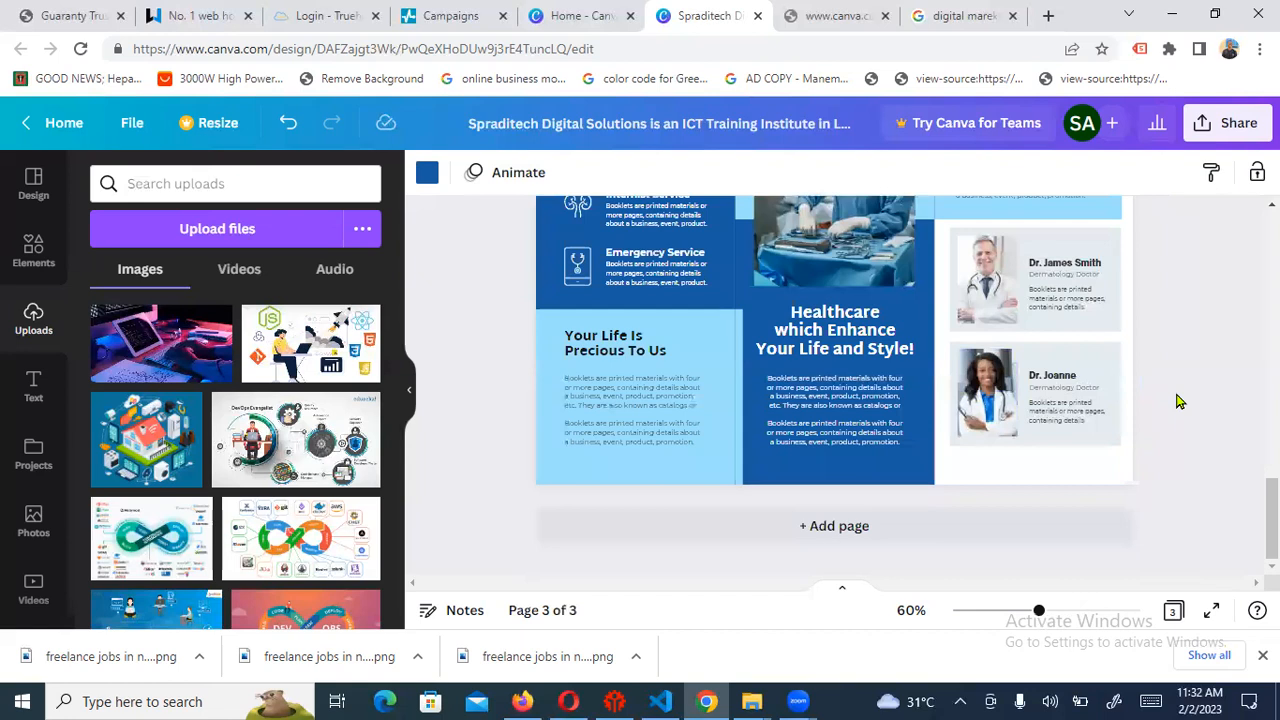
left_click_drag(1273, 520, 1273, 347)
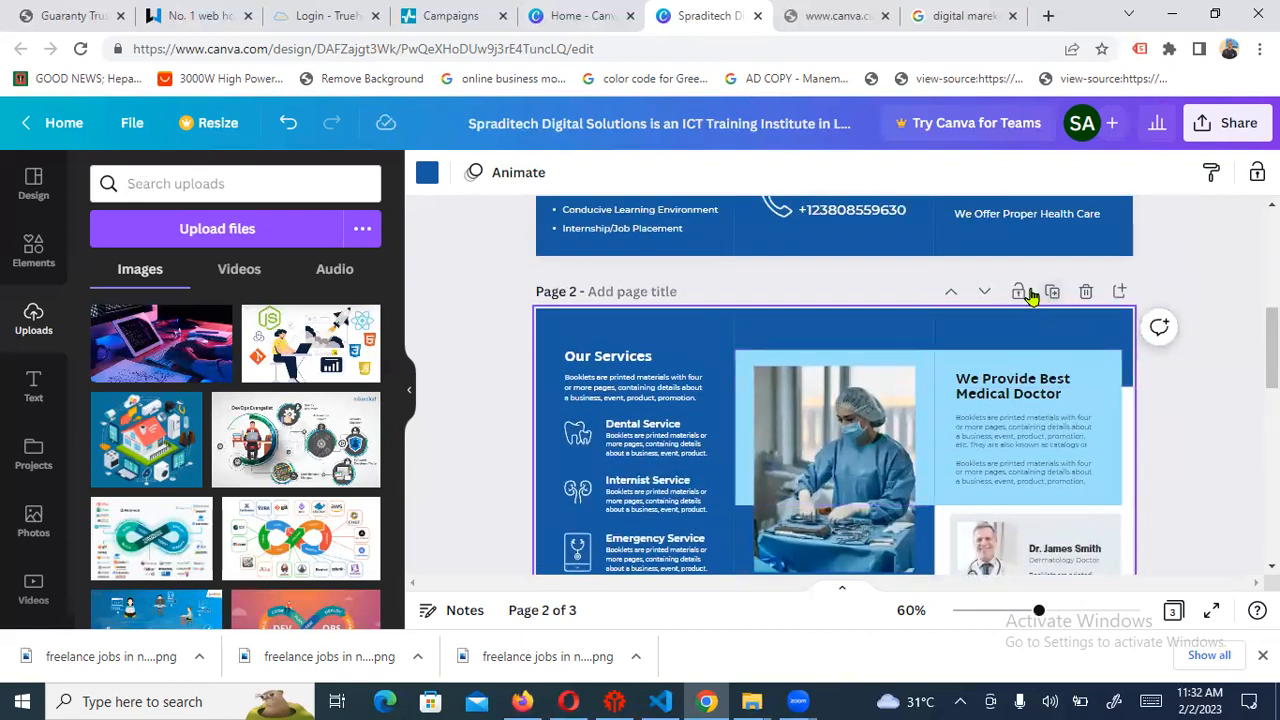
left_click_drag(1273, 347, 1273, 252)
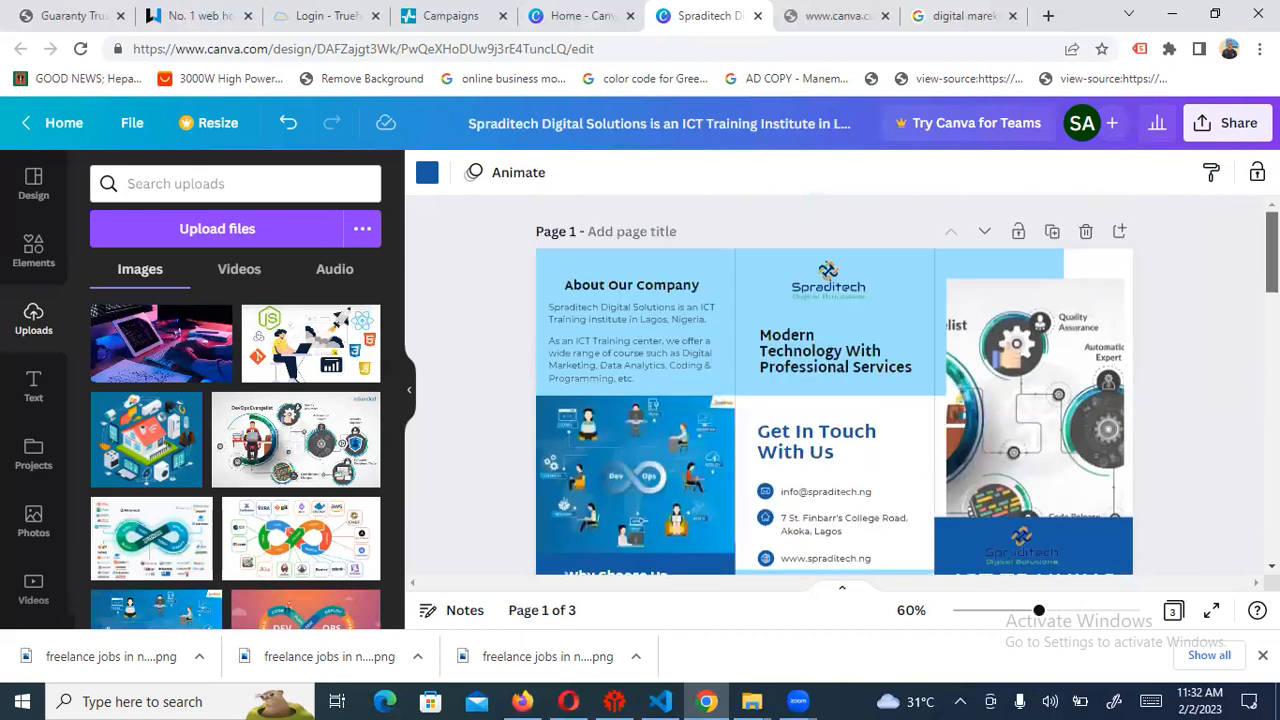
Keep the About page first, then switch to Firefox's Digital Marketing Training in Lagos page
left_click(986, 233)
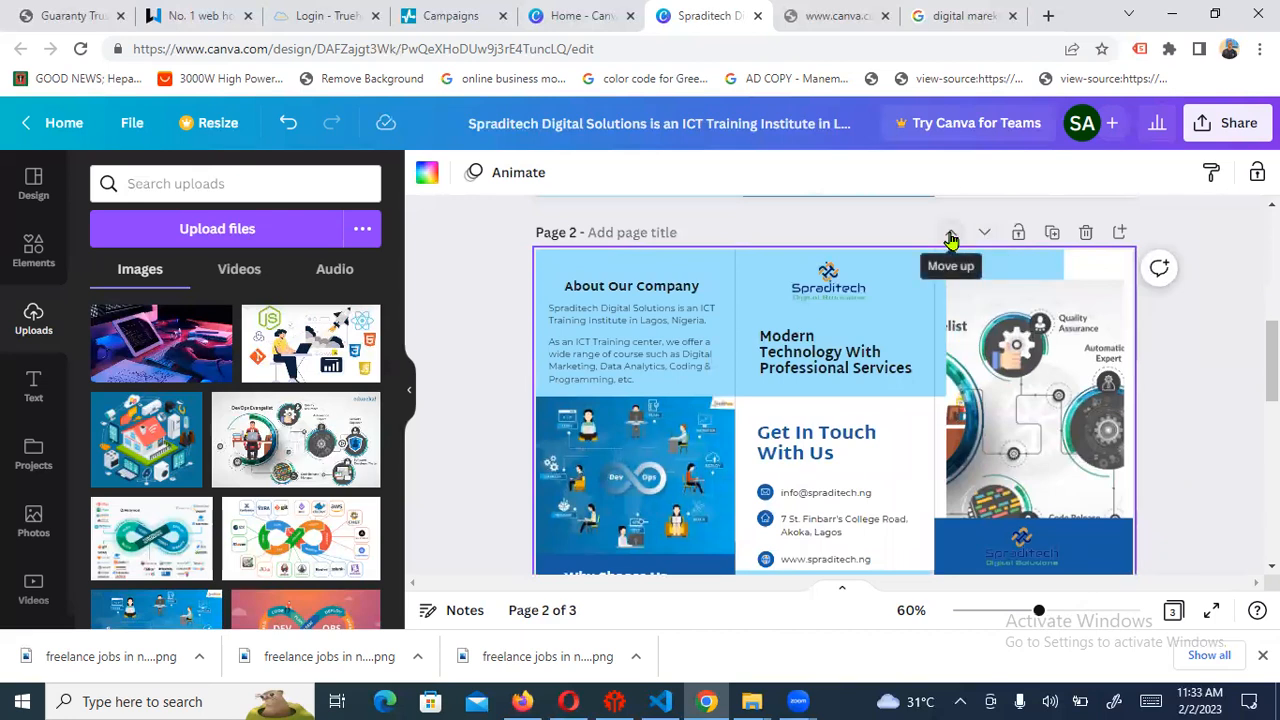
left_click(951, 238)
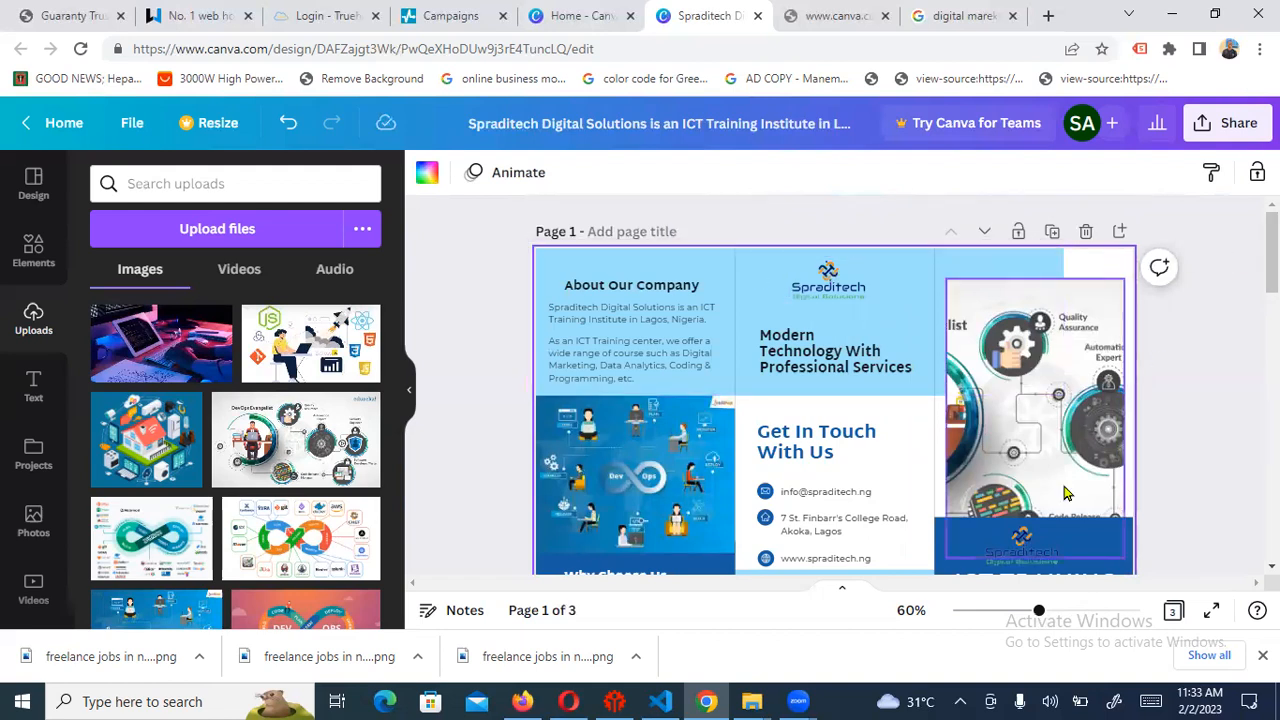
mouse_move(538, 701)
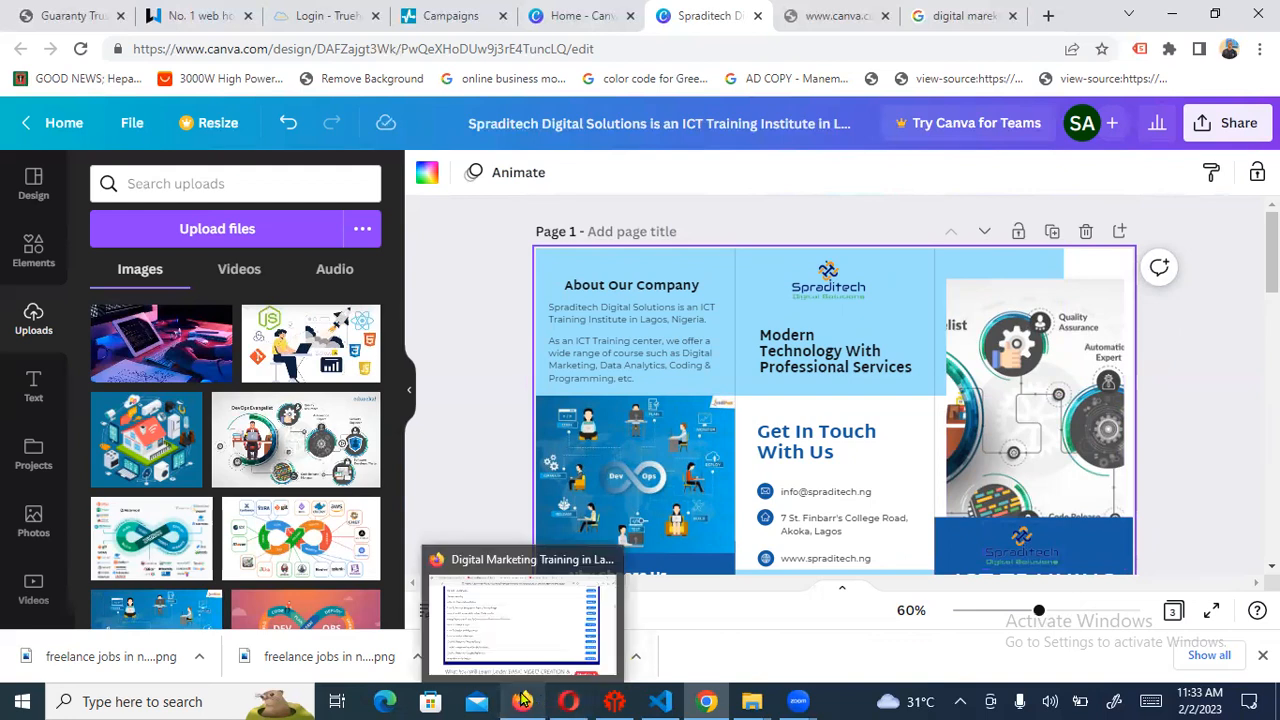
left_click(532, 627)
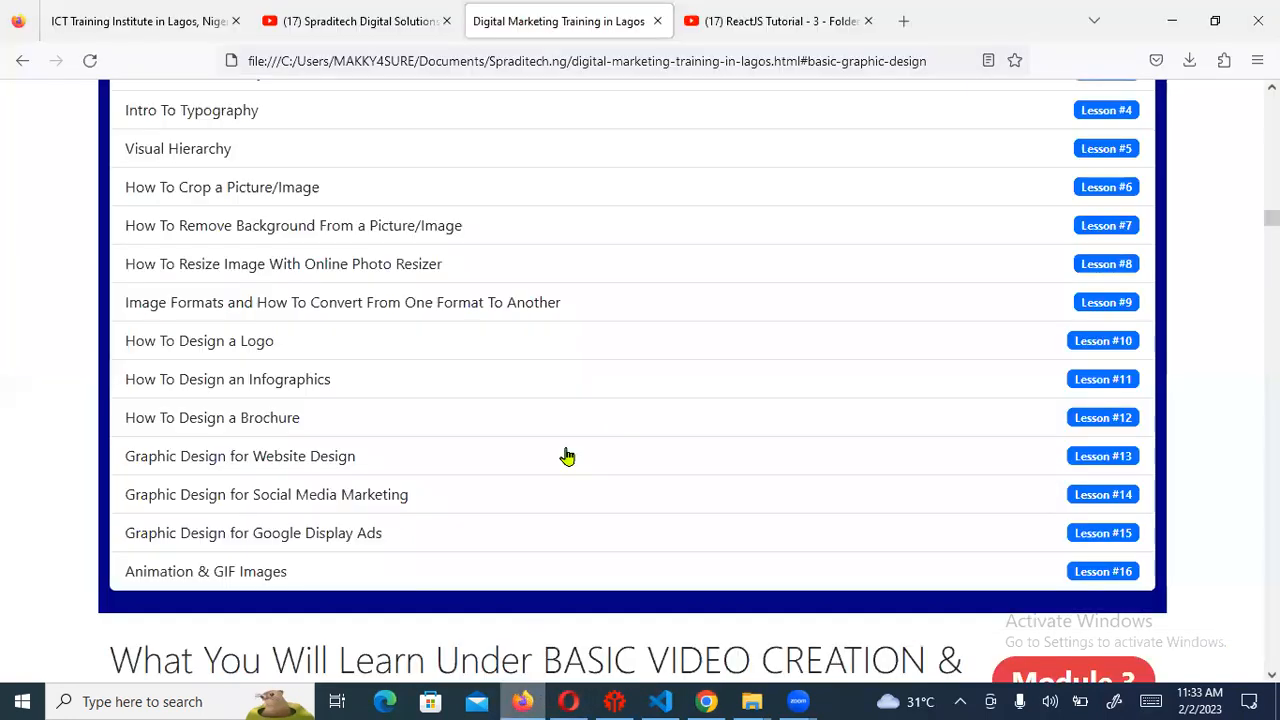